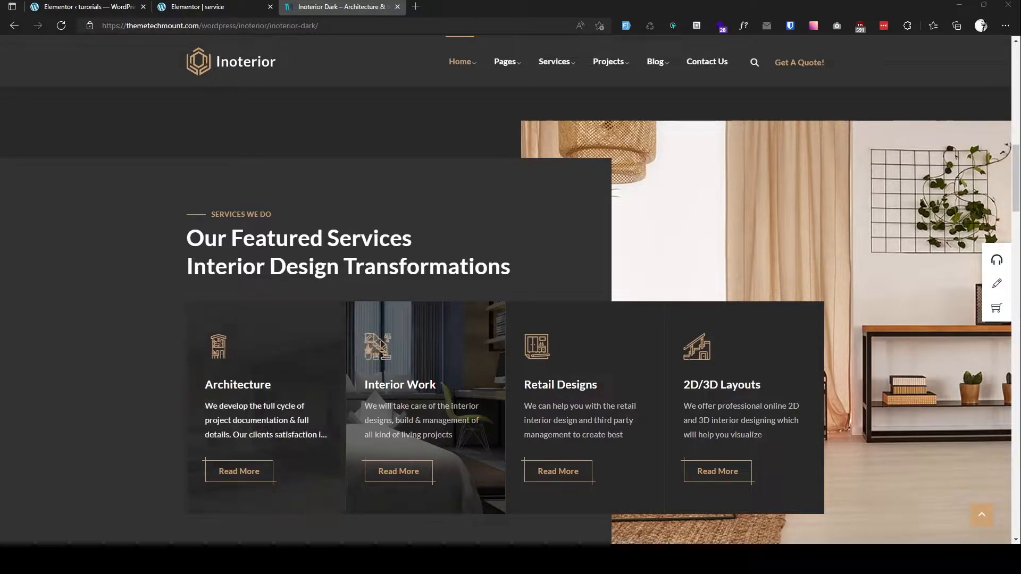
Step: Compare the reference site's featured services section with the empty service page and the Elementor experiments settings
click(196, 7)
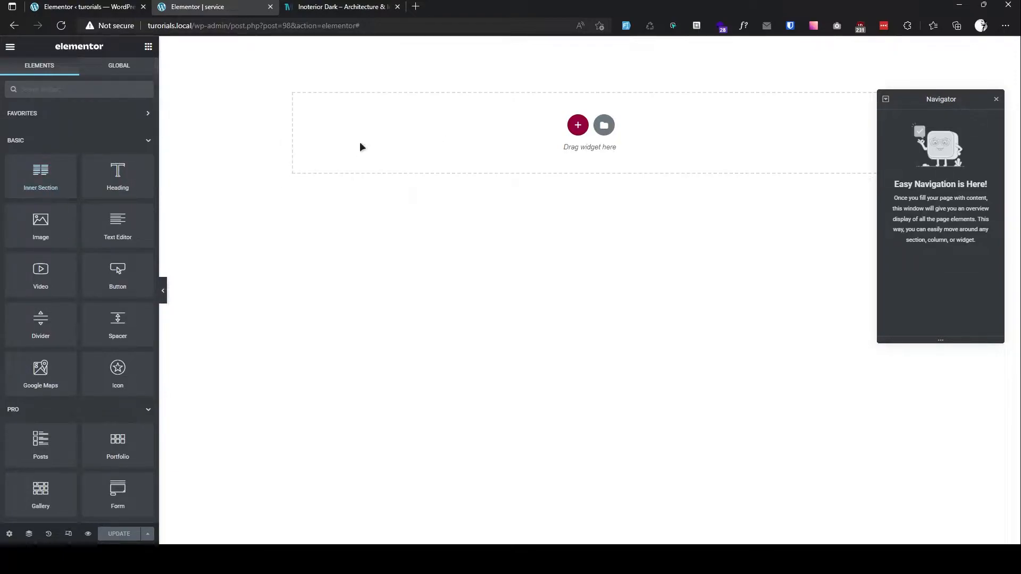
click(341, 6)
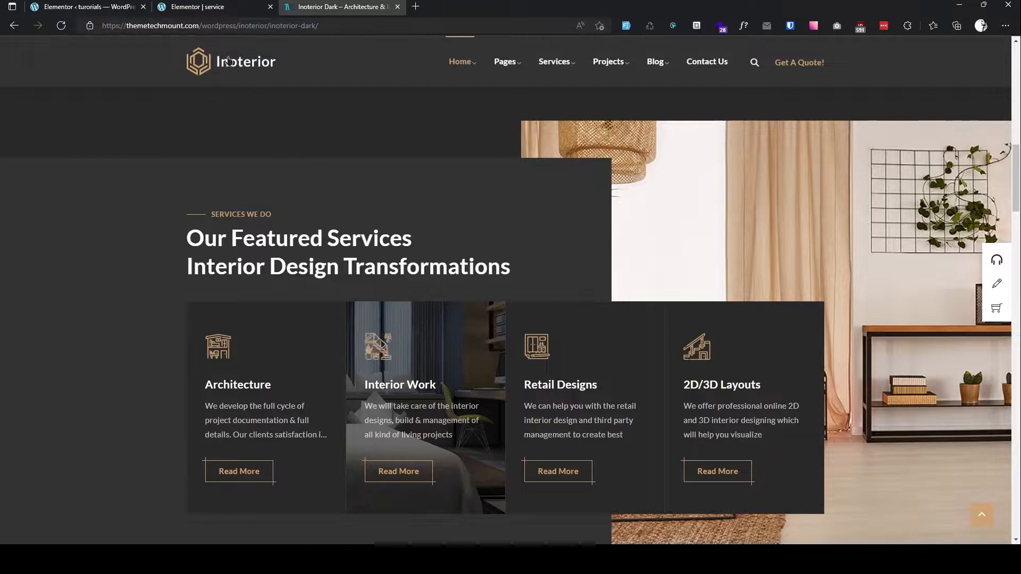
click(208, 8)
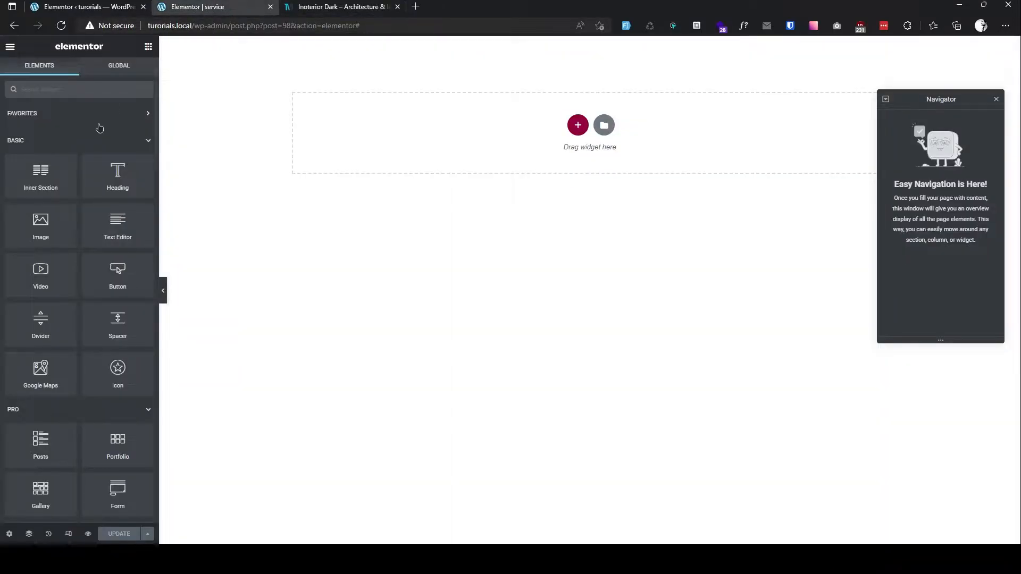
click(86, 14)
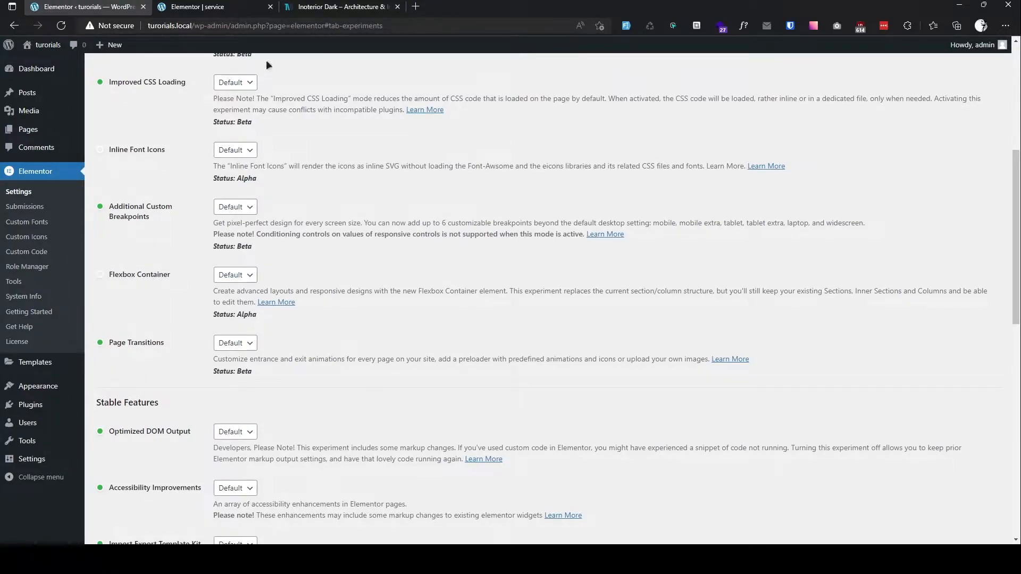
click(340, 7)
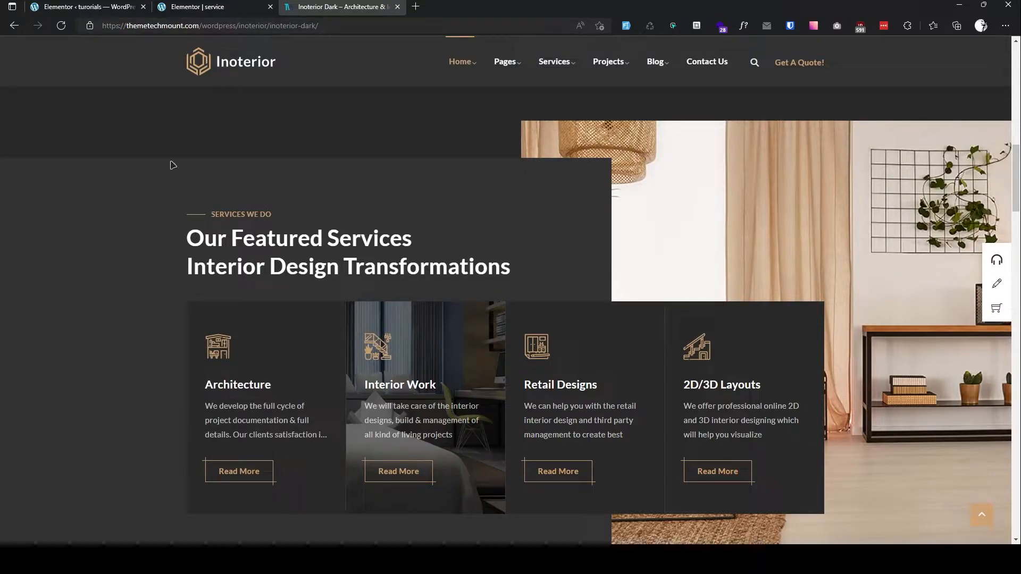
click(222, 9)
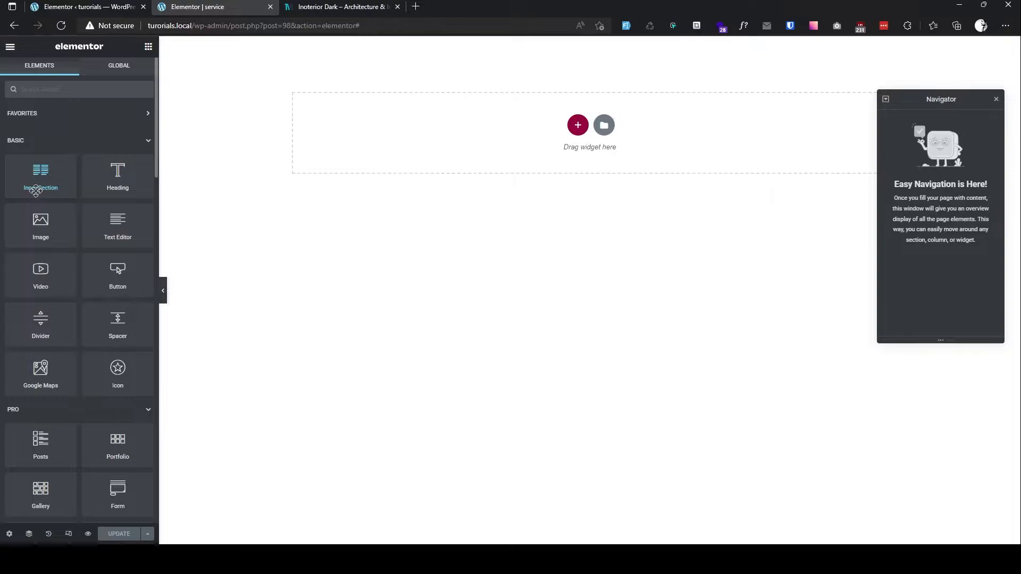
click(308, 10)
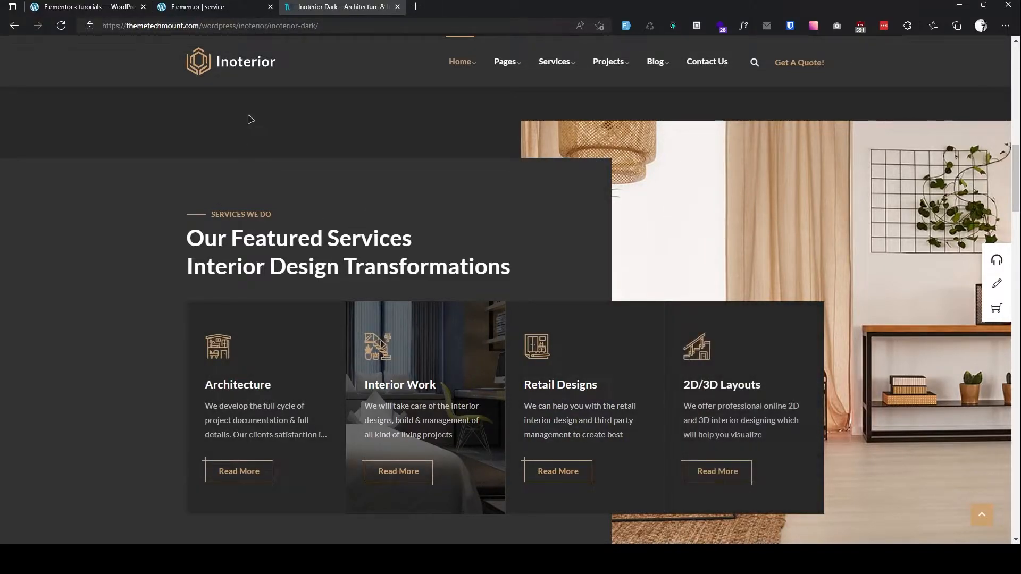
Step: Add a one-column section to the empty page, with Full Width content and No Gap between columns
click(228, 6)
click(576, 121)
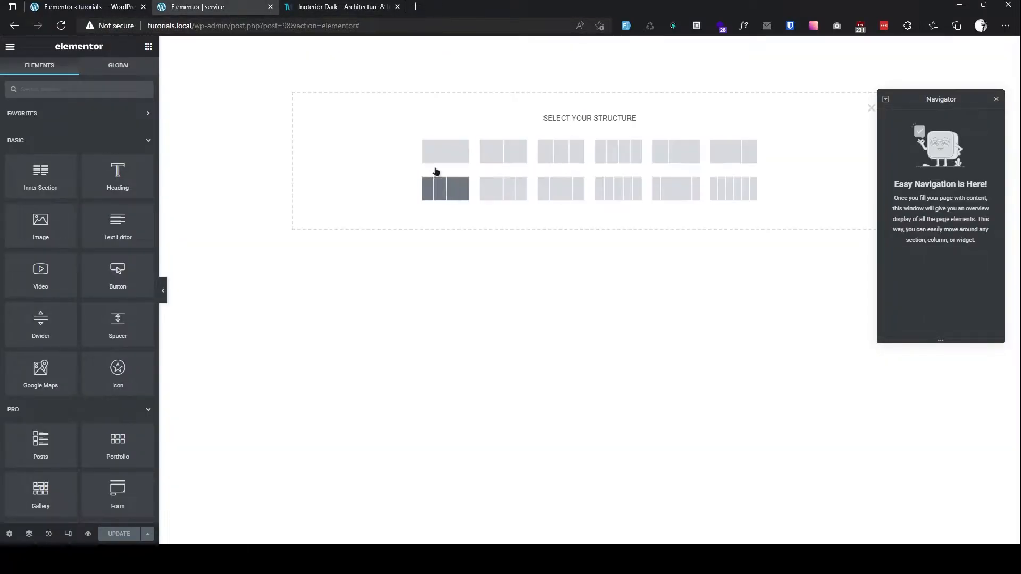
click(444, 151)
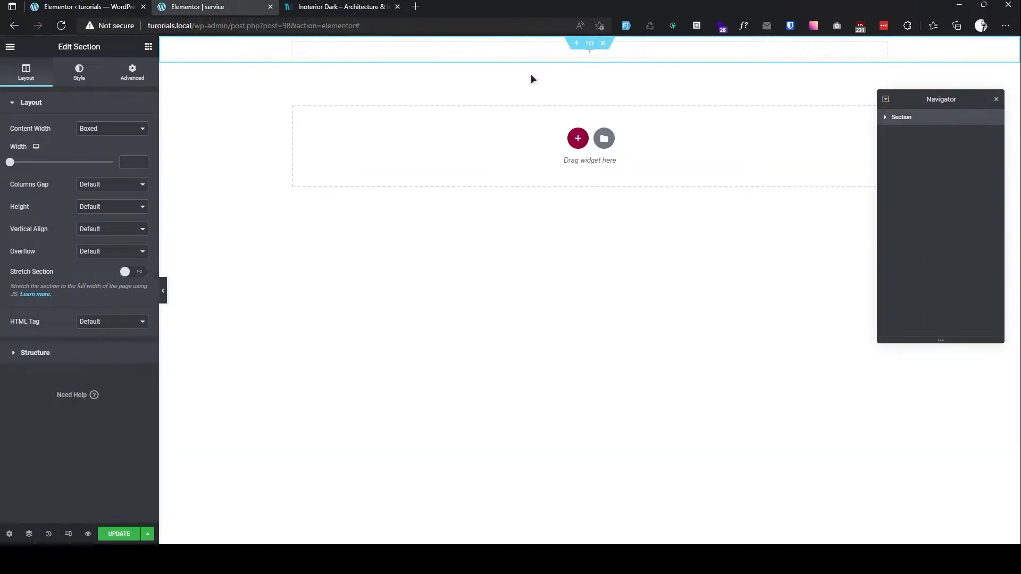
click(99, 129)
click(101, 151)
click(102, 168)
Step: Give the section the CSS class main_sec, consulting the services section on the reference site
click(127, 80)
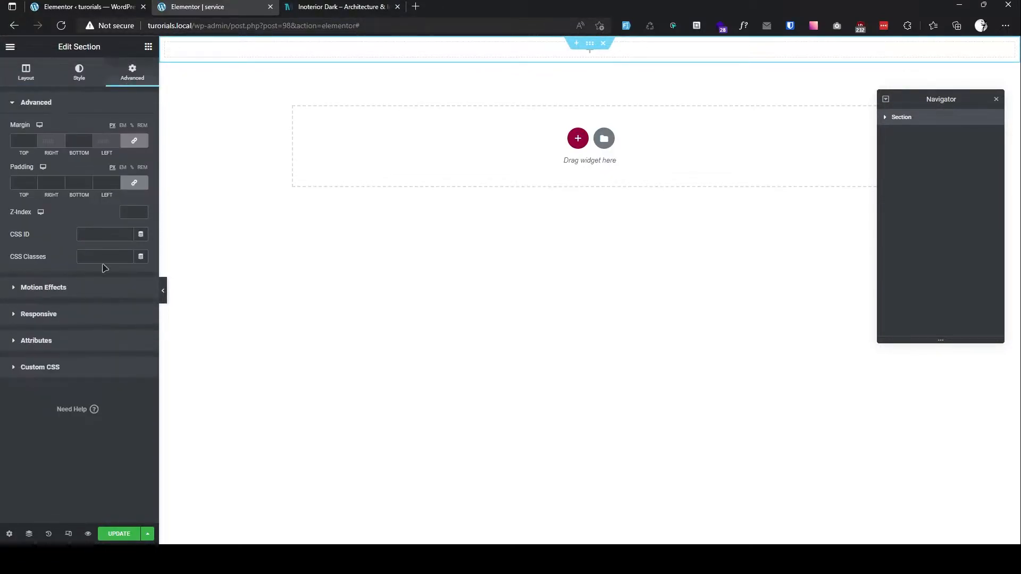
click(340, 11)
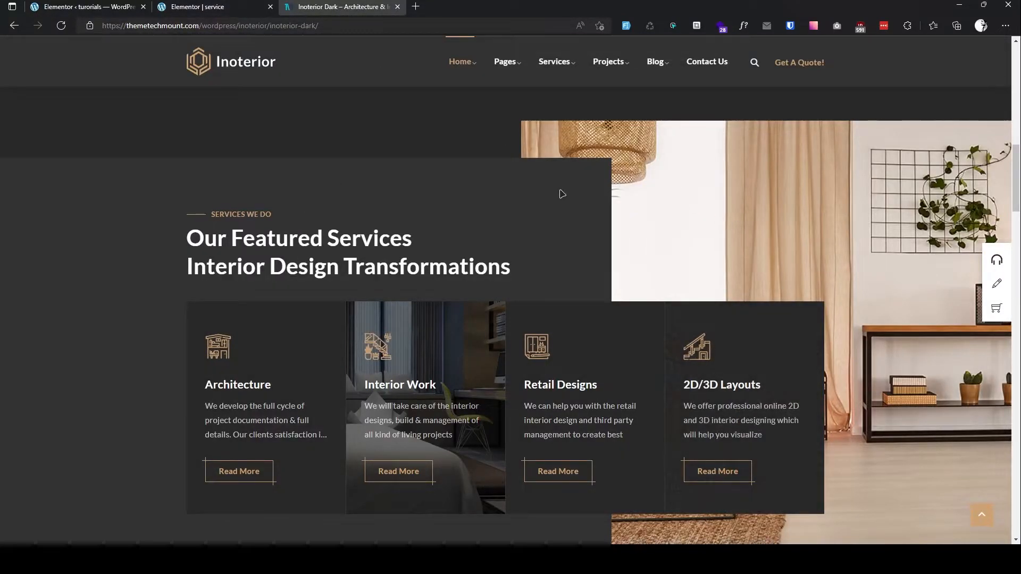
click(197, 10)
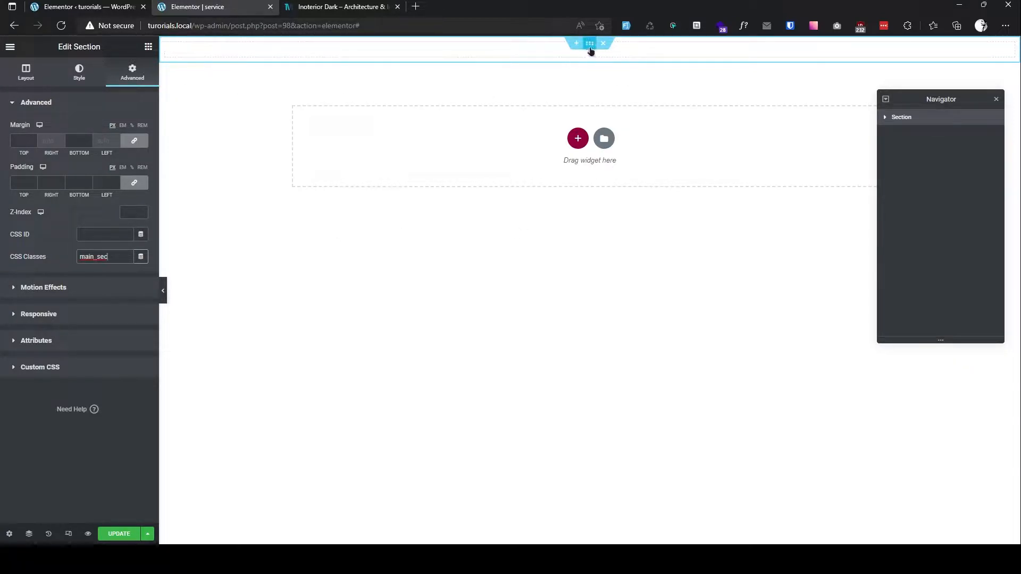
Step: Set the section's height option to Min Height and compare it with the reference site's services section
click(26, 75)
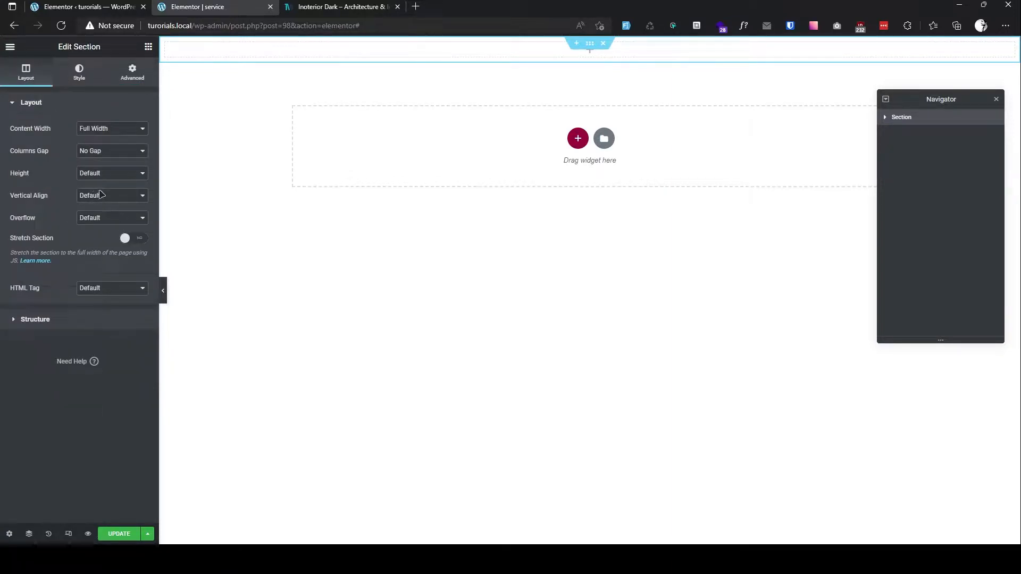
click(105, 208)
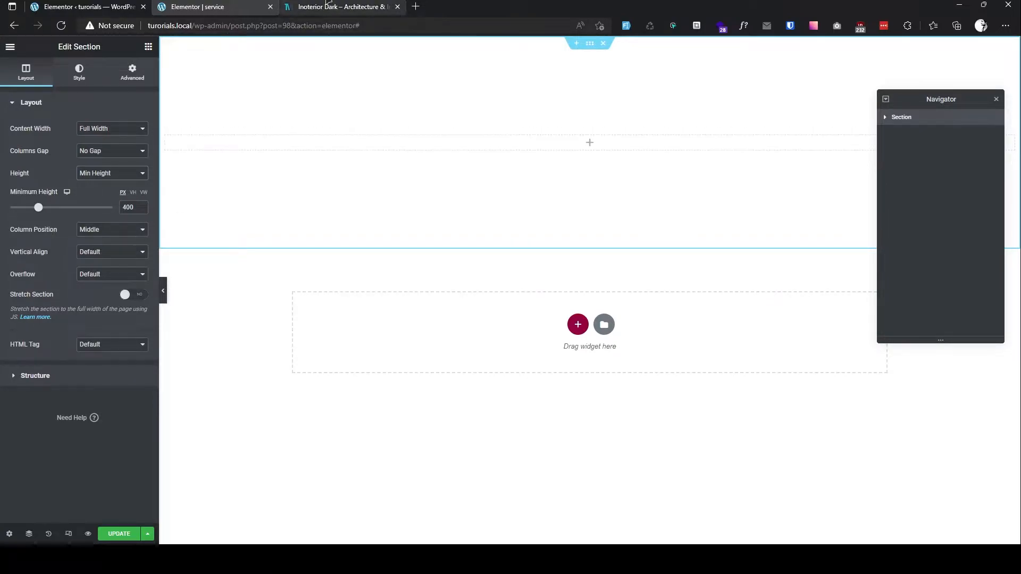
click(342, 10)
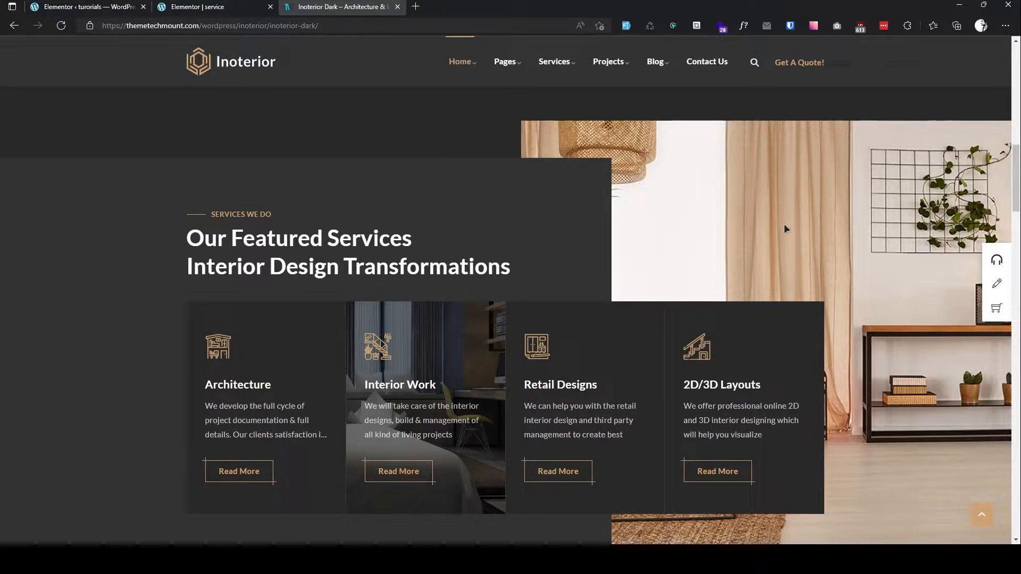
click(211, 9)
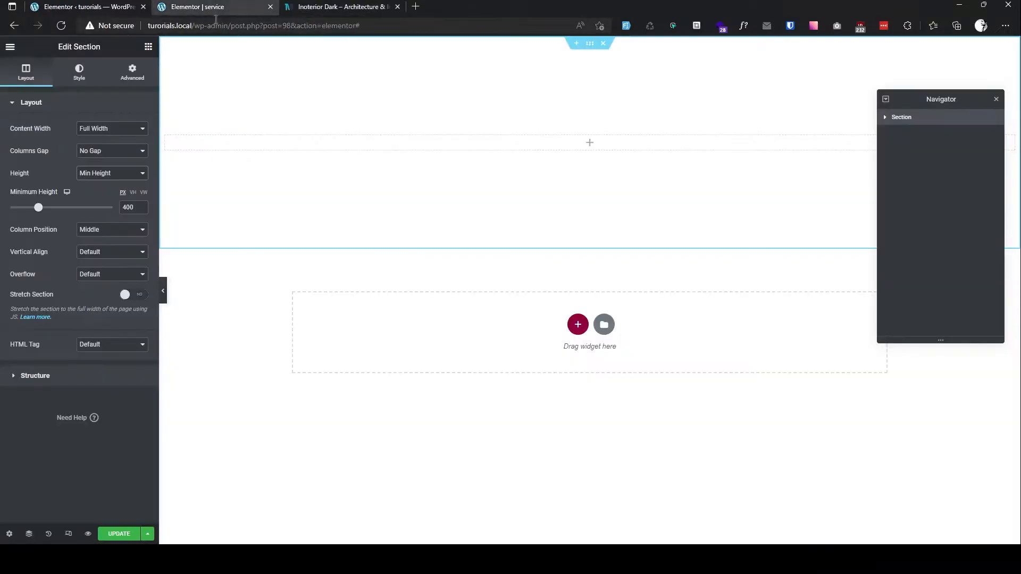
Step: Give the section a Classic background using the living-room image col-img01-1.jpg from the media library
click(79, 82)
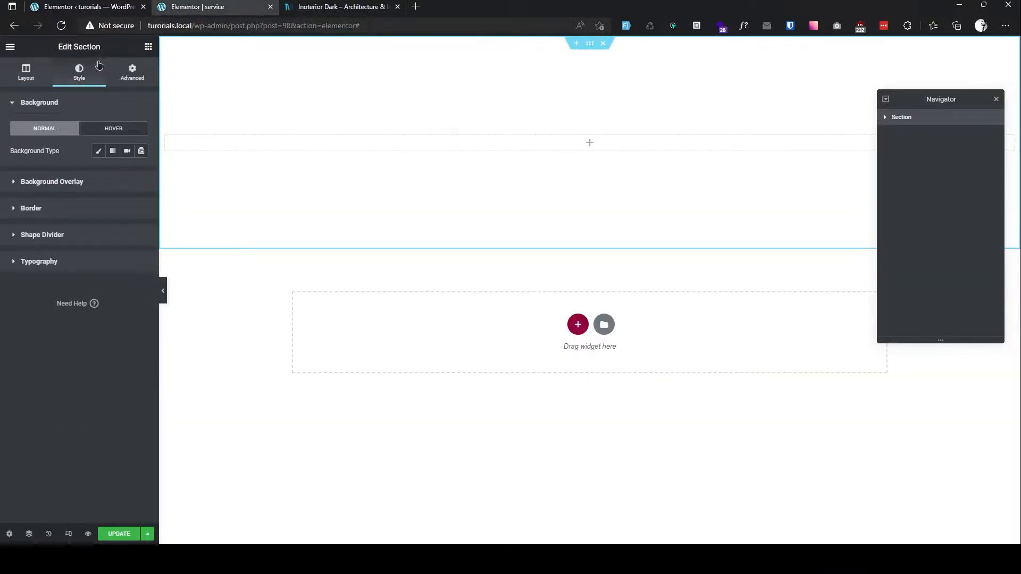
click(98, 151)
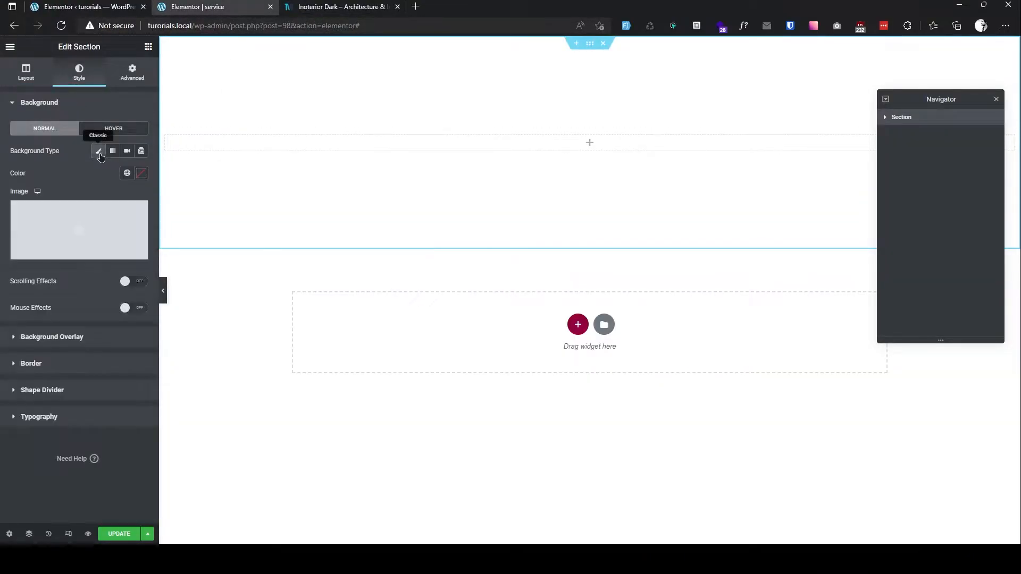
click(93, 226)
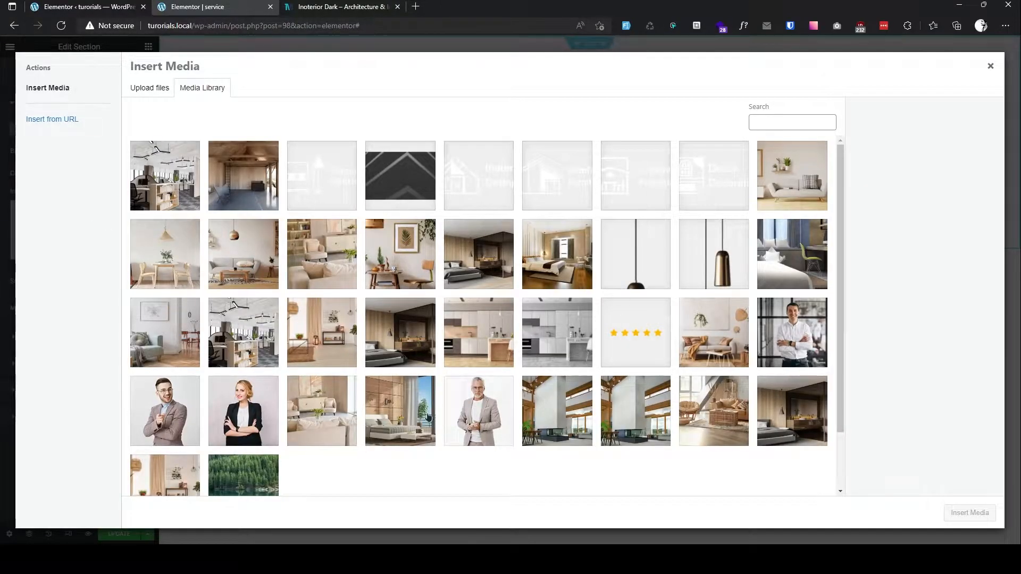
click(409, 343)
click(343, 344)
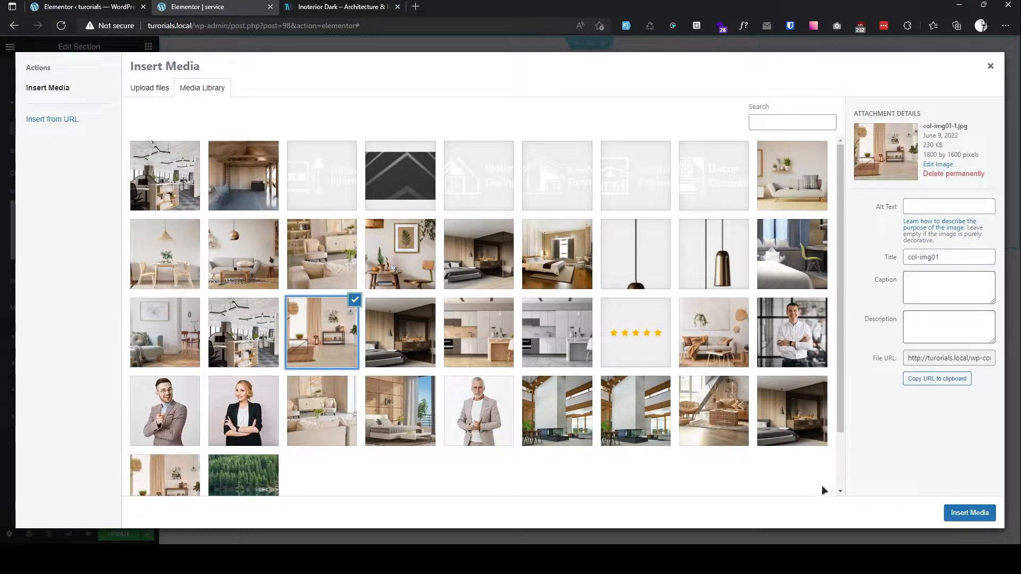
click(984, 509)
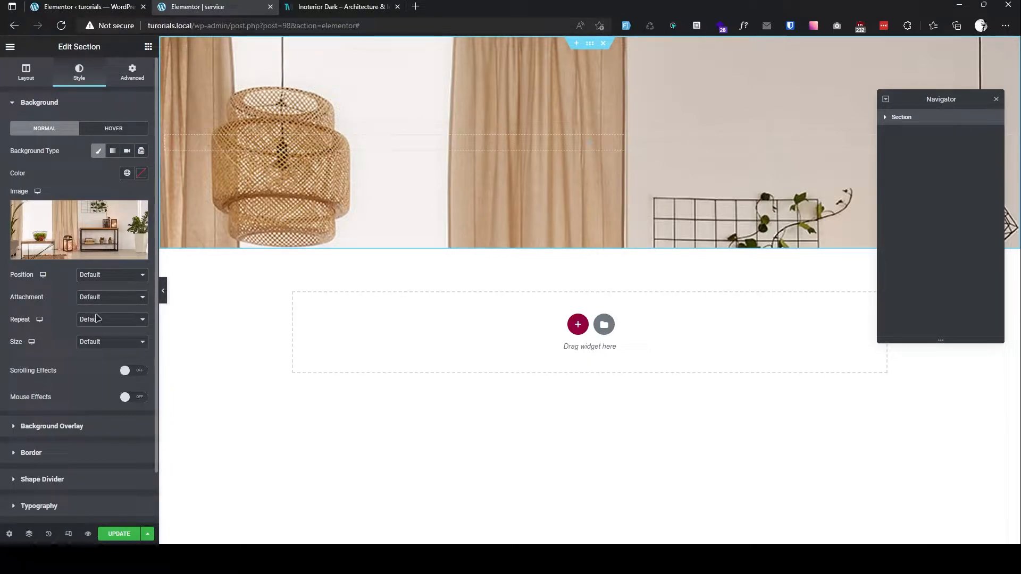
Step: Set the background image's position to Center Right, its size to Cover and its repeat to No-repeat
click(98, 318)
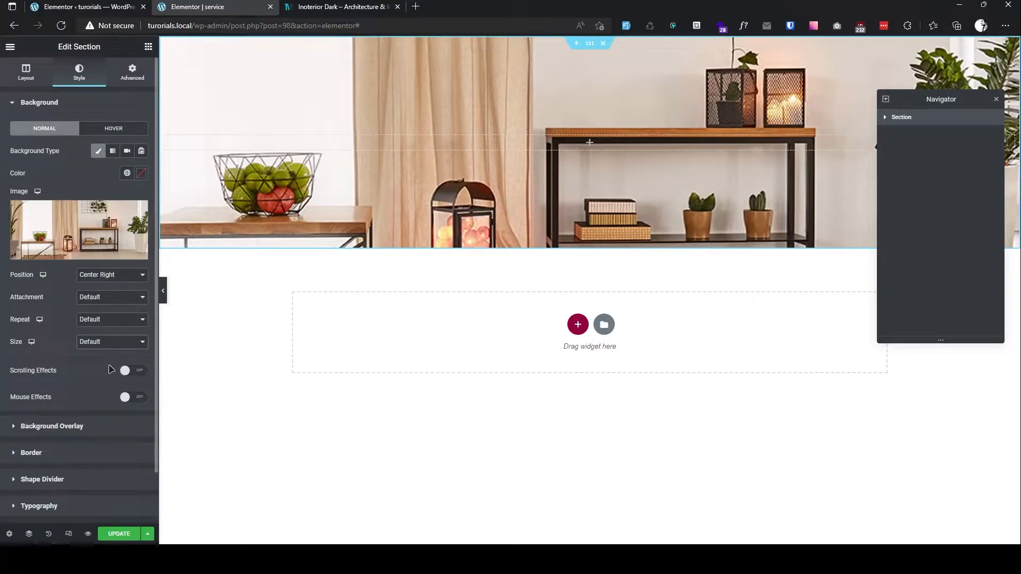
click(100, 374)
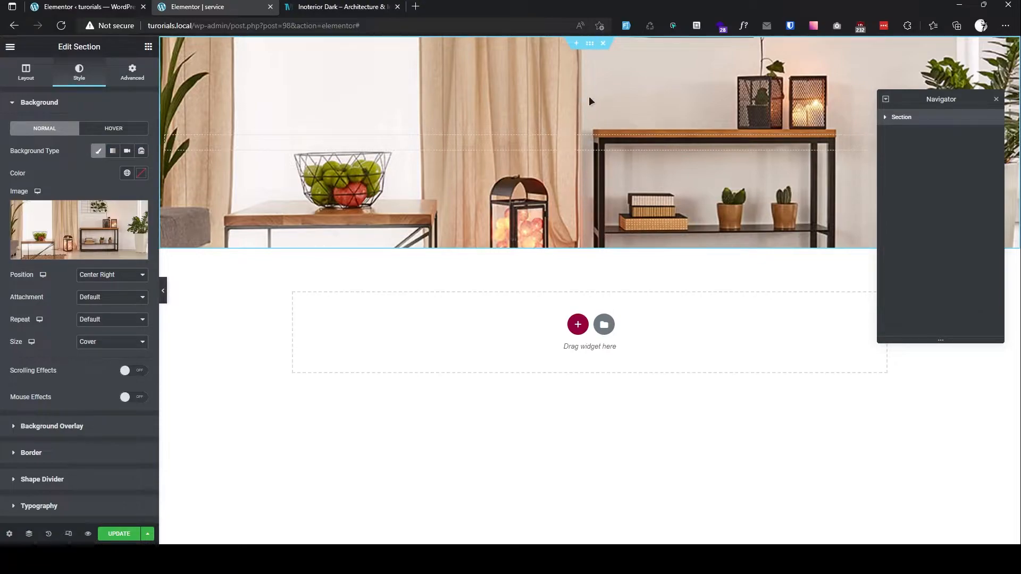
click(106, 344)
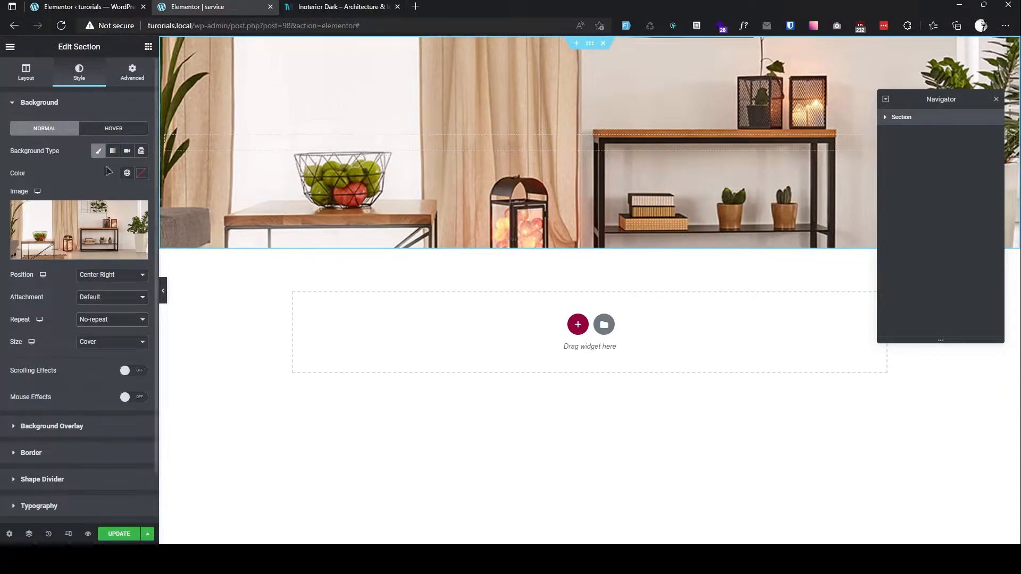
Step: Add a gradient background overlay to the section, modelled on the reference site, with an opacity of 1
click(340, 6)
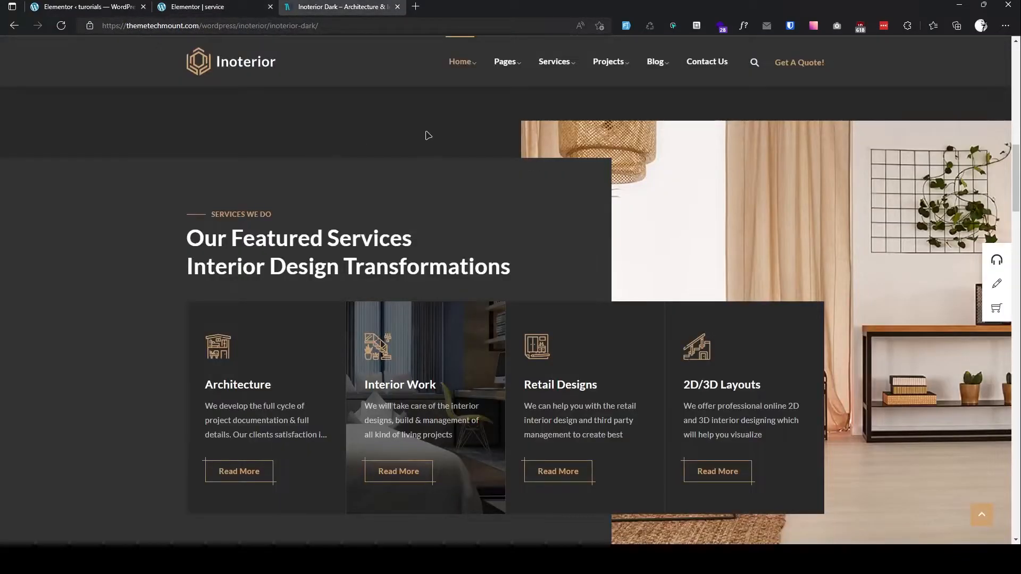
click(213, 6)
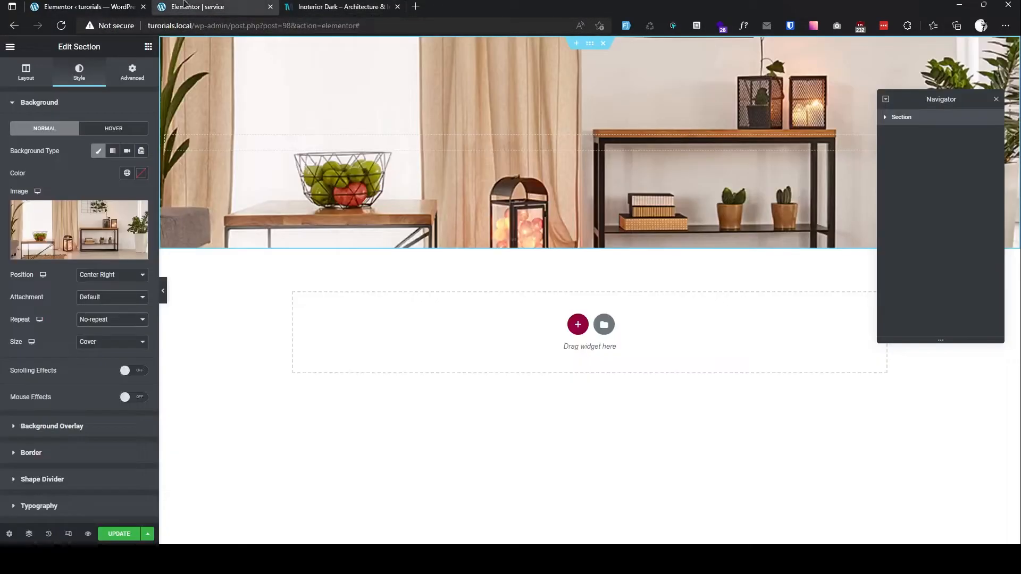
click(69, 428)
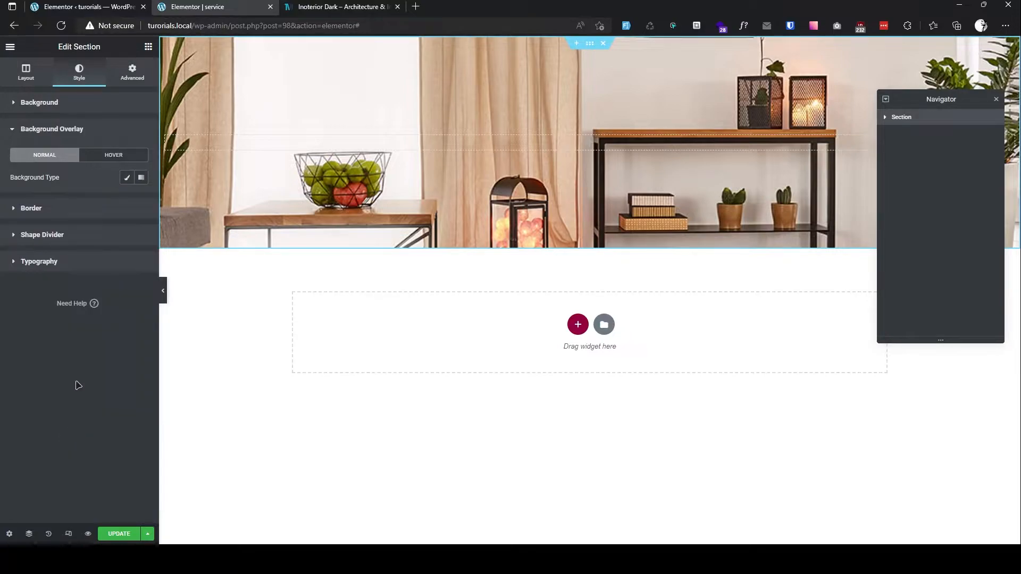
click(140, 180)
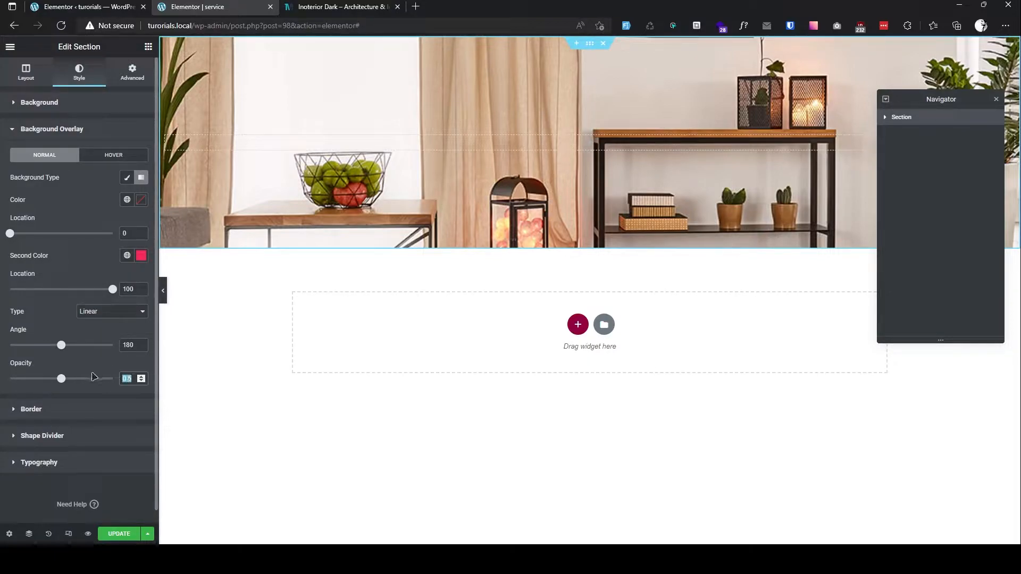
click(340, 6)
click(213, 6)
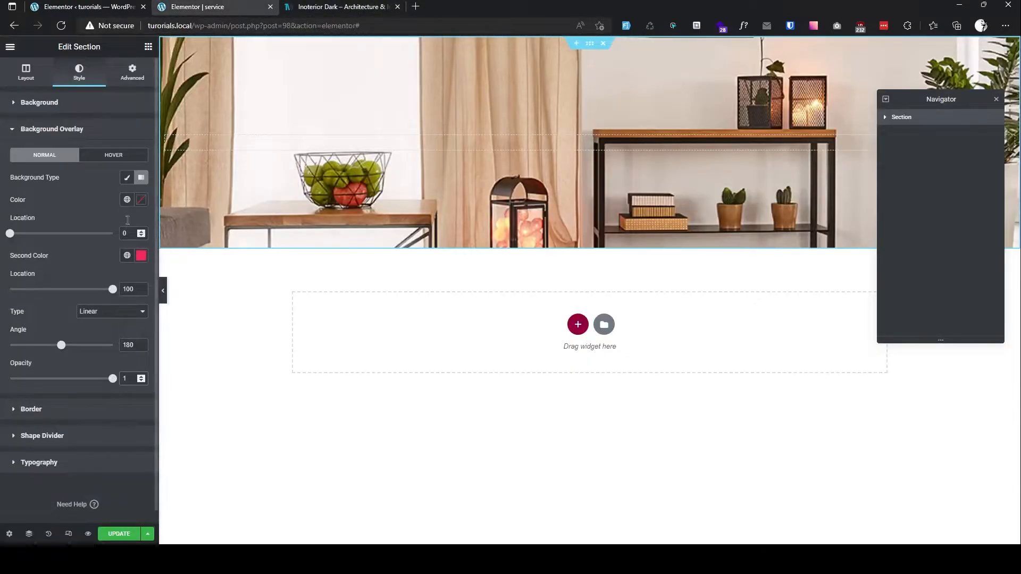
Step: Set the overlay gradient's first color to #292929 and make its second color fully transparent
click(141, 200)
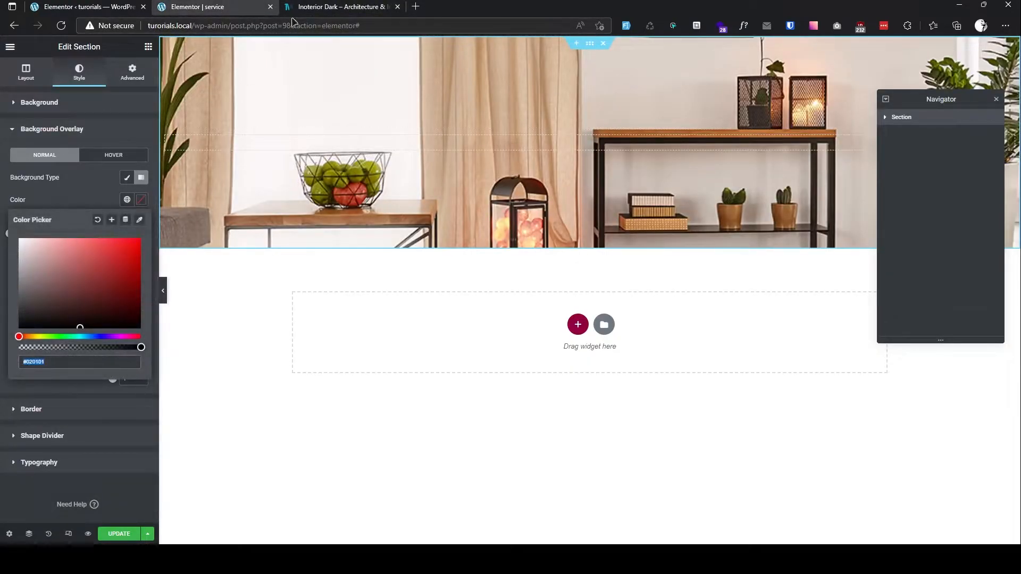
click(340, 6)
click(213, 6)
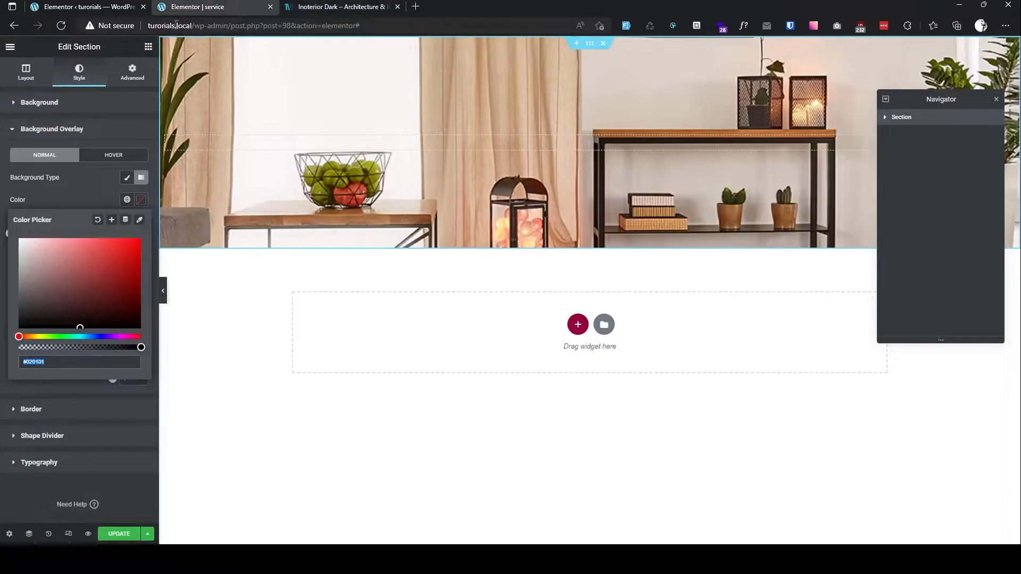
click(44, 362)
text(#29292)
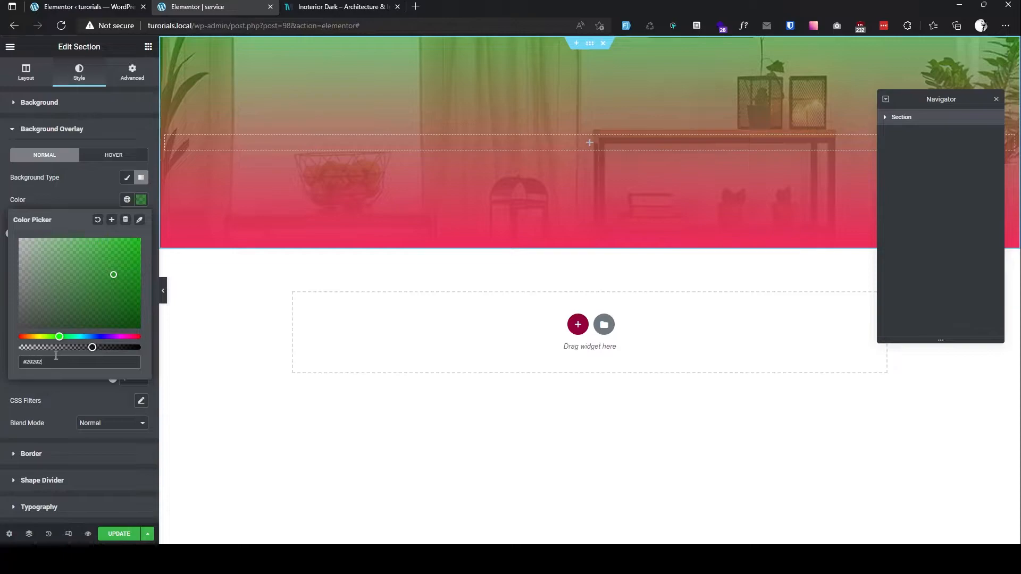
text(9)
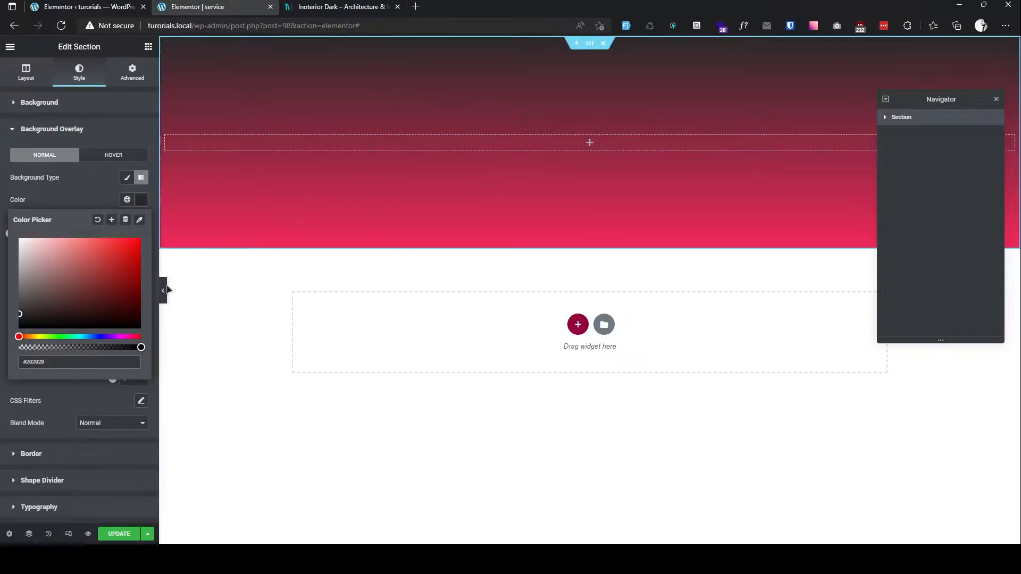
click(83, 196)
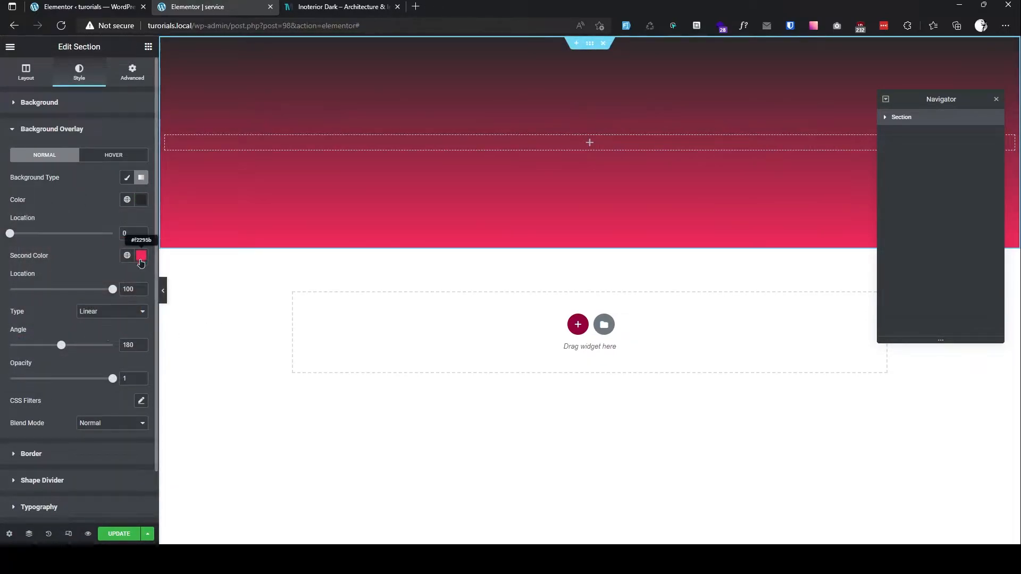
click(141, 257)
drag(140, 401, 12, 404)
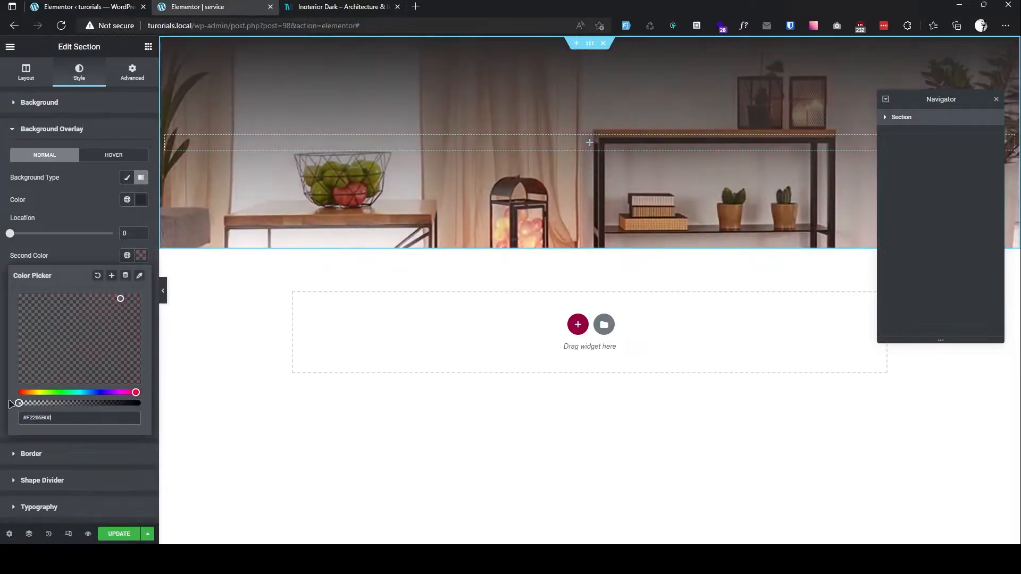
Step: Set both color locations of the section's overlay gradient to 50 and its angle to 90, and save the page
click(79, 254)
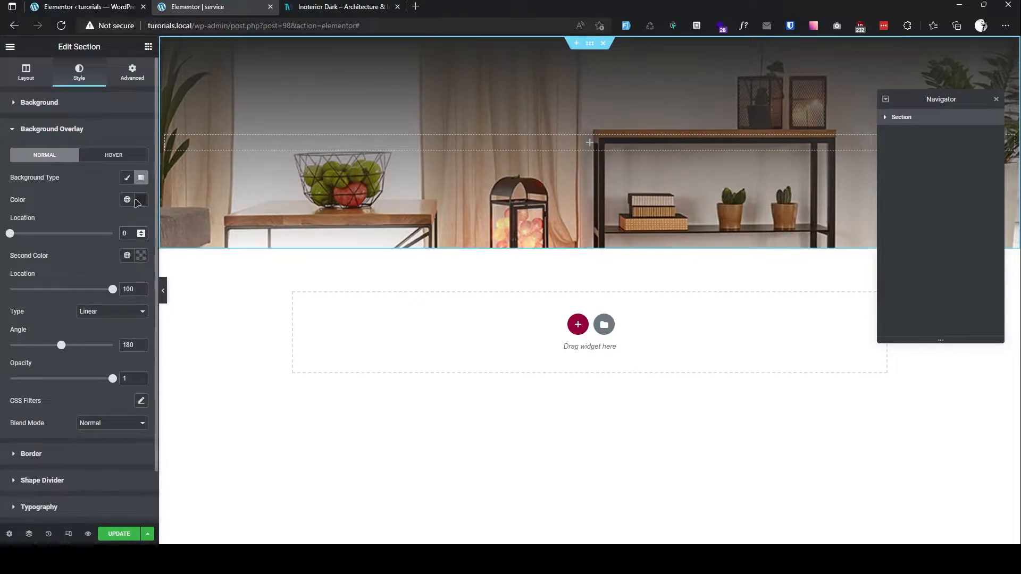
text(5)
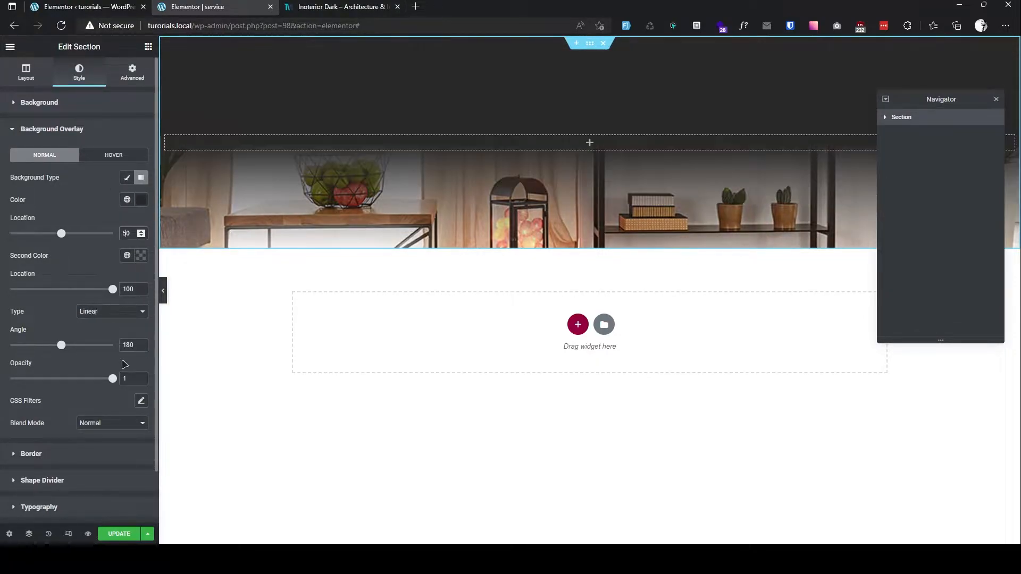
double_click(128, 288)
text(50)
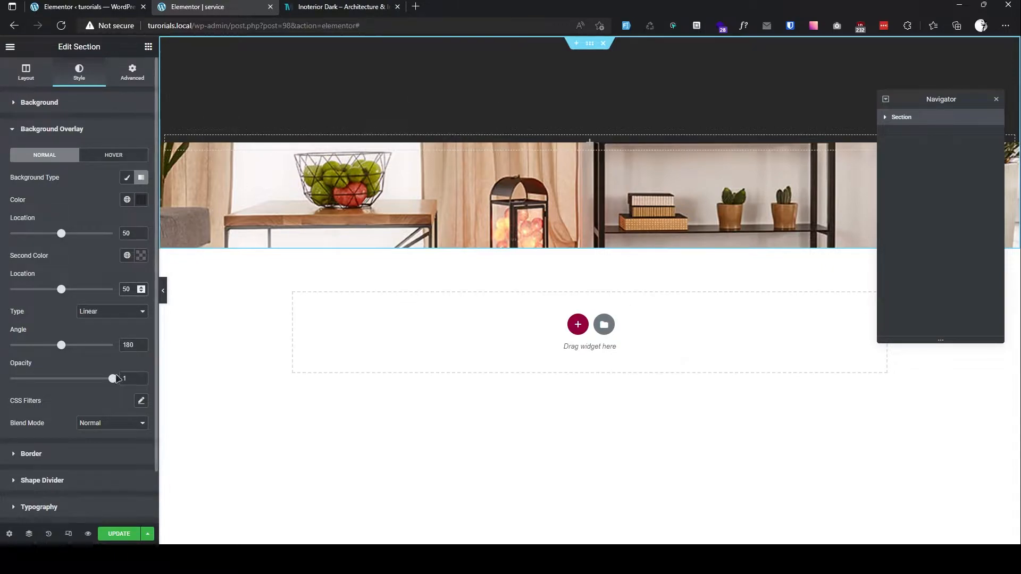
drag(130, 346, 88, 346)
text(90)
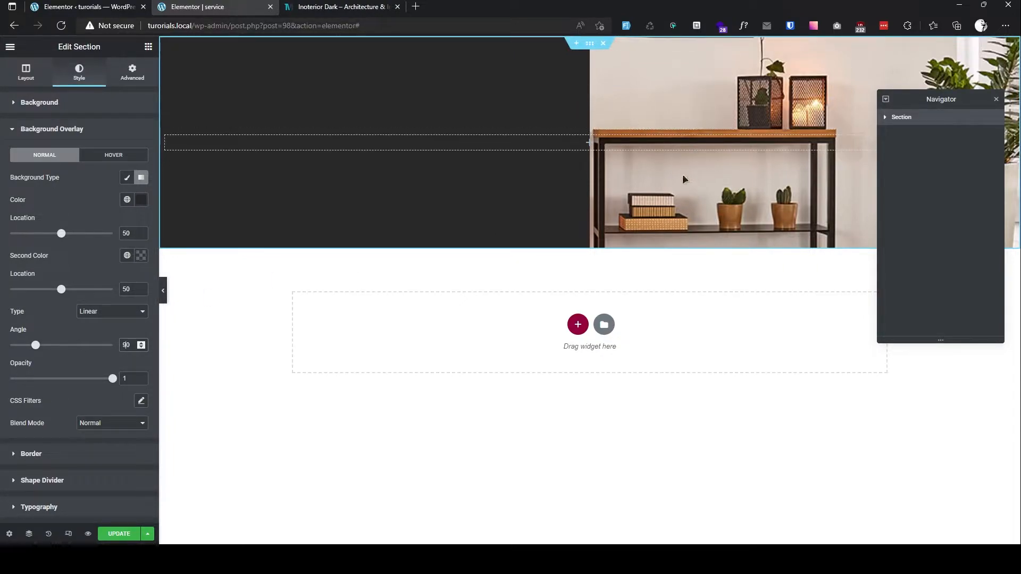
key(ctrl+s)
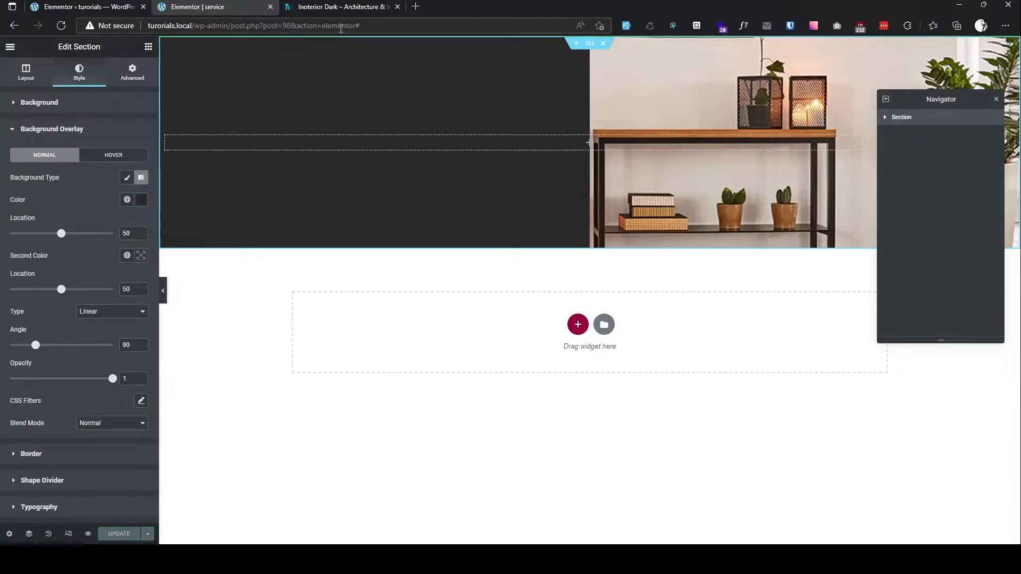
Step: Give the section's column a gradient background with #323232 as its first color, following the reference site
click(334, 6)
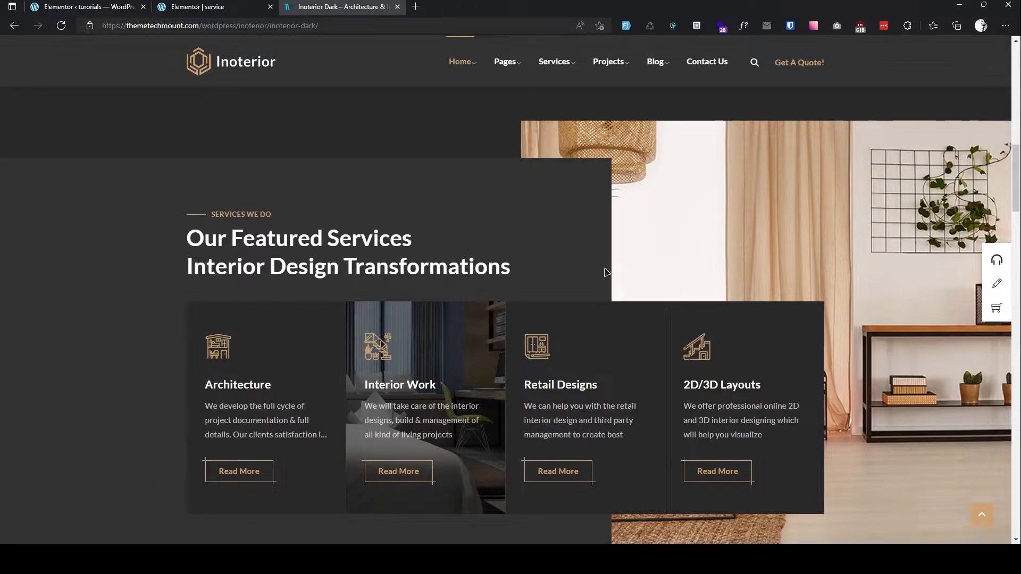
click(234, 8)
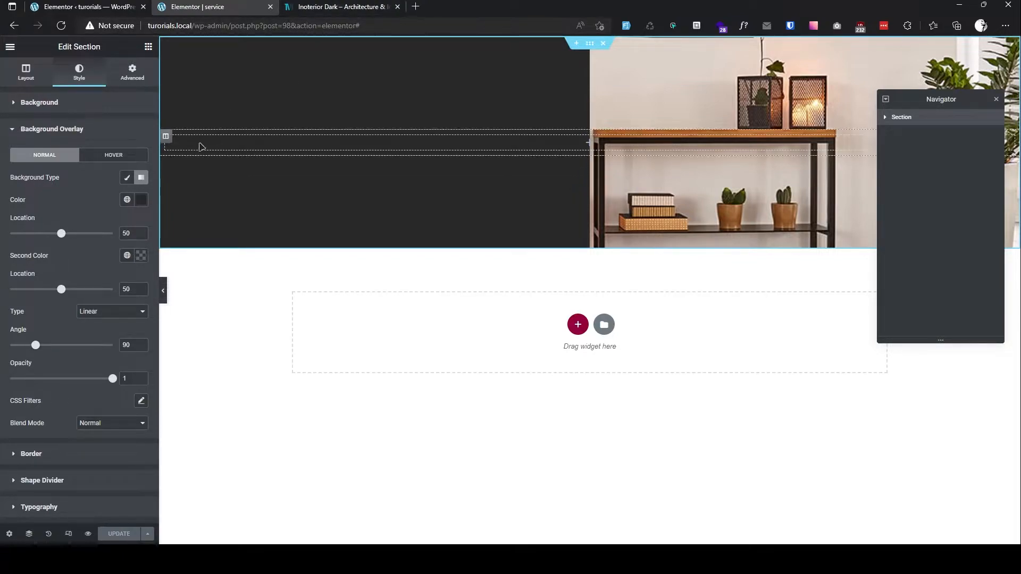
click(167, 137)
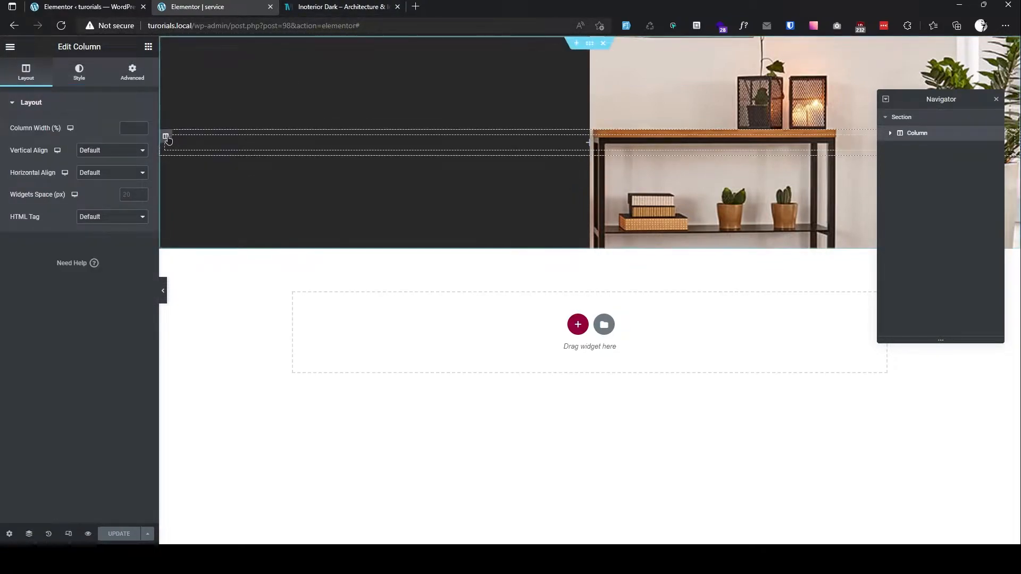
click(79, 77)
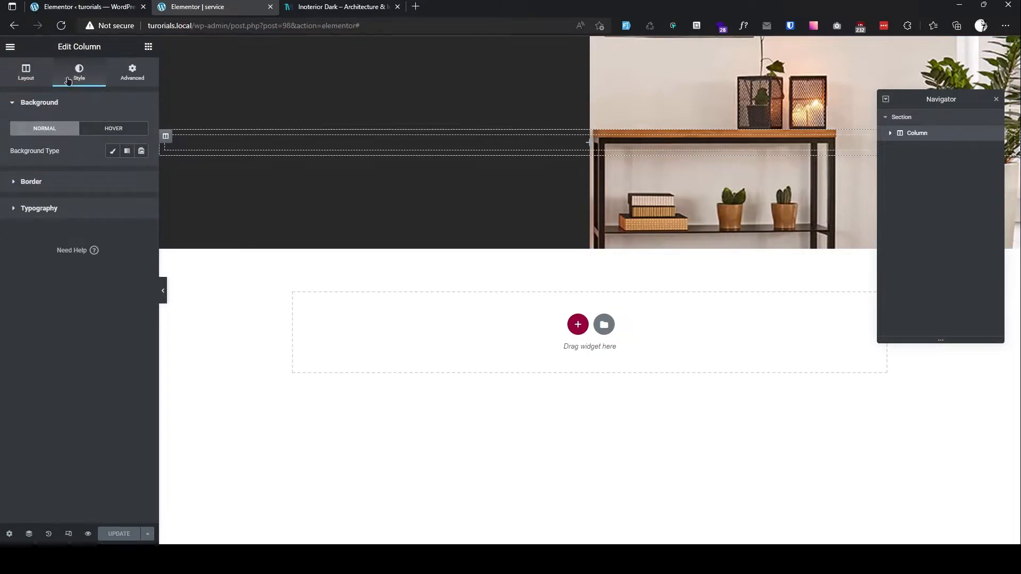
click(127, 151)
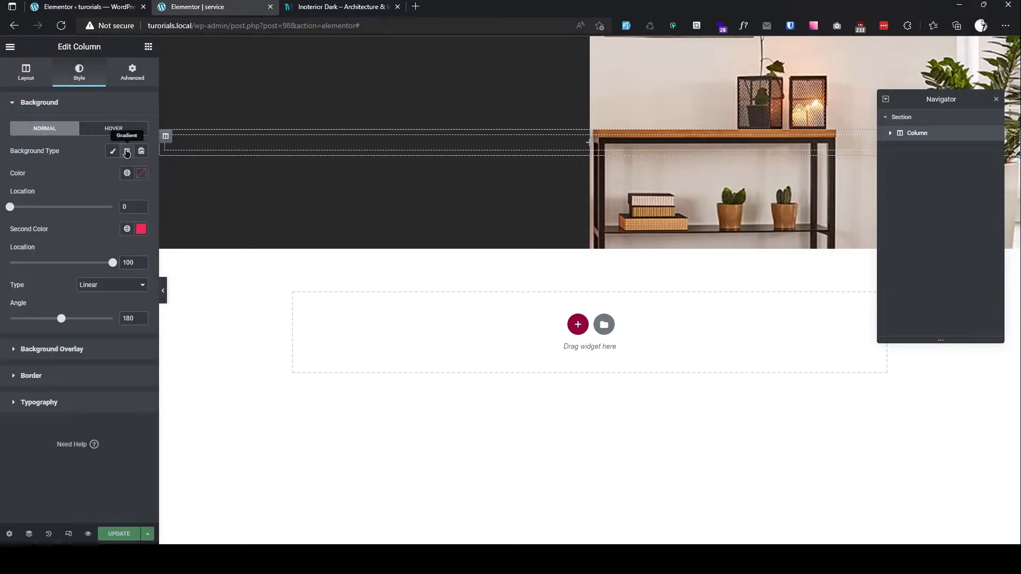
click(140, 174)
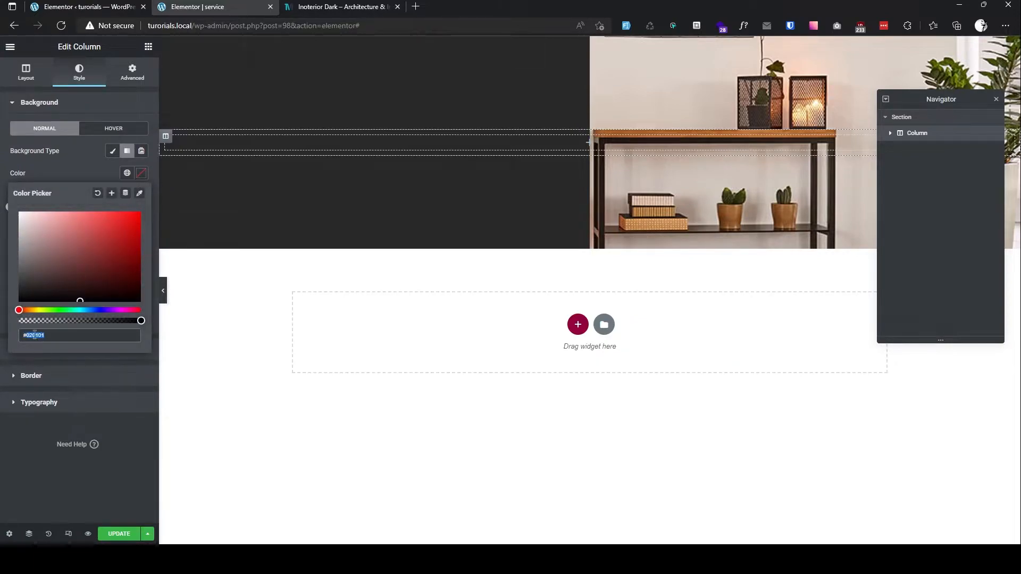
text(#3232)
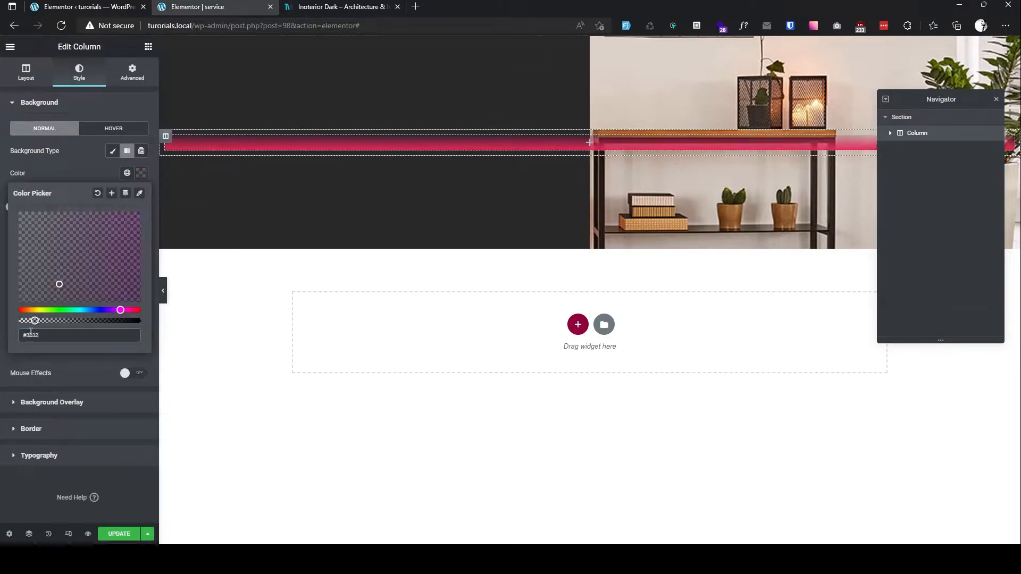
text(32)
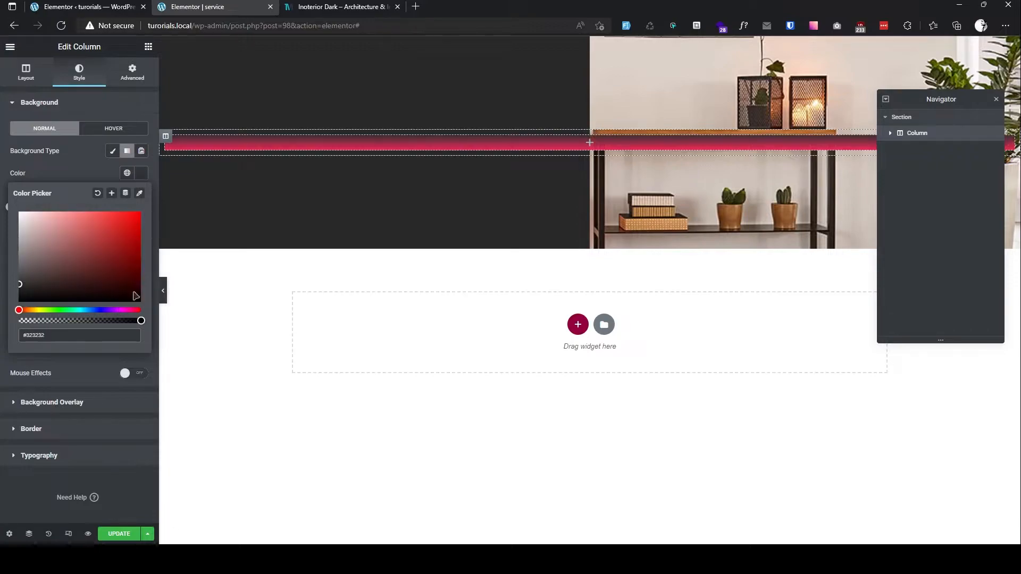
click(103, 169)
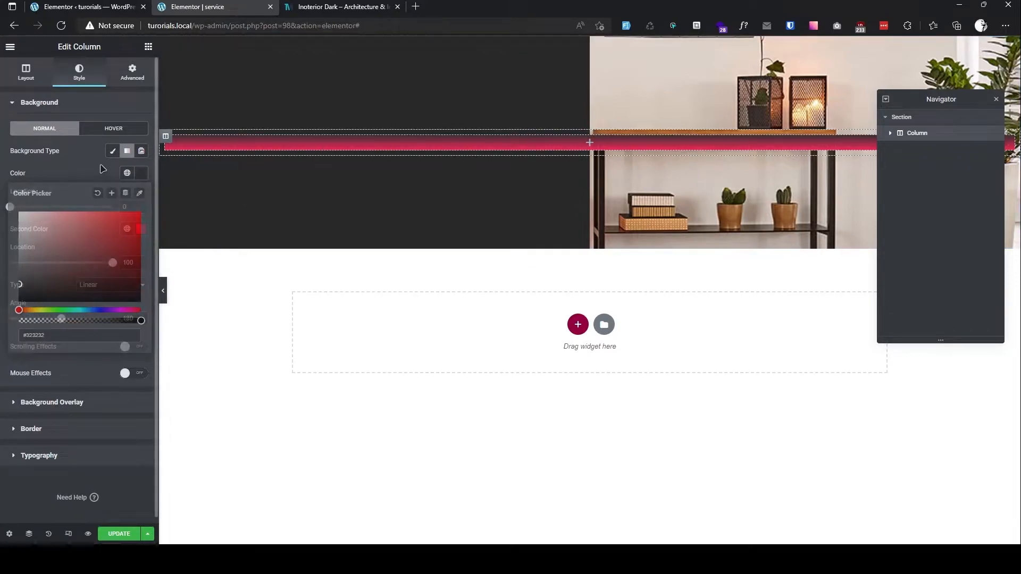
Step: Set the column gradient's second color to fully transparent white, #FFFFFF00
click(140, 229)
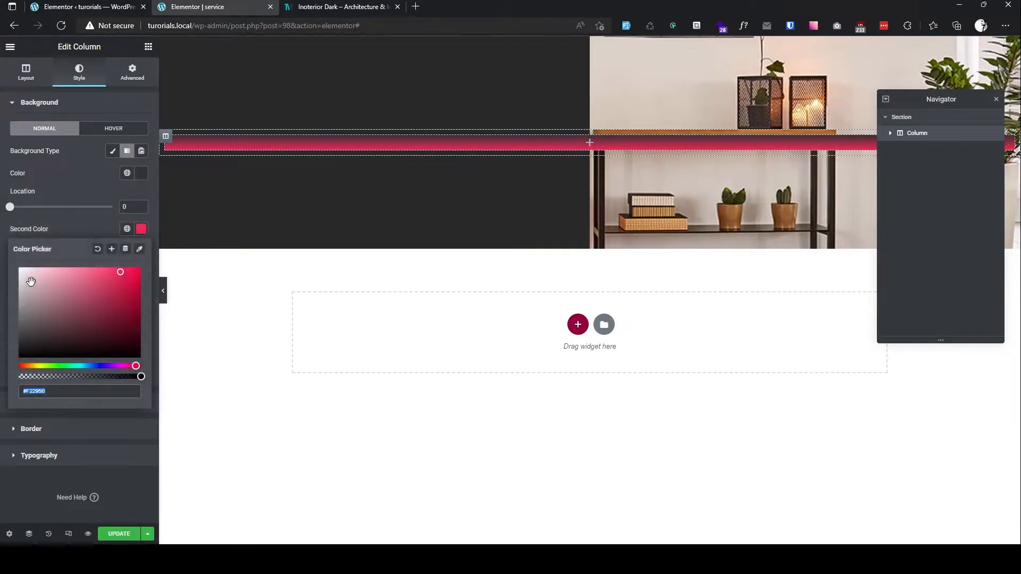
drag(31, 282, 2, 242)
click(82, 229)
click(139, 230)
drag(137, 376, 5, 383)
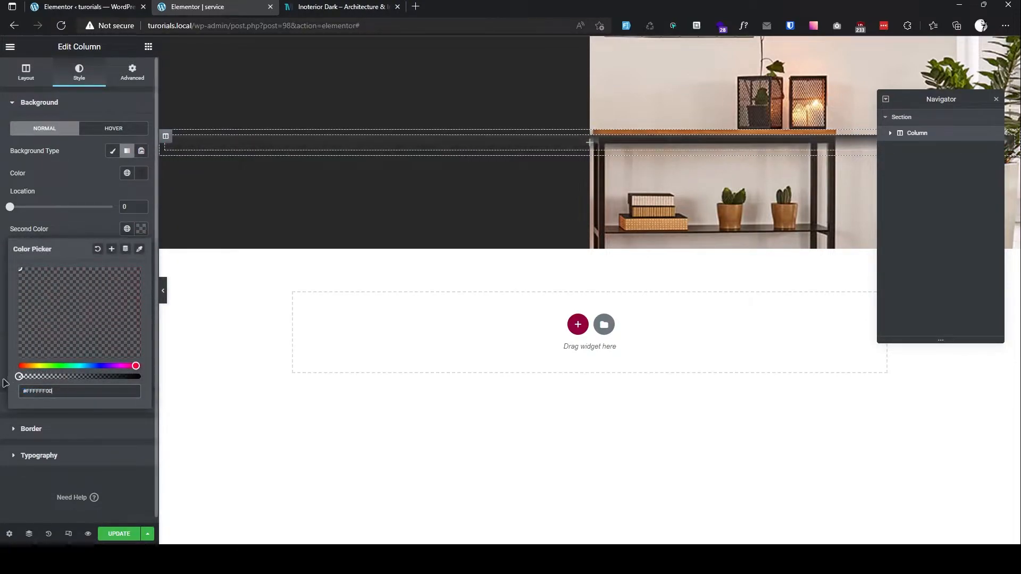
click(93, 227)
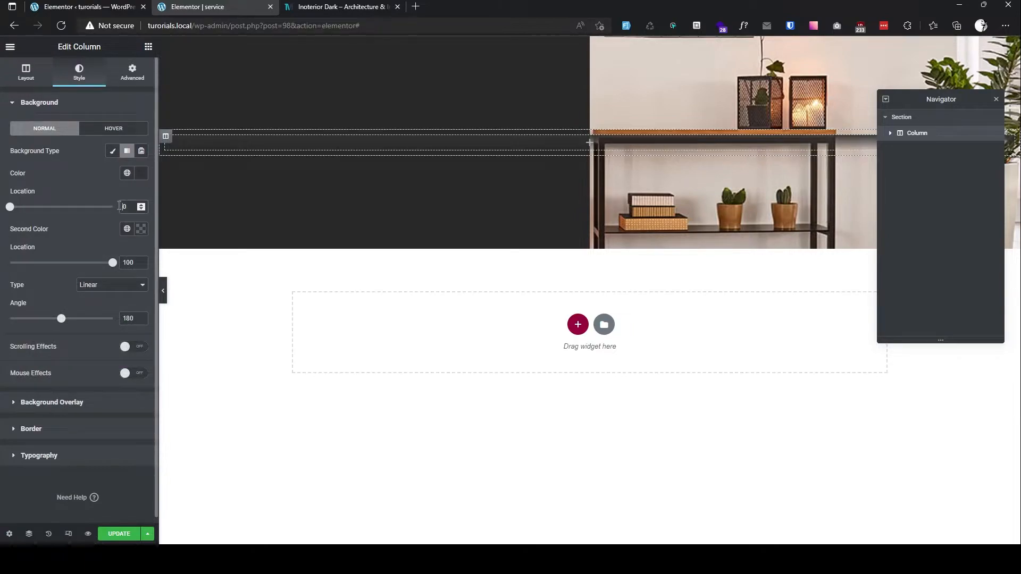
Step: Set both color locations of the column's gradient to 50 and its angle to 90
text(5)
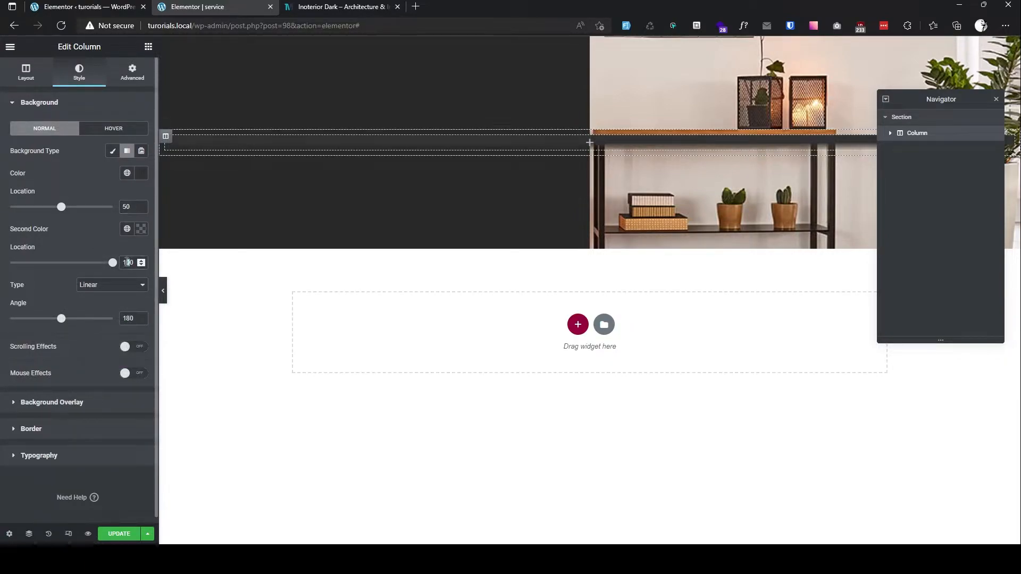
drag(127, 262, 105, 261)
text(50)
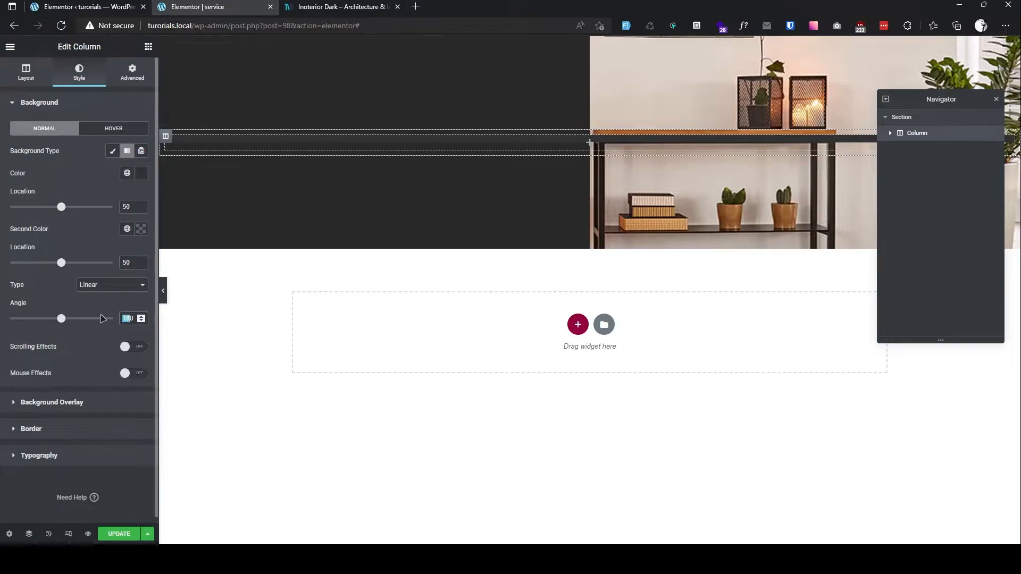
text(90)
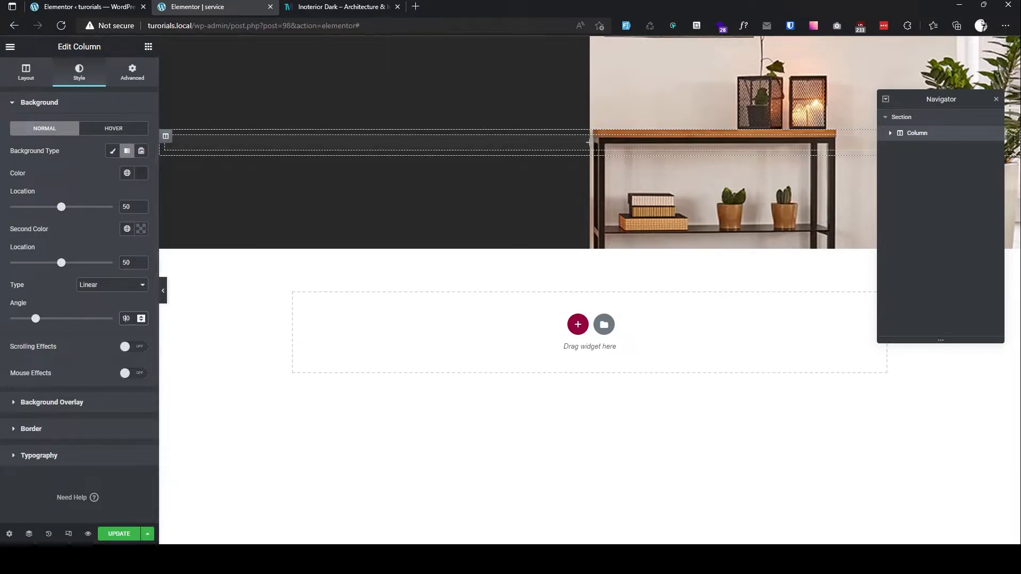
Step: Match the column's gradient to the reference site by setting the first color's location to 60 and the second's to 40
click(331, 7)
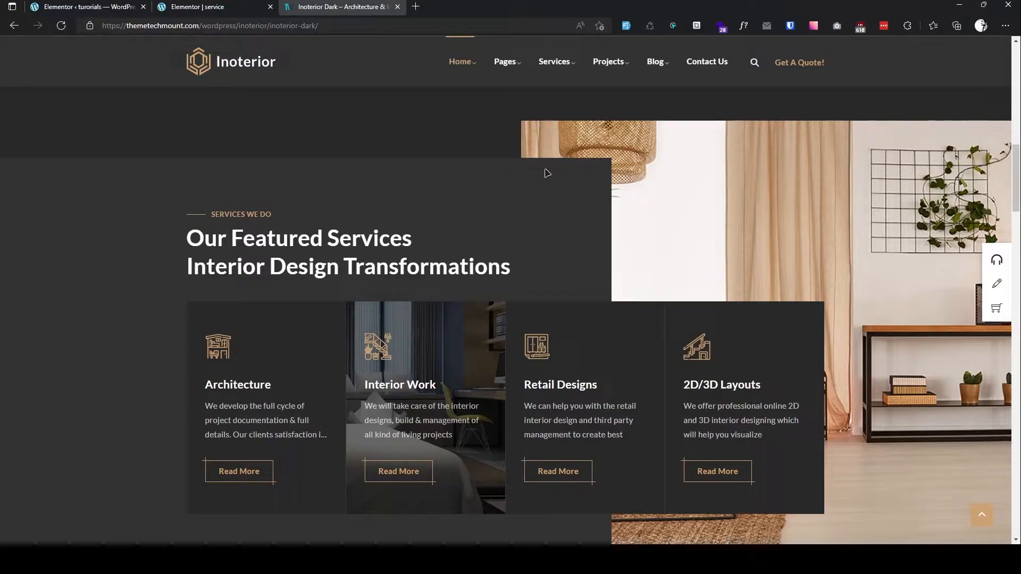
click(213, 7)
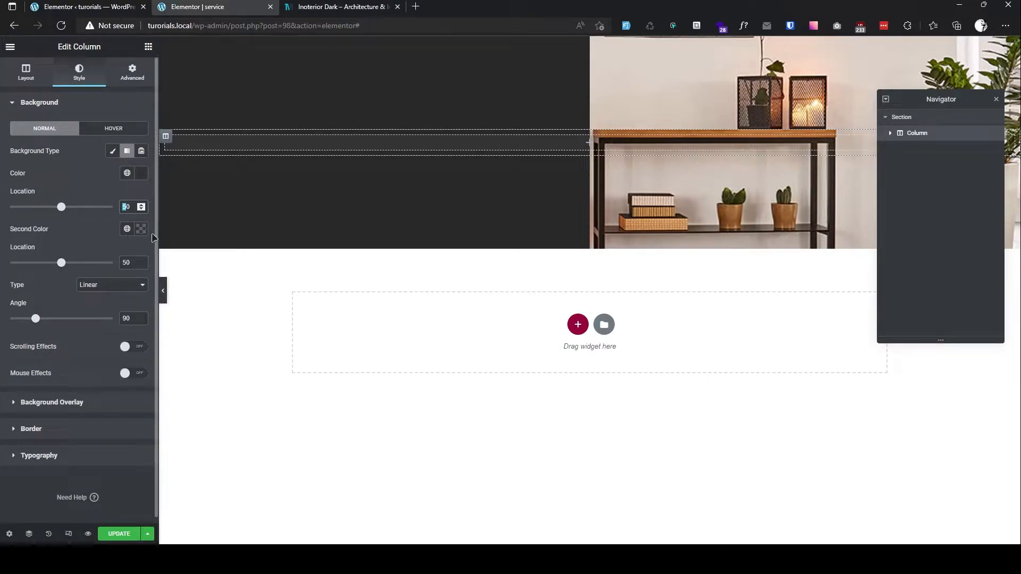
text(6)
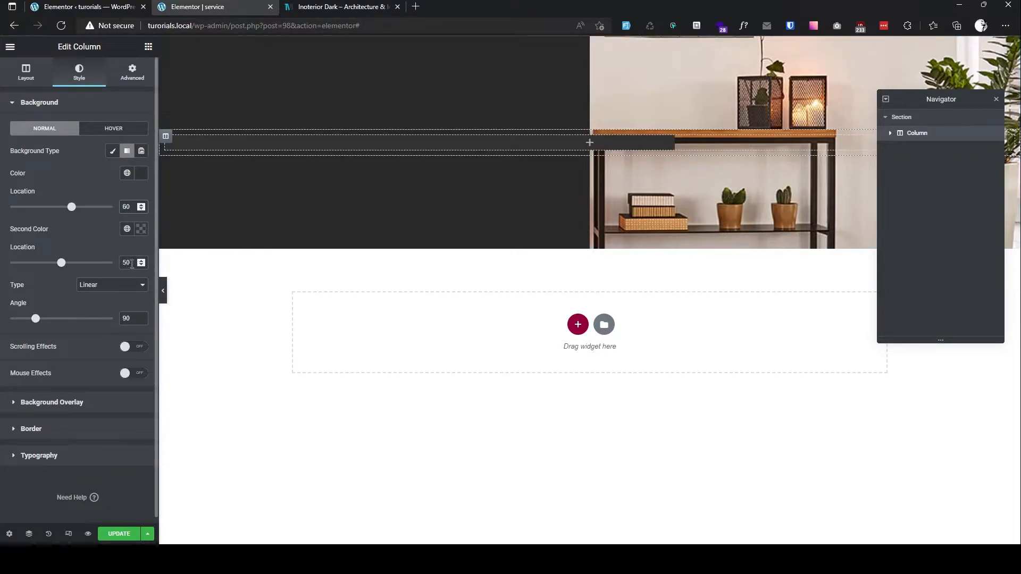
drag(127, 262, 111, 261)
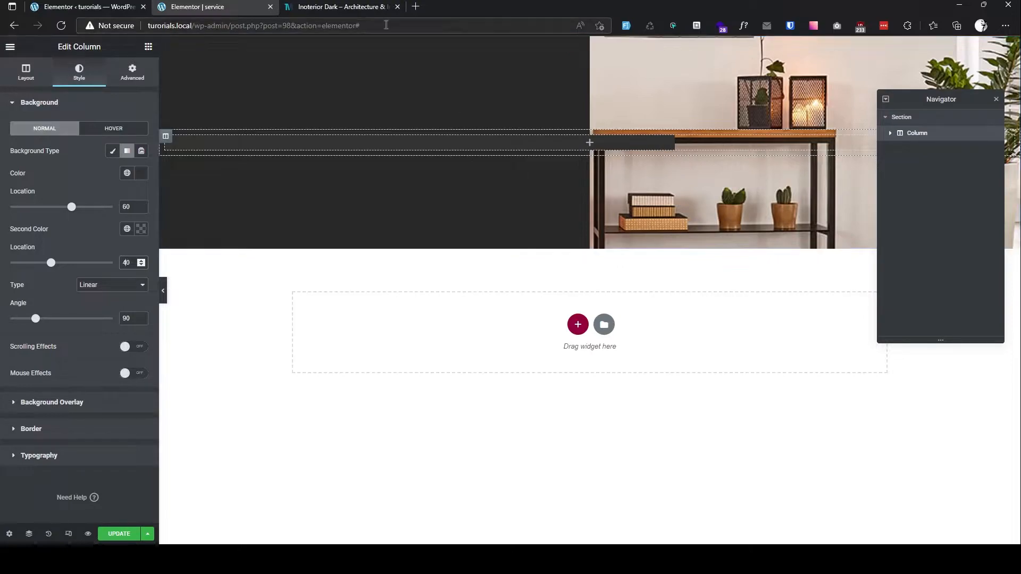
Step: Check the reference layout and add an Inner Section widget inside the column
click(341, 7)
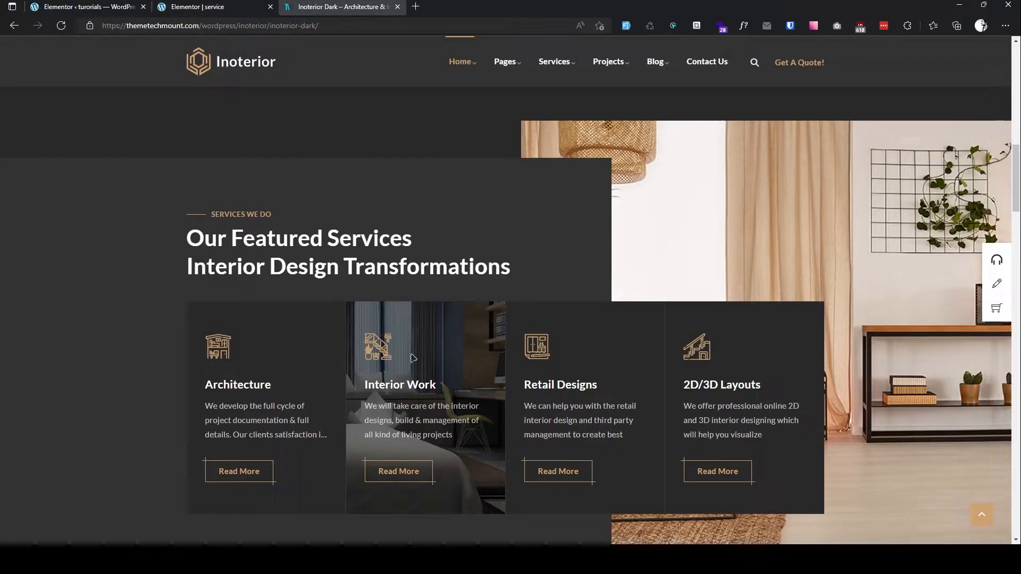
click(207, 6)
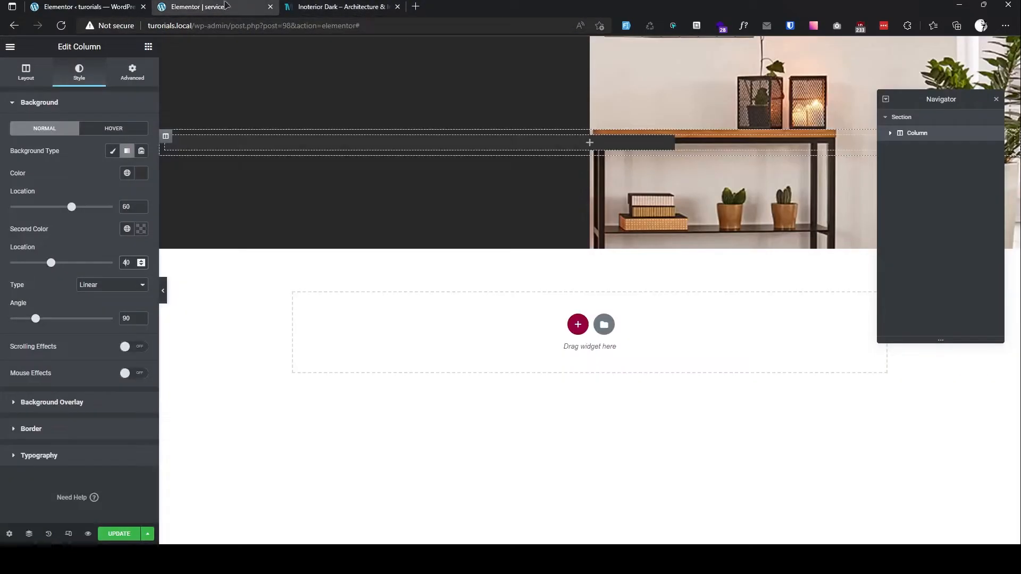
click(591, 148)
drag(363, 132, 403, 143)
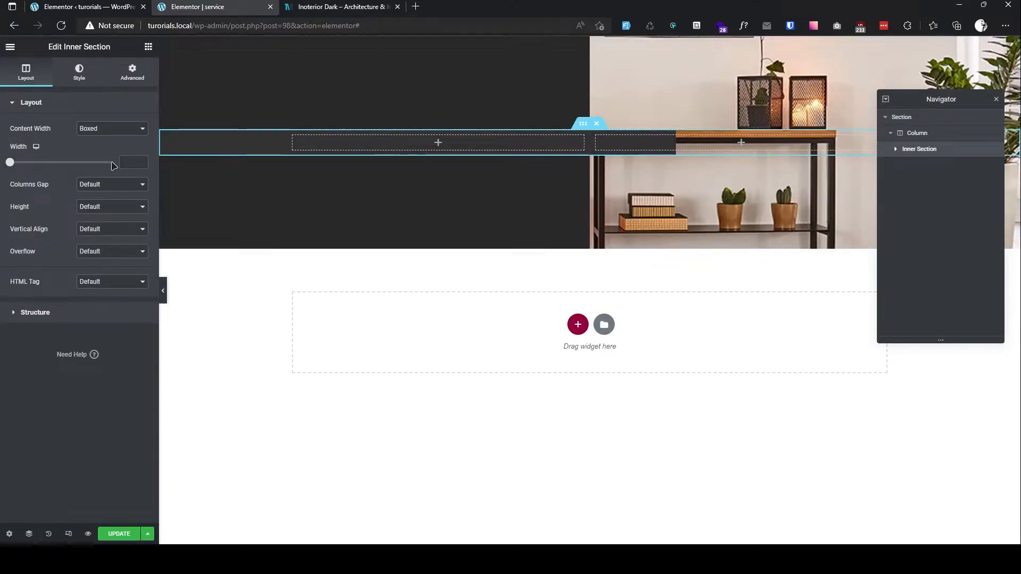
Step: Duplicate the inner section, following the reference layout, and select the upper of the two inner sections for editing
click(320, 10)
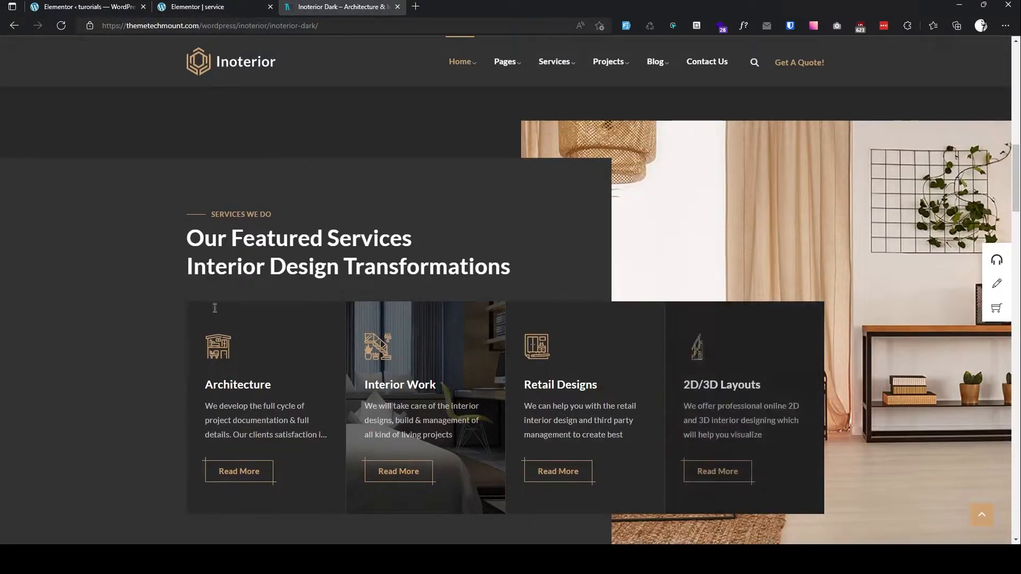
click(192, 6)
right_click(589, 124)
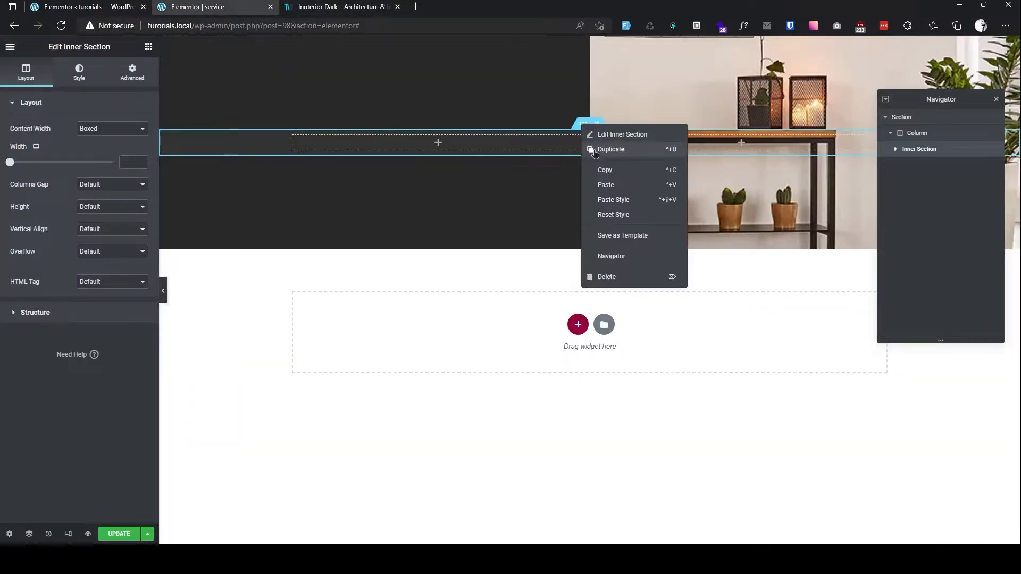
click(611, 150)
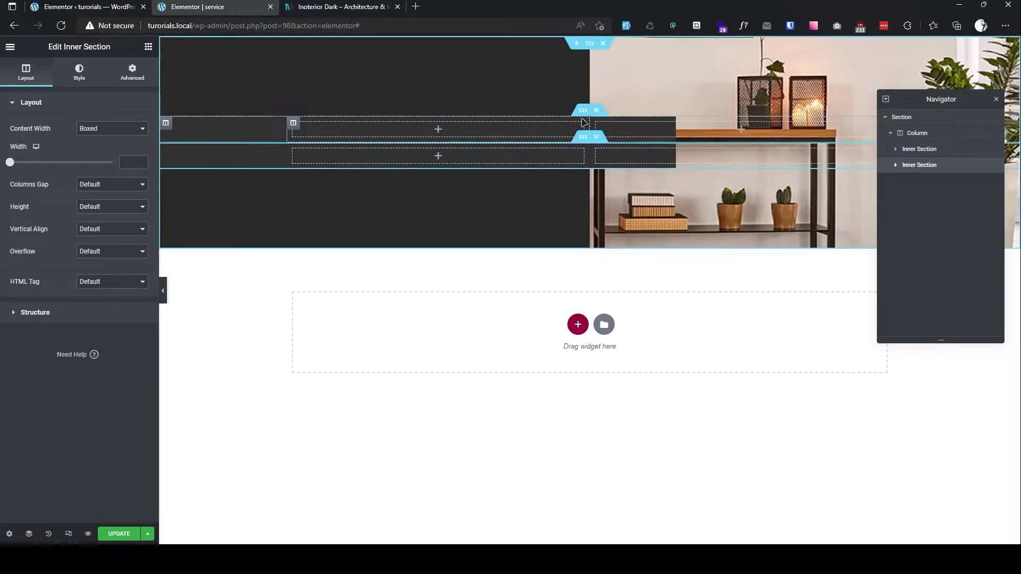
click(583, 111)
Step: Copy the "SERVICES WE DO" subheading text from the Inoterior reference page and return to the Elementor editor
click(318, 7)
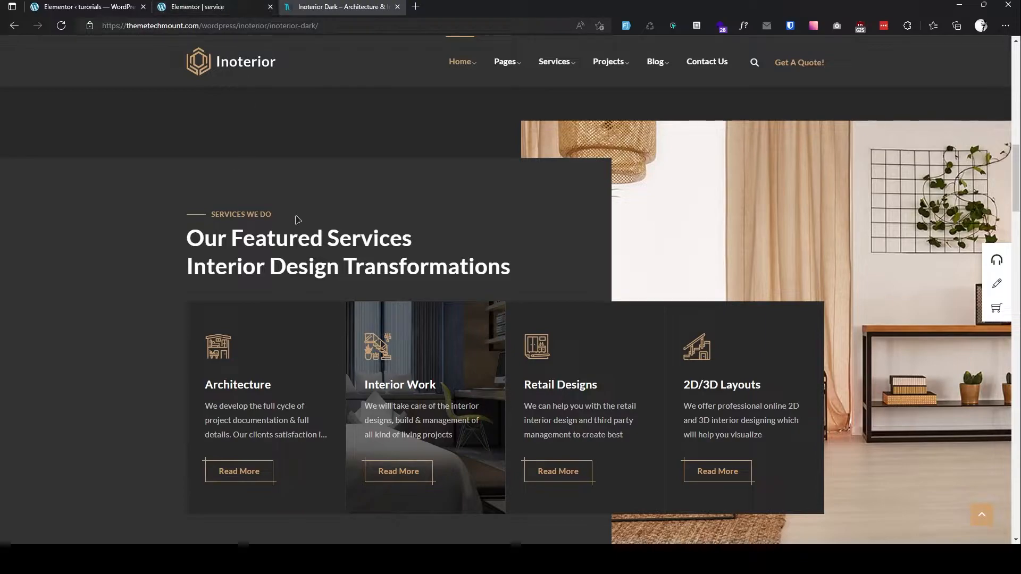
drag(282, 218, 190, 218)
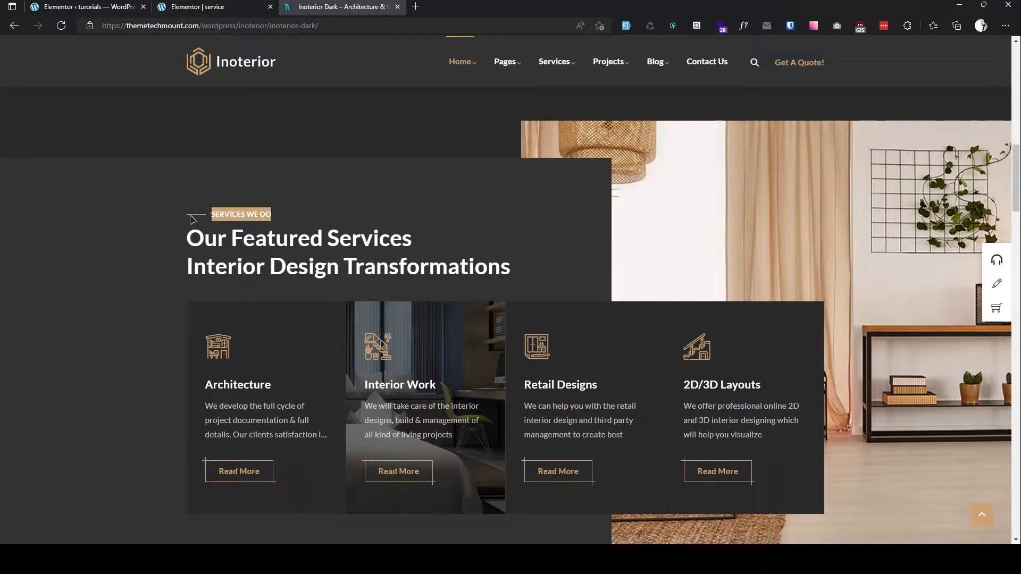
click(200, 220)
double_click(200, 219)
click(196, 221)
triple_click(239, 217)
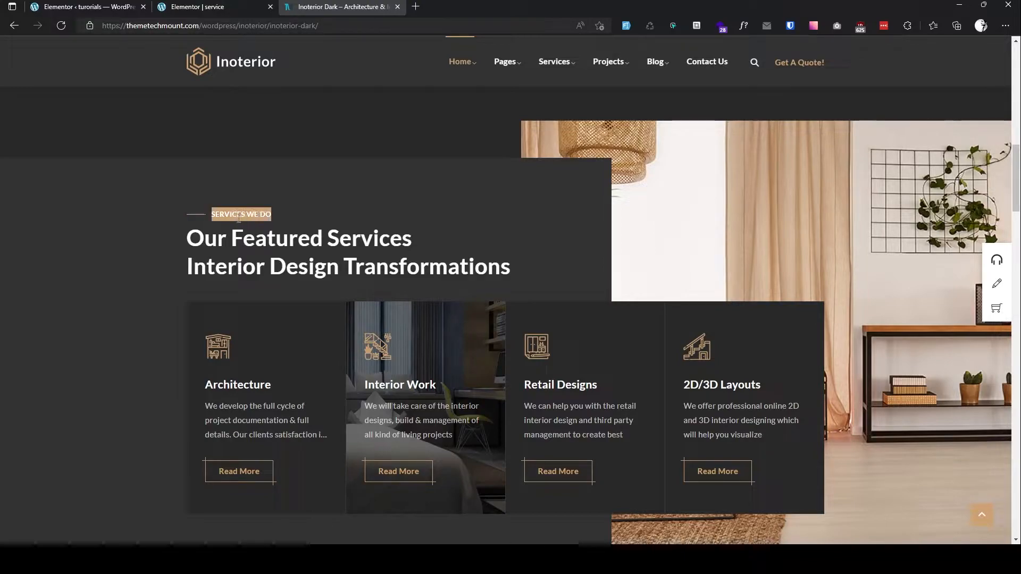
click(238, 218)
drag(211, 215, 291, 199)
key(ctrl+c)
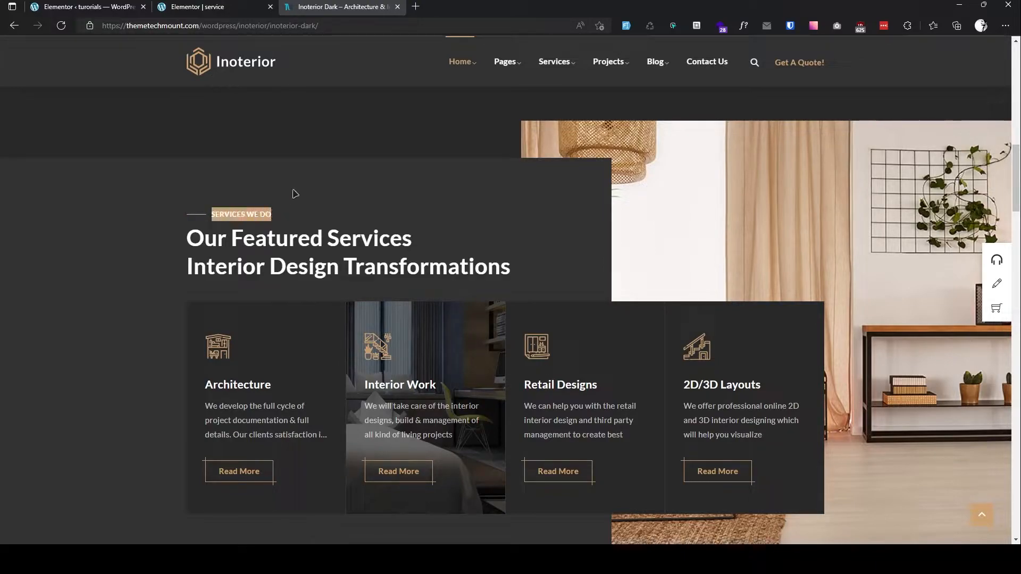
click(198, 7)
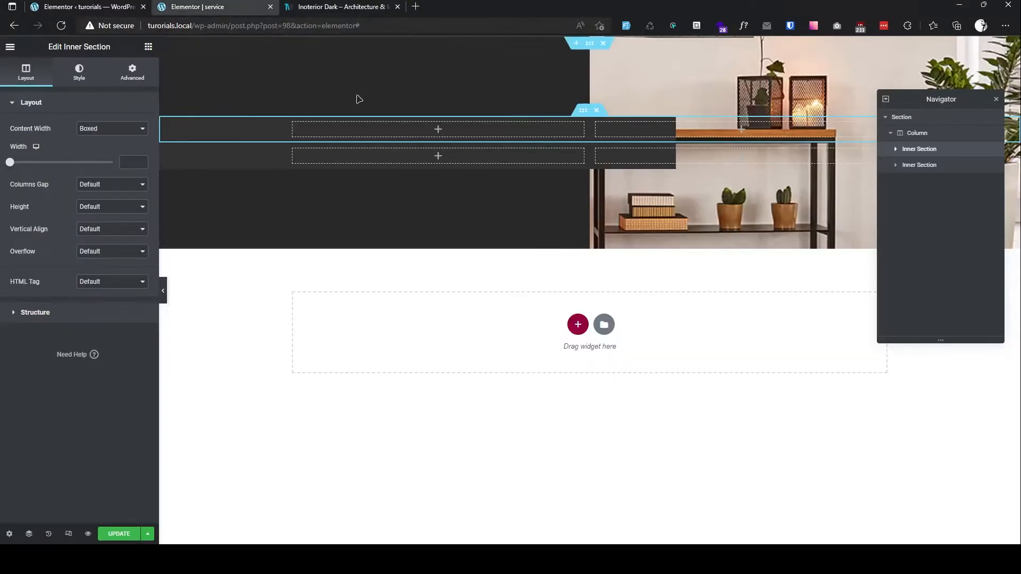
Step: Add a Divider widget to the upper inner section's first column with a text element reading "SERVICES WE DO"
click(148, 47)
text(di)
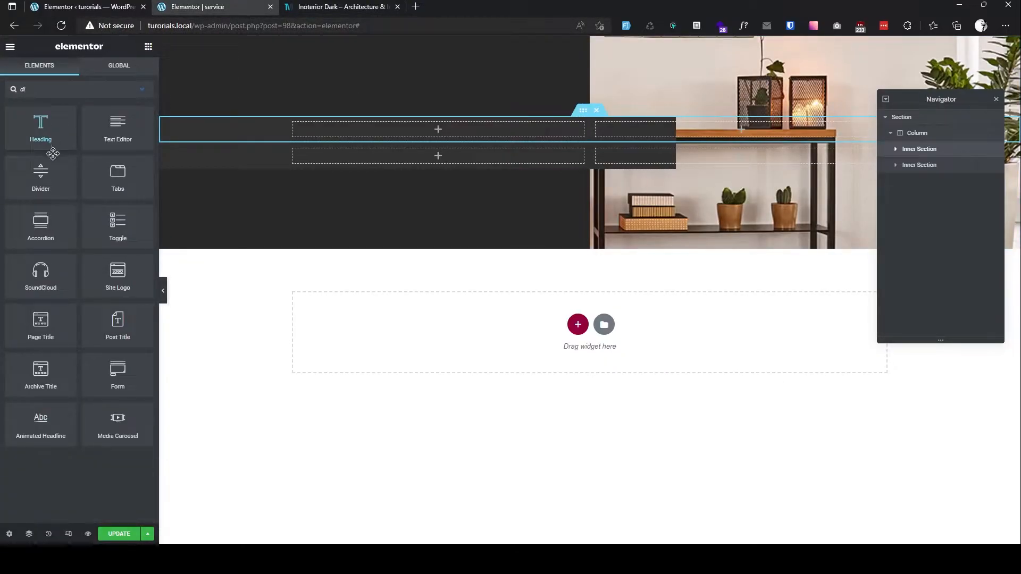
drag(43, 171, 369, 127)
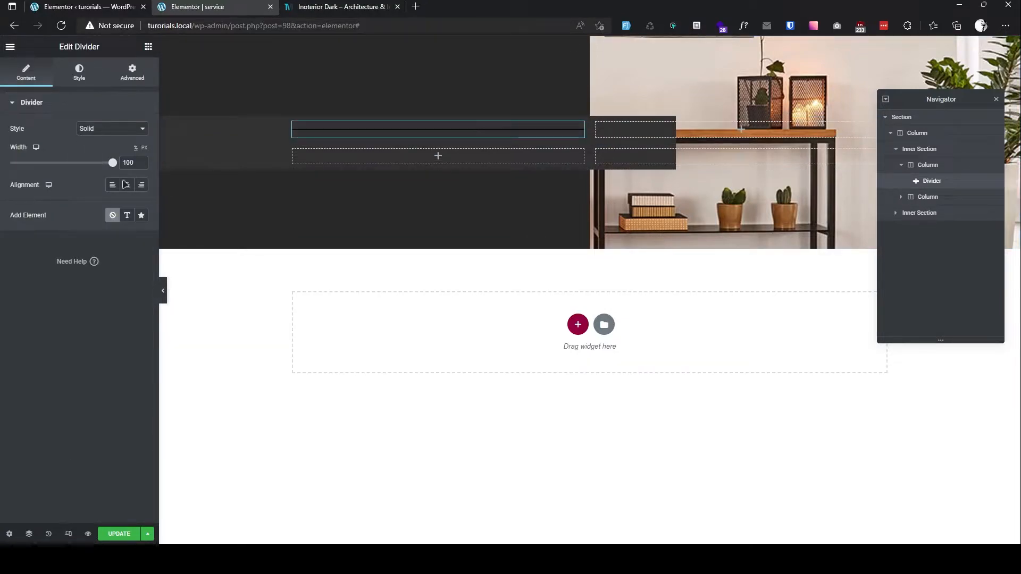
click(129, 218)
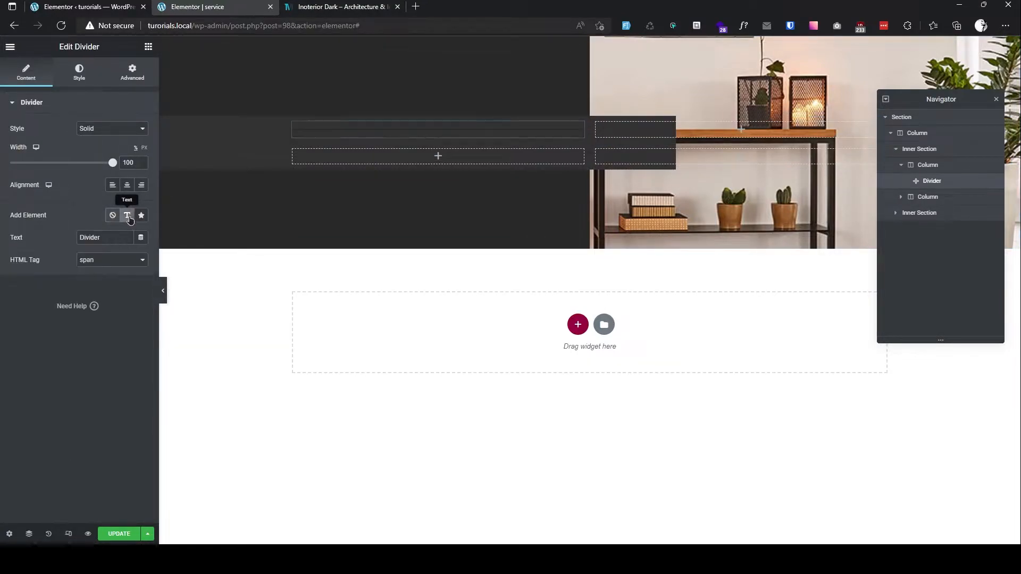
double_click(110, 238)
key(ctrl+v)
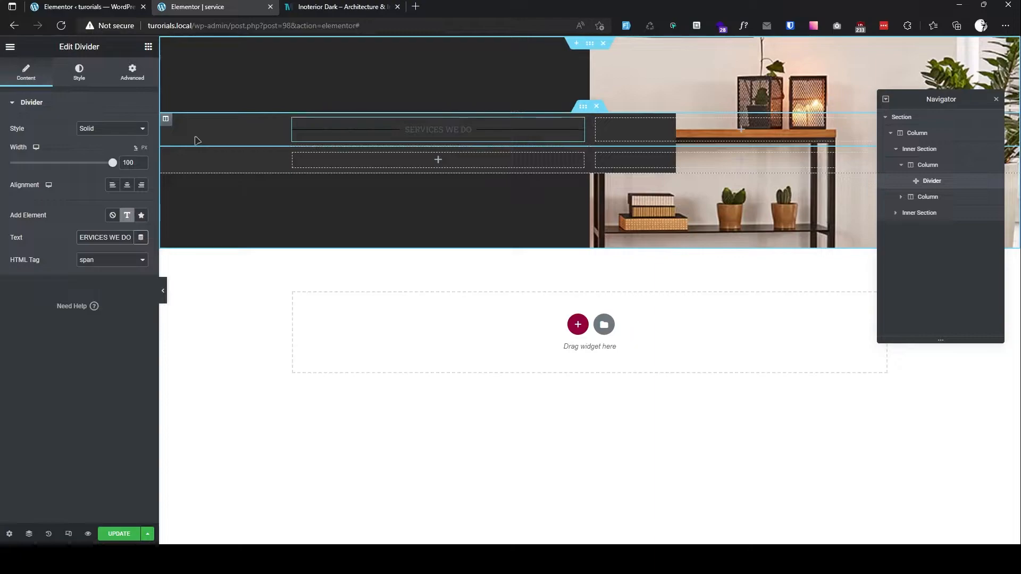
Step: Position the divider's text at the right end of its line and set the divider width to 33%, checking the reference page
click(79, 78)
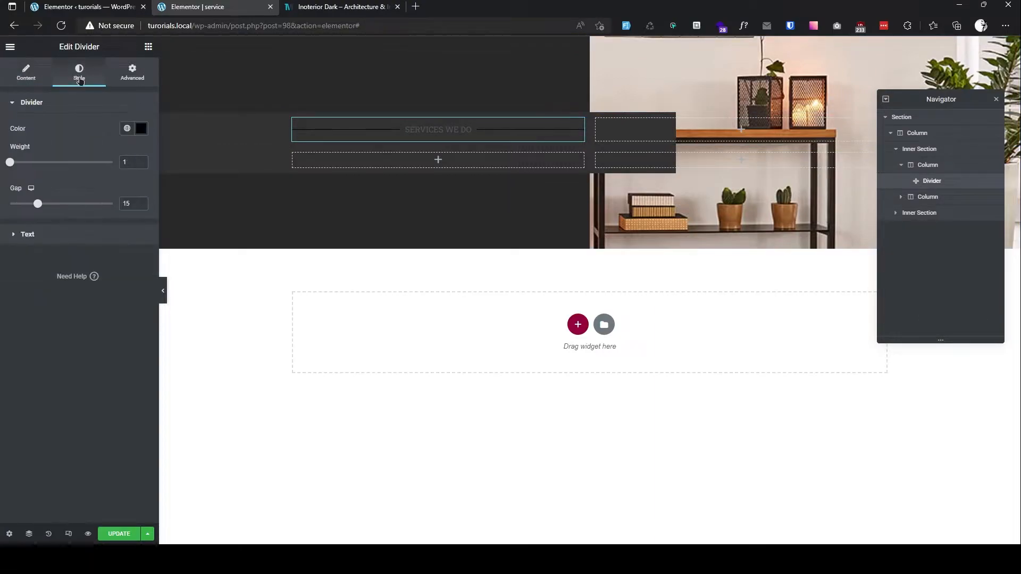
click(60, 235)
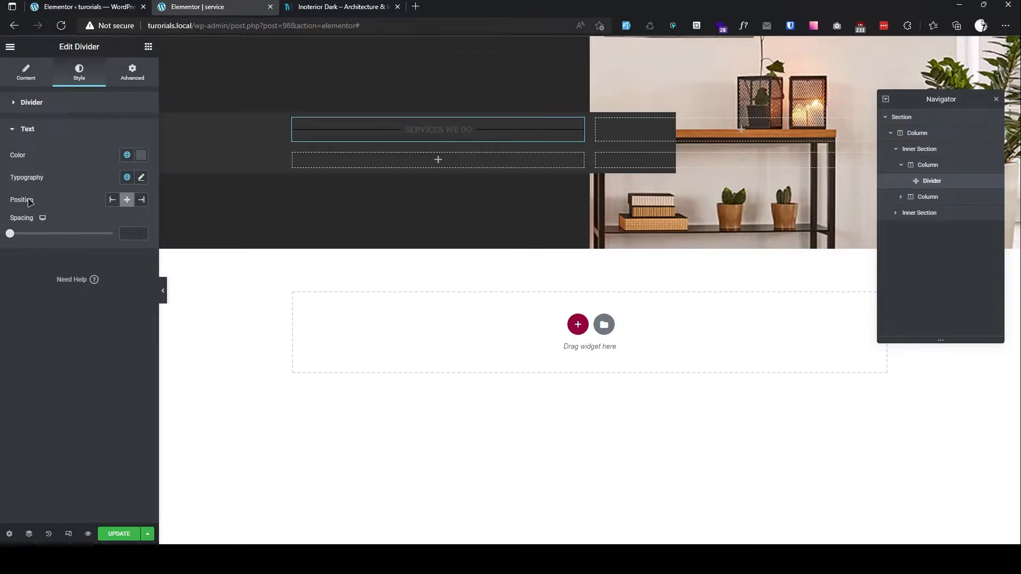
click(141, 199)
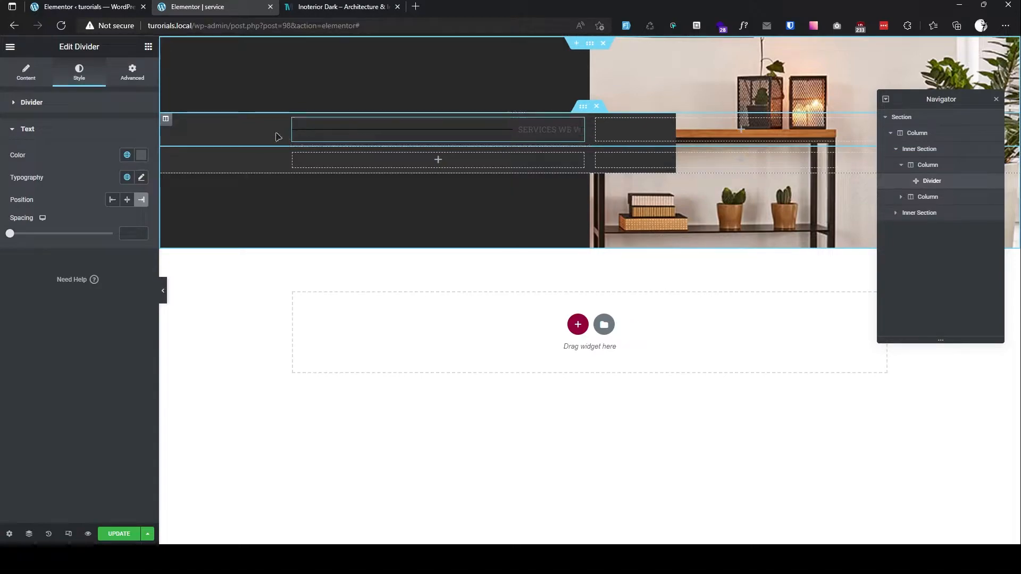
click(46, 104)
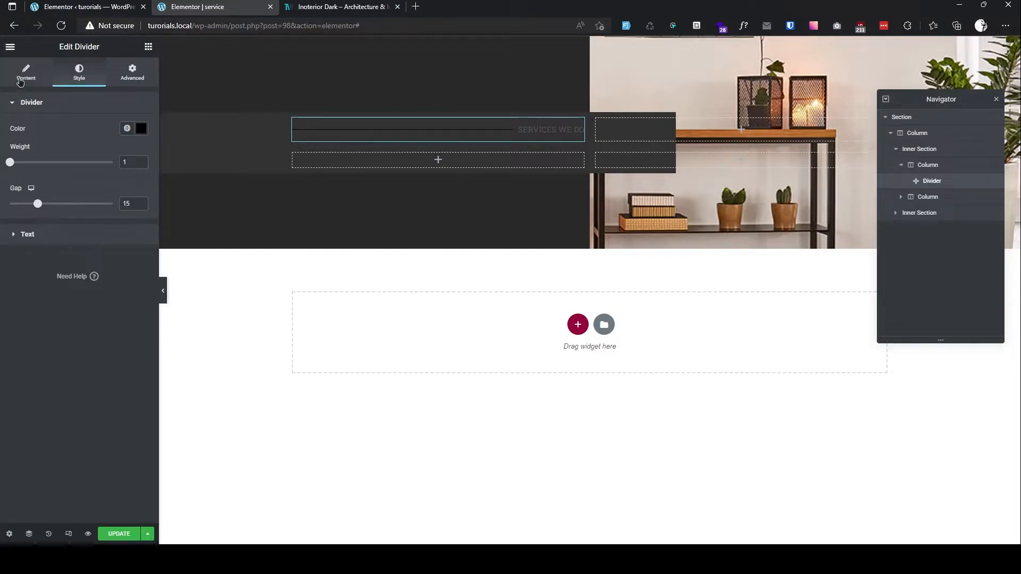
click(20, 81)
drag(112, 163, 45, 163)
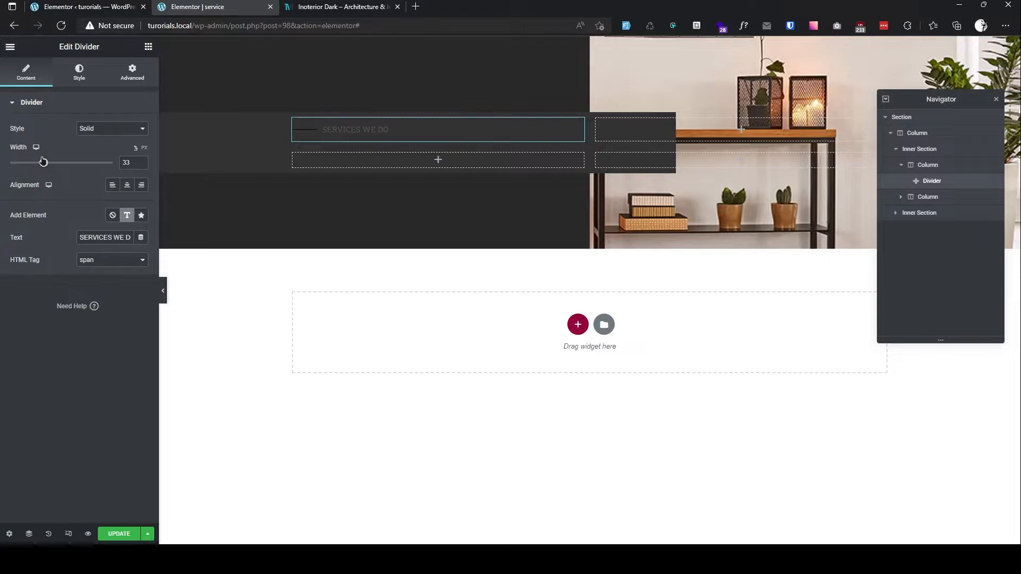
key(ctrl+Tab)
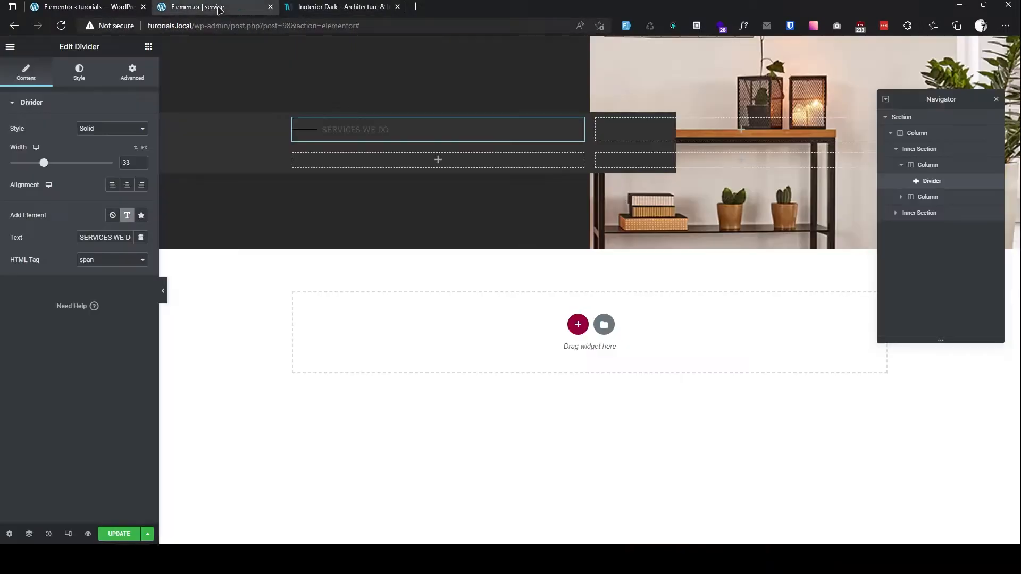
click(212, 6)
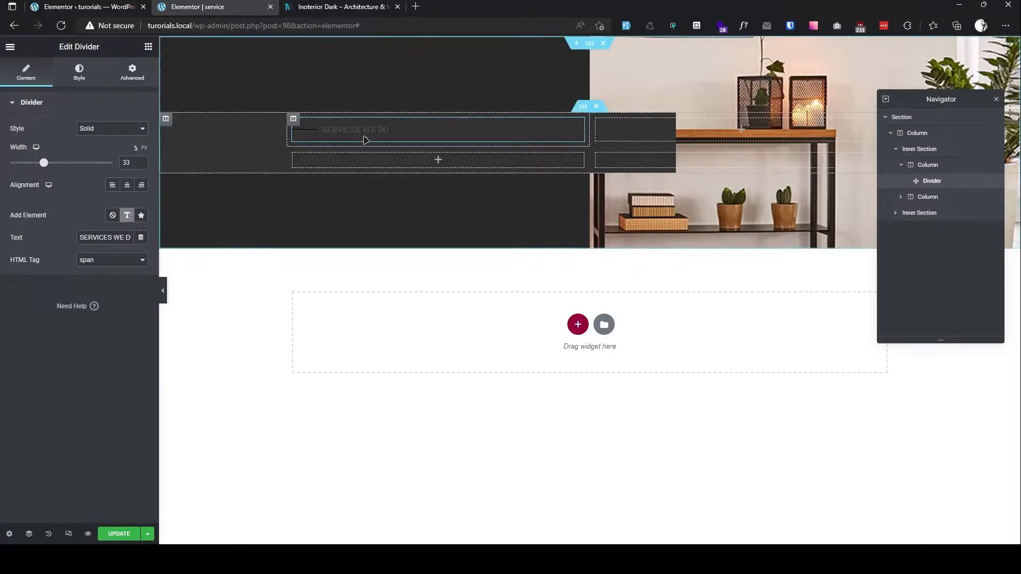
Step: Apply the global golden color to both the divider line and its text
click(78, 72)
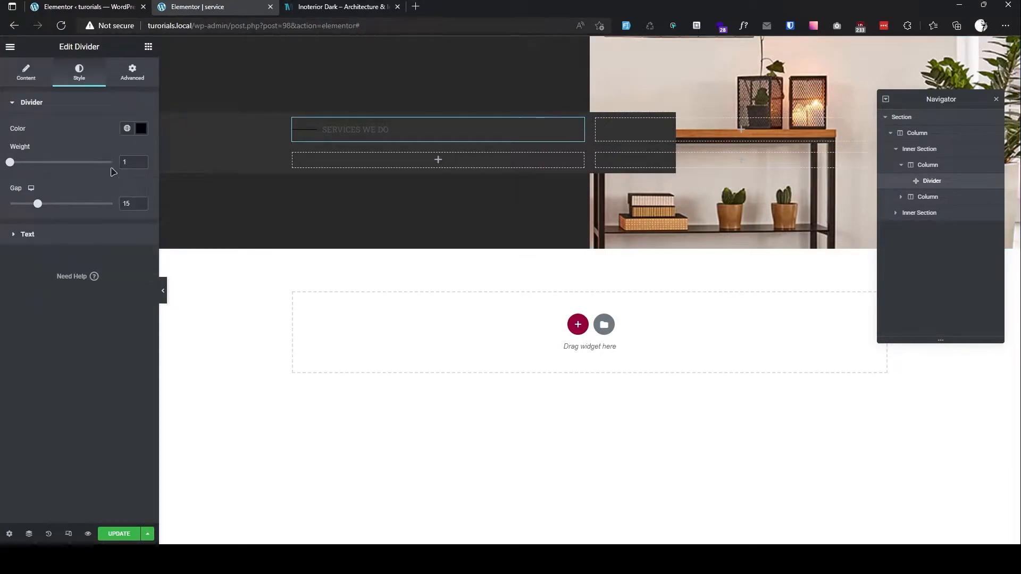
click(126, 130)
click(63, 253)
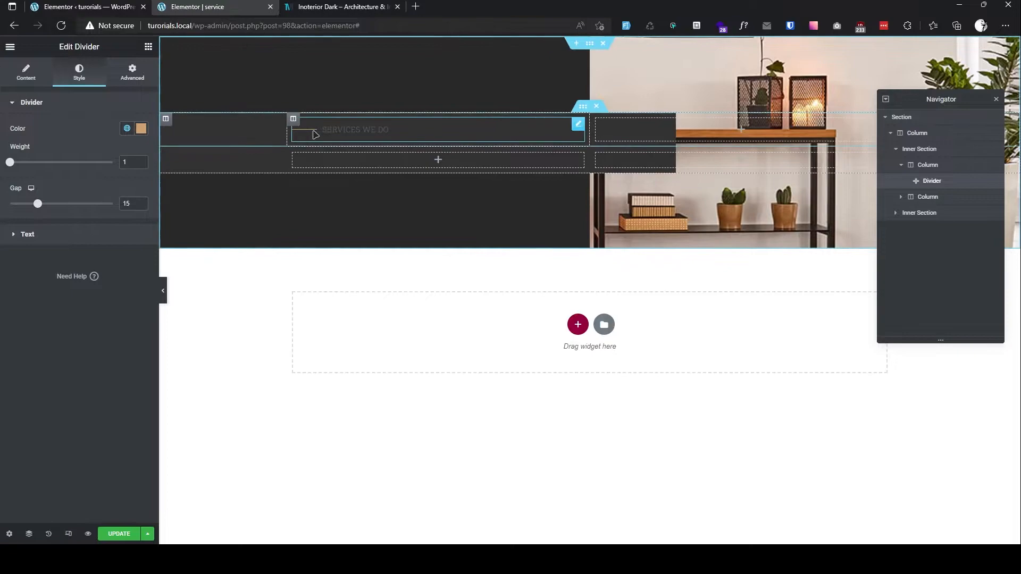
click(39, 235)
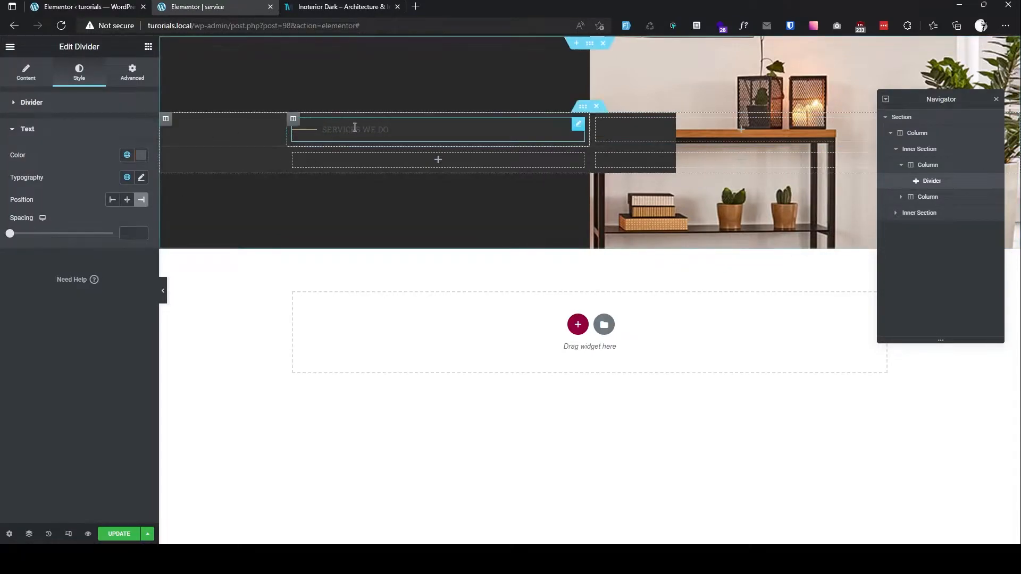
click(127, 154)
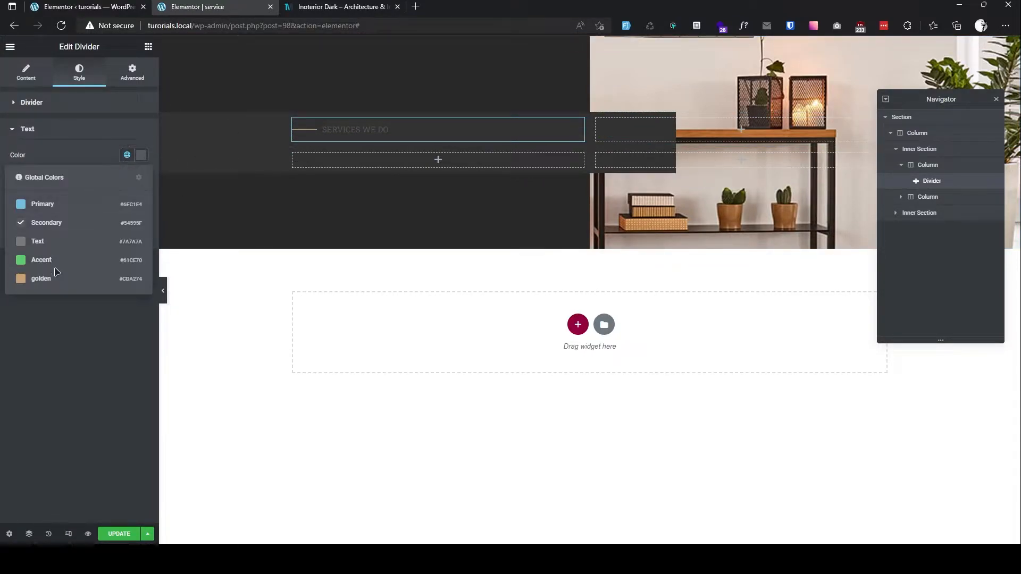
click(56, 276)
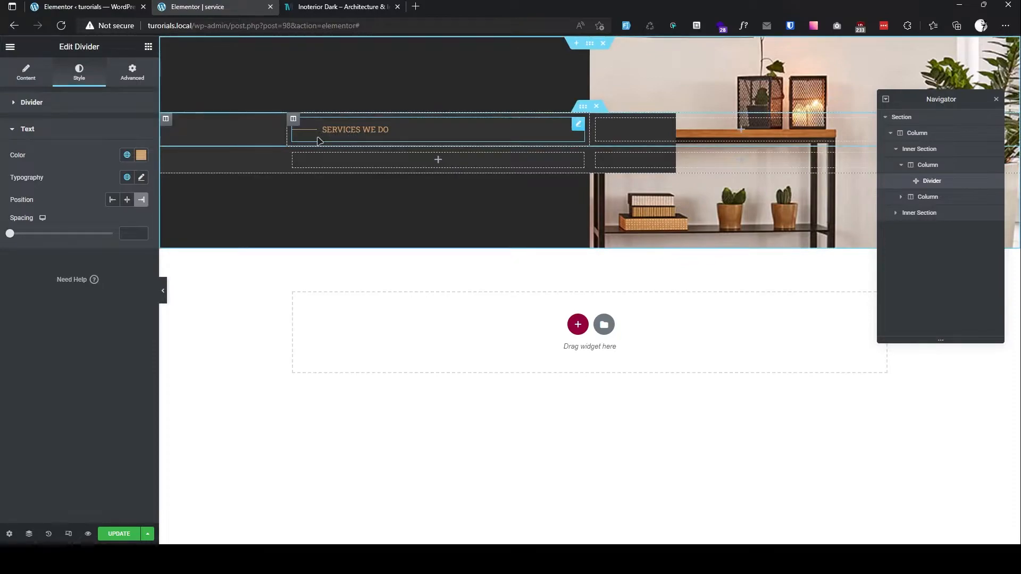
Step: Set the divider text typography to Lato, weight 700, size 13 px, and reduce the divider gap to 2
click(141, 177)
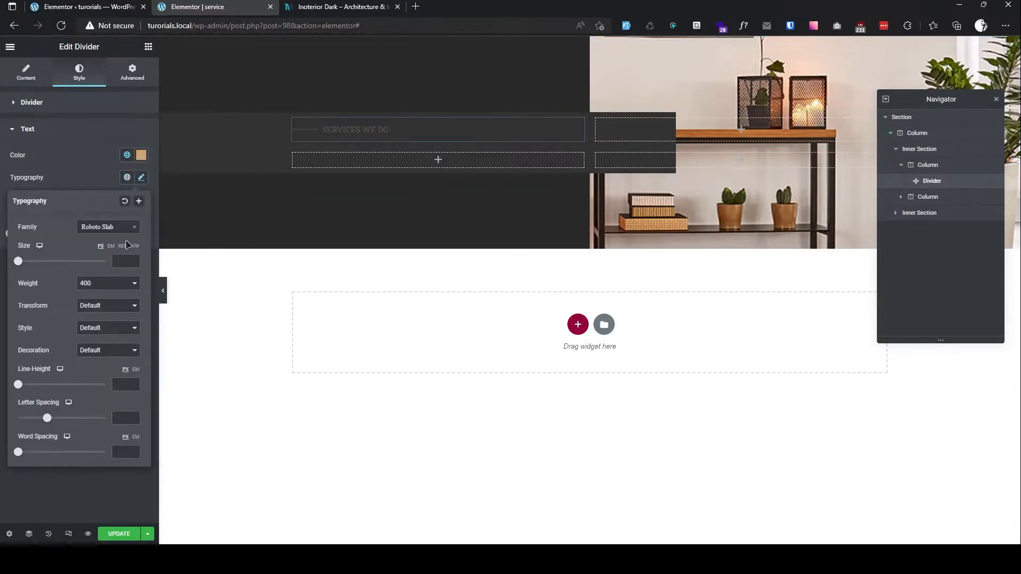
click(104, 228)
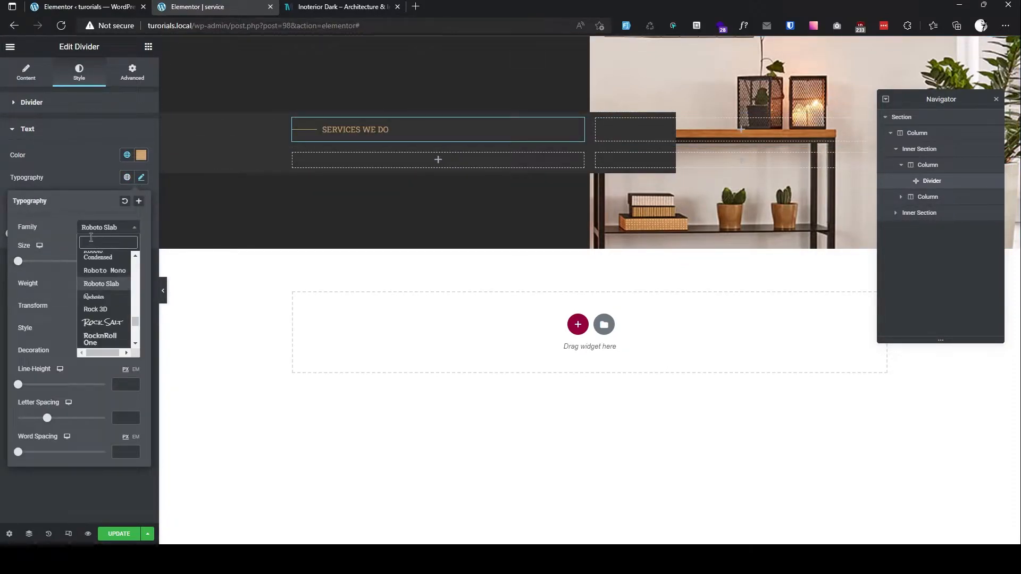
text(lato)
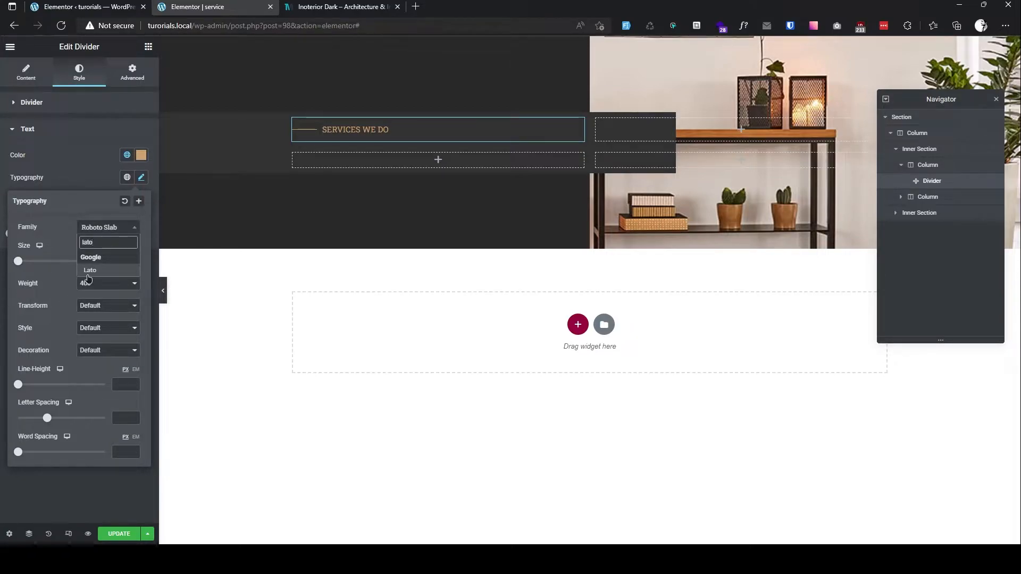
click(89, 270)
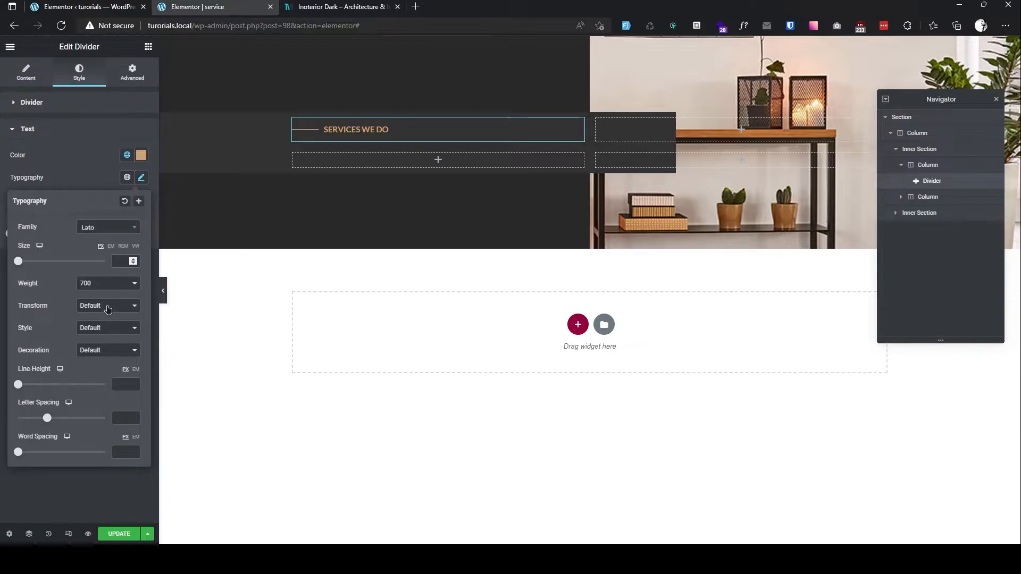
text(13)
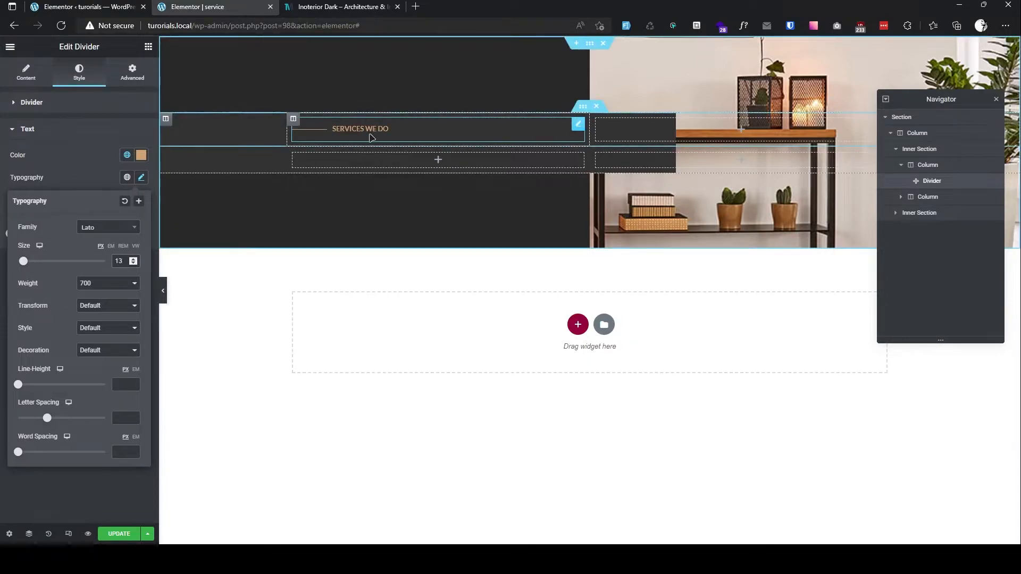
click(62, 108)
drag(38, 205, 7, 204)
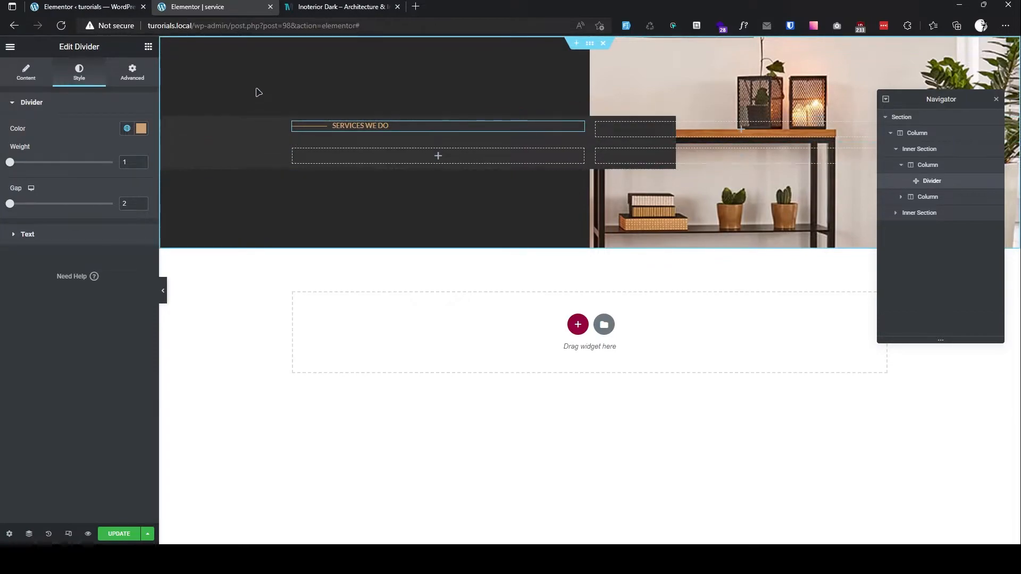
Step: Copy "Our Featured Services" from the Inoterior reference page and use it as the title of a new Heading widget below the divider
click(314, 7)
triple_click(287, 235)
key(ctrl+c)
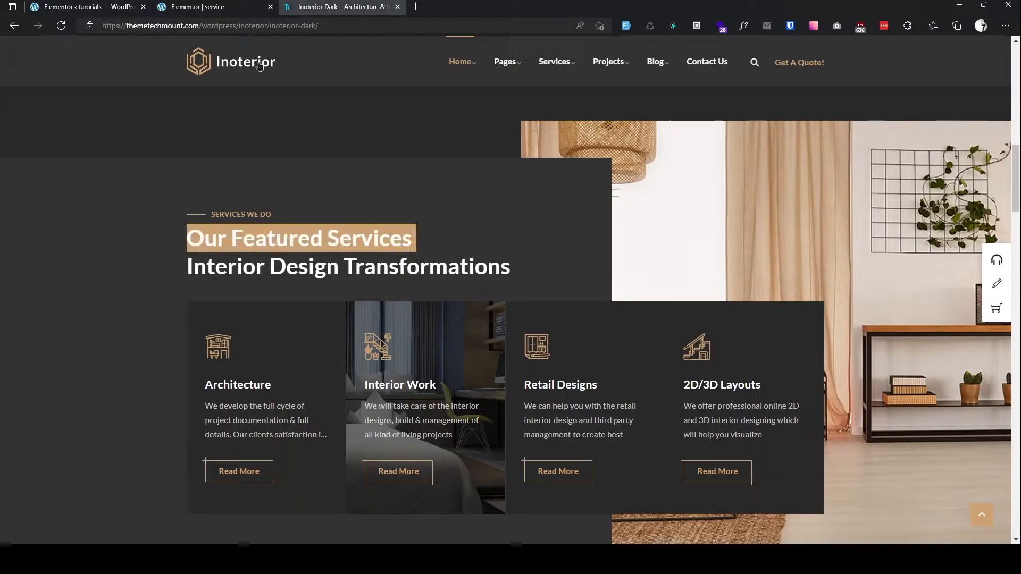
click(212, 8)
click(148, 46)
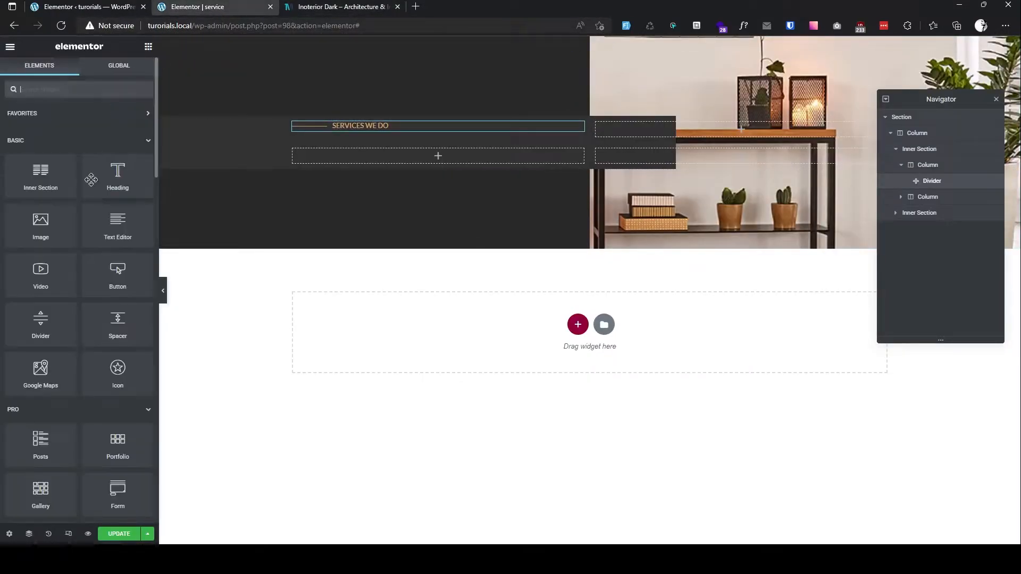
drag(301, 157, 323, 131)
triple_click(72, 145)
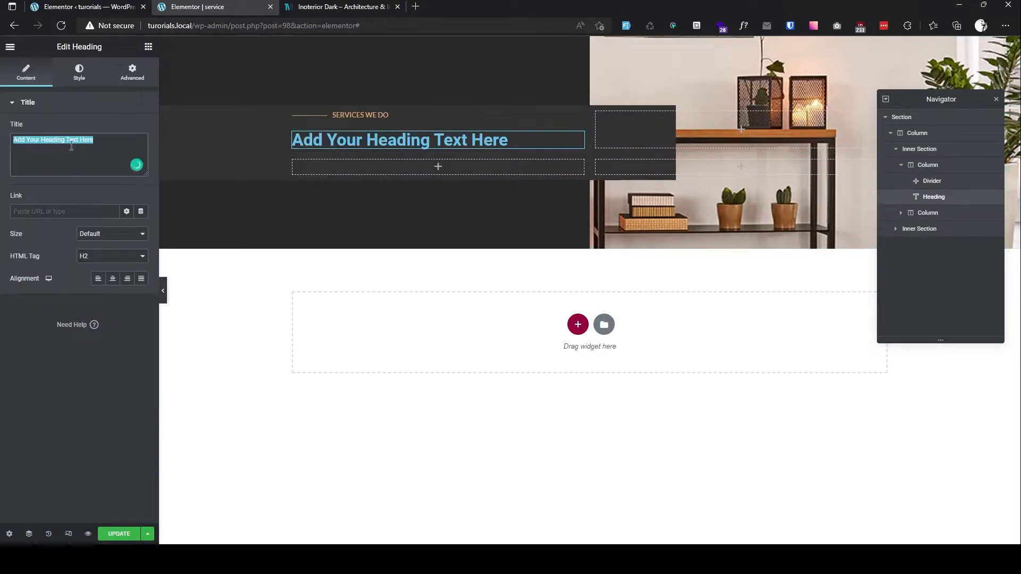
key(ctrl+v)
Step: Copy "Interior Design Transformations" from the reference page, duplicate the heading, and replace the duplicate's title with the copied text
click(318, 10)
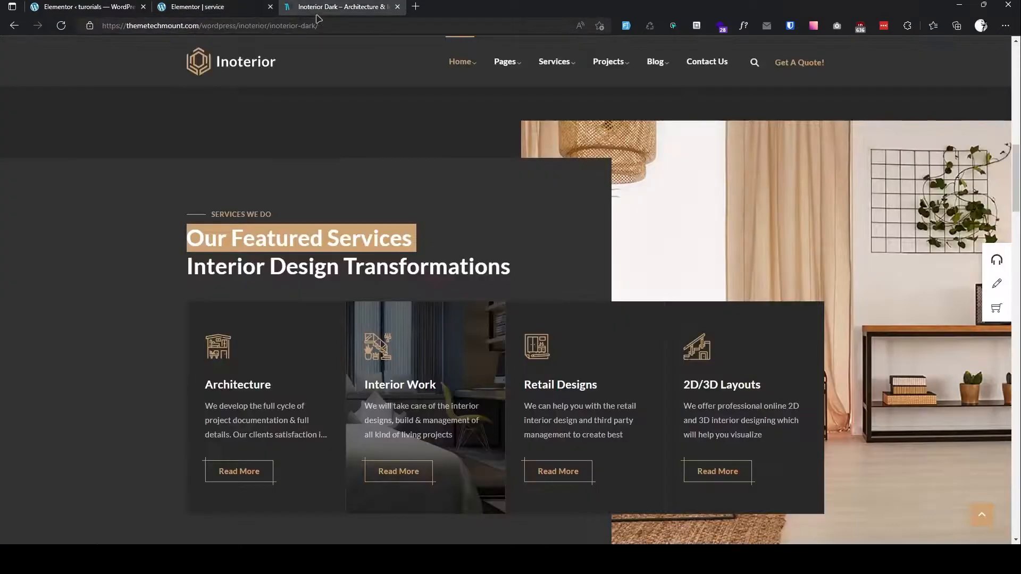
triple_click(235, 269)
key(ctrl+c)
click(197, 7)
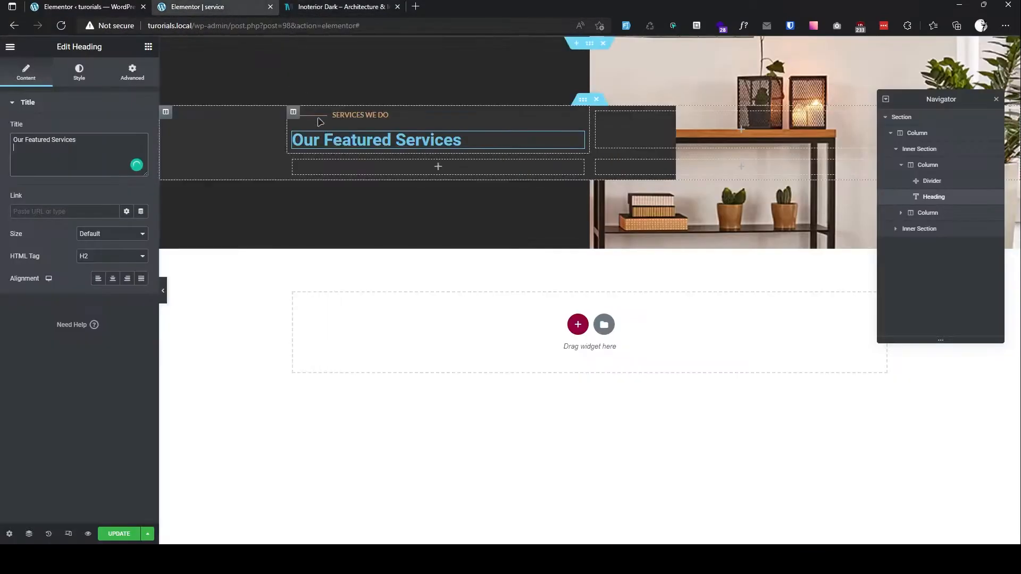
right_click(352, 139)
click(381, 160)
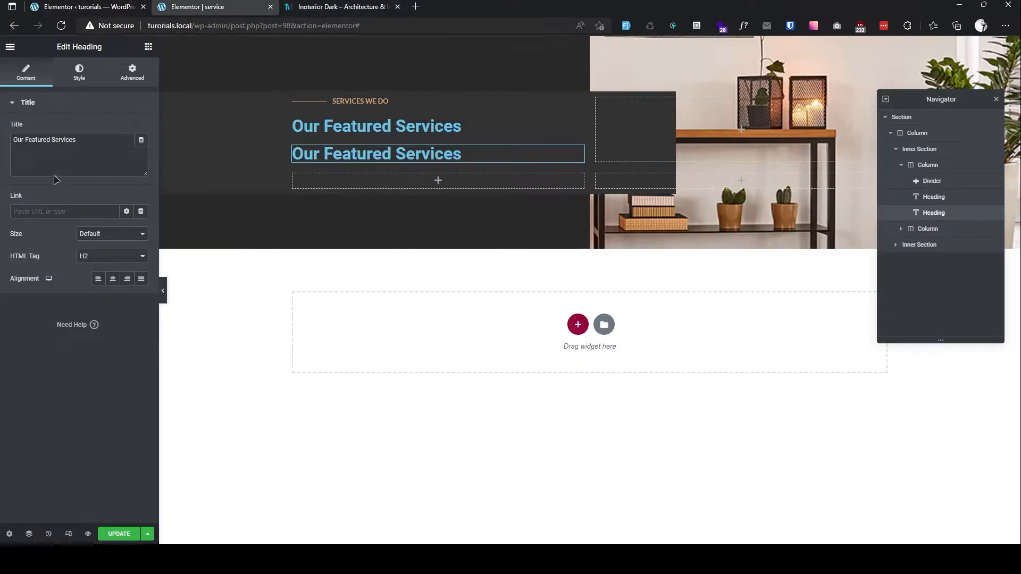
key(ctrl+a)
key(ctrl+v)
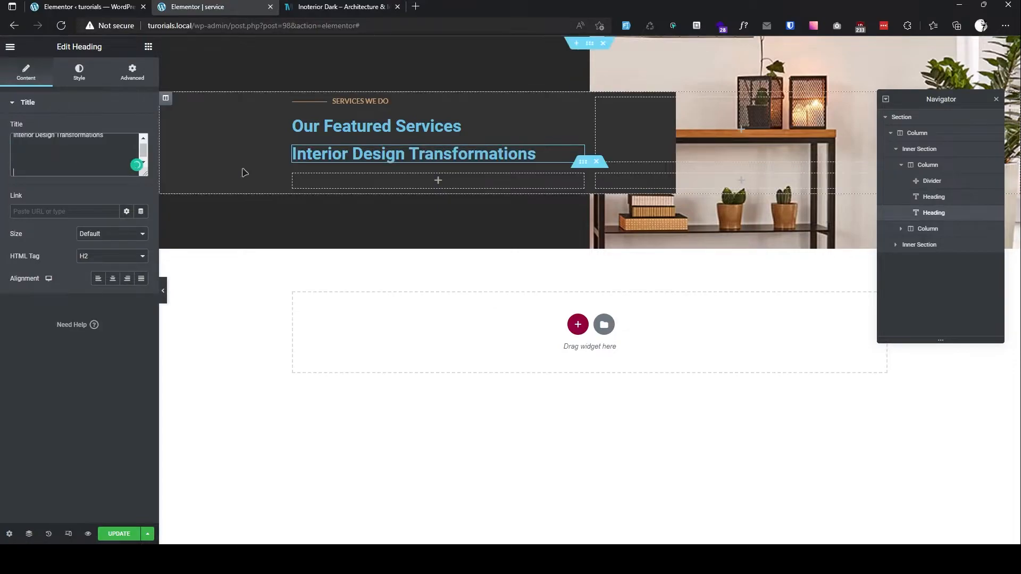
Step: Set the widgets space of the column holding the headings to 0 px and compare the spacing with the reference page
click(293, 111)
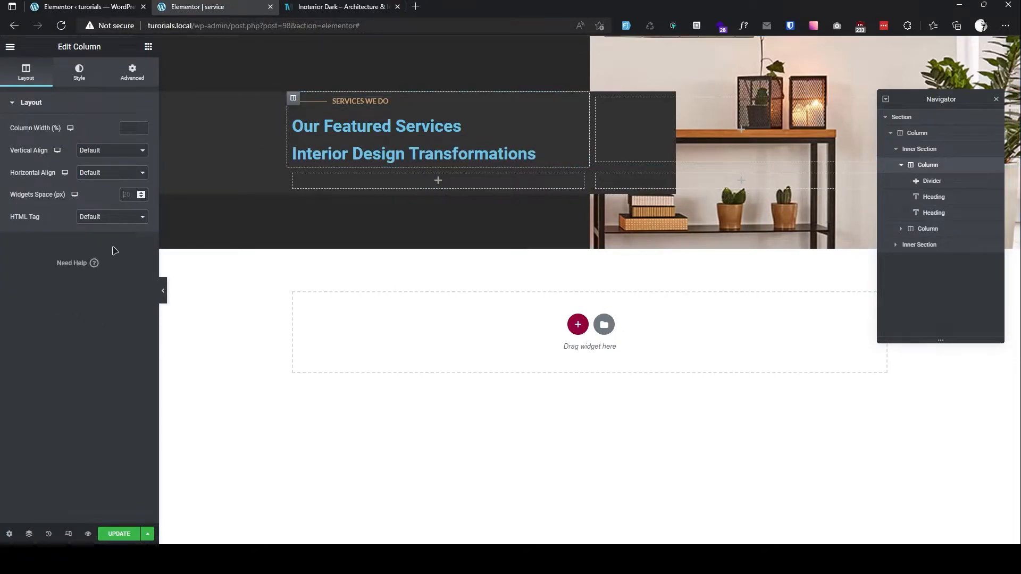
text(0)
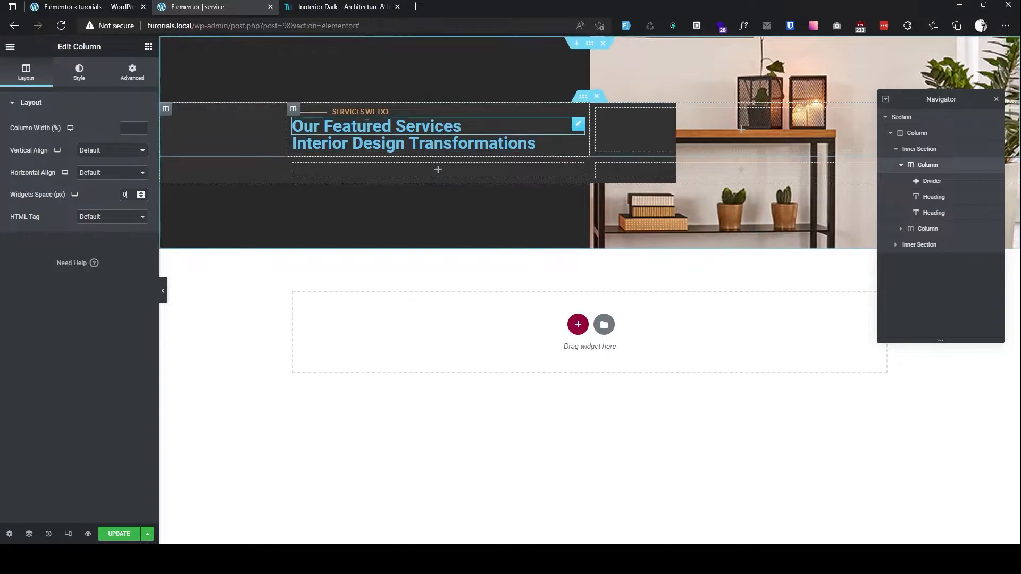
click(322, 8)
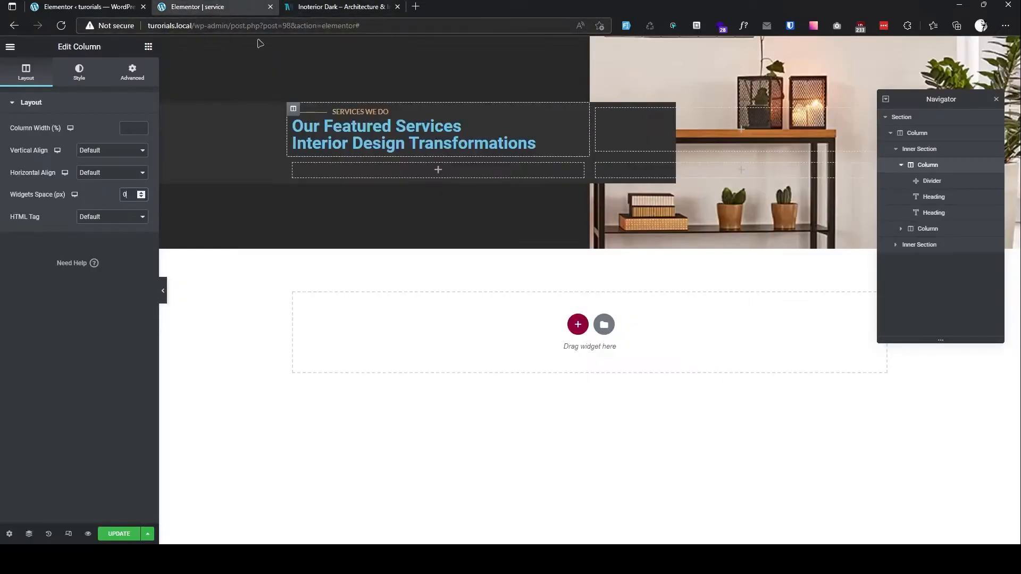
click(222, 8)
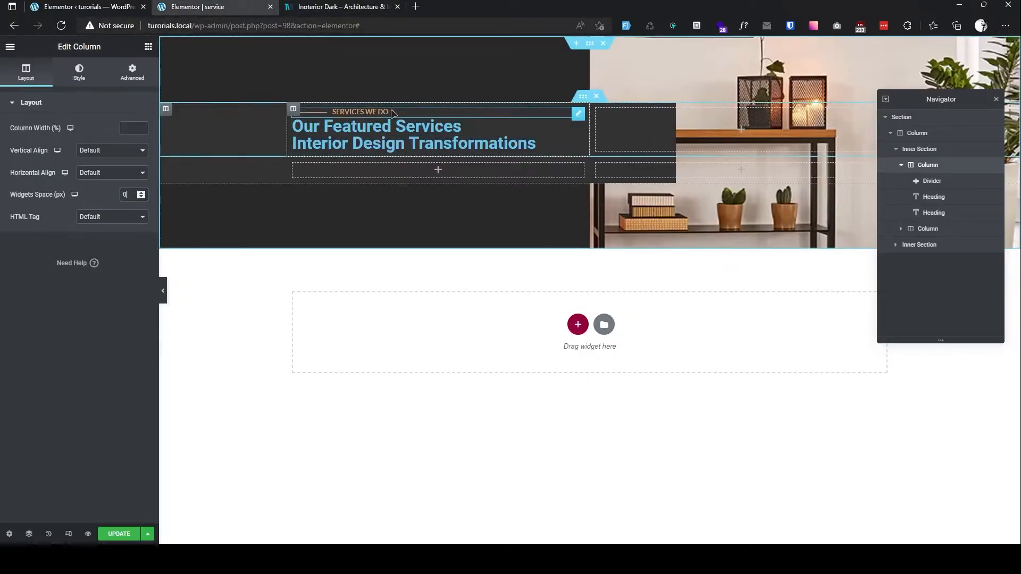
Step: Give the "SERVICES WE DO" divider a bottom margin of 20 px
click(392, 114)
click(133, 70)
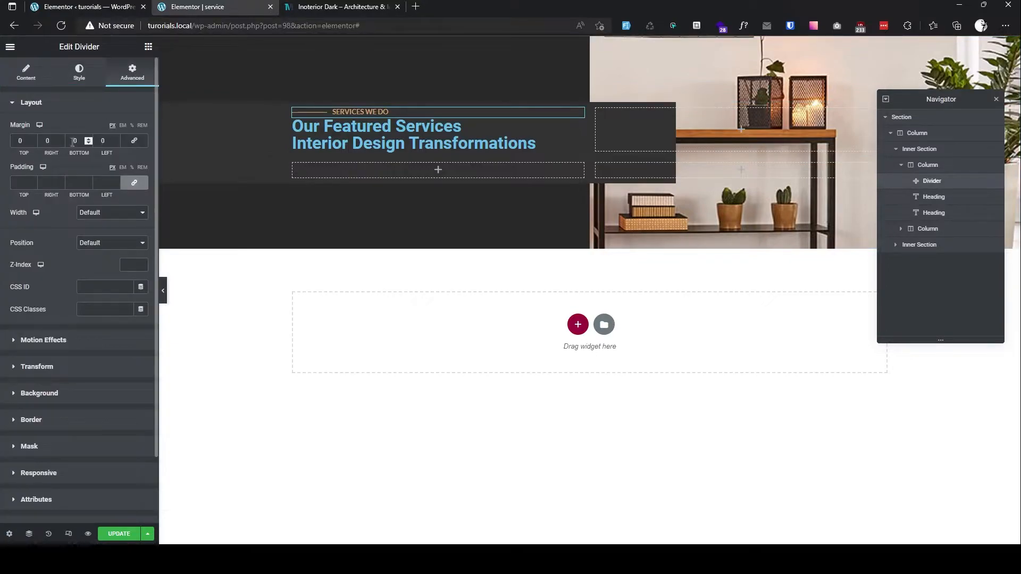
text(2)
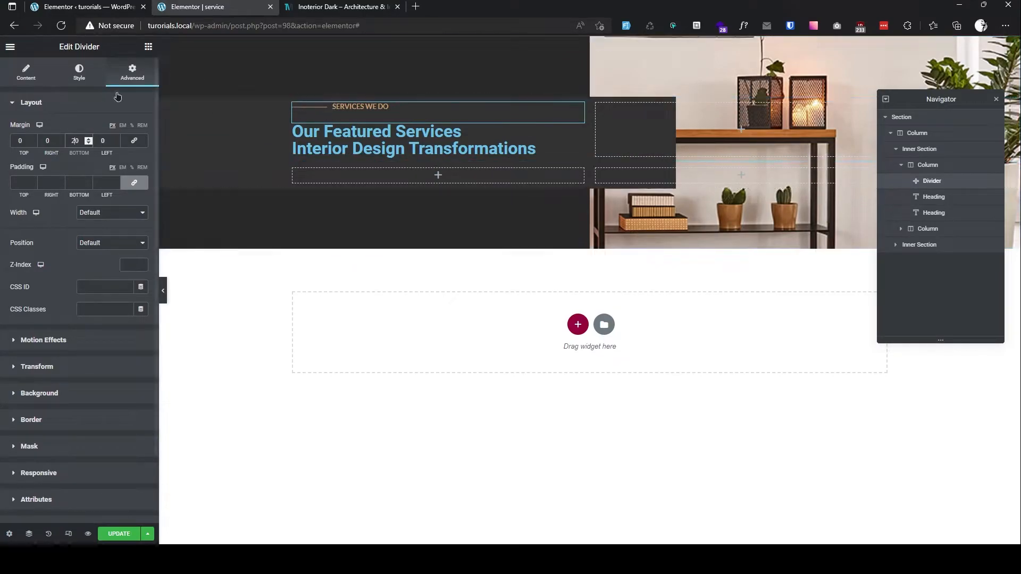
Step: Reduce the "SERVICES WE DO" divider's width to 27%
click(33, 76)
drag(41, 165, 36, 164)
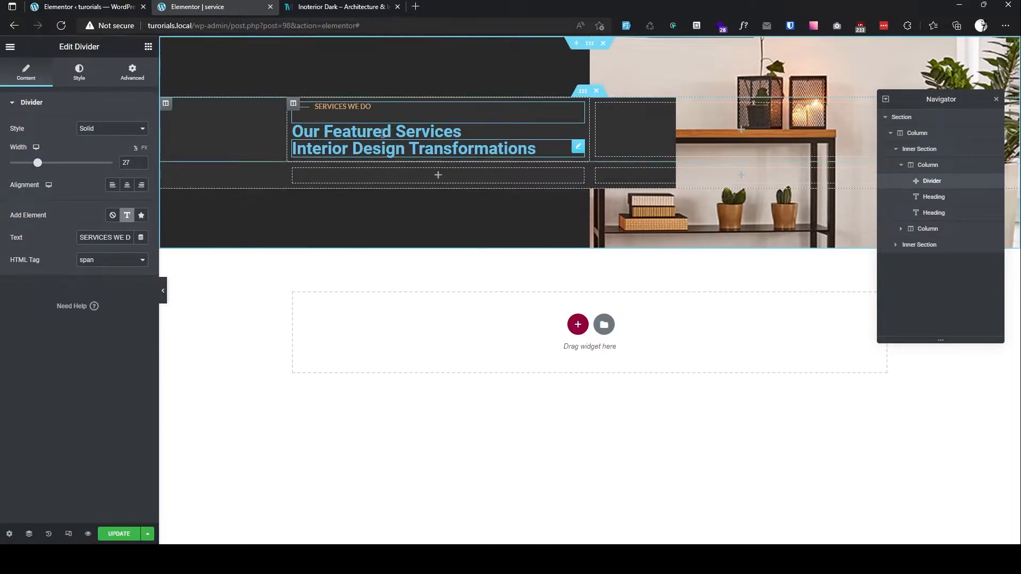
Step: Change the text color of the "Our Featured Services" heading to white
click(457, 137)
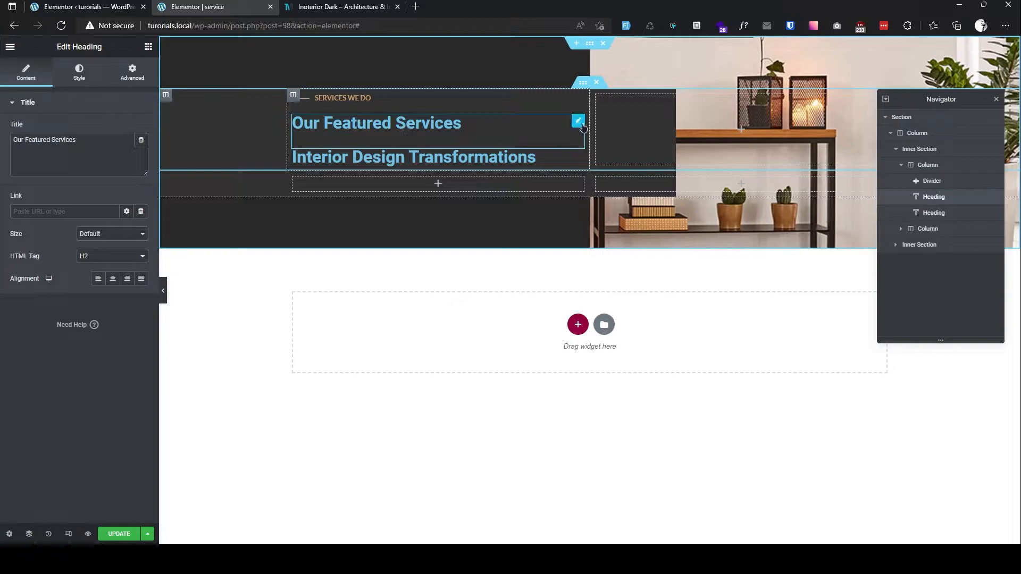
click(79, 72)
click(140, 129)
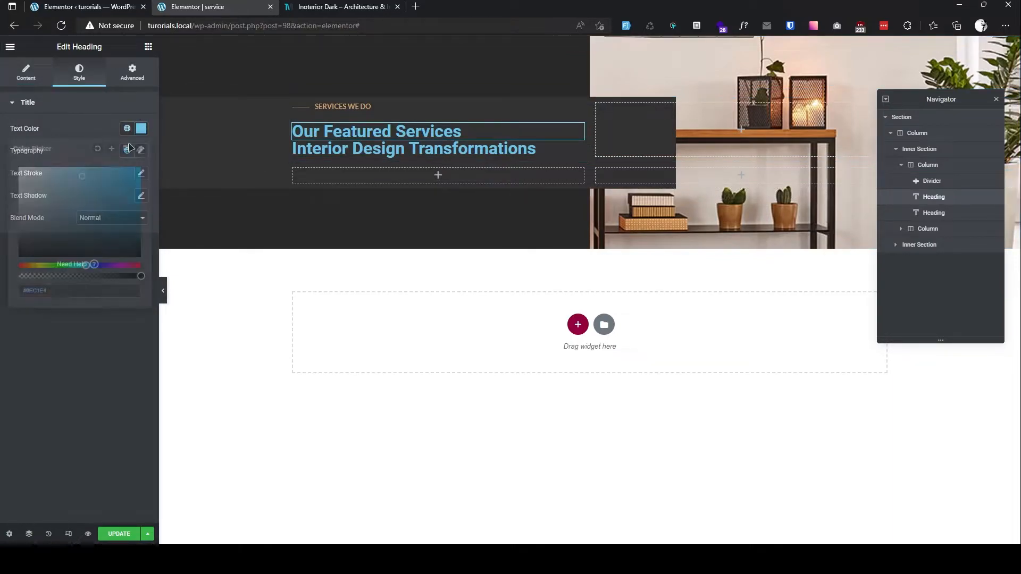
drag(80, 178, 1, 153)
click(78, 114)
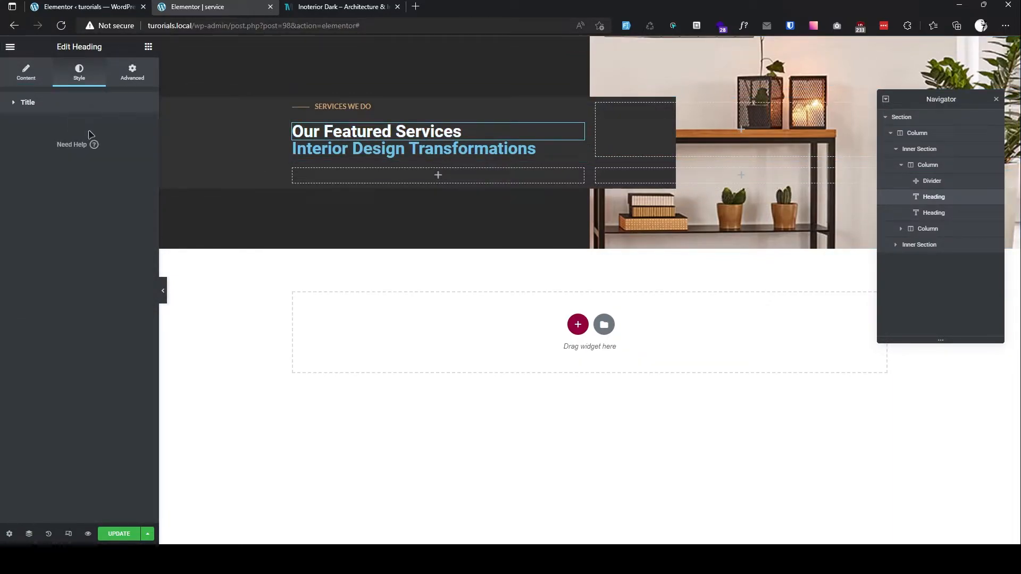
Step: Set the typography size of the "Our Featured Services" heading to 42 px
click(96, 105)
click(142, 152)
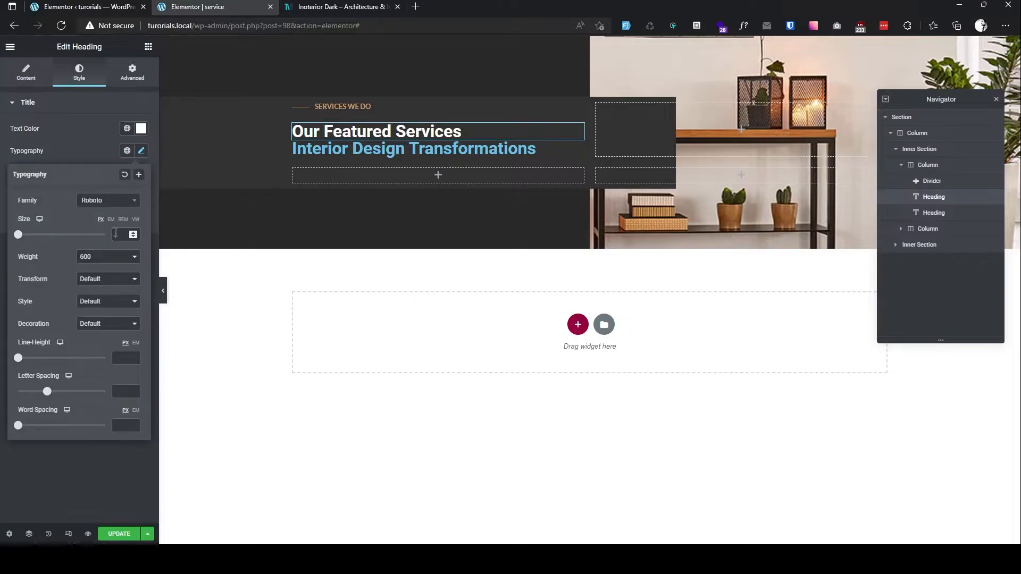
click(113, 230)
text(42)
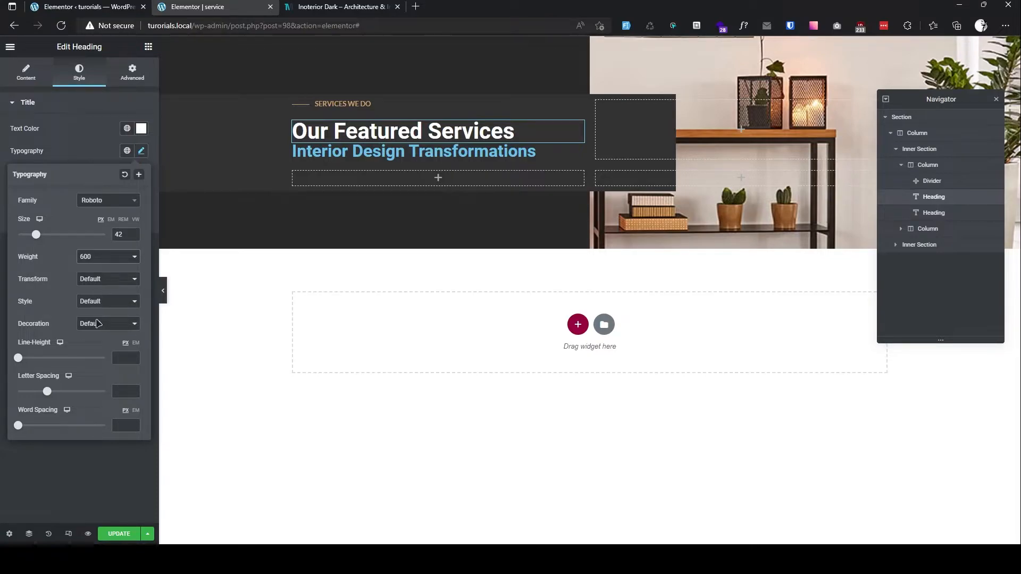
Step: Copy the "Our Featured Services" style onto the "Interior Design Transformations" heading and widen their column until the second heading fits on one line
right_click(349, 131)
click(371, 175)
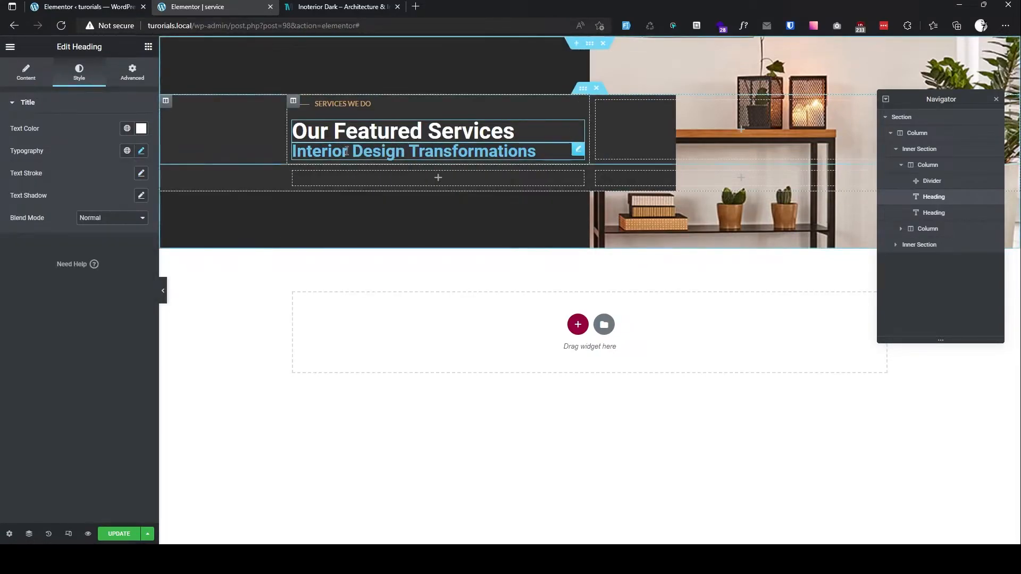
right_click(346, 151)
click(389, 224)
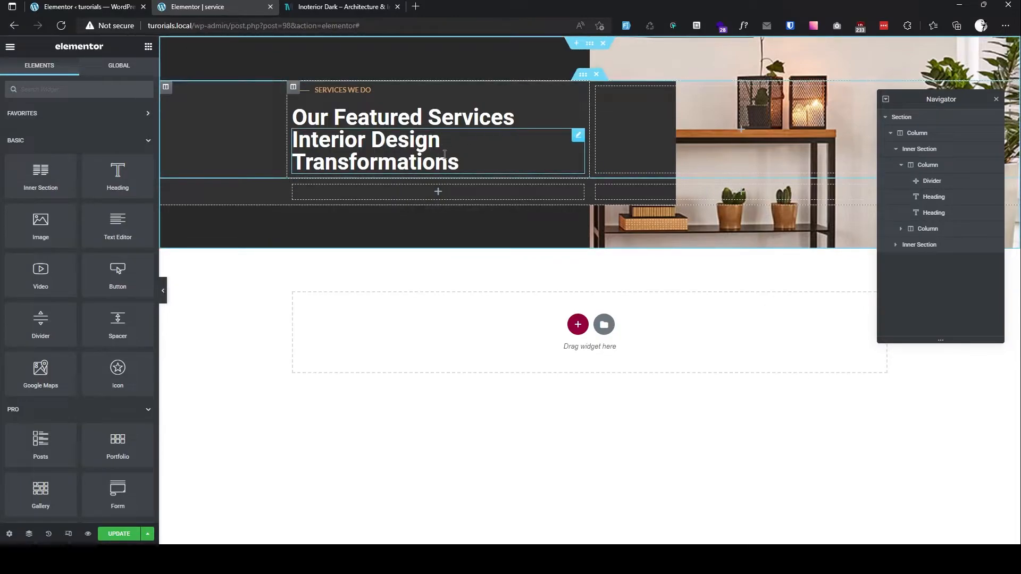
drag(591, 138, 638, 138)
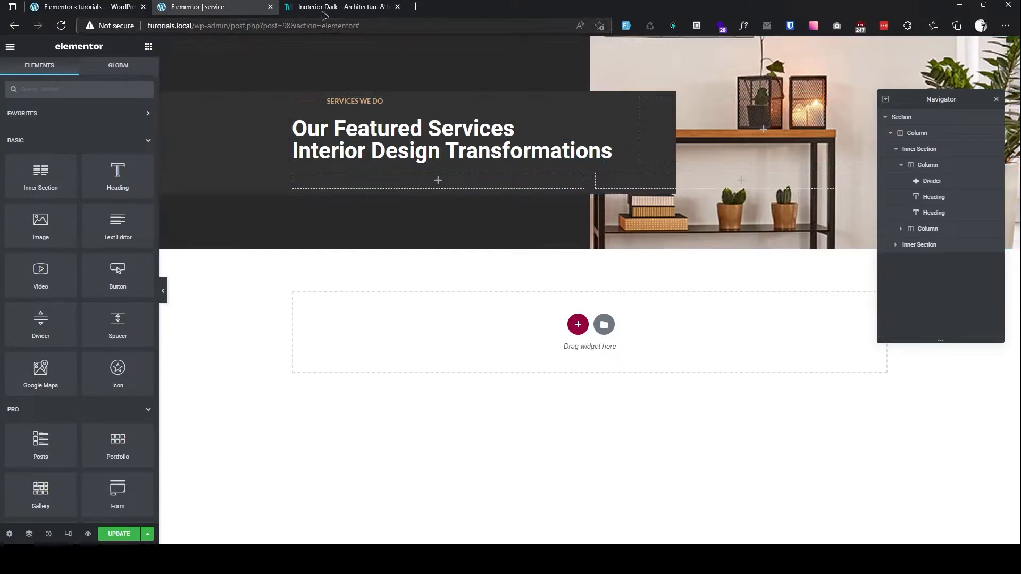
Step: Check the service cards on the reference page and duplicate the first column of the lower inner section twice to get four columns
key(ctrl+Tab)
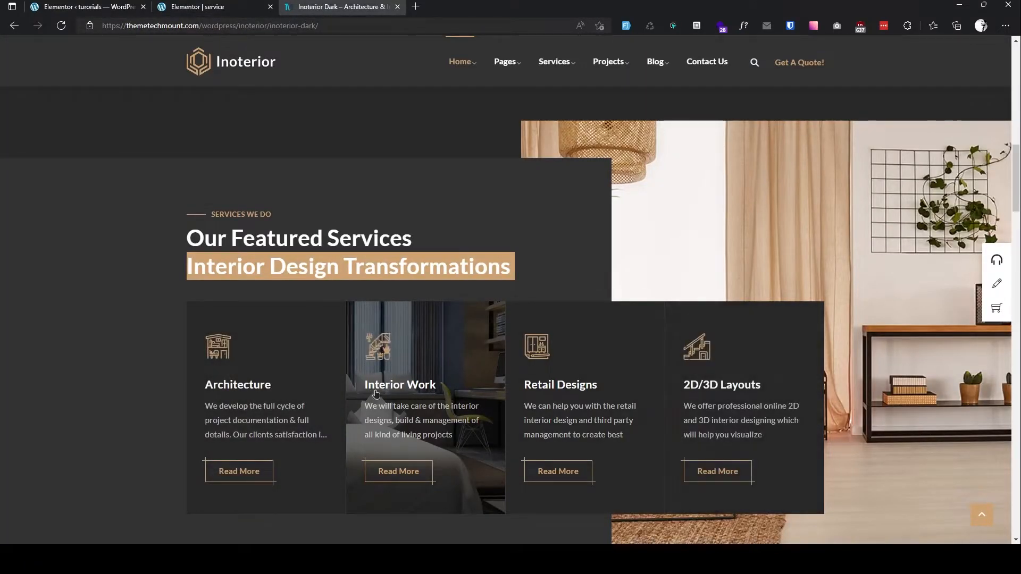
click(215, 9)
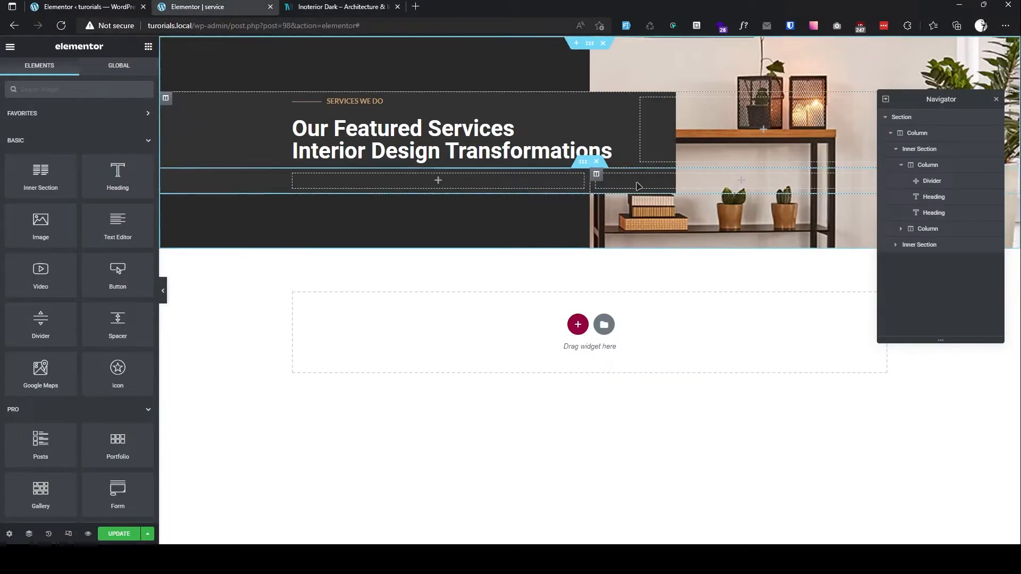
key(ctrl+Tab)
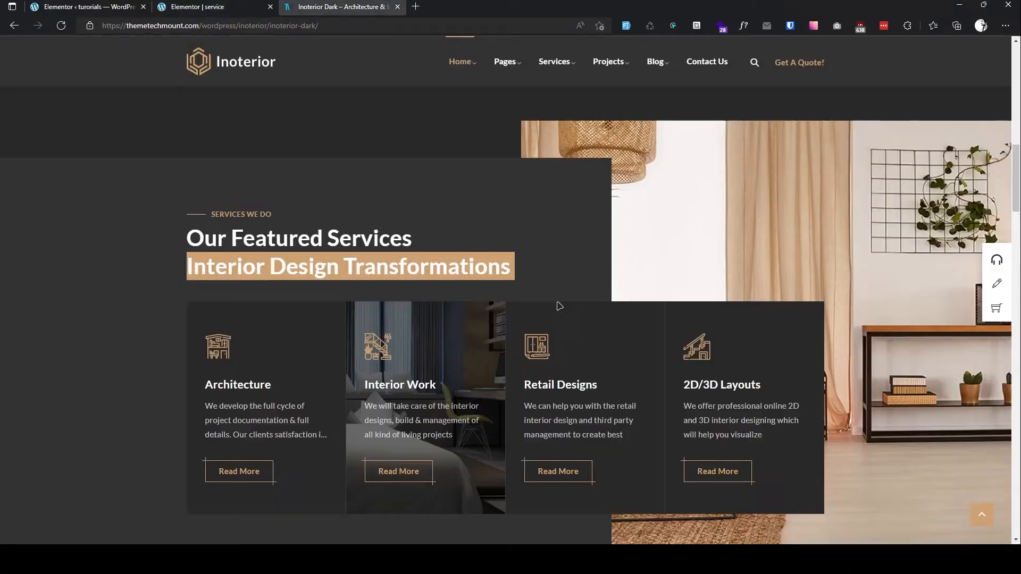
click(216, 7)
right_click(294, 177)
click(319, 196)
right_click(293, 178)
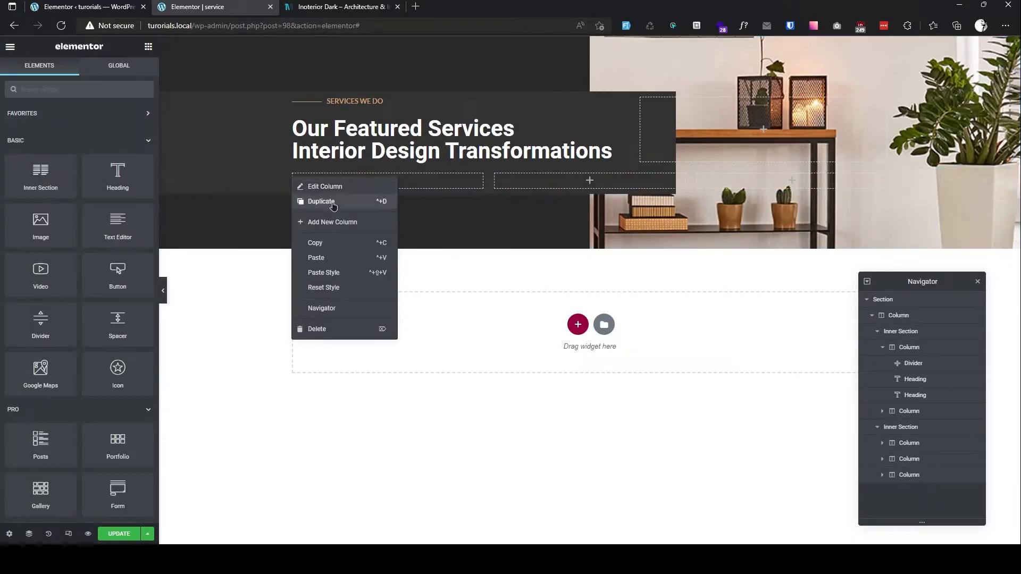
click(333, 202)
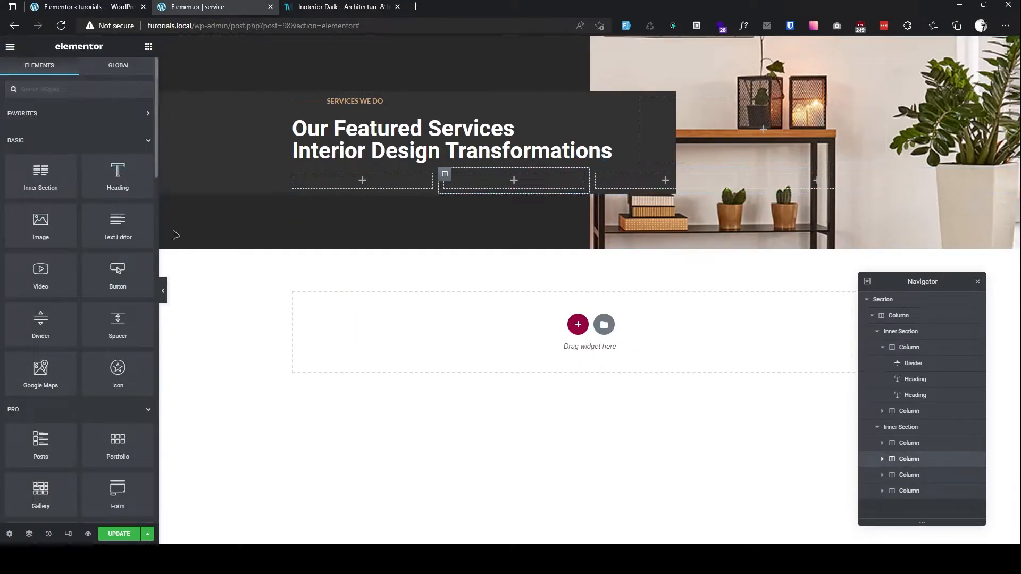
Step: Add a Call to Action widget to the first of the four columns and set its skin to Cover
click(43, 88)
text(call)
drag(40, 127, 336, 183)
click(340, 6)
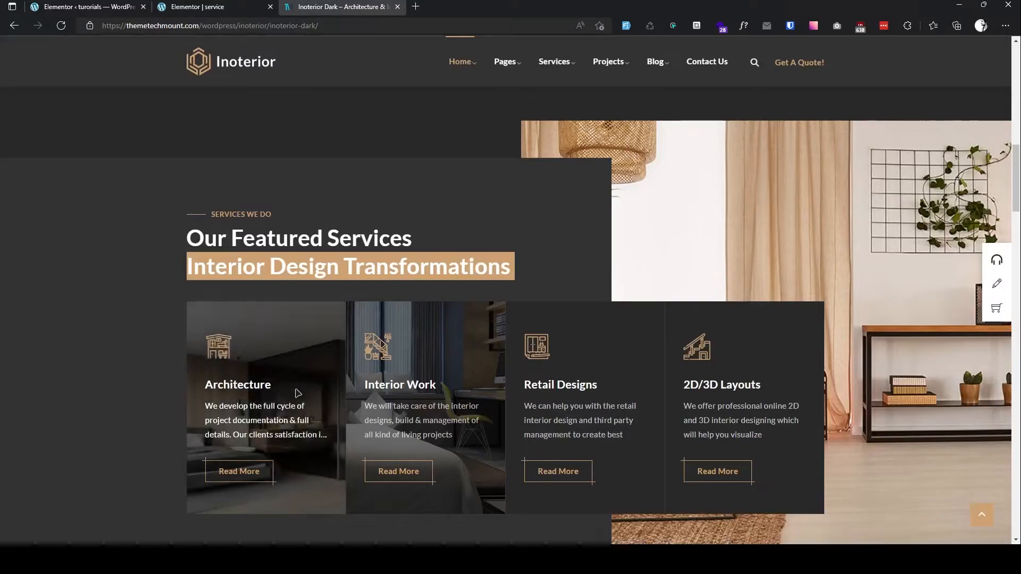
click(201, 8)
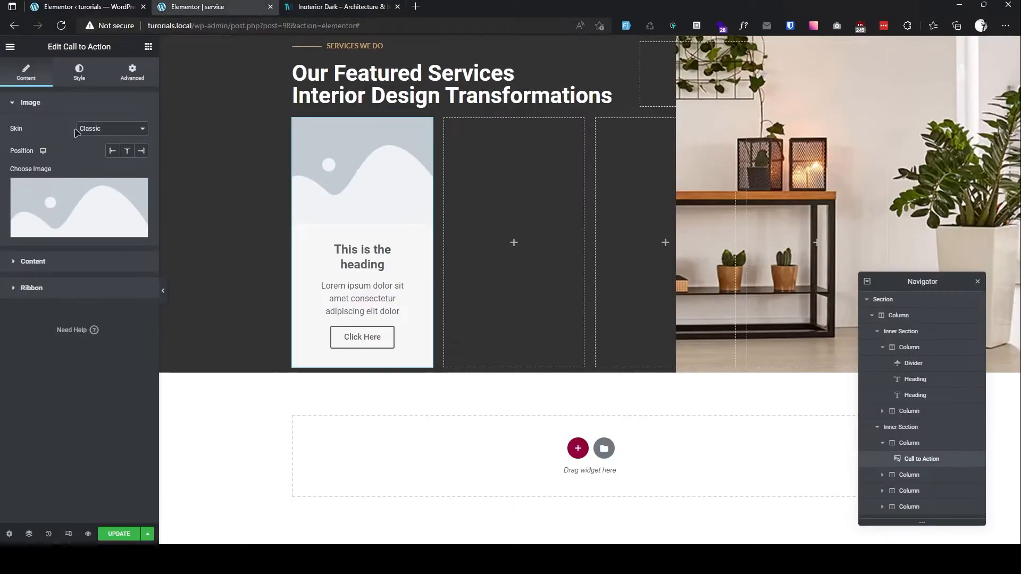
click(101, 153)
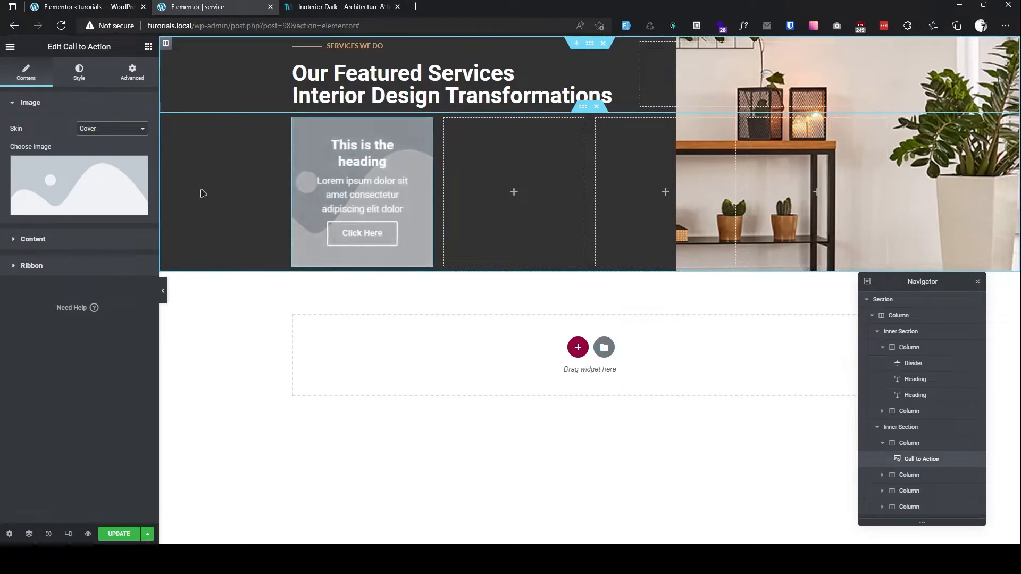
Step: Copy the title "Architecture" from the reference page's first service card and use it as the Call to Action title
click(340, 7)
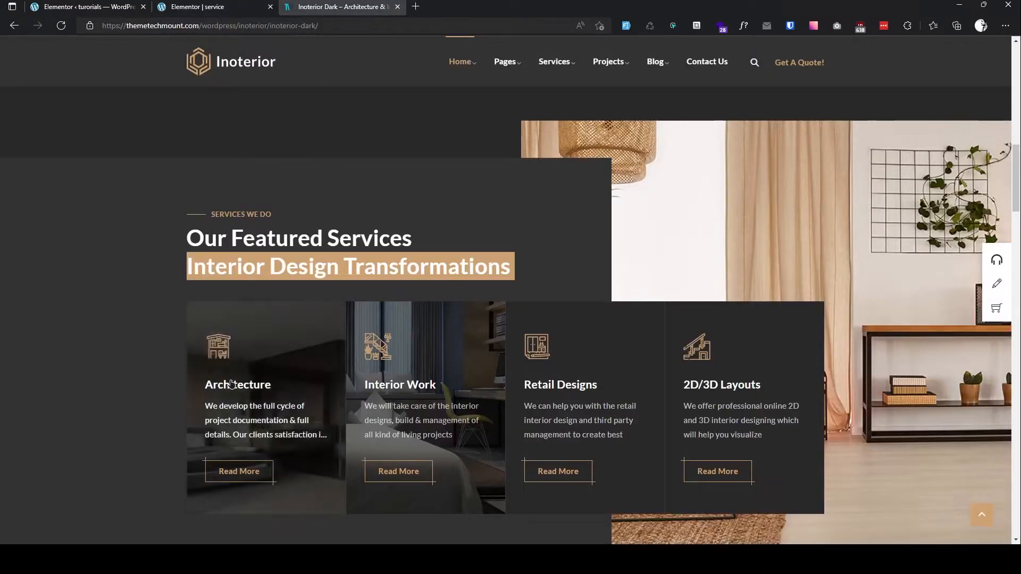
click(287, 529)
double_click(568, 417)
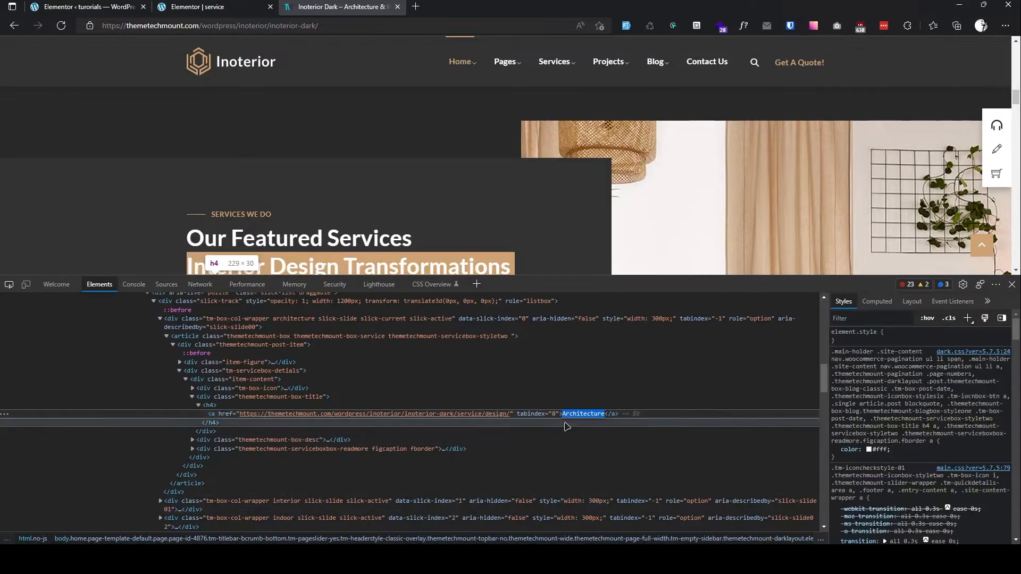
key(ctrl+c)
click(213, 8)
click(59, 238)
triple_click(59, 198)
key(ctrl+v)
Step: Copy the Architecture card's description text from the reference page's inspected markup and replace the Call to Action description with it
click(314, 8)
scroll(372, 219, down, 3)
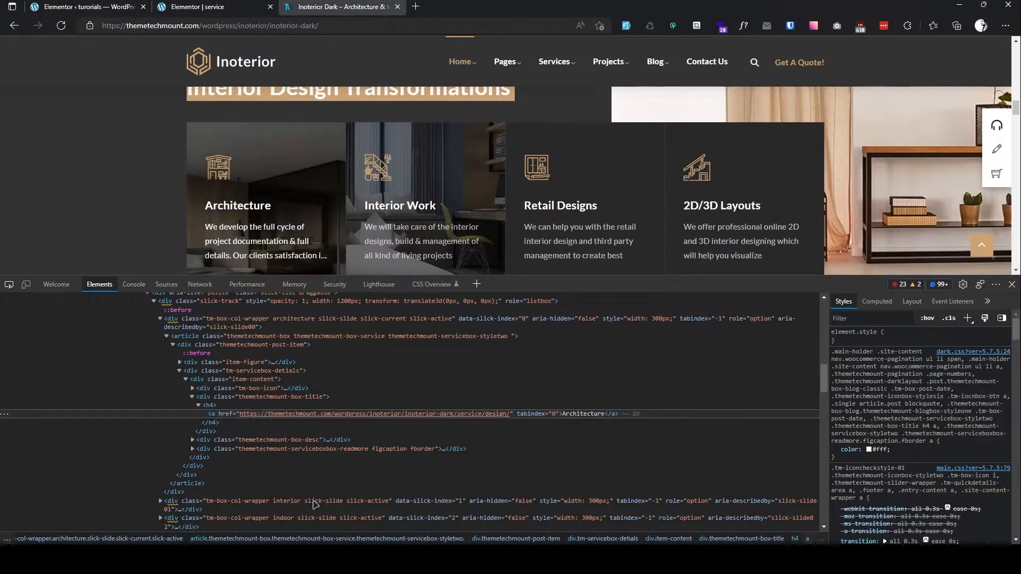
click(192, 439)
click(198, 449)
double_click(212, 459)
double_click(233, 466)
key(ctrl+c)
click(197, 7)
triple_click(74, 239)
key(ctrl+v)
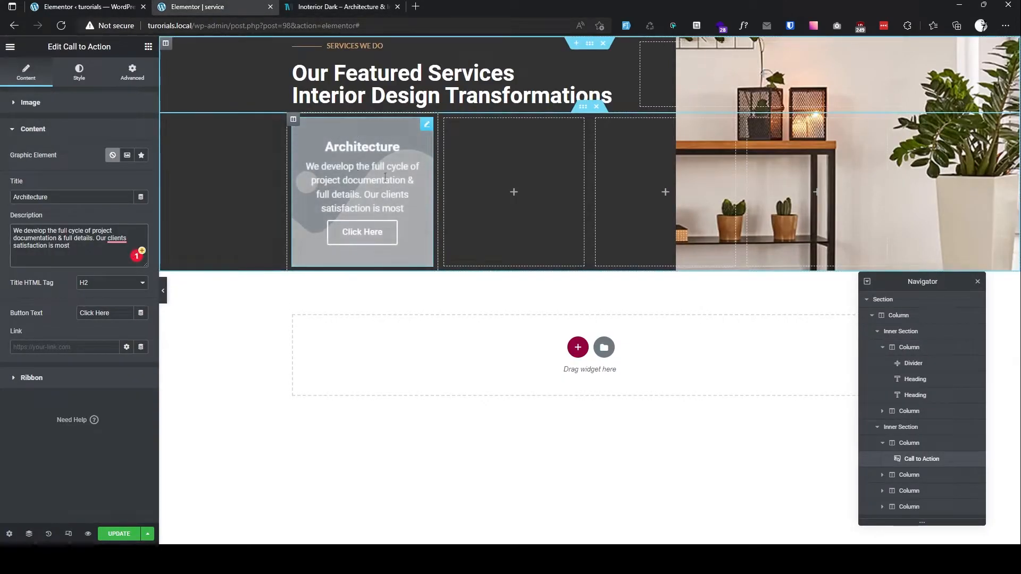
Step: Insert the dark wood bedroom image blog-img5-650x510-1.jpg from the media library as the Call to Action image, matching the reference card
click(31, 102)
click(90, 179)
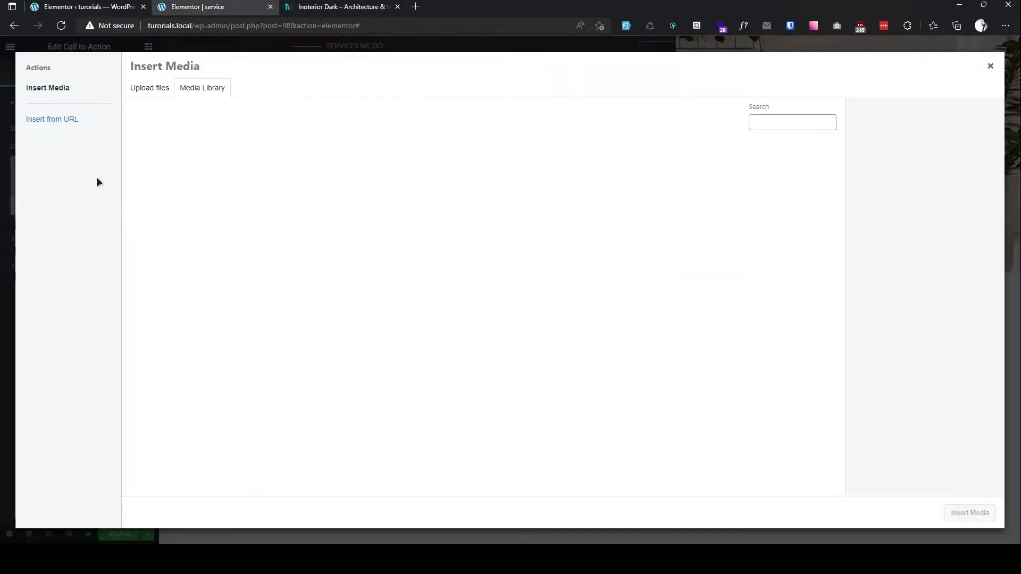
click(341, 6)
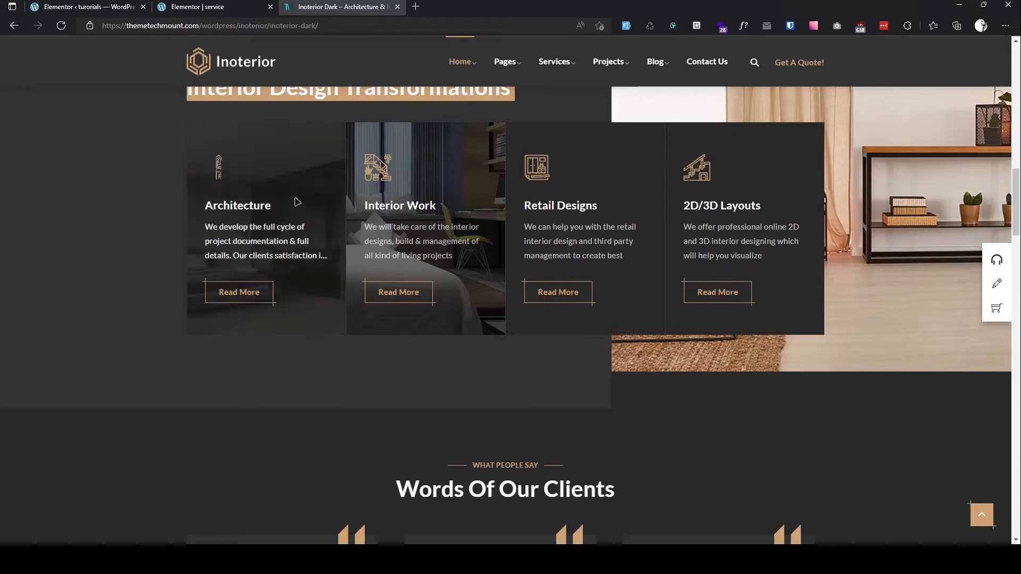
click(186, 4)
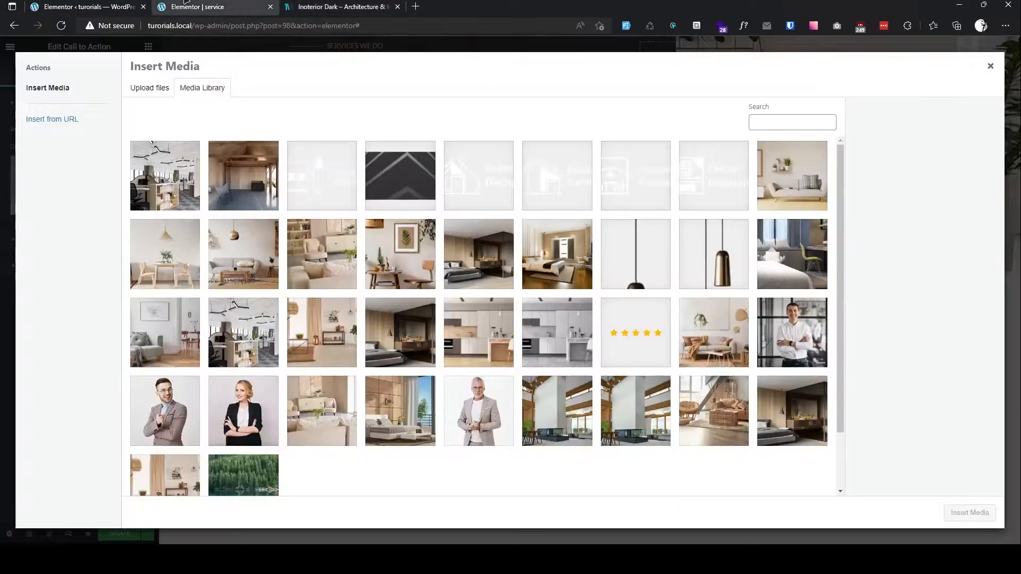
click(490, 287)
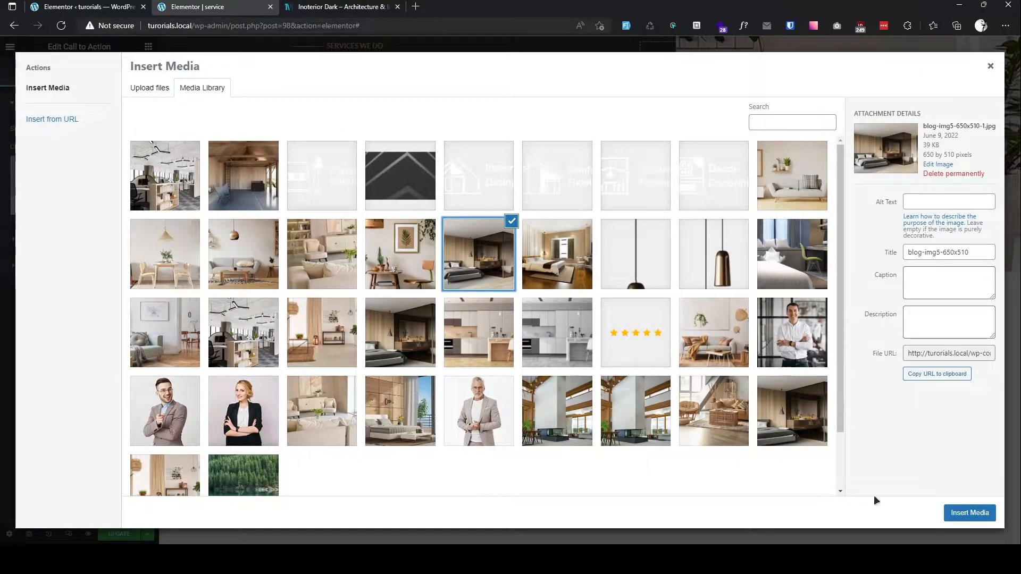
click(963, 515)
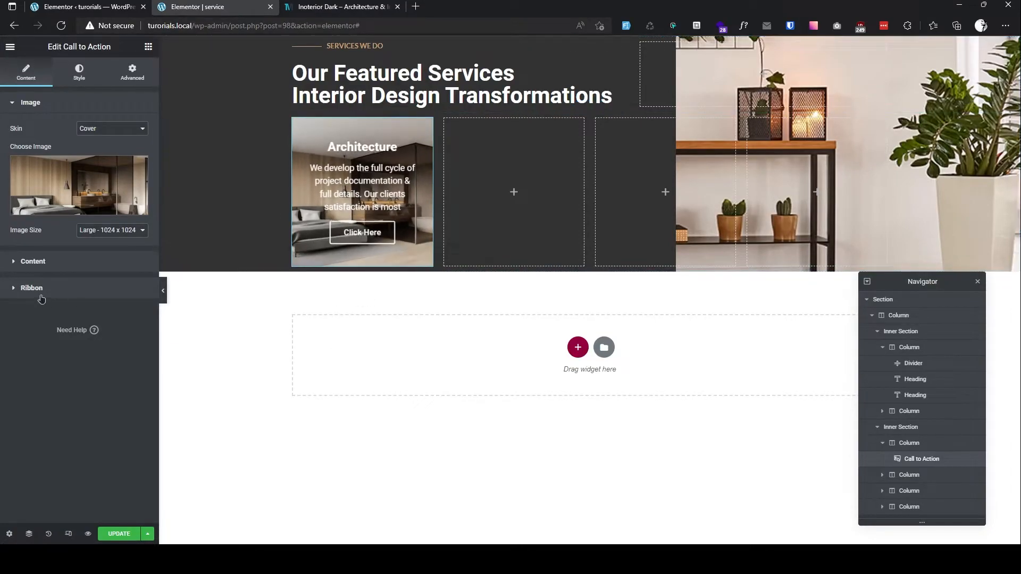
Step: Align the Architecture card's content left and set its box height to 365 px
click(57, 263)
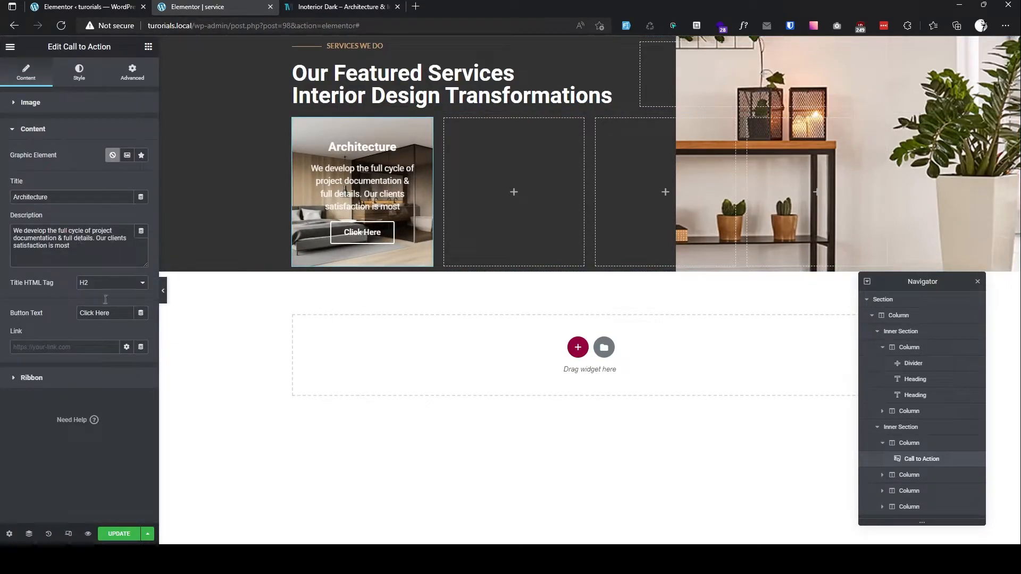
click(79, 72)
click(113, 162)
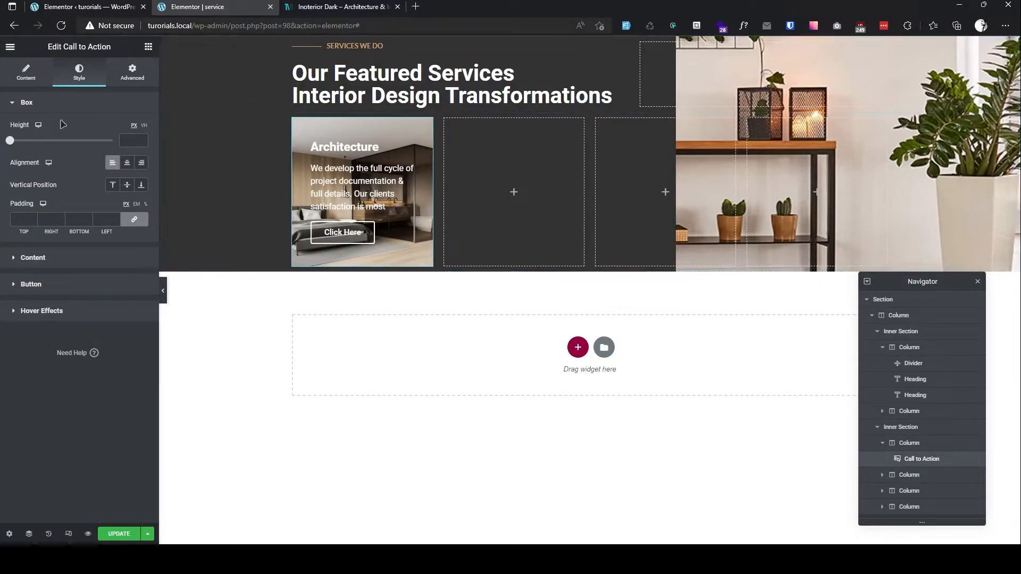
drag(9, 143, 40, 142)
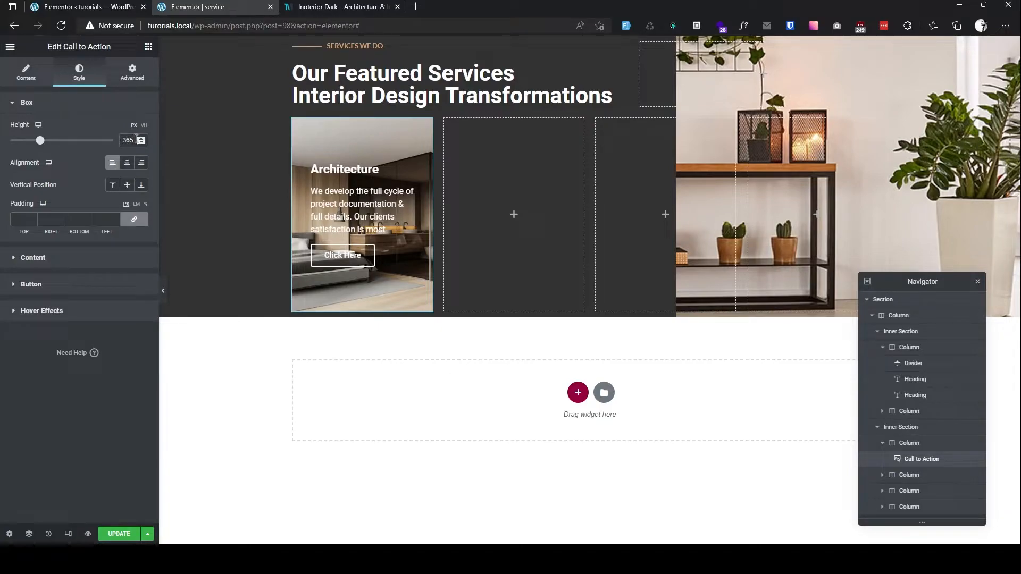
Step: Check the reference page's Architecture card and set the matching Call to Action's graphic element to an icon
click(319, 7)
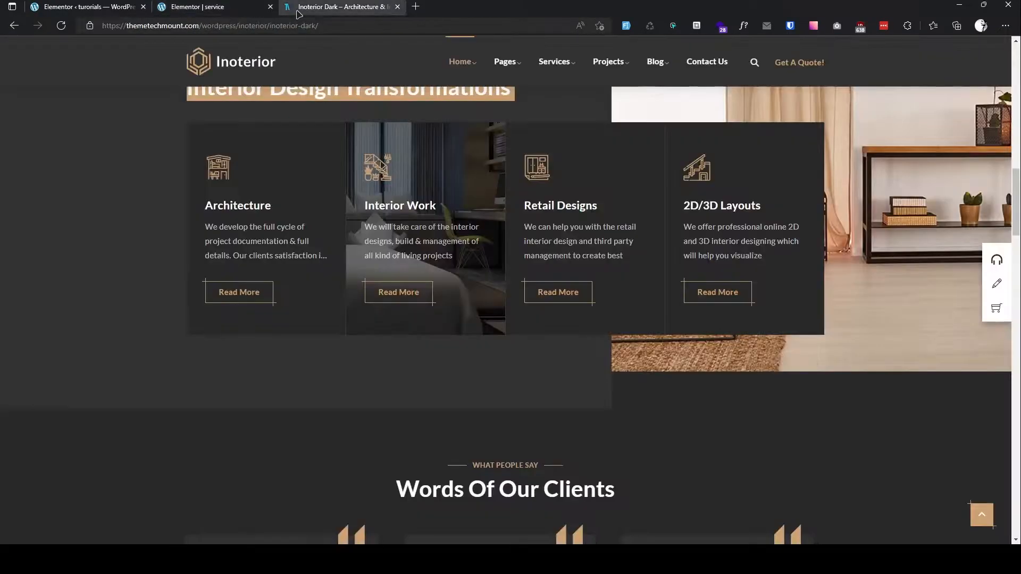
click(213, 7)
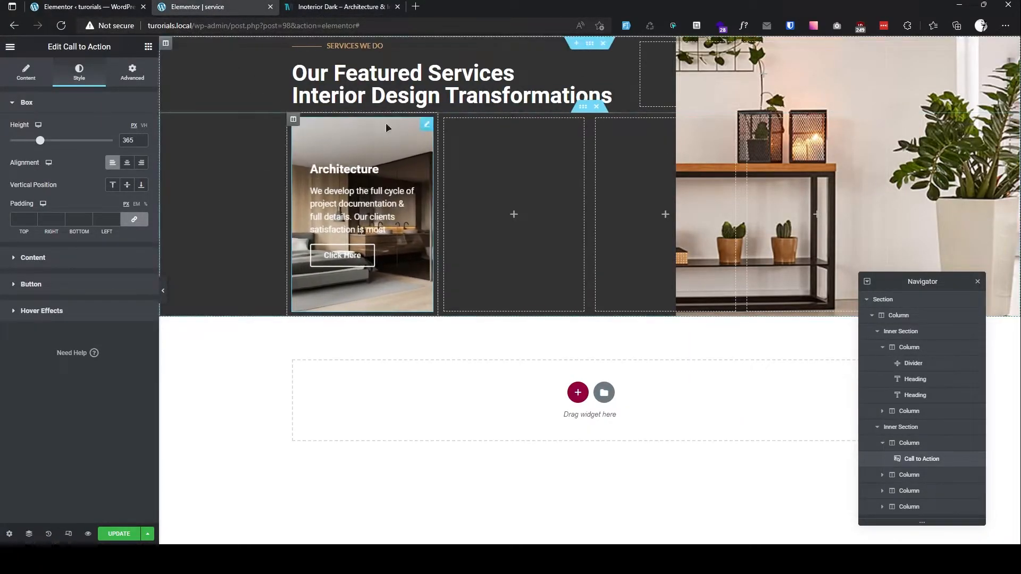
click(26, 73)
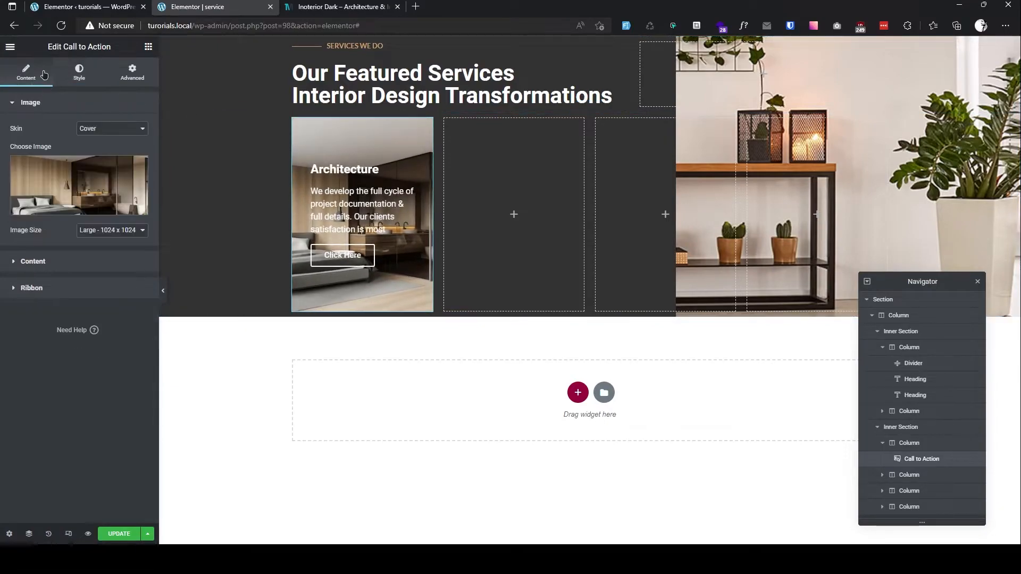
click(46, 262)
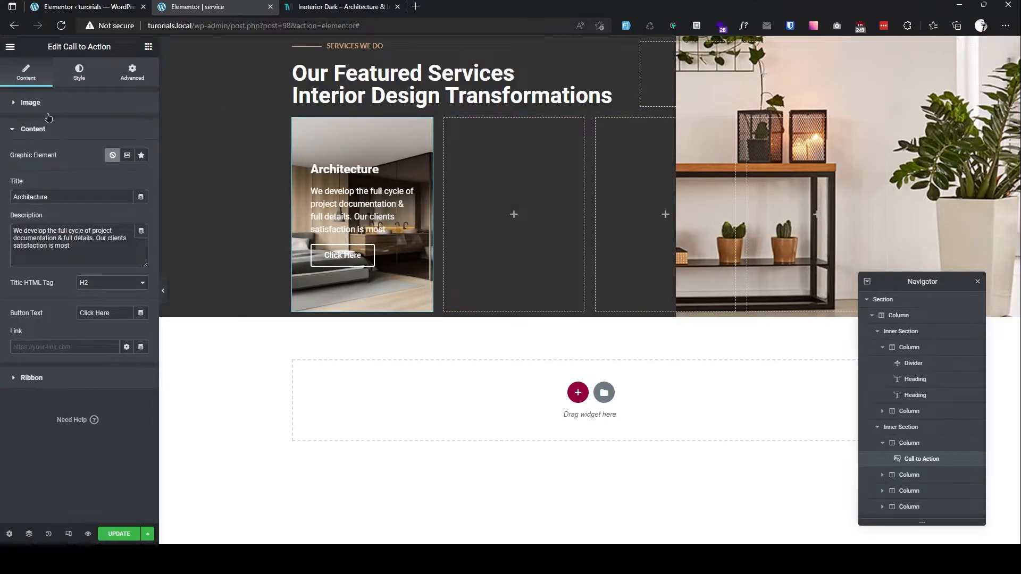
click(141, 156)
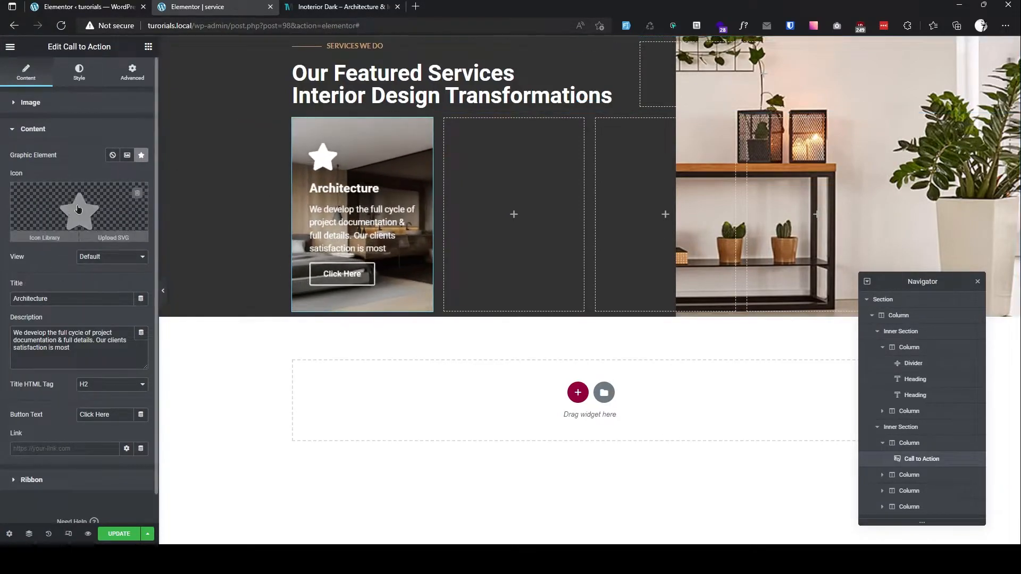
Step: Search the icon library for "bui" and insert a building icon as the Architecture card's graphic
click(46, 234)
click(417, 123)
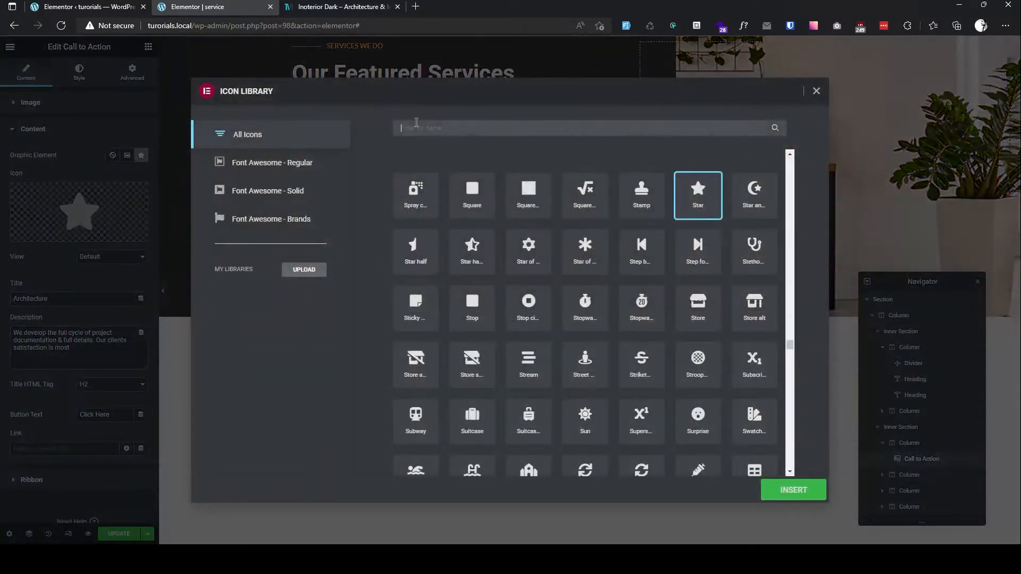
text(hou)
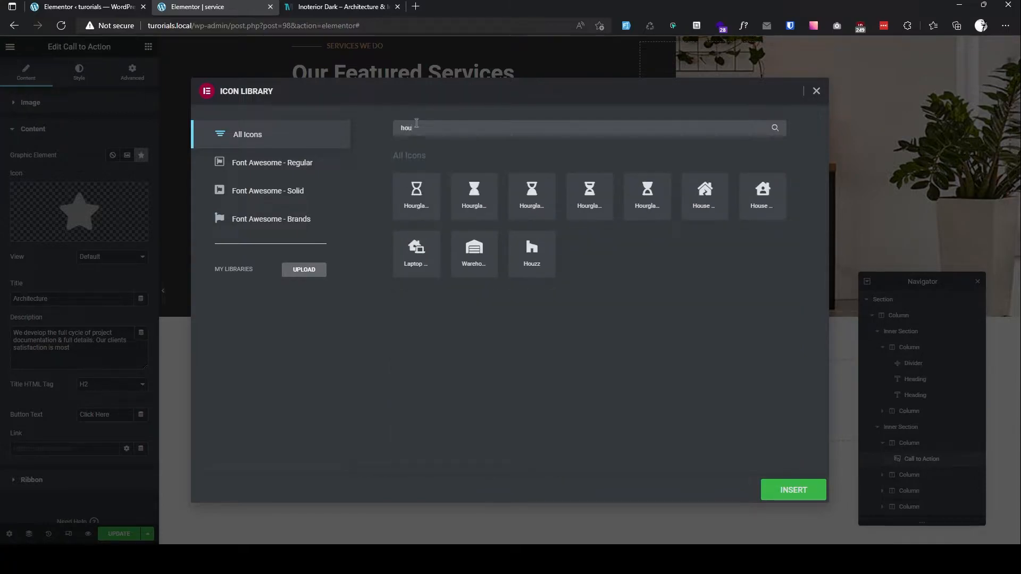
key(BackSpace)
key(BackSpace)
key(BackSpace)
text(bui)
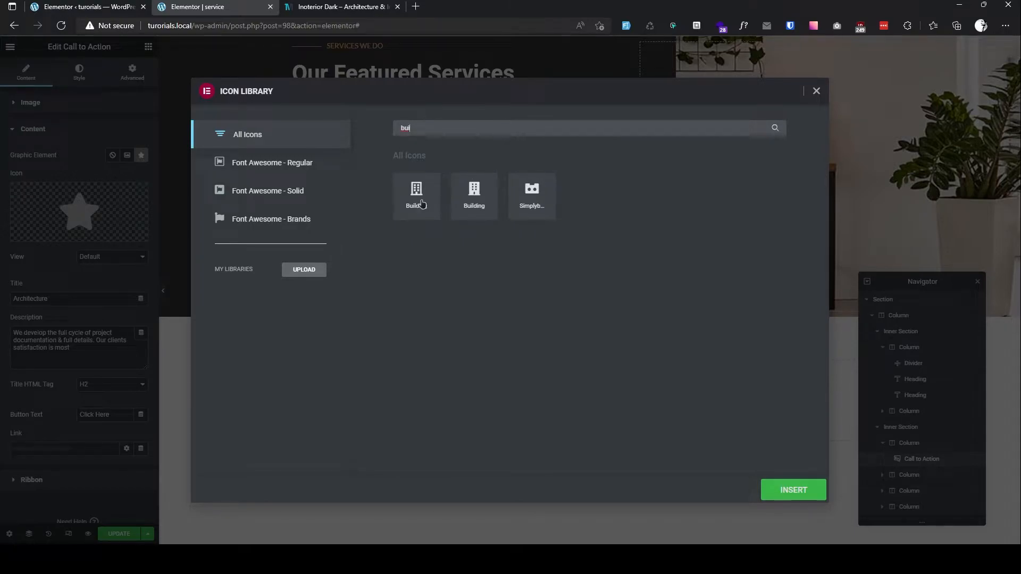
click(805, 488)
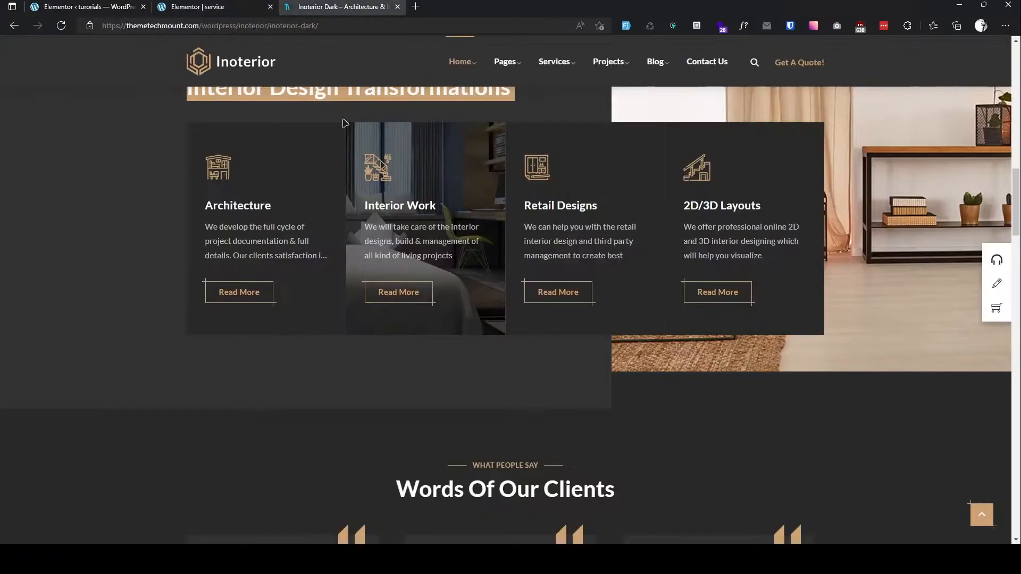
Step: Inspect the reference page's service card, copy its background colour #292929 from the item-content styles, and return to the Elementor page
click(340, 7)
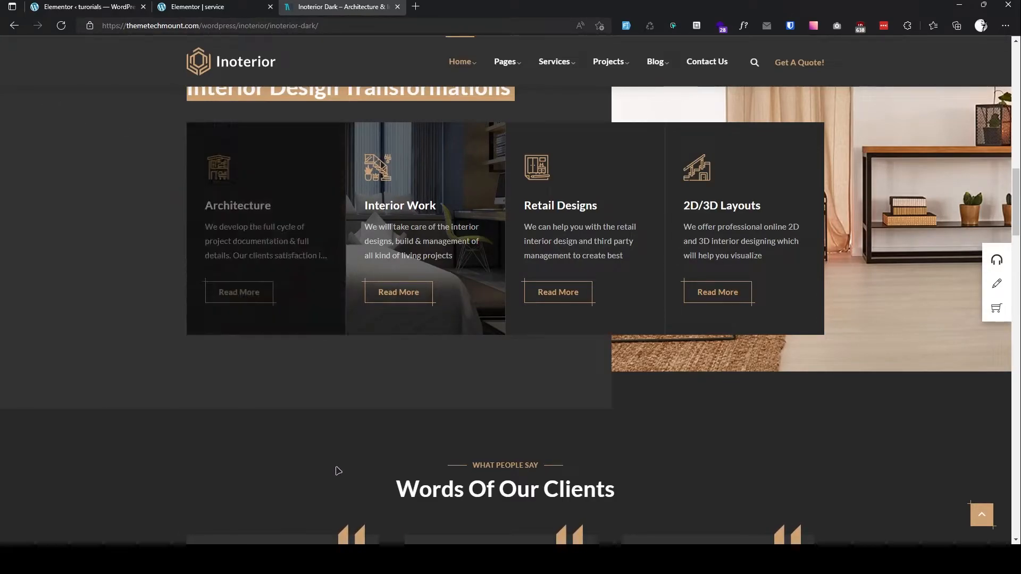
key(F12)
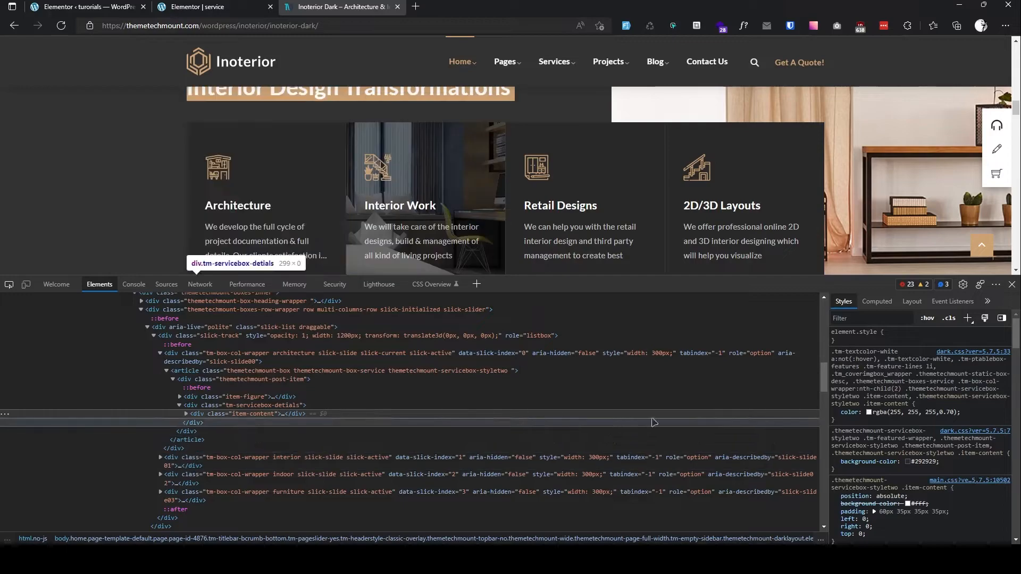
scroll(942, 413, down, 1)
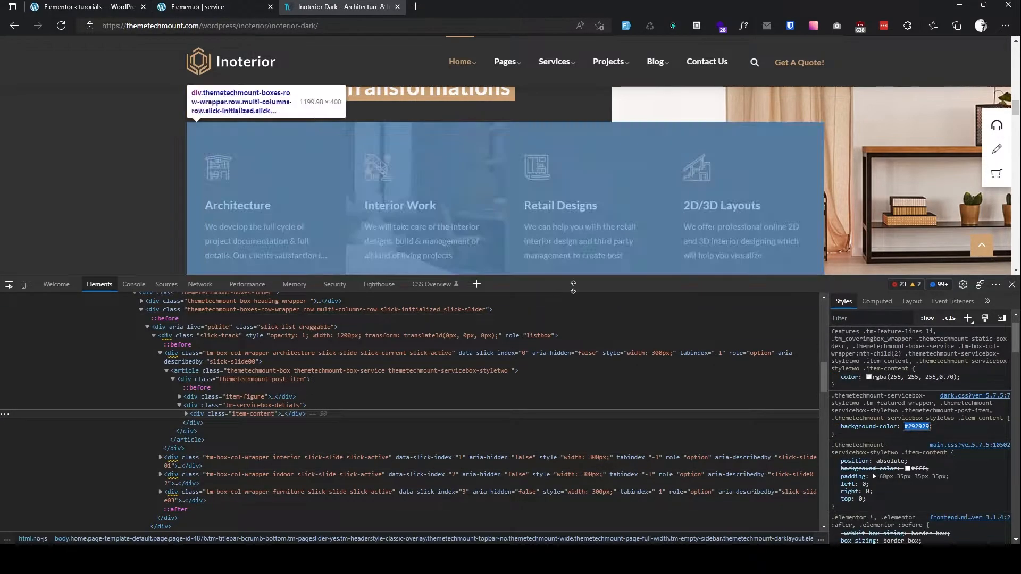
click(1011, 285)
click(225, 9)
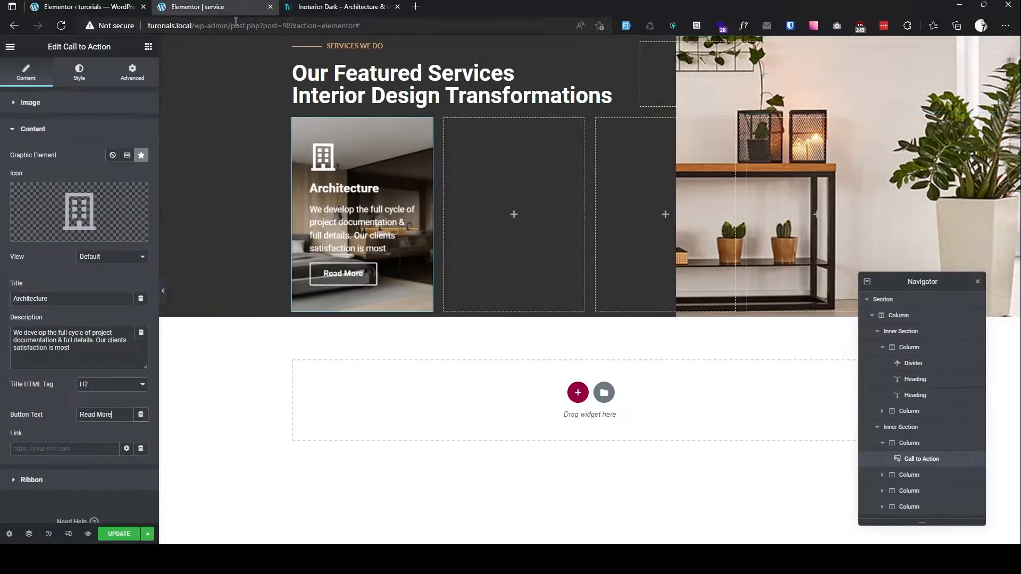
Step: Compare with the reference card's hover effect and set the Architecture card's normal-state background overlay colour to #292929
key(ctrl+Tab)
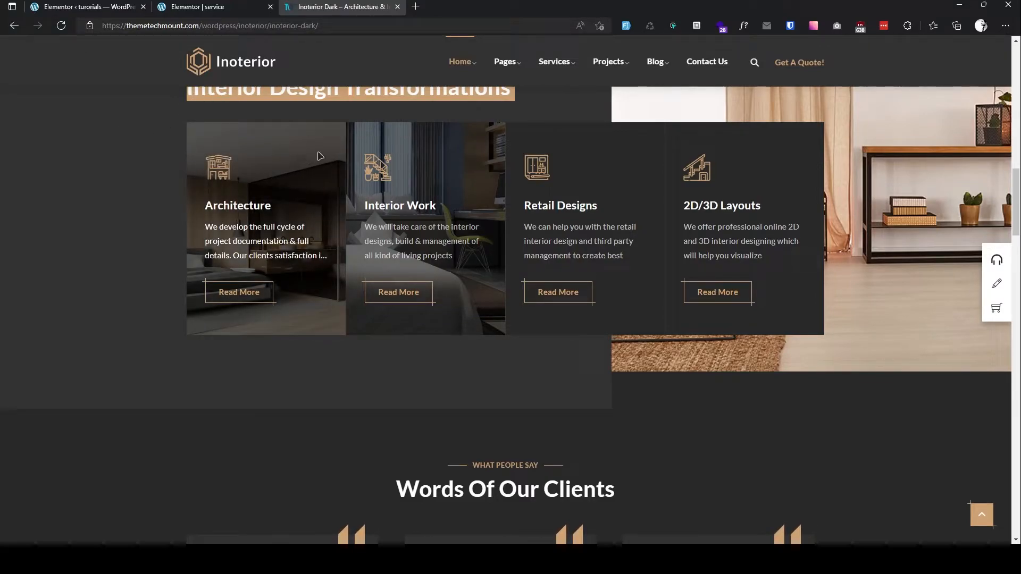
key(ctrl+shift+Tab)
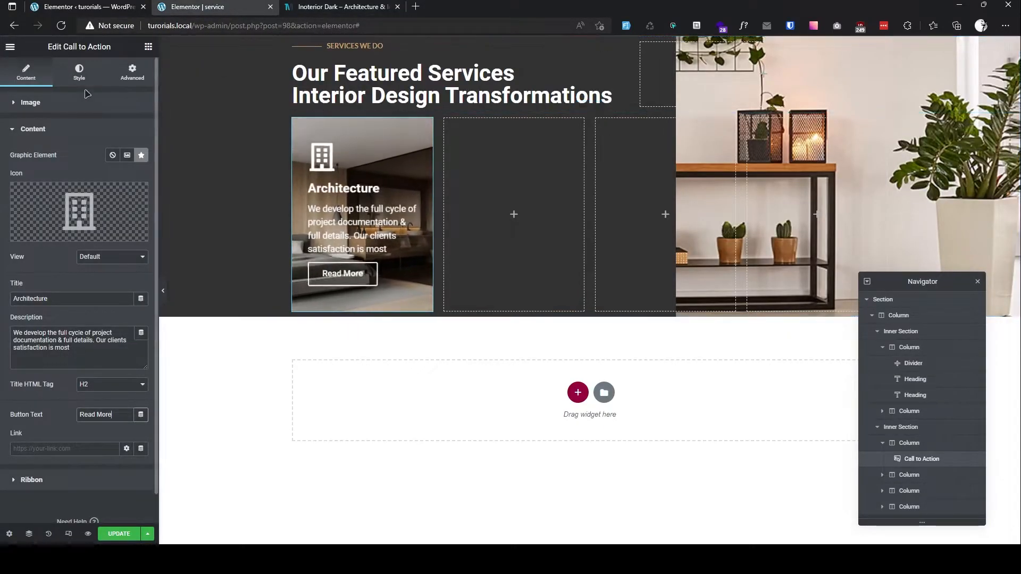
click(93, 65)
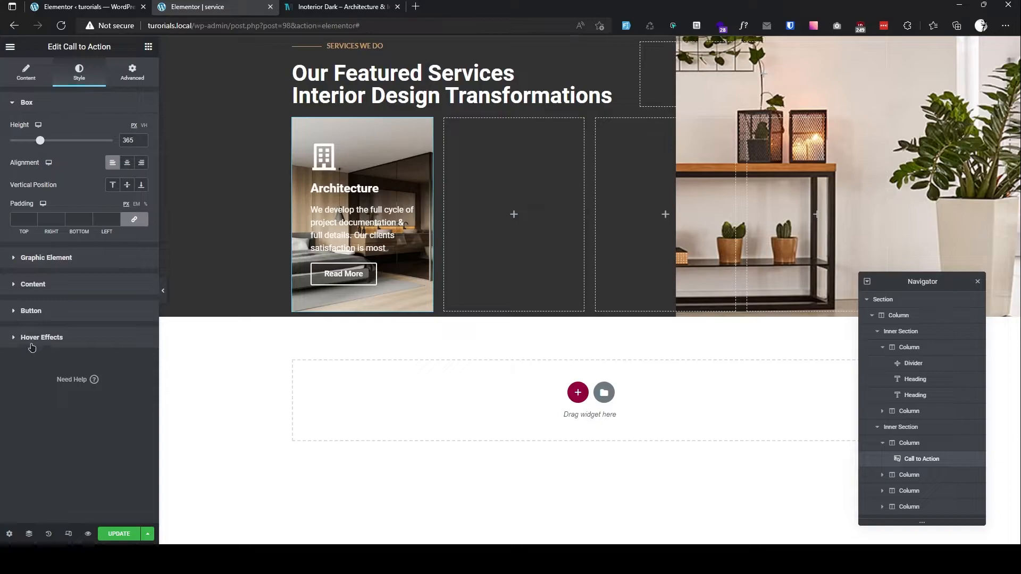
click(42, 337)
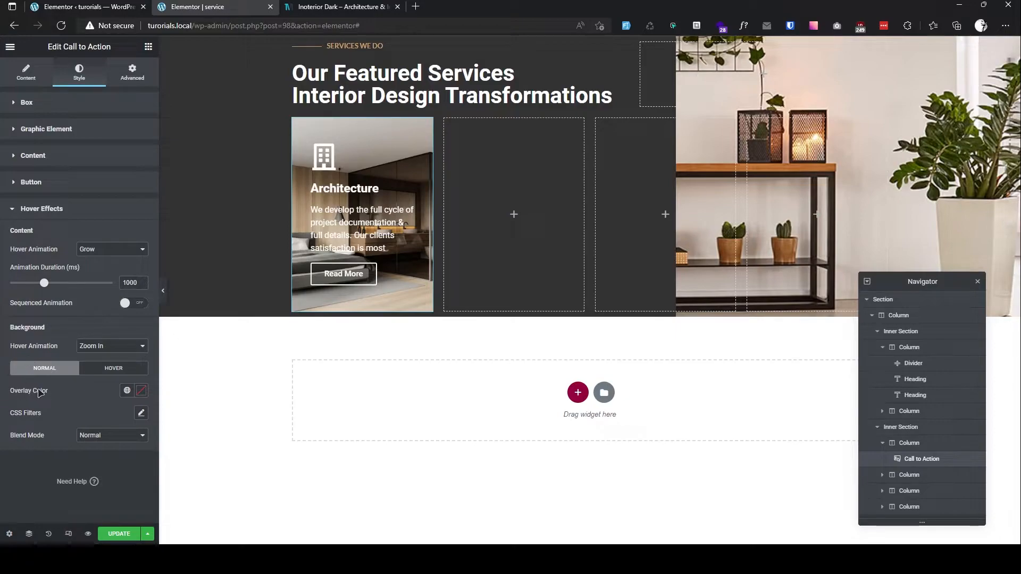
click(141, 391)
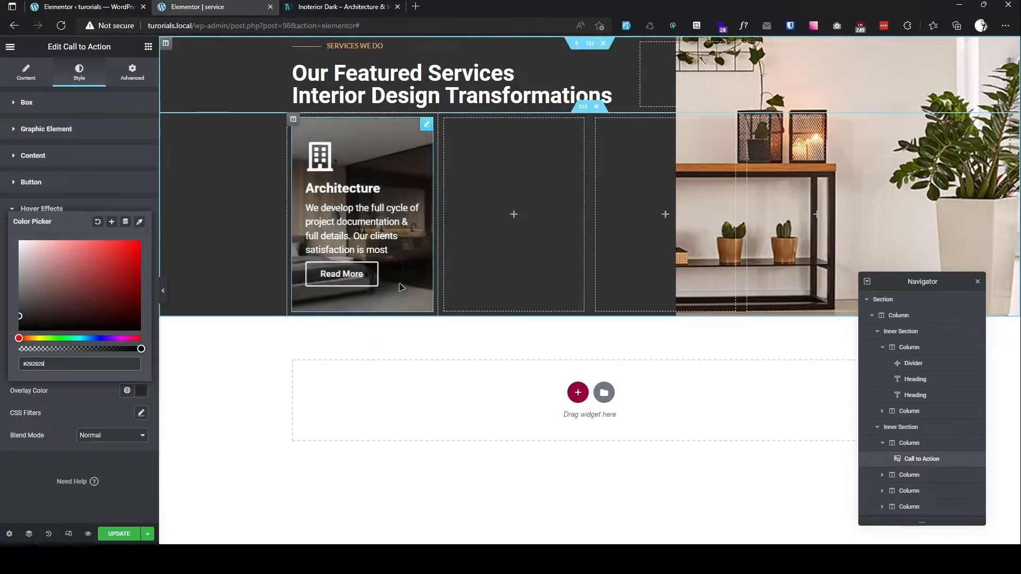
click(120, 517)
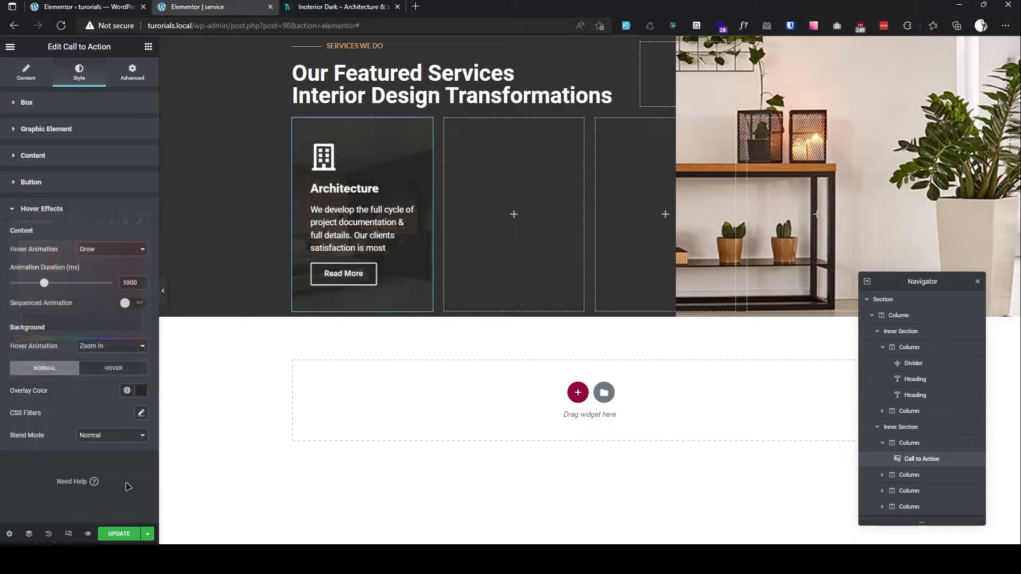
Step: Set the Architecture card's hover overlay colour to #292929 and lower its opacity to about 55% (#2929298C)
click(113, 368)
click(142, 391)
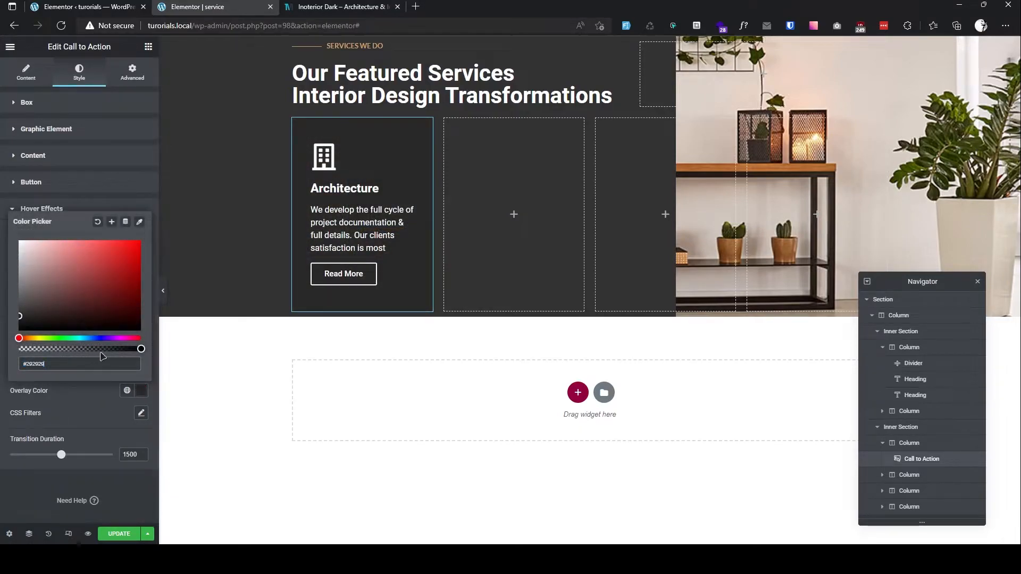
drag(138, 350, 109, 349)
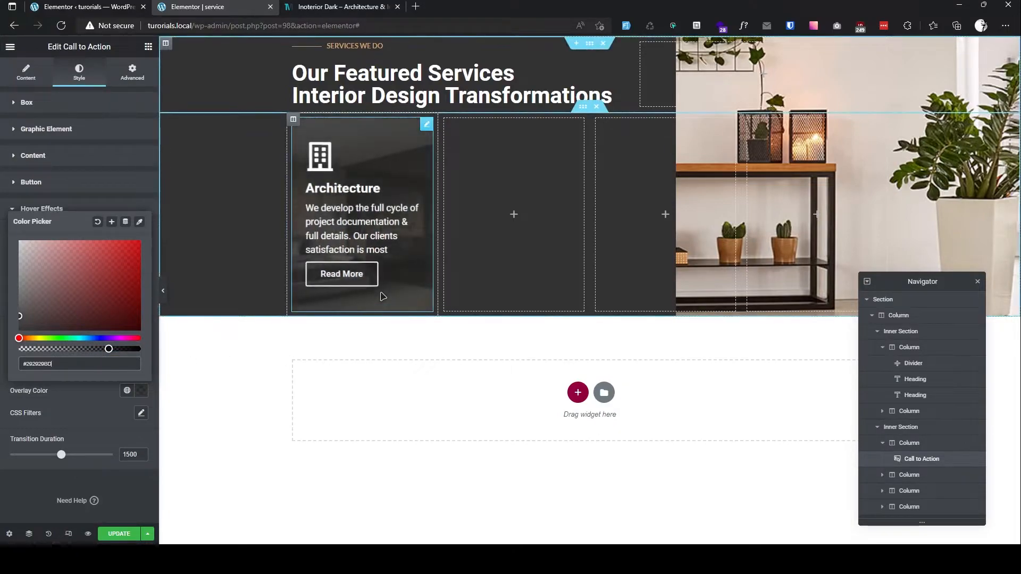
drag(101, 351, 90, 351)
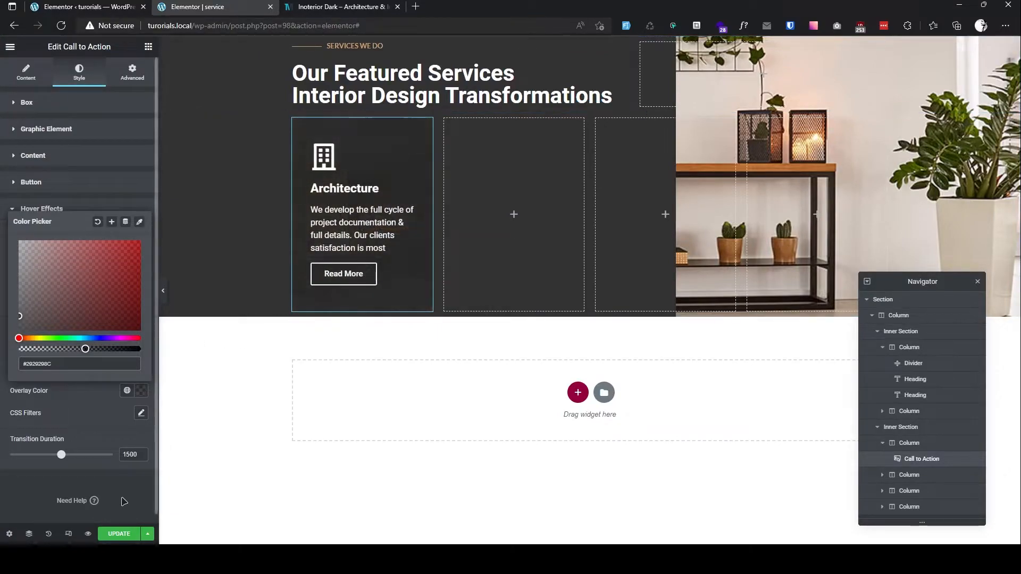
Step: Give the Architecture card's Read More button a border width of 1 and apply the global golden colour to its border and text
click(56, 120)
click(54, 109)
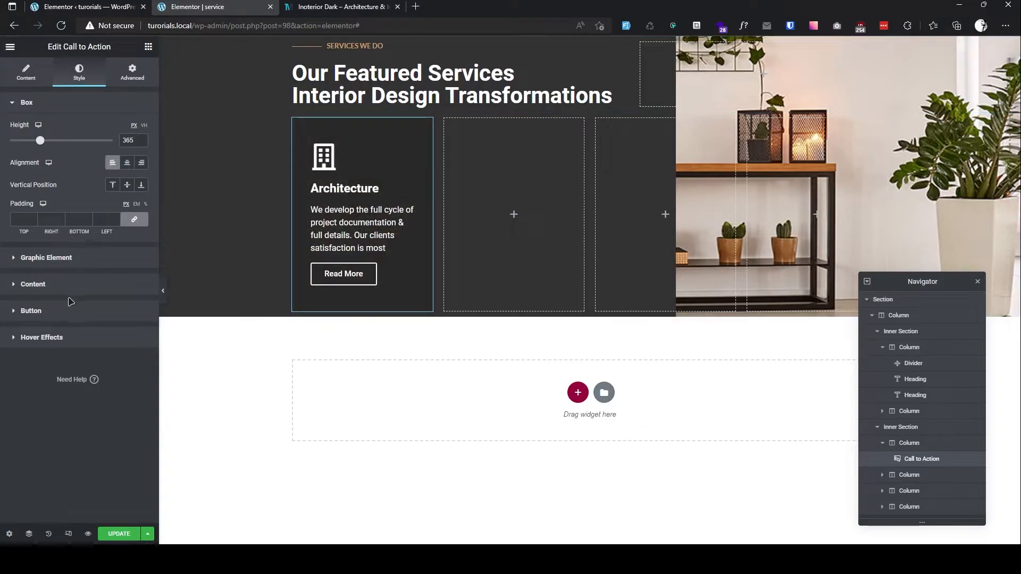
click(56, 318)
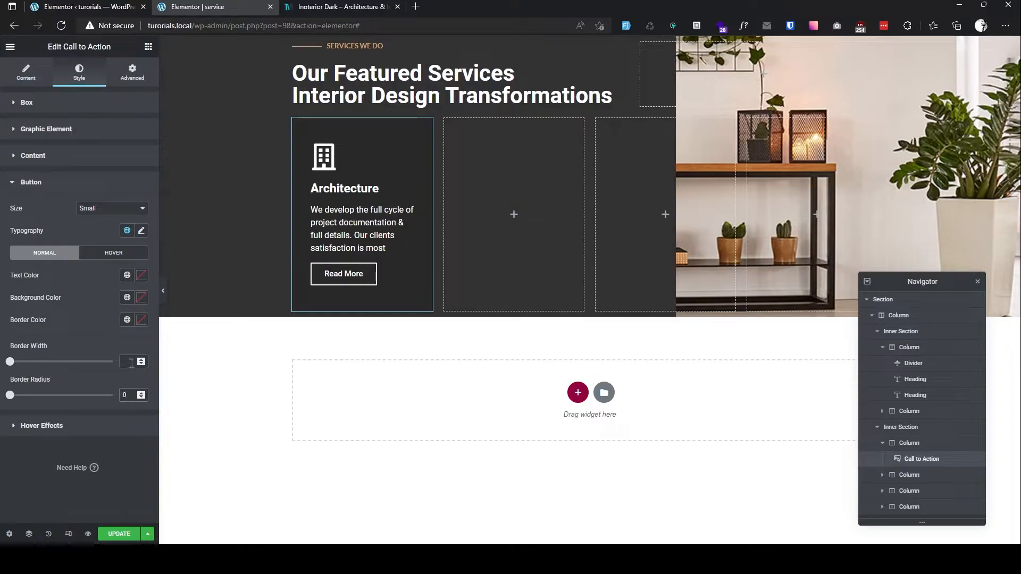
text(1)
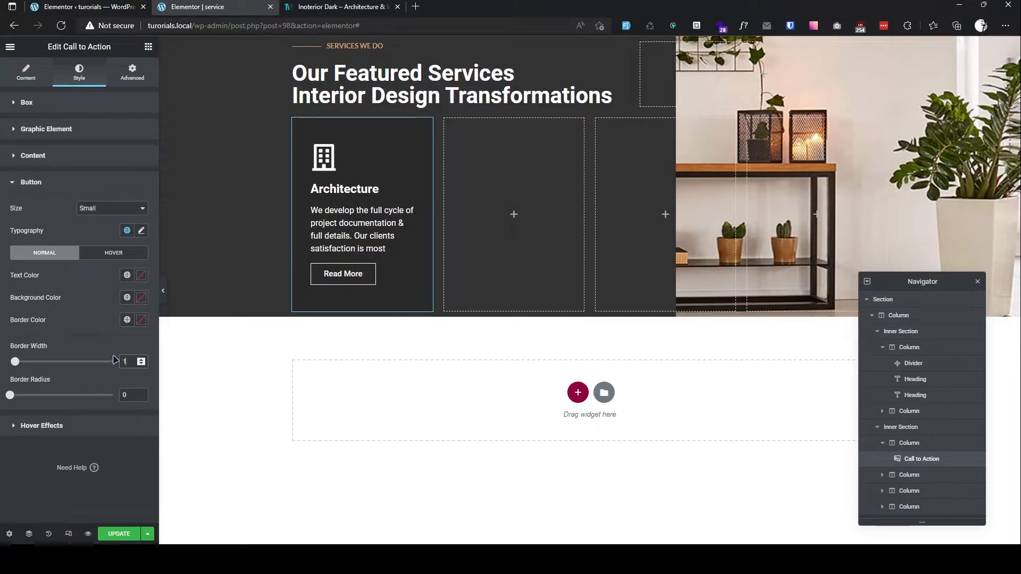
click(127, 319)
click(47, 447)
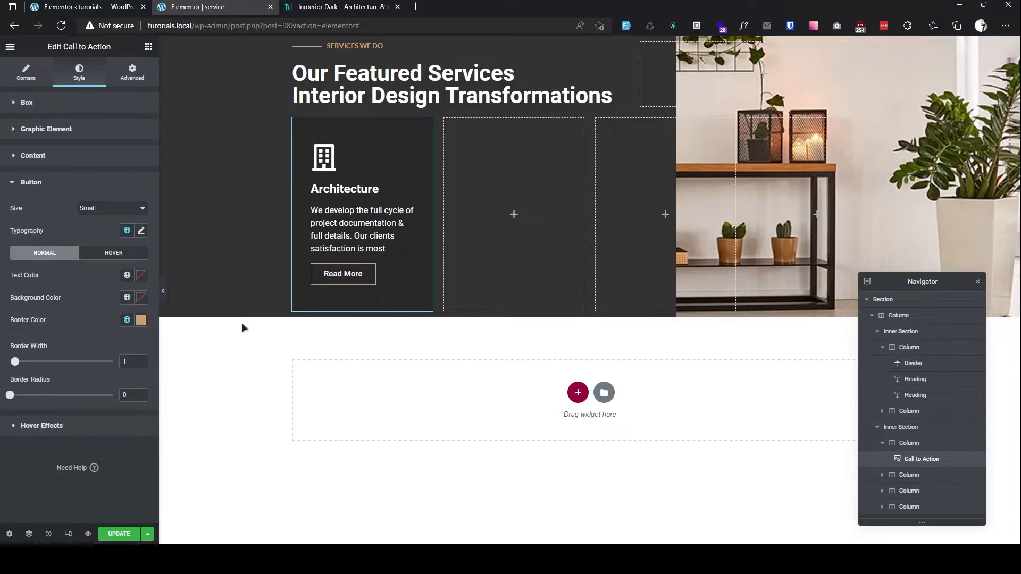
click(126, 275)
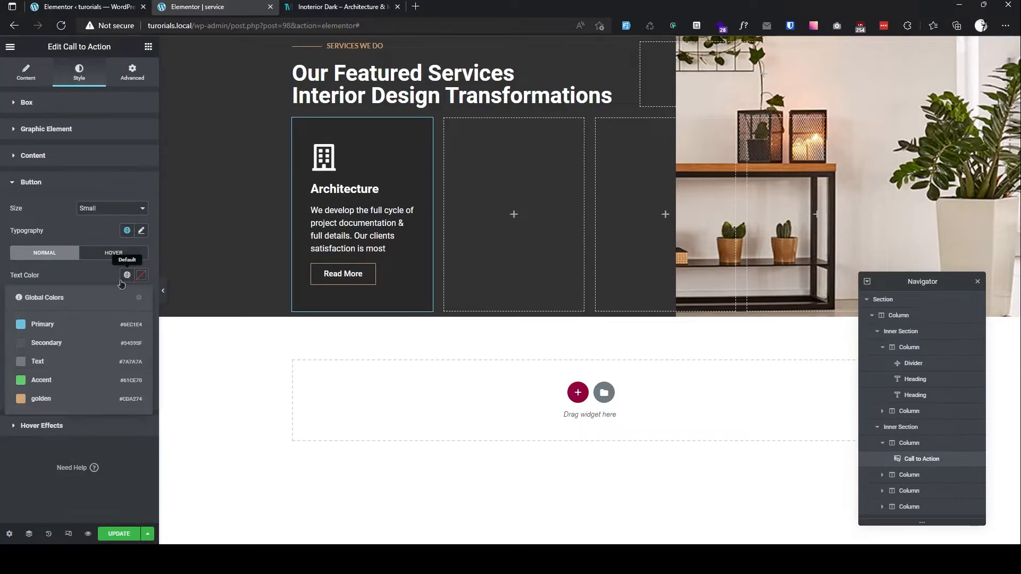
click(63, 403)
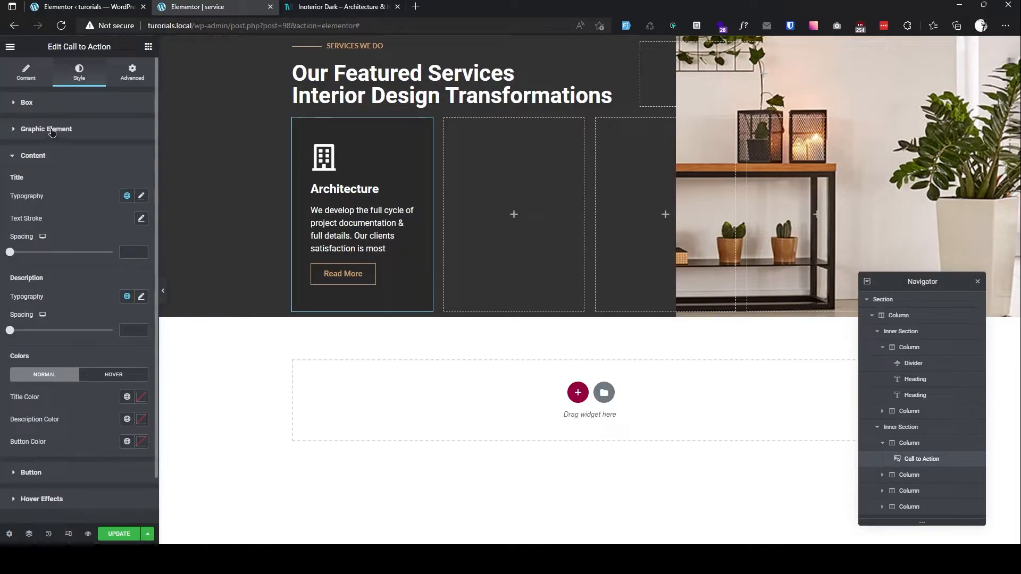
Step: Set the primary colour of the Architecture card's building icon to the global golden colour
click(52, 132)
click(126, 189)
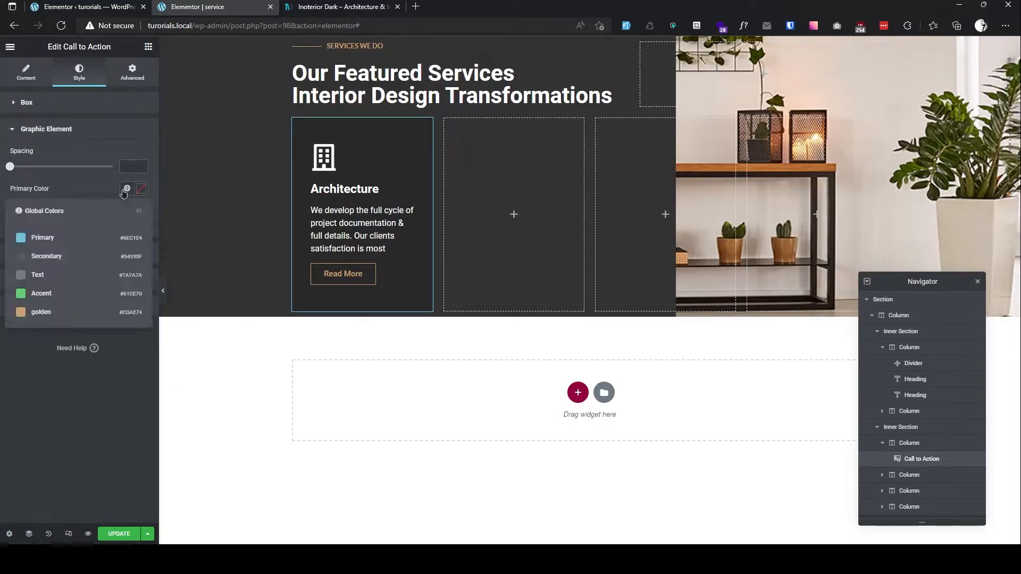
click(38, 313)
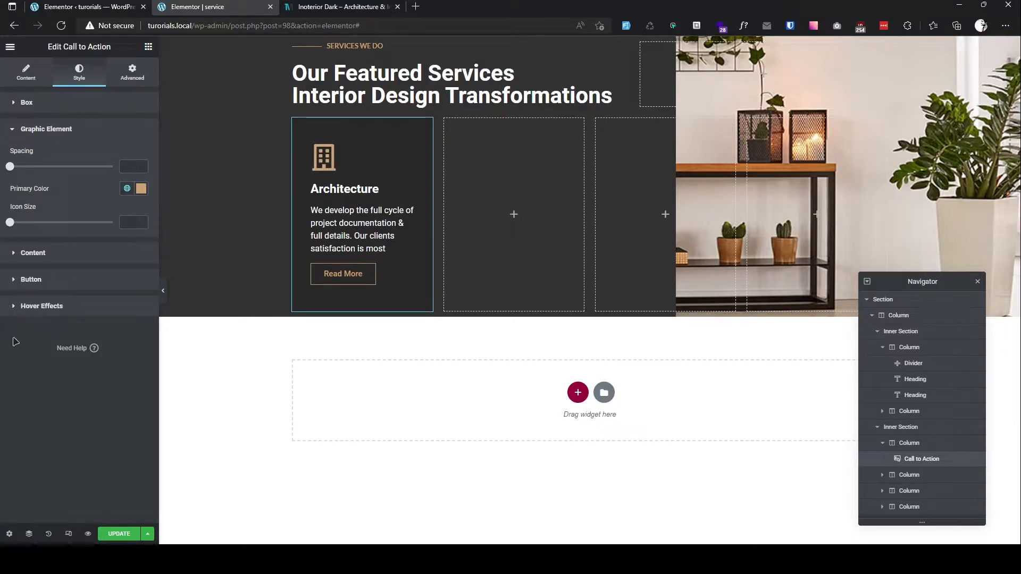
Step: Compare with the reference cards and set the Architecture card's description colour to light grey
click(310, 5)
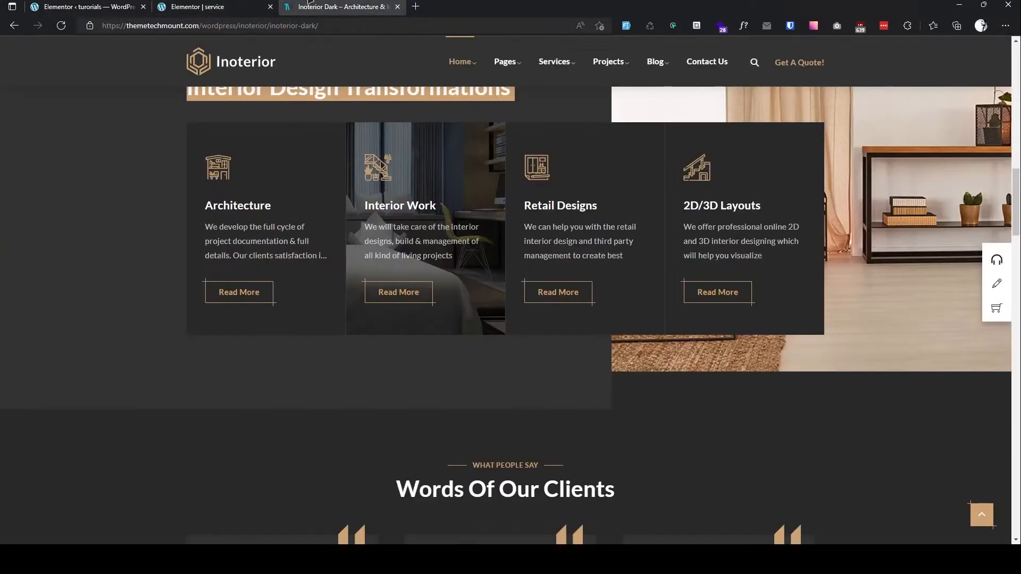
click(260, 5)
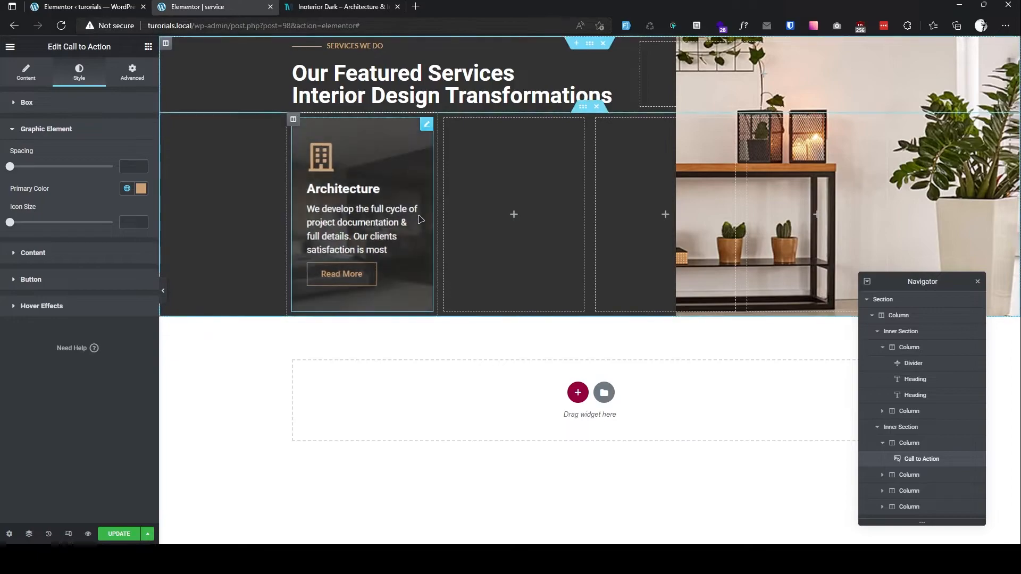
click(33, 252)
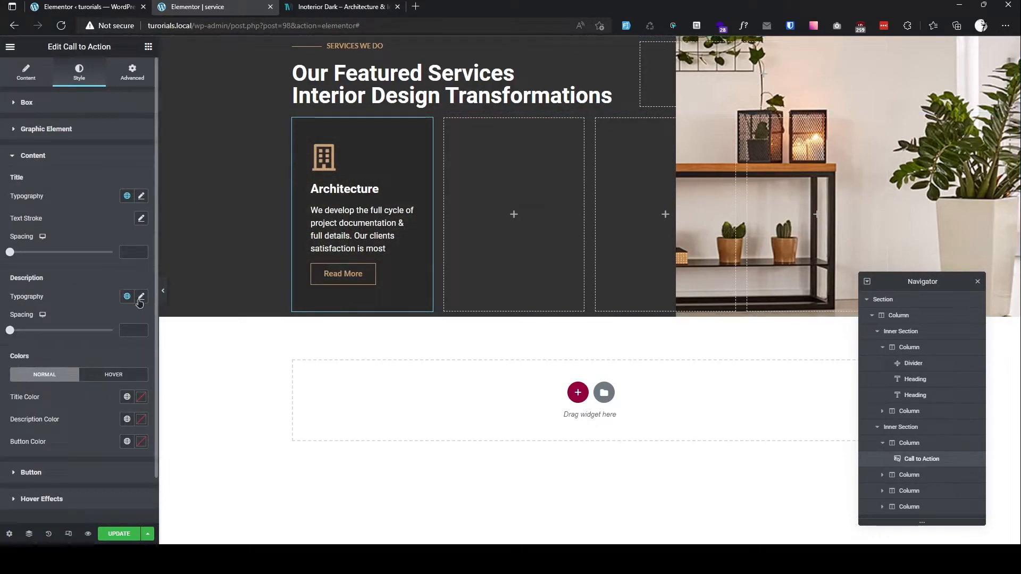
click(141, 419)
click(107, 215)
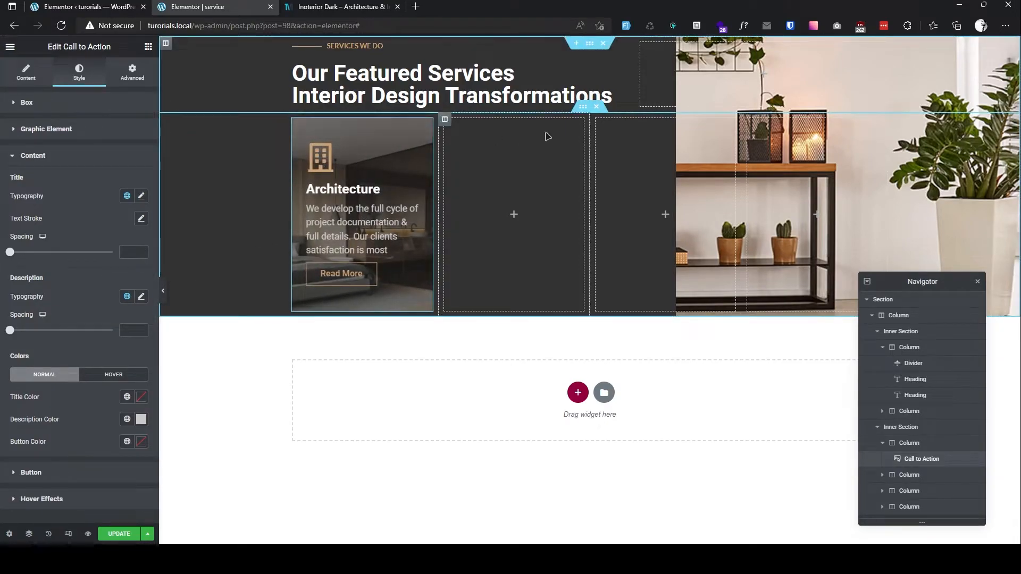
Step: Check the card spacing on the reference page and set the cards' inner section to No Gap between columns
click(582, 107)
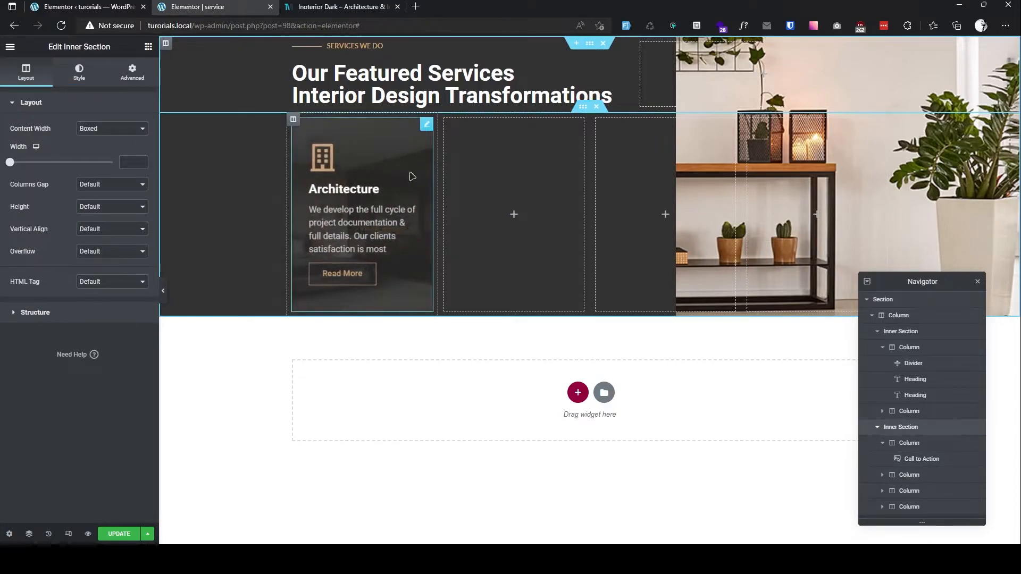
click(325, 7)
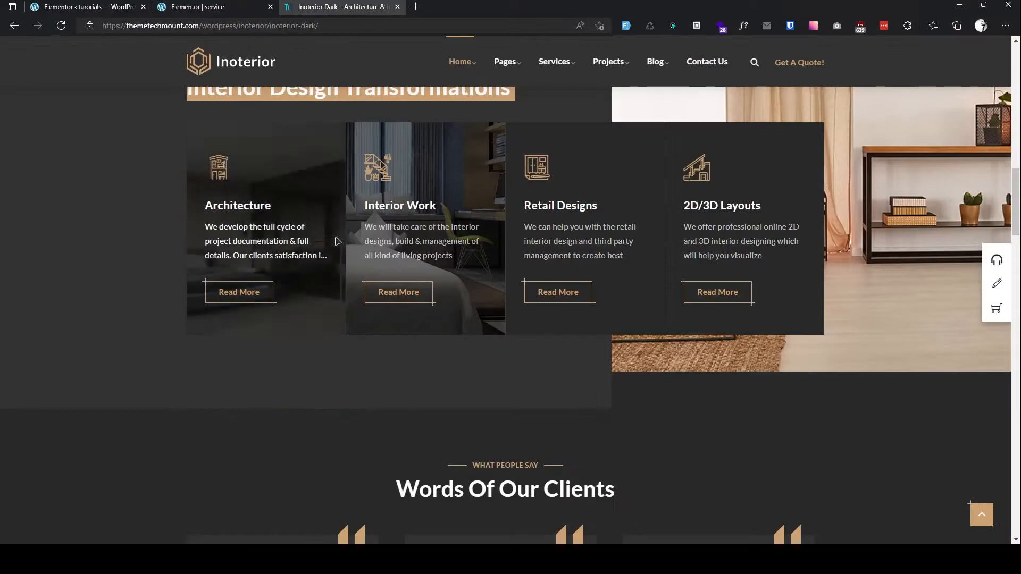
click(212, 6)
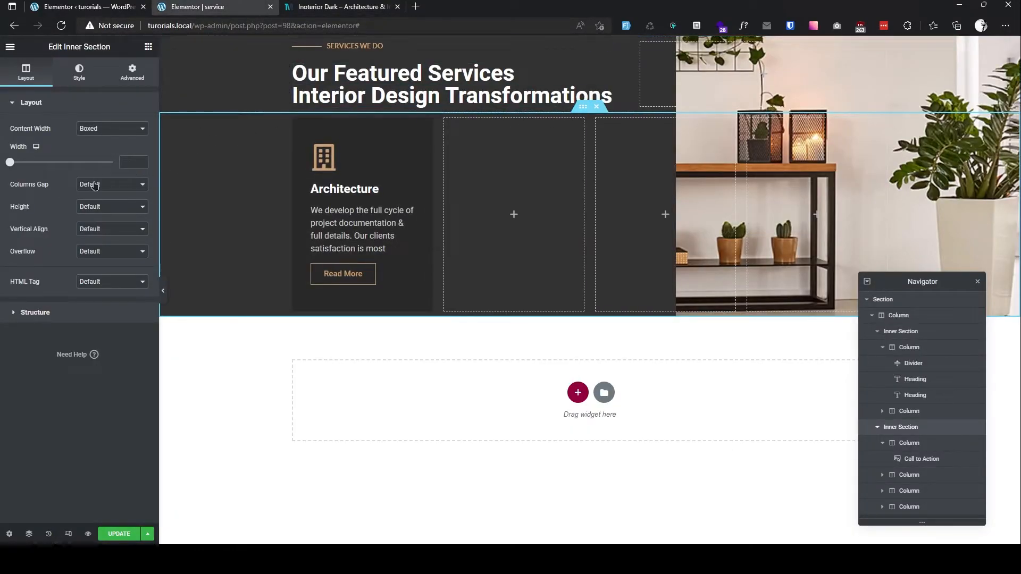
click(103, 208)
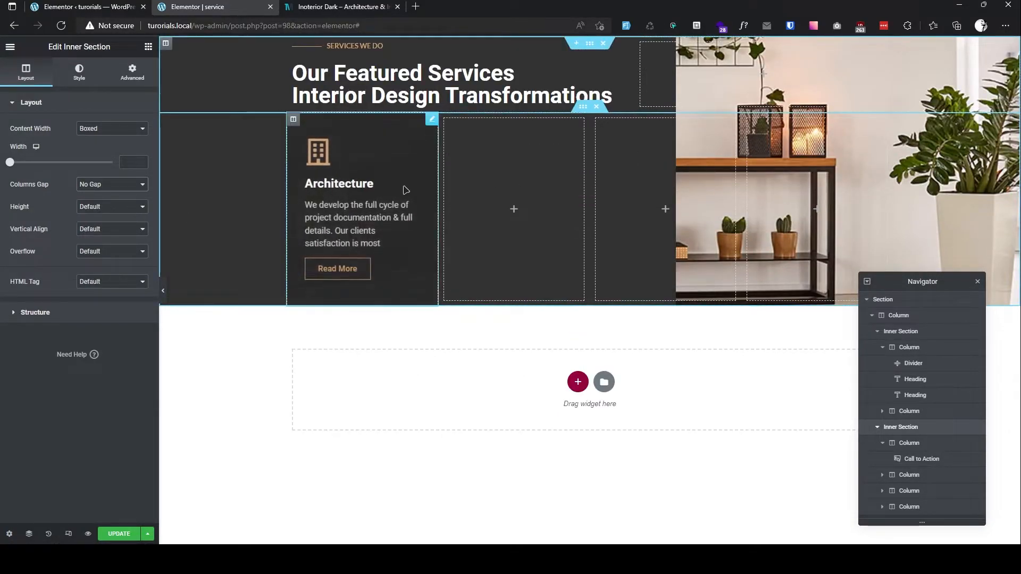
Step: Give the Architecture card's column a solid border with a right width of 1 in the global Text colour, matching the reference divider
click(328, 7)
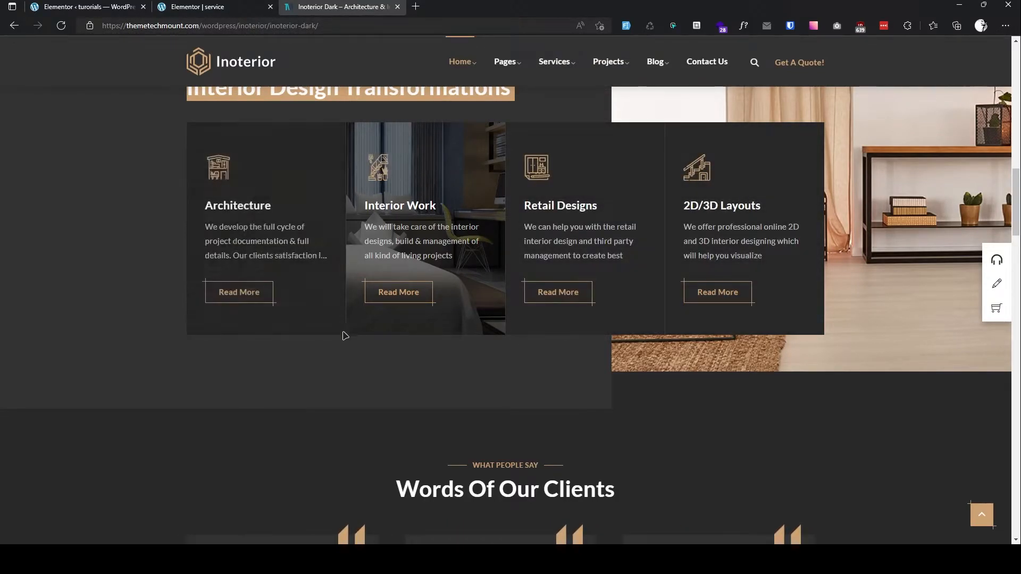
click(196, 11)
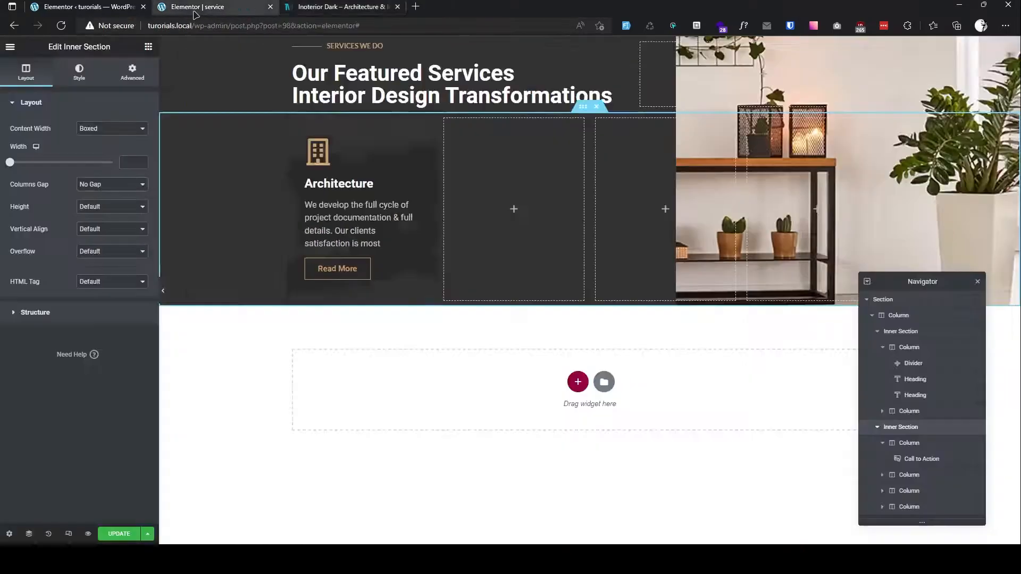
click(293, 119)
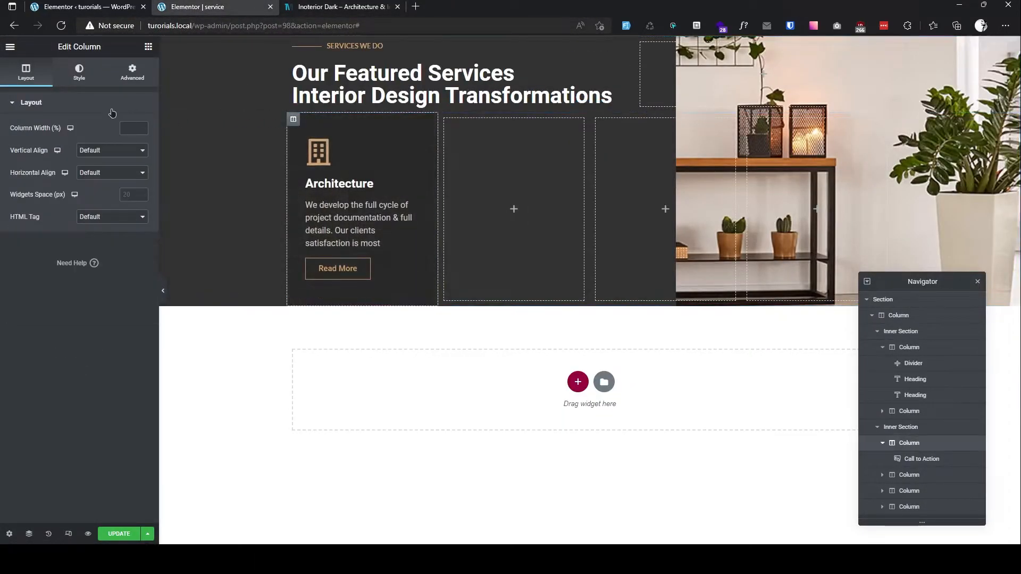
click(79, 73)
click(77, 181)
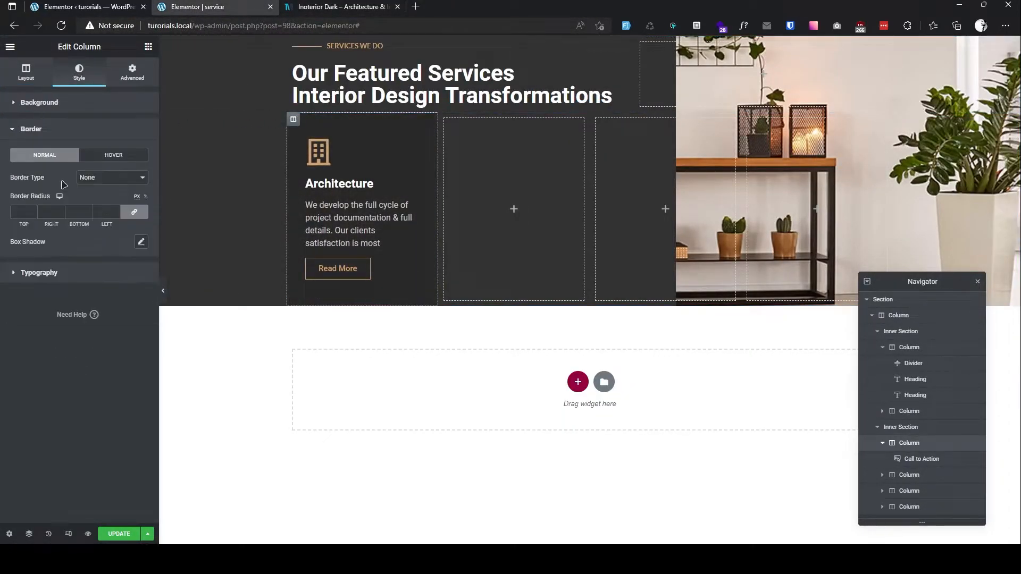
click(103, 198)
click(138, 213)
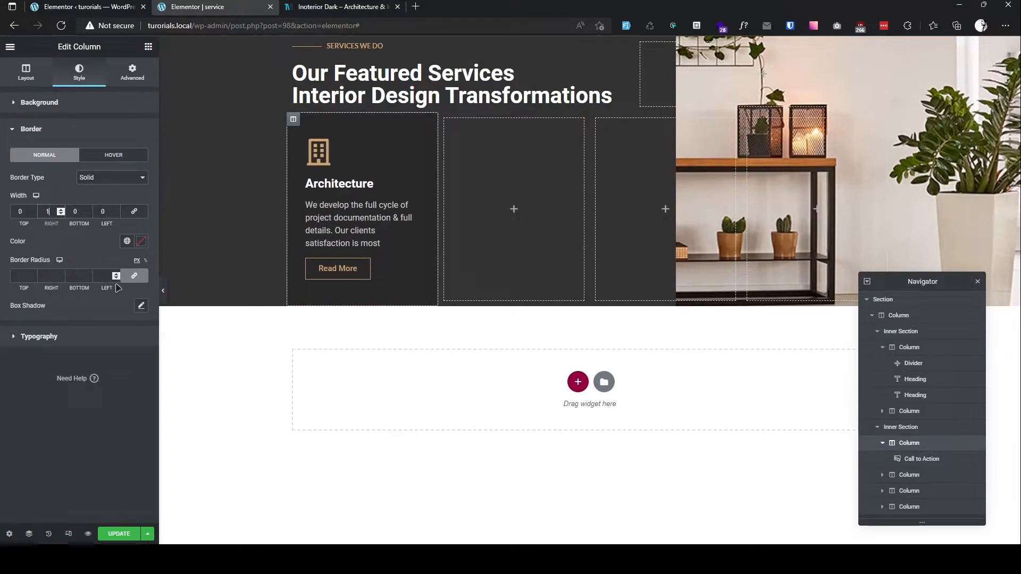
click(127, 241)
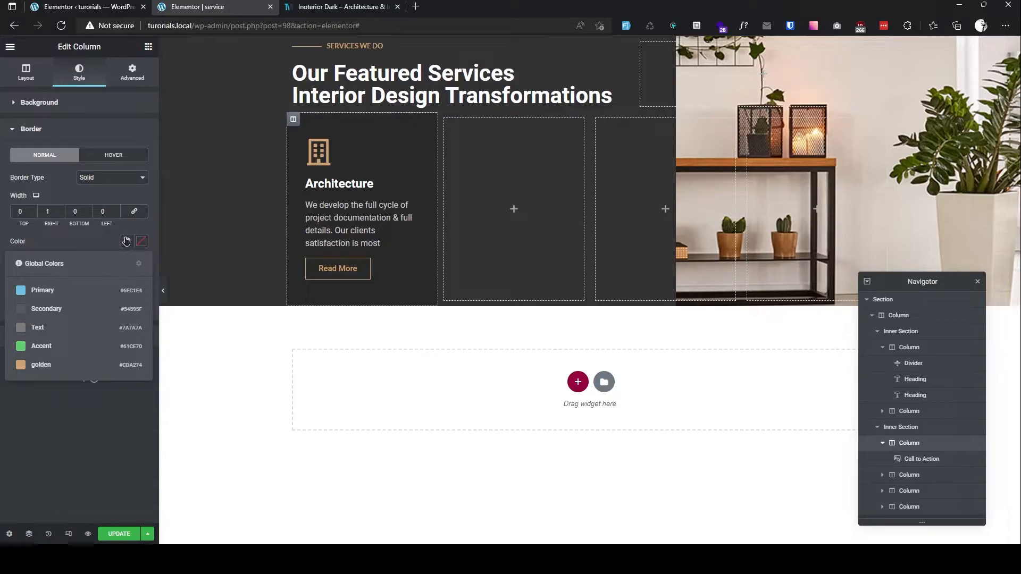
click(118, 334)
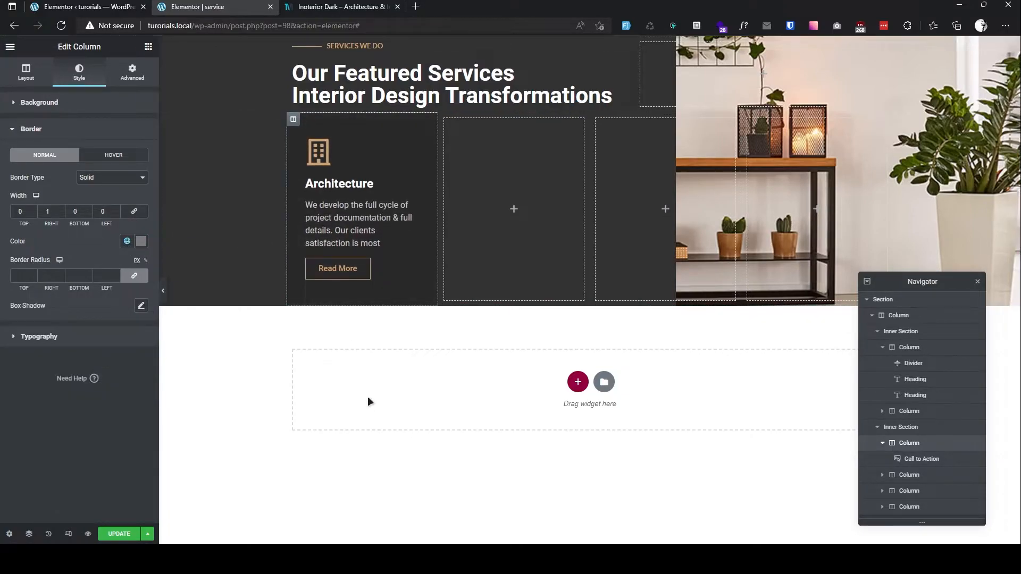
Step: Copy the Architecture column and paste its style onto the three empty columns beside it
right_click(293, 123)
click(311, 185)
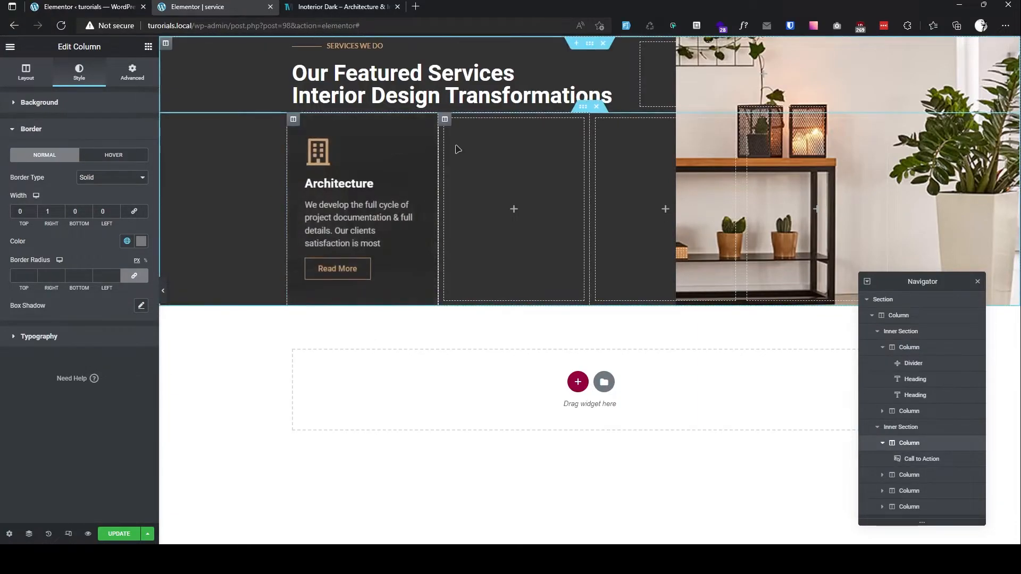
right_click(446, 120)
click(481, 216)
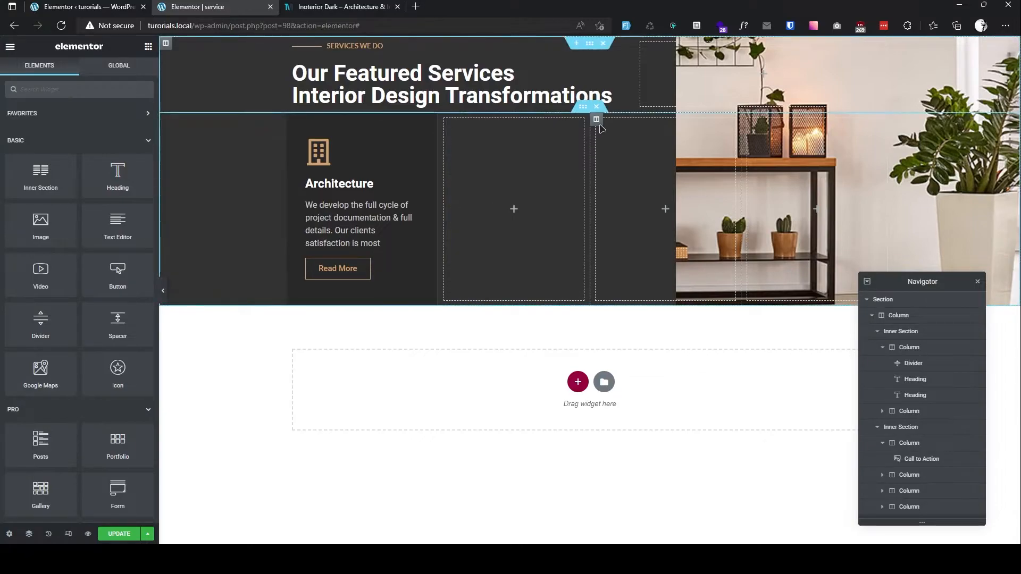
right_click(597, 122)
click(628, 216)
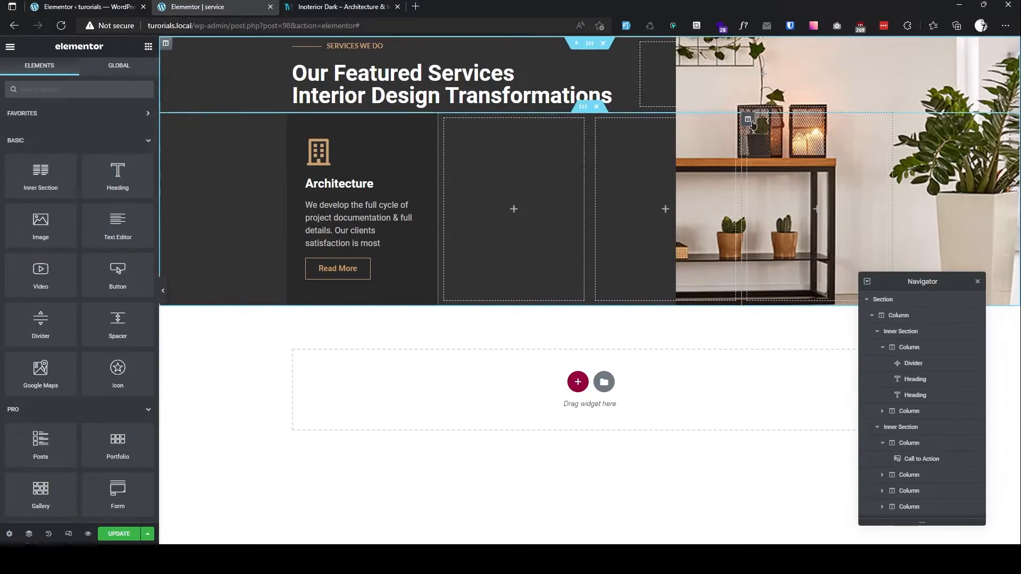
right_click(747, 120)
click(779, 216)
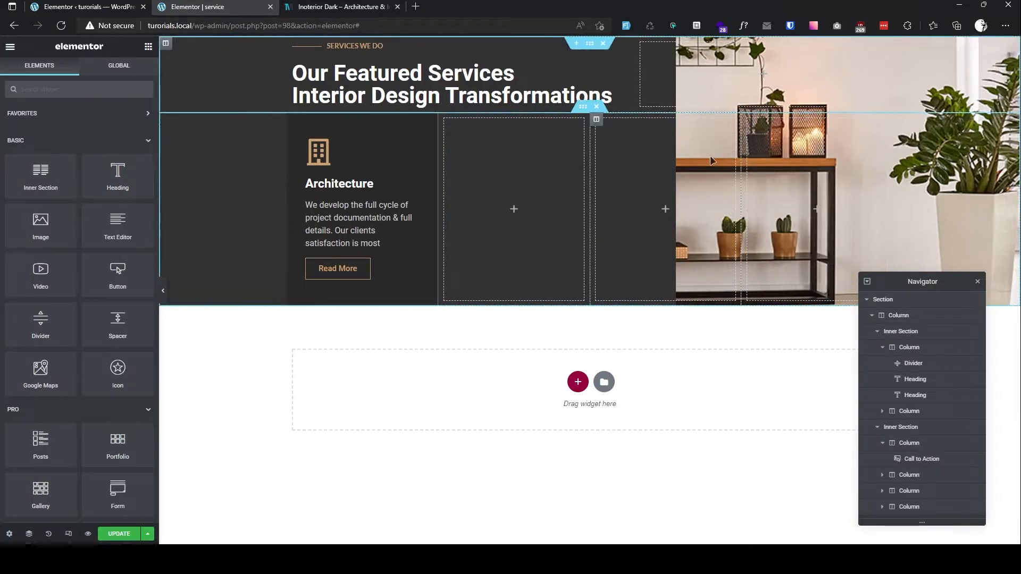
Step: Set the right border width of the fourth card column to 0
click(748, 120)
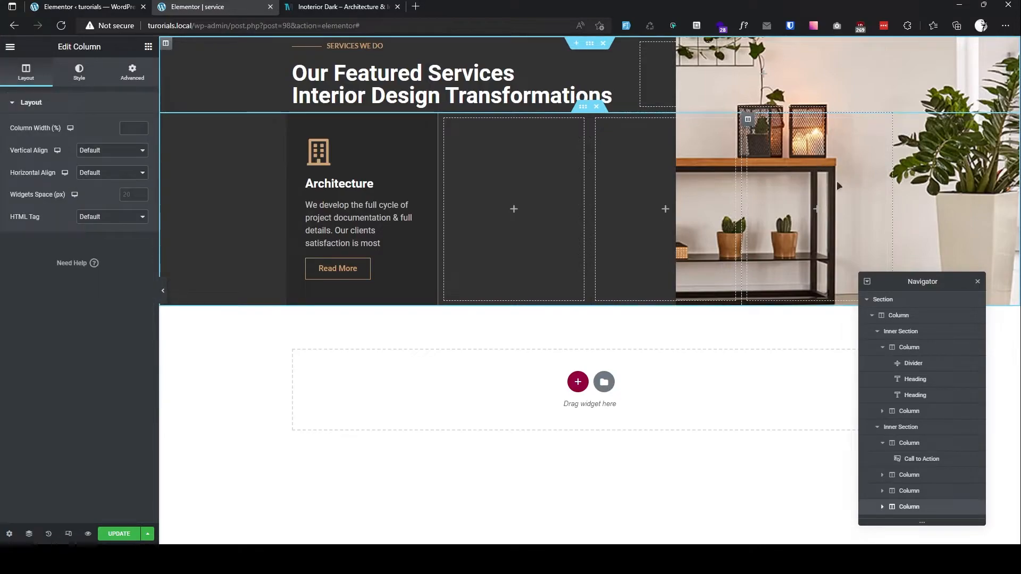
click(80, 79)
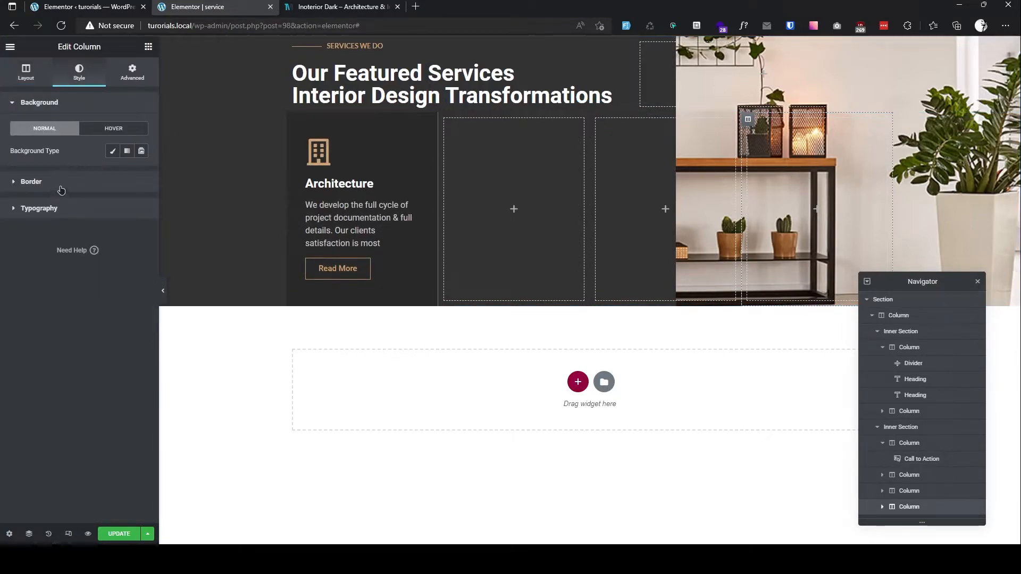
click(61, 183)
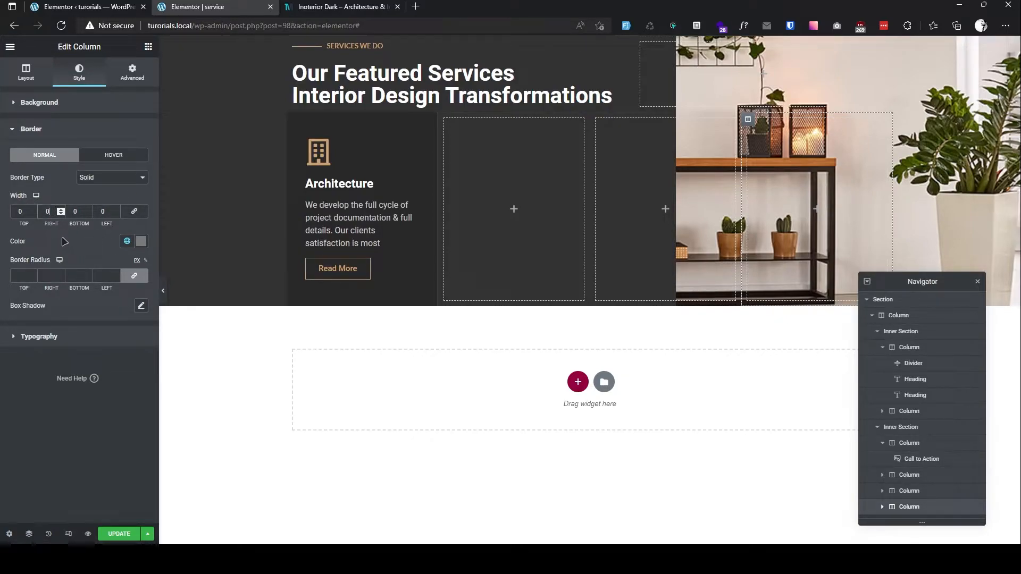
Step: Copy the Architecture Call to Action card and paste it into each of the three empty columns
right_click(386, 156)
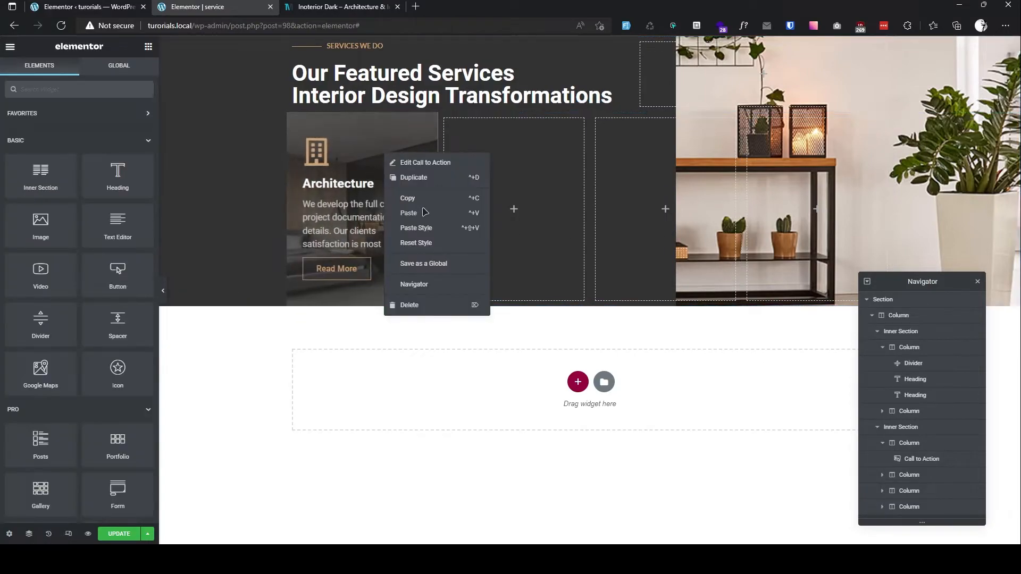
click(409, 198)
right_click(500, 199)
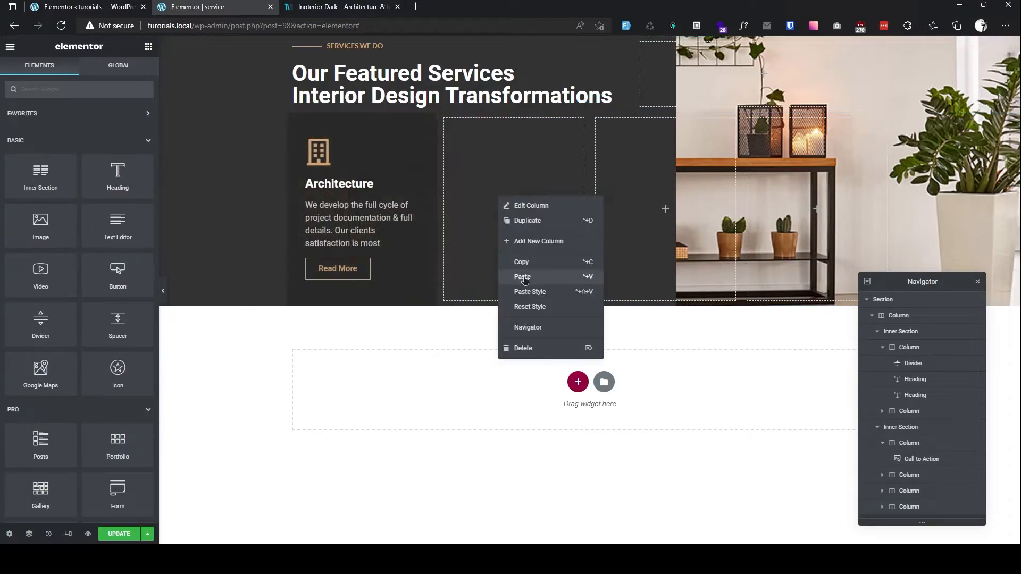
click(524, 277)
right_click(653, 199)
click(674, 275)
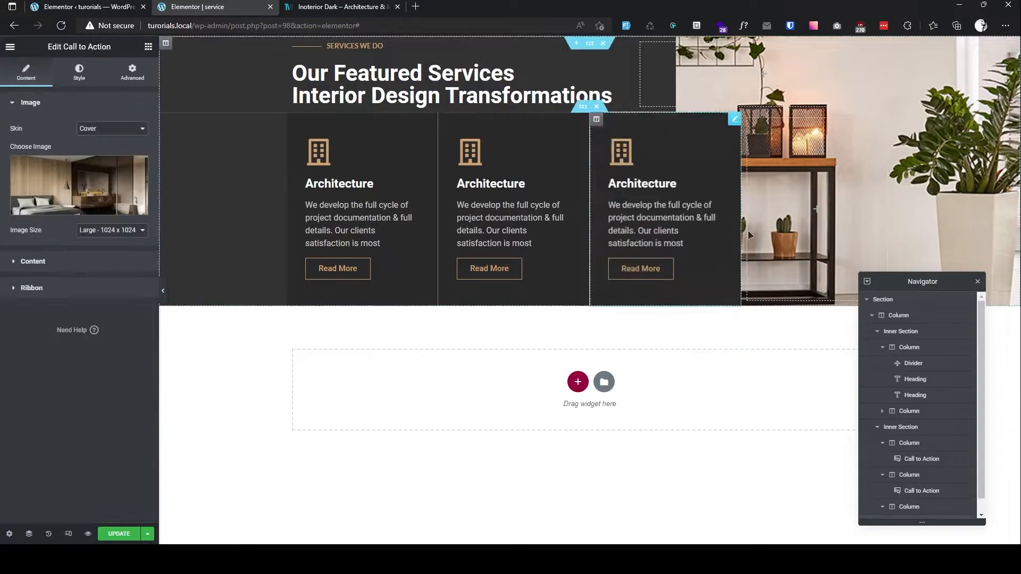
right_click(774, 177)
click(797, 260)
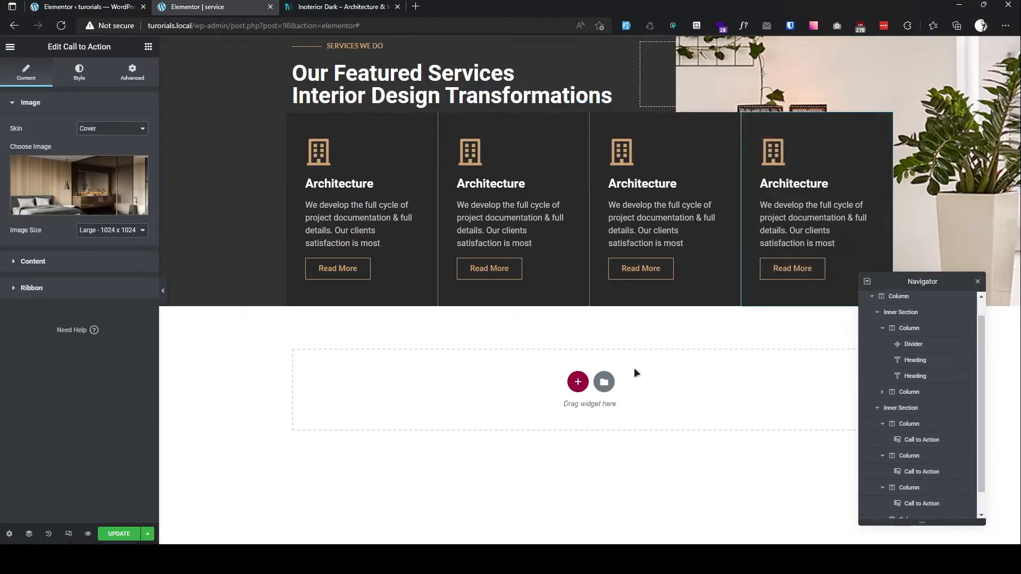
Step: Change the second card's icon to a house and the third card's icon to a brush from the icon library
click(468, 144)
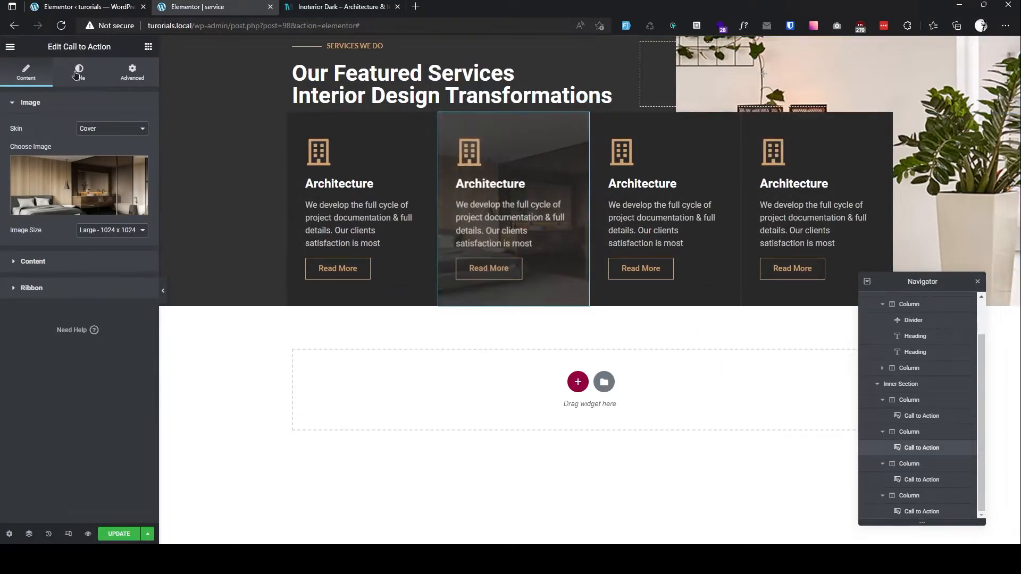
click(61, 263)
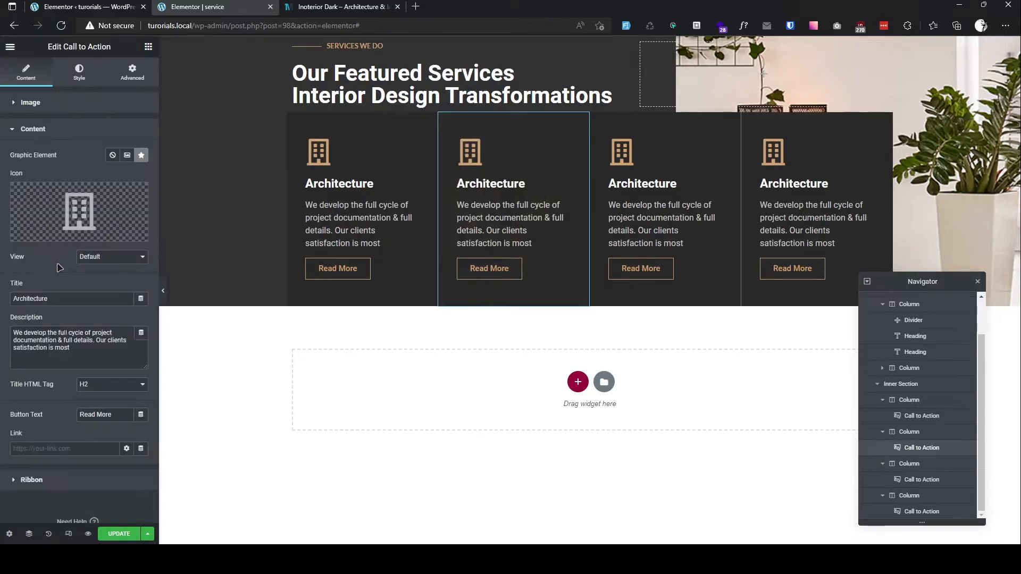
click(118, 211)
text(ho)
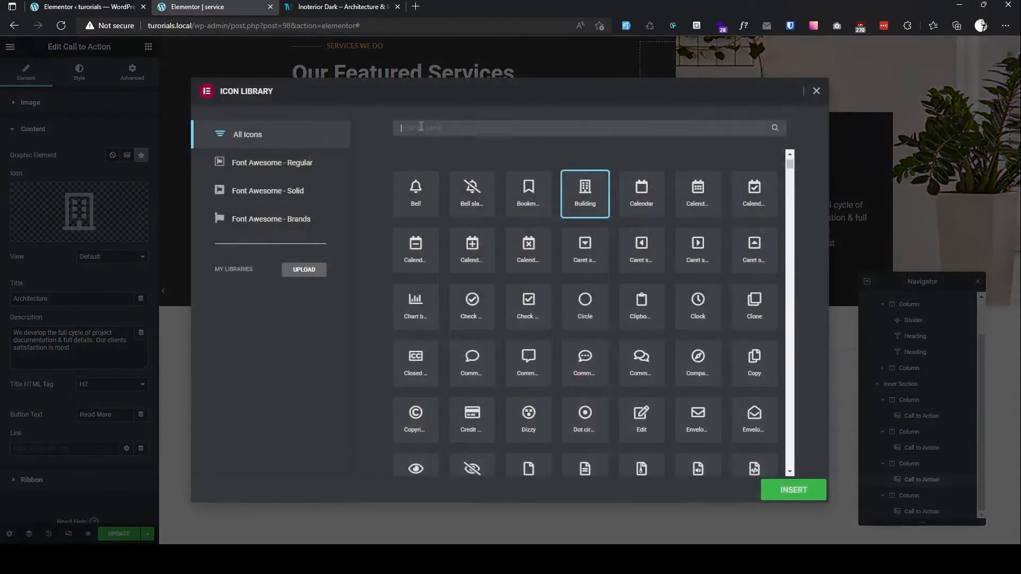
text(bru)
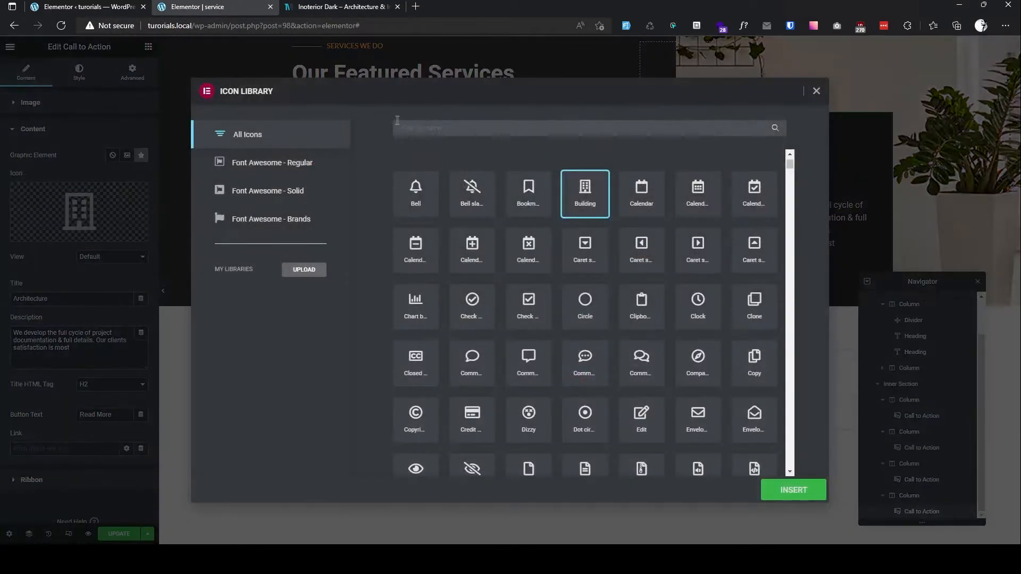
Step: Search the icon library for box and set the fourth card's icon to the open box
text(2d)
drag(412, 128, 364, 129)
text(box)
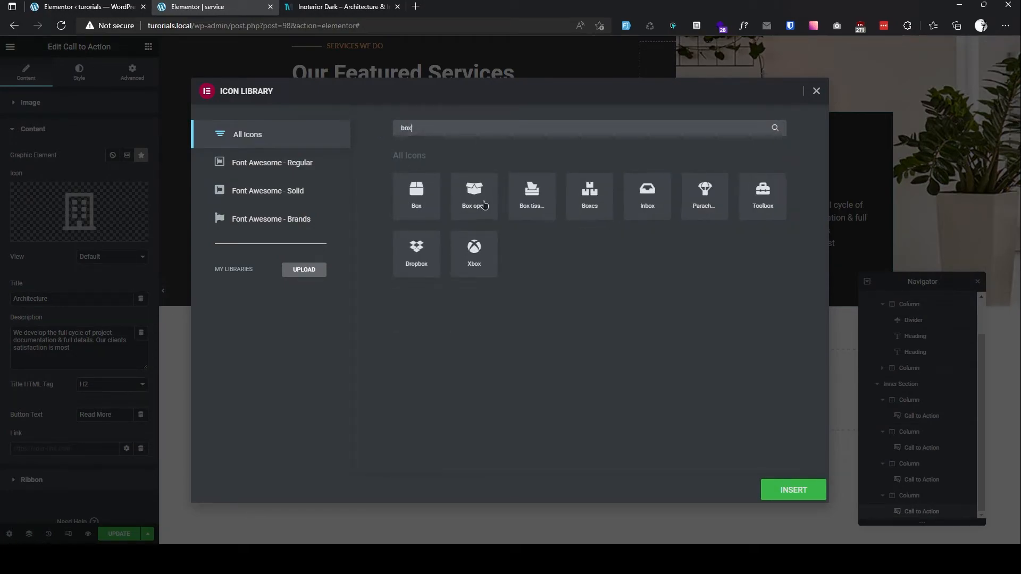
click(481, 203)
click(792, 489)
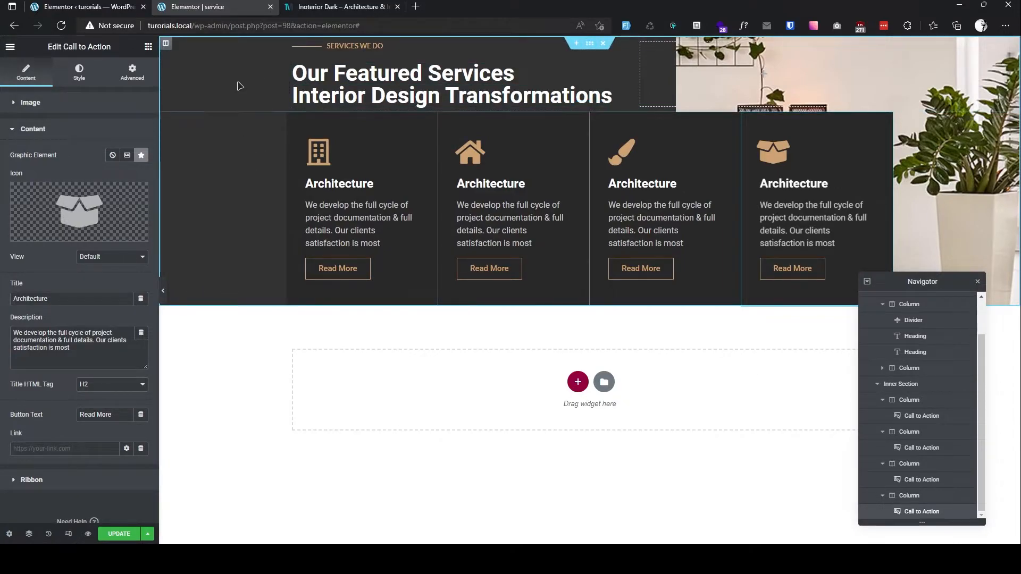
Step: Set the main section's padding to 70 px at the top and bottom, with 0 on both sides
scroll(900, 394, up, 2)
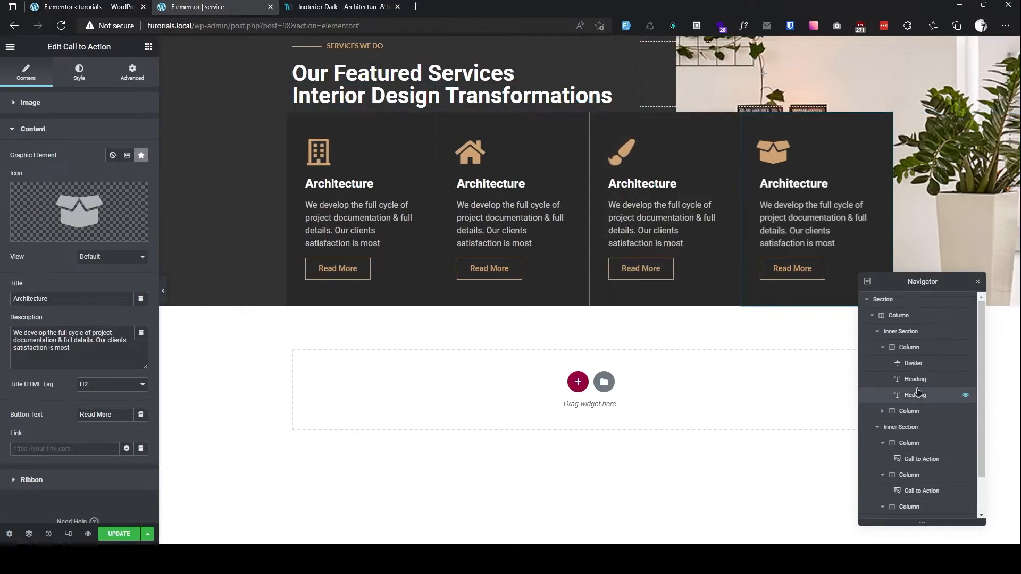
click(883, 299)
click(866, 299)
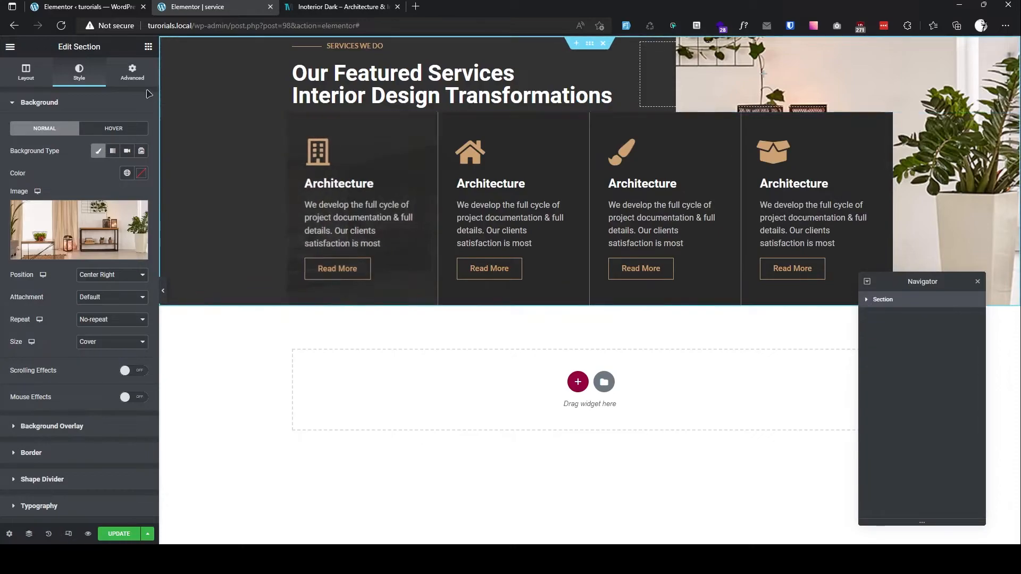
click(132, 73)
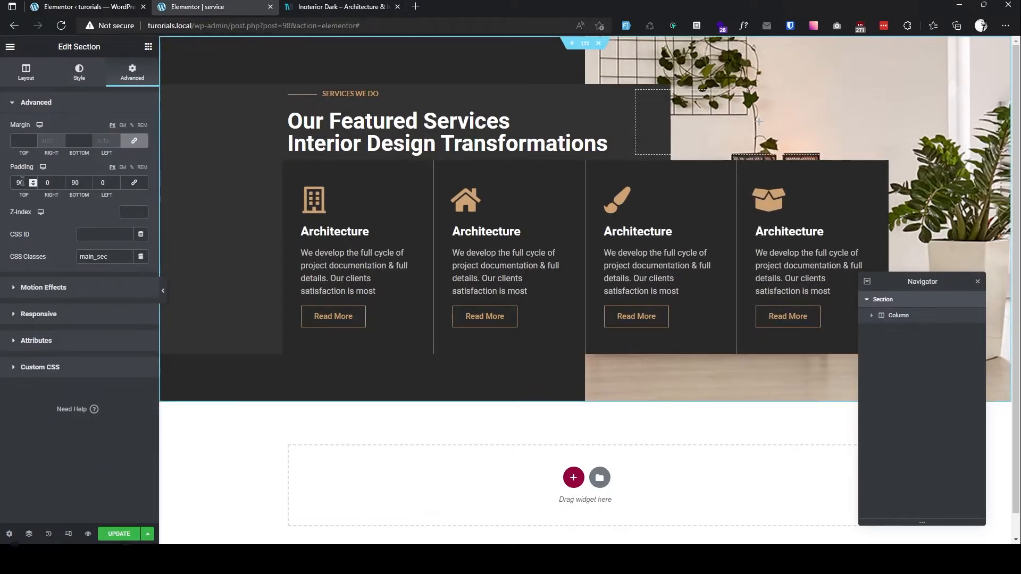
text(7)
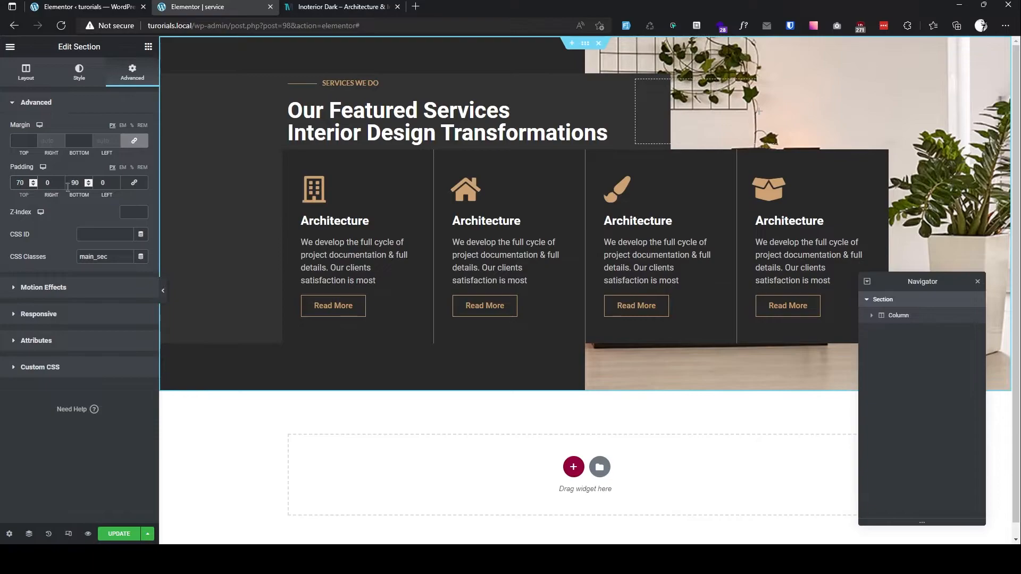
text(7)
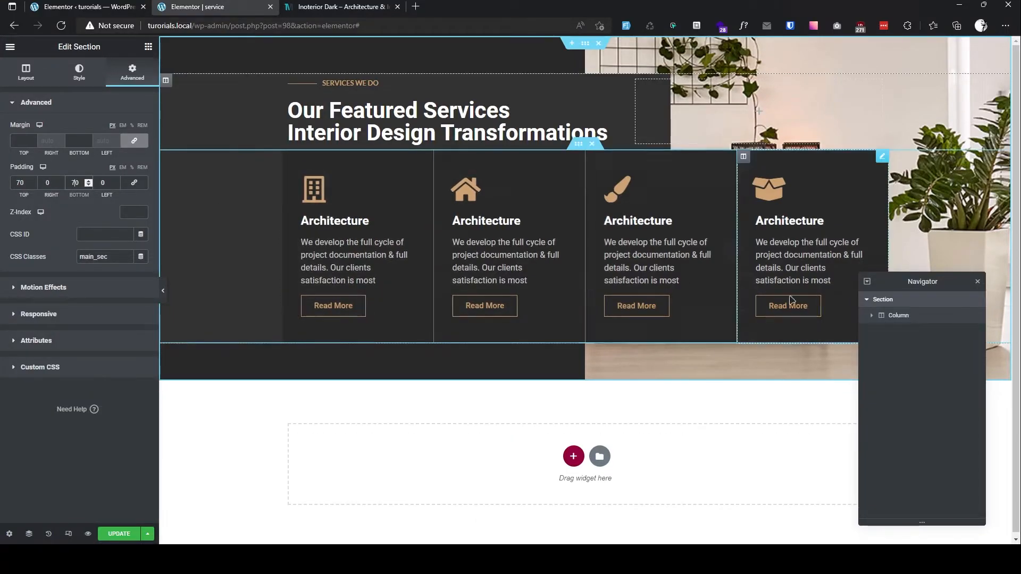
Step: Set the main column's padding to 70 px at the top and bottom, with 0 on both sides
click(904, 315)
click(134, 75)
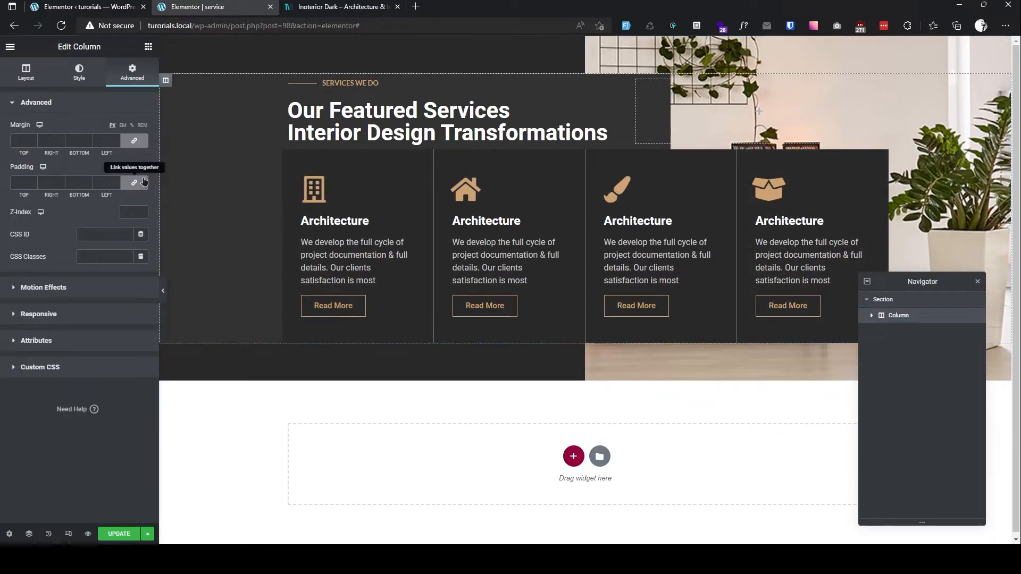
click(14, 181)
text(70)
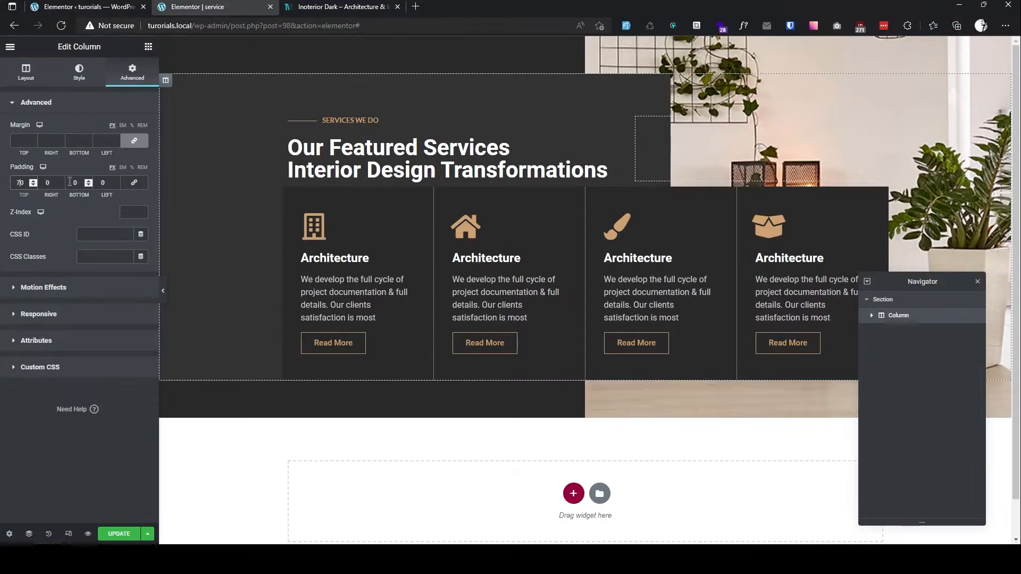
click(69, 182)
text(7)
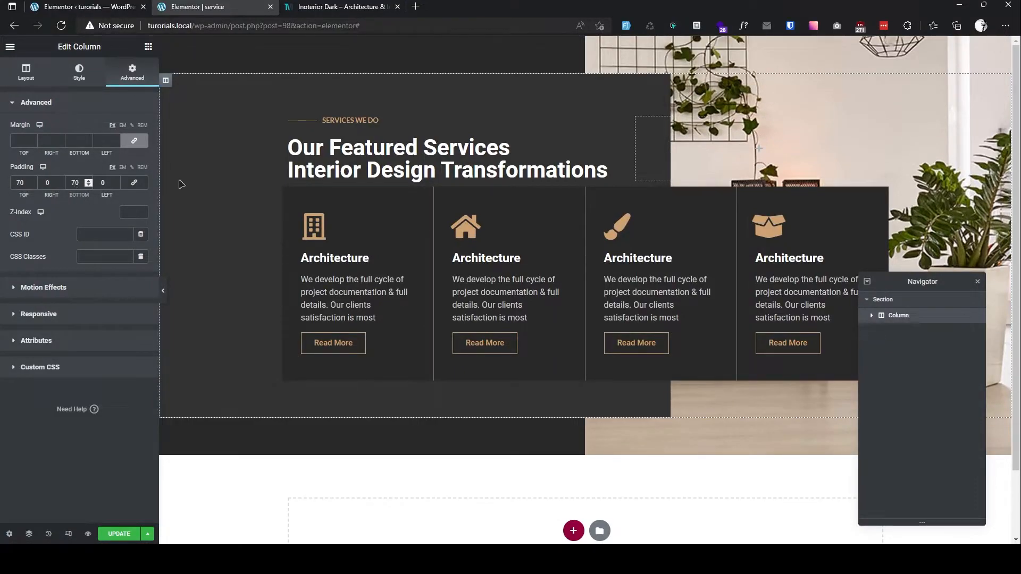
Step: Check the Inoterior reference's hovered card, and lower the second Call to Action card's hover-effects overlay colour to alpha BD
click(340, 7)
scroll(320, 190, up, 3)
scroll(331, 188, down, 5)
scroll(331, 188, down, 2)
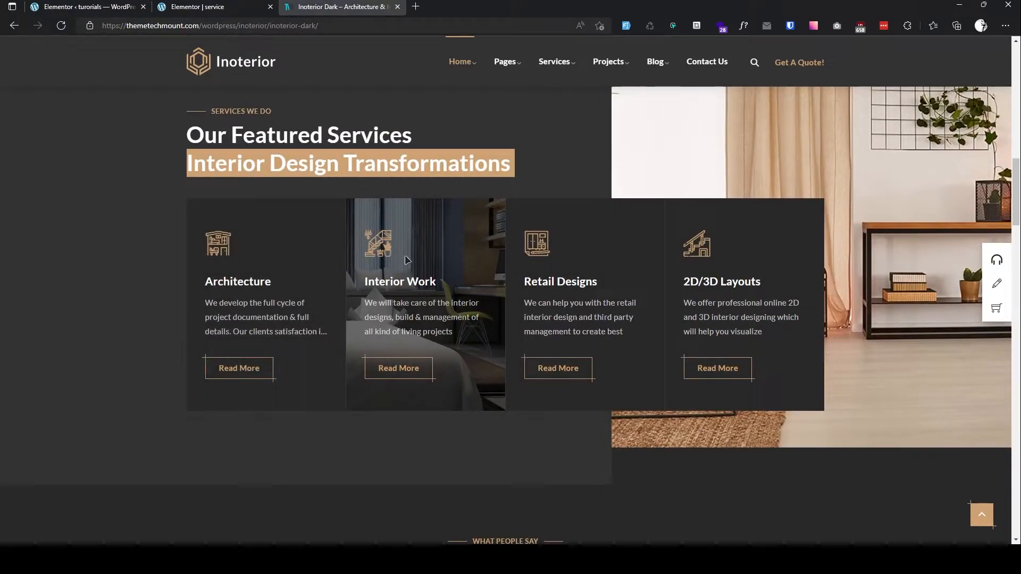
click(202, 7)
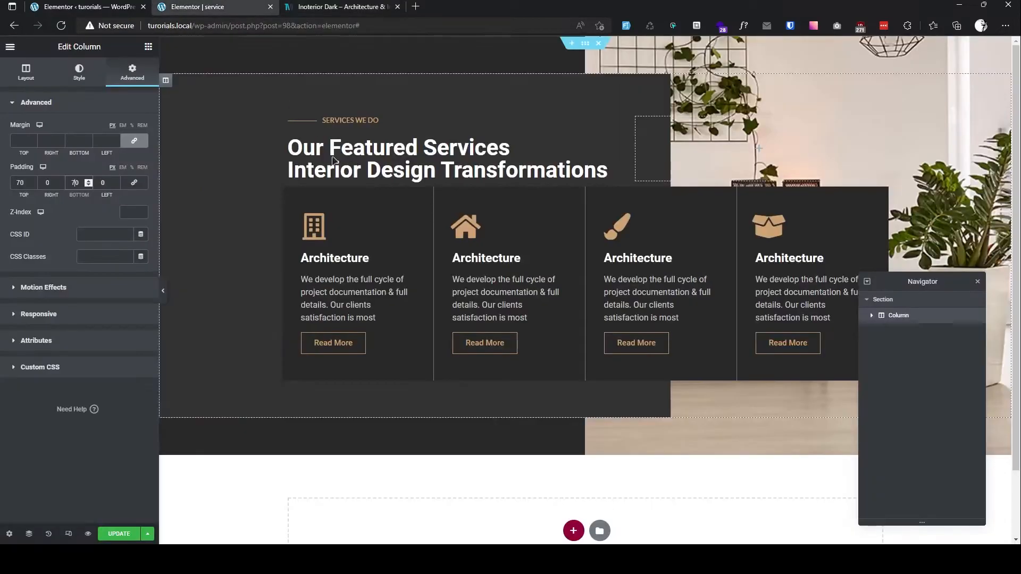
click(504, 208)
click(89, 67)
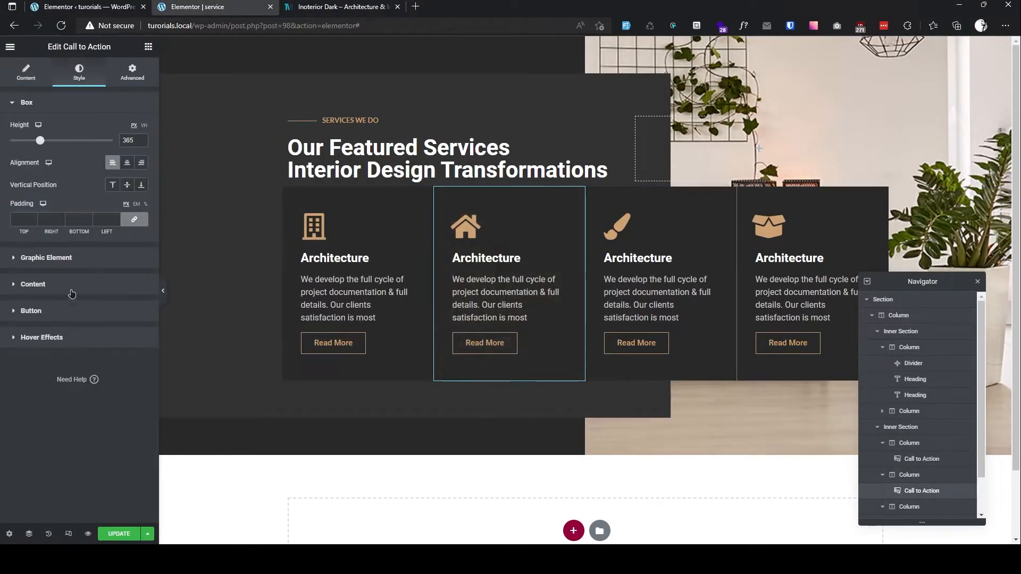
click(63, 339)
click(142, 392)
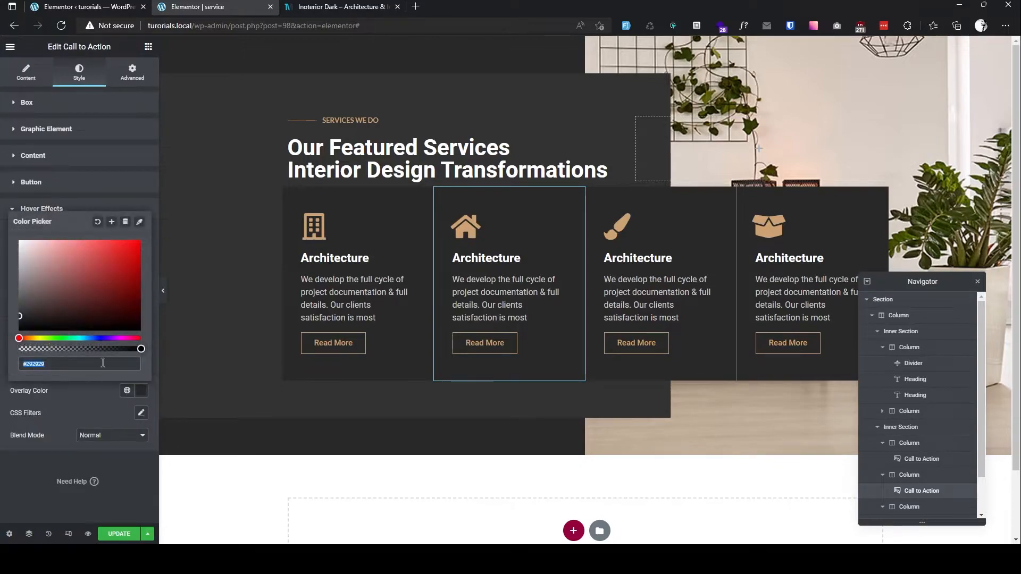
drag(140, 347, 78, 349)
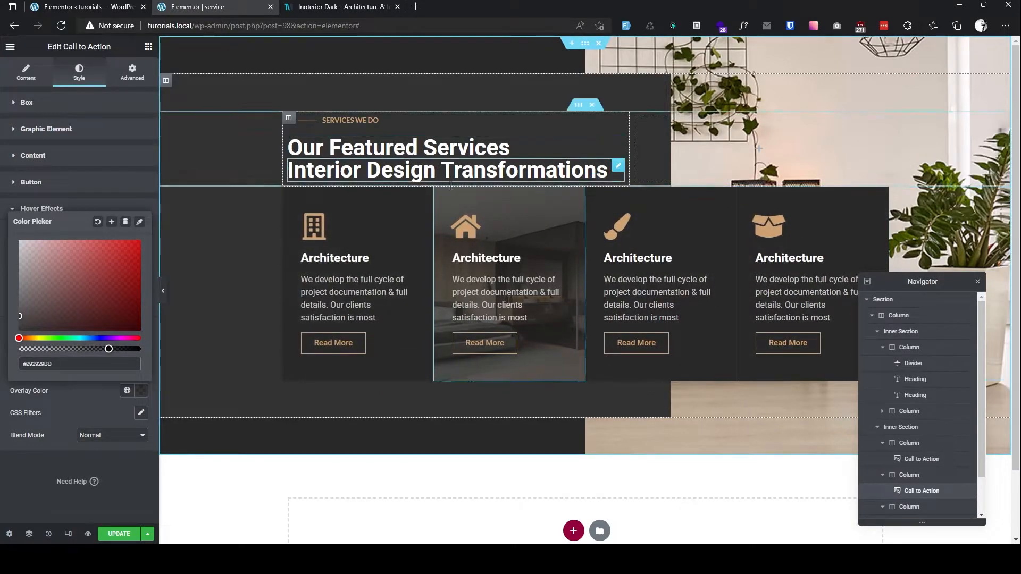
Step: Set the top margin of the cards' inner section to 30 px and update the page
click(579, 181)
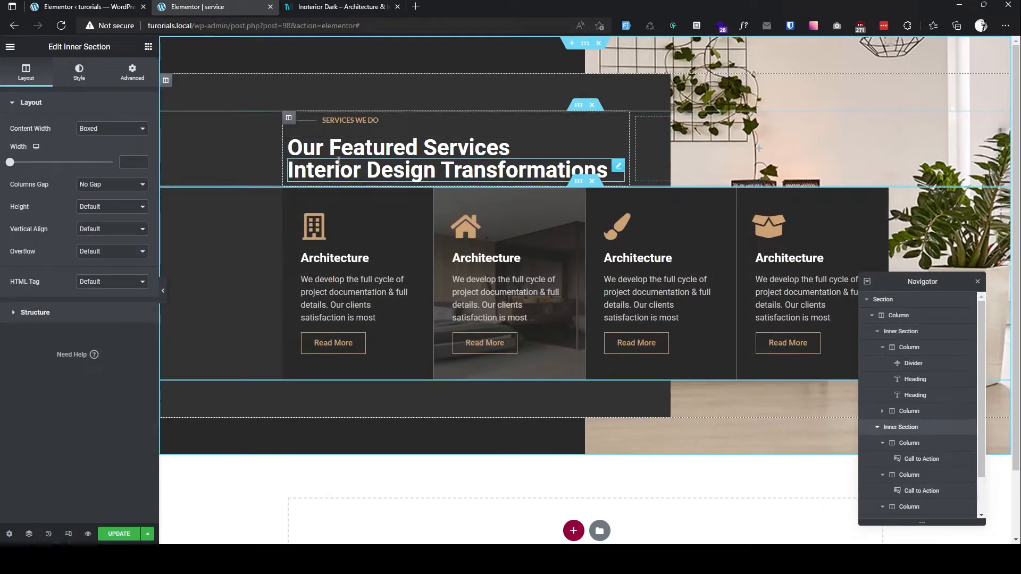
click(131, 73)
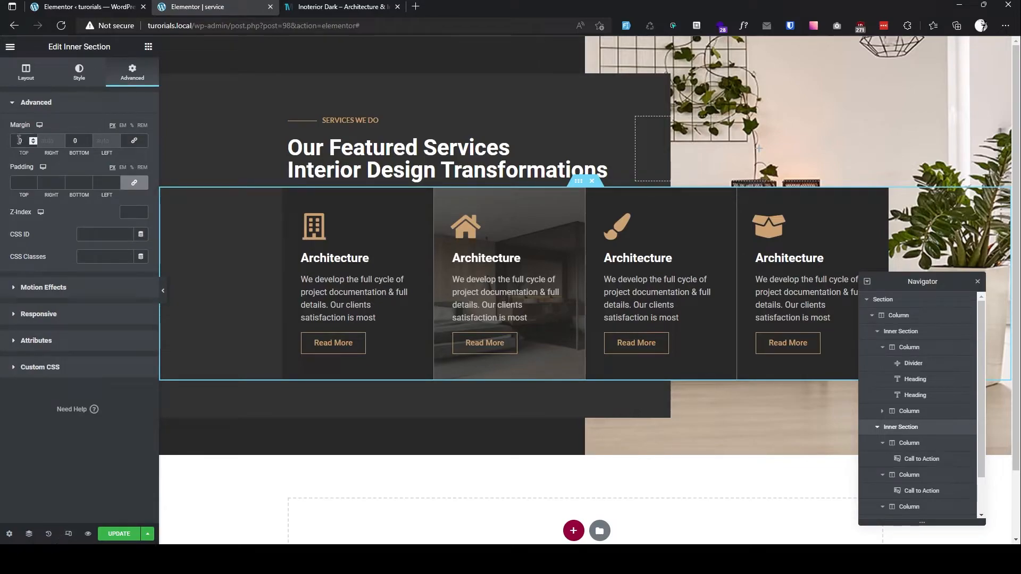
text(2)
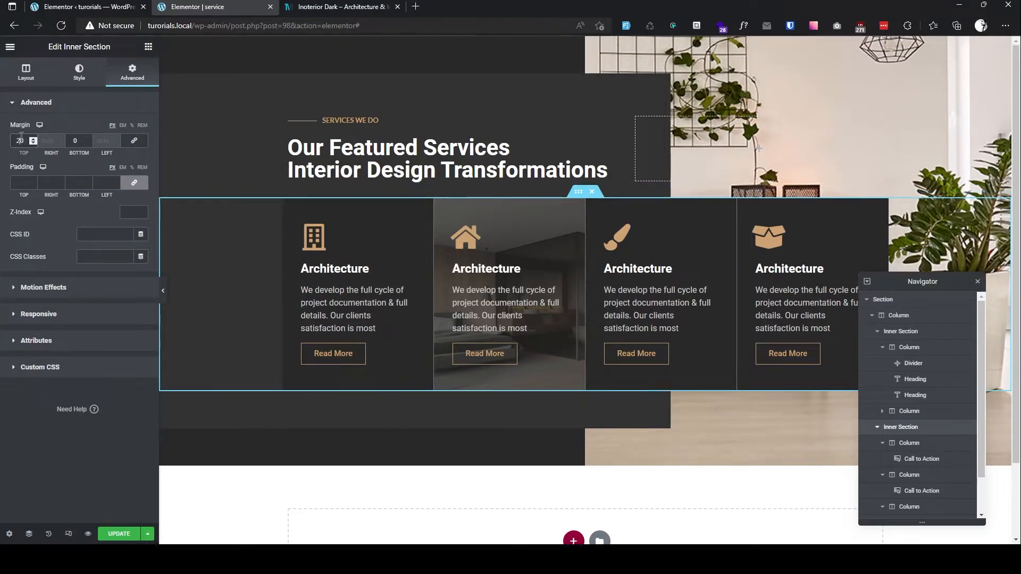
text(3)
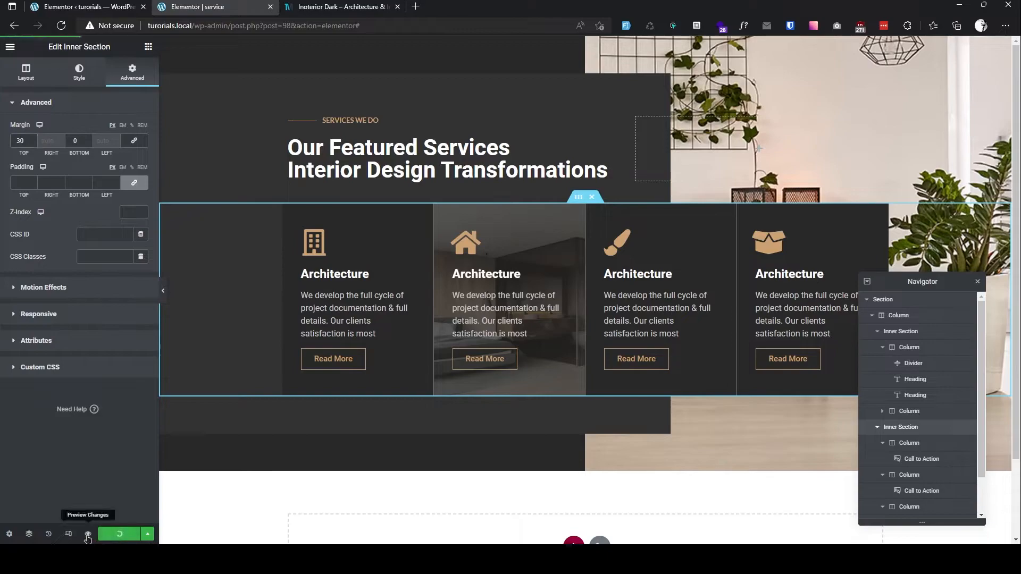
Step: Preview the page and compare its services section with the Inoterior reference for layout, spacing and card hover effect
click(88, 535)
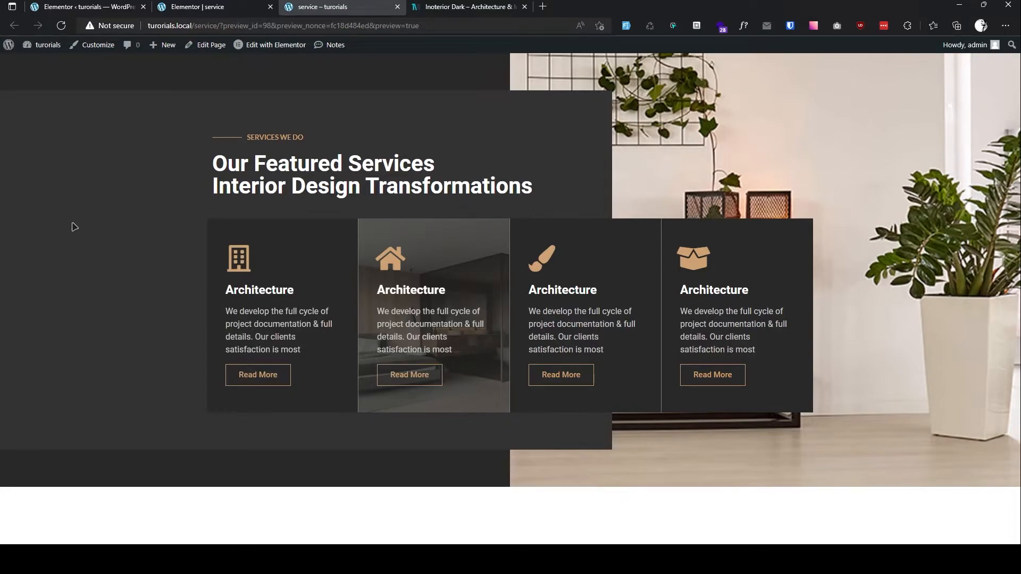
click(461, 3)
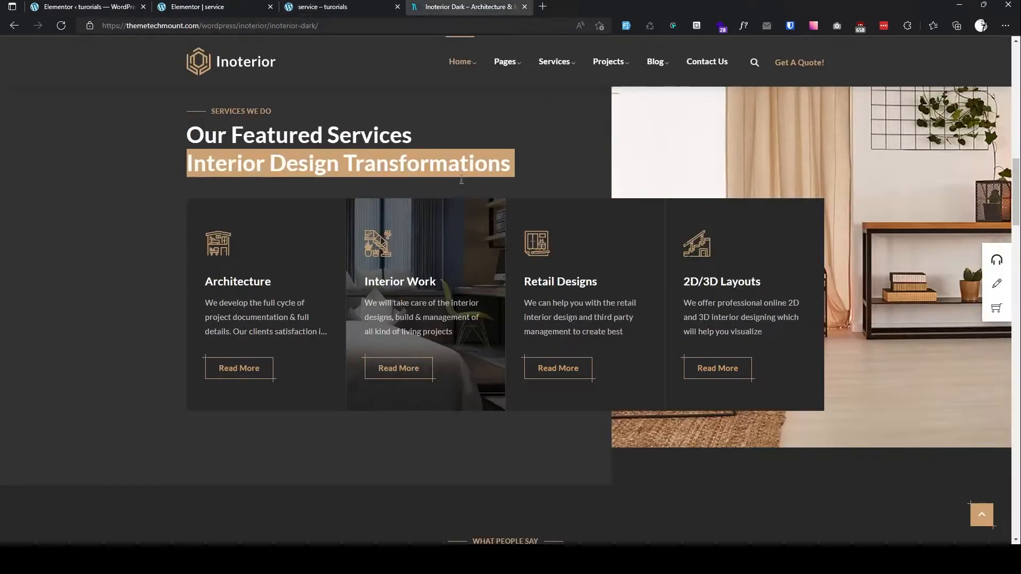
scroll(457, 172, up, 2)
click(372, 3)
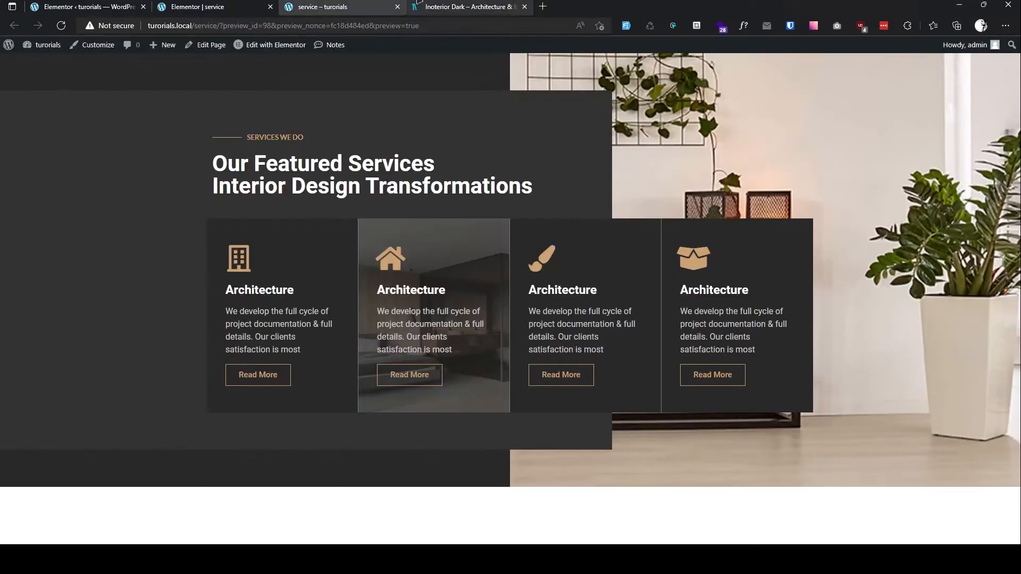
click(459, 3)
click(366, 3)
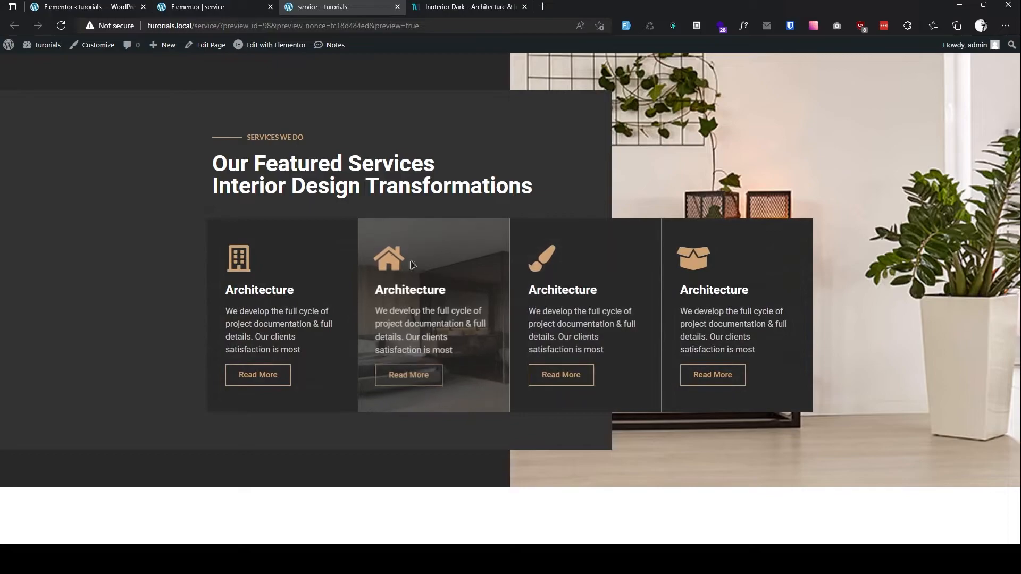
Step: Switch the Elementor editor to the tablet layout and set the first and second card columns' width to 50%
click(206, 4)
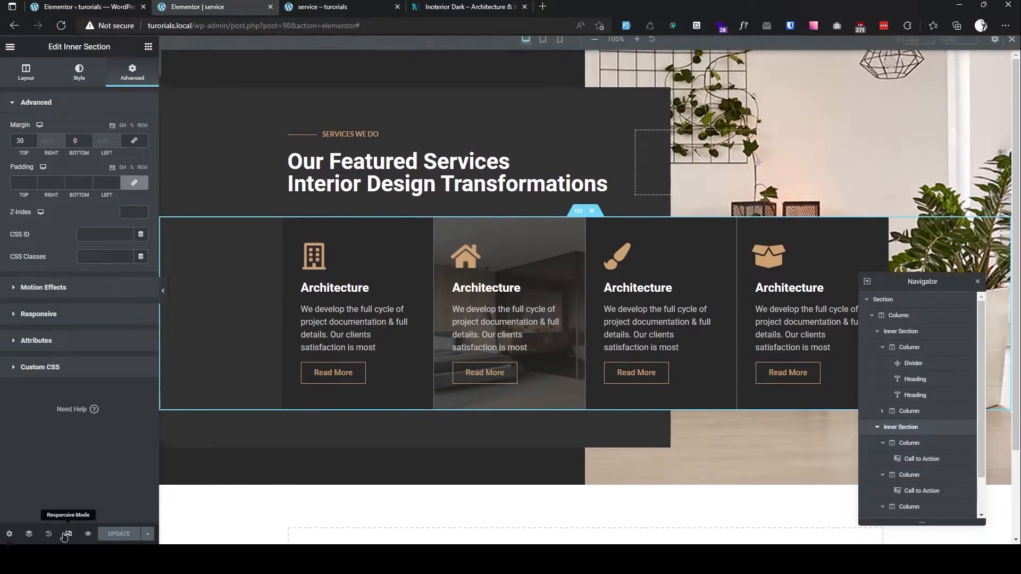
click(543, 48)
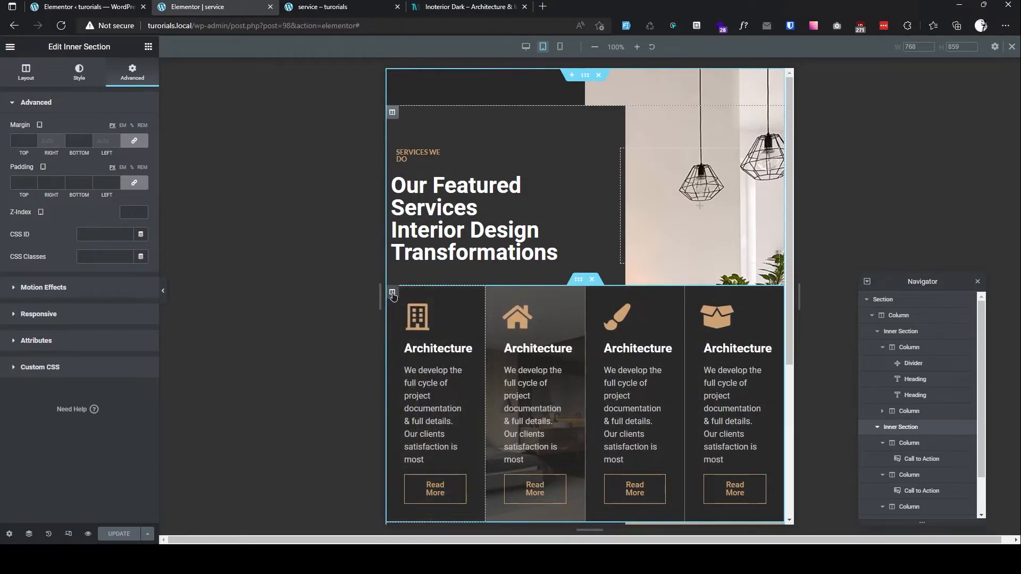
click(393, 293)
click(27, 71)
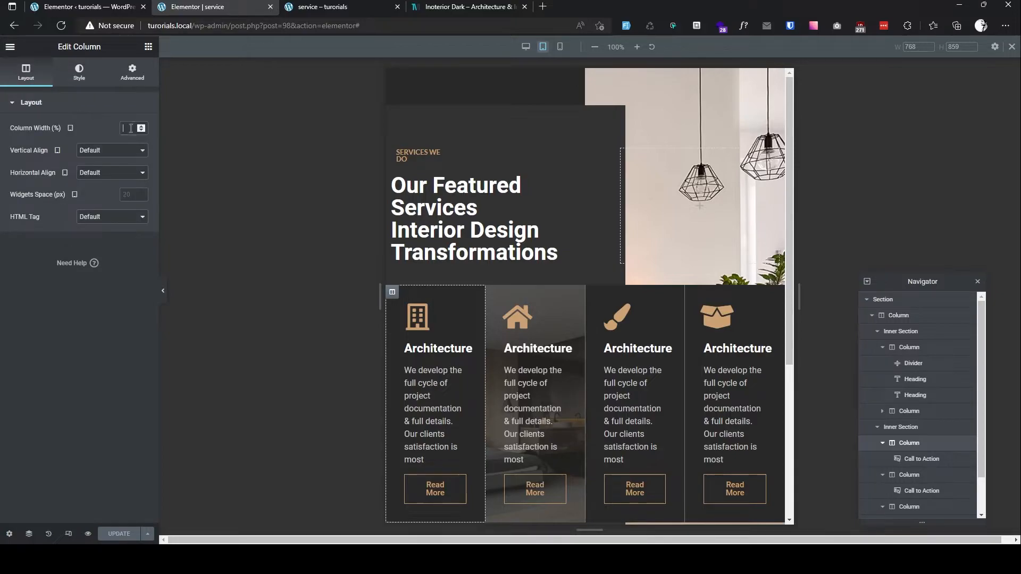
text(50)
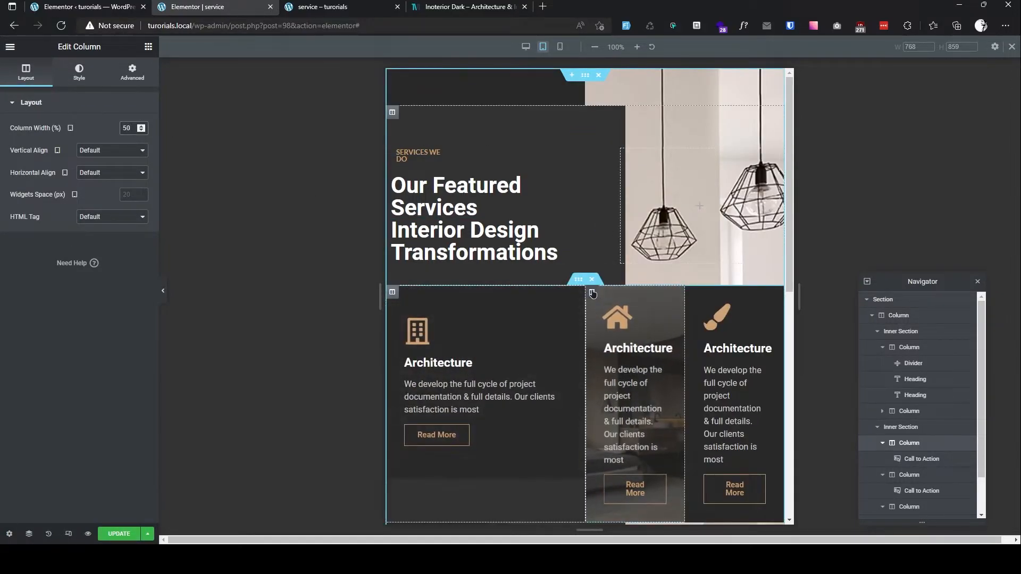
click(592, 292)
scroll(441, 266, down, 3)
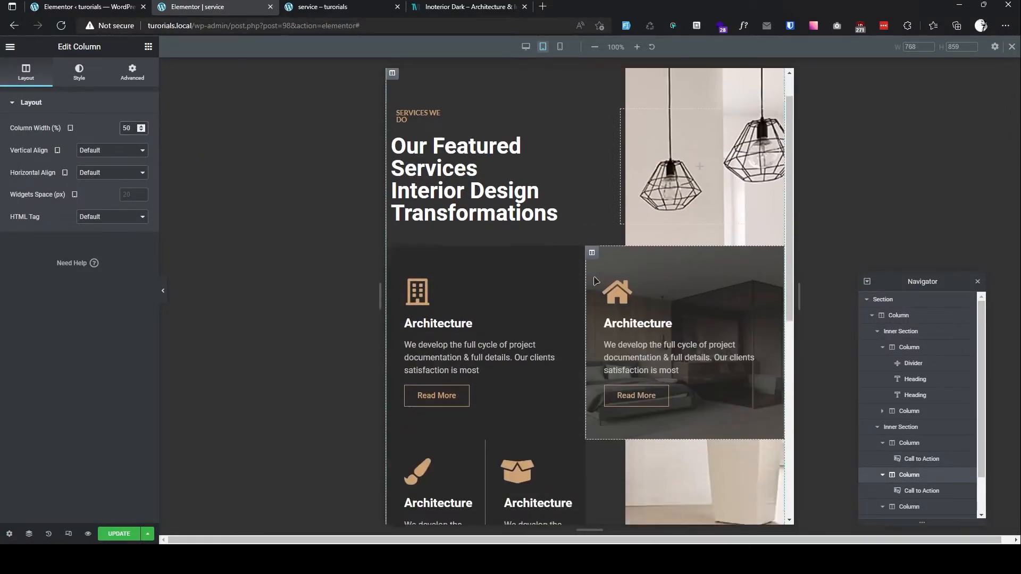
Step: Set the third and fourth card columns' tablet width to 50%
click(393, 349)
click(131, 128)
text(50)
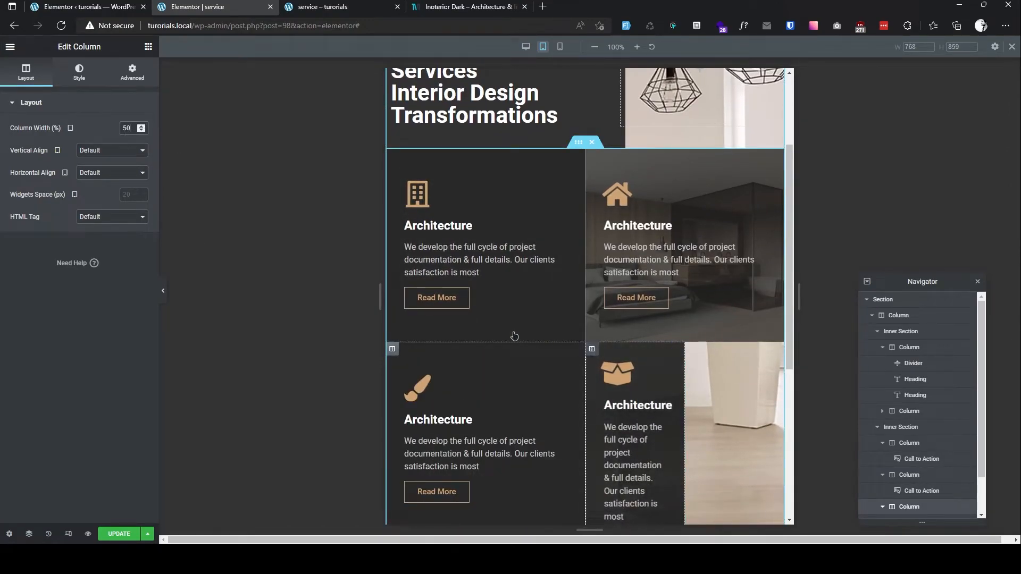
click(592, 349)
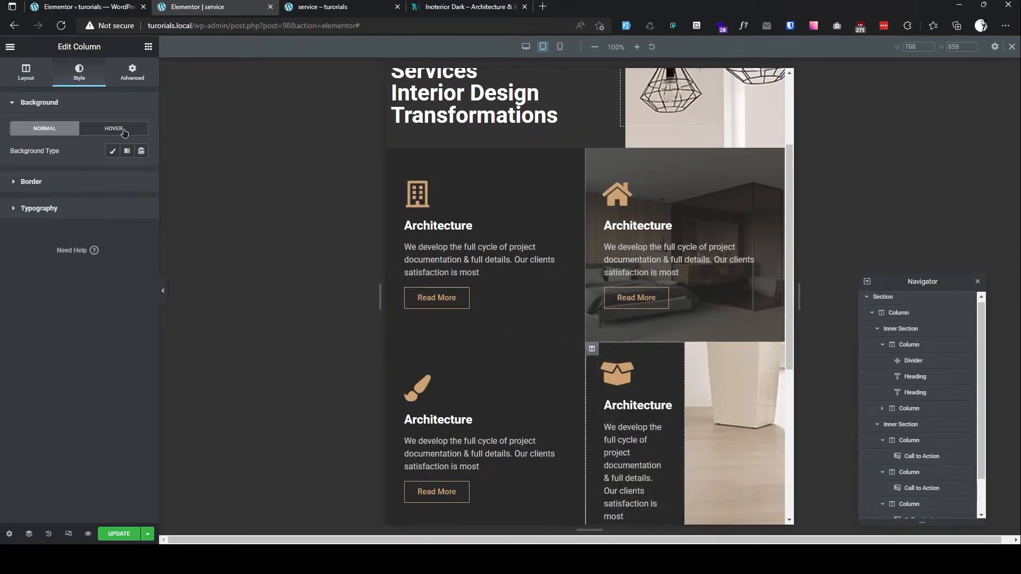
click(25, 72)
click(124, 131)
text(50)
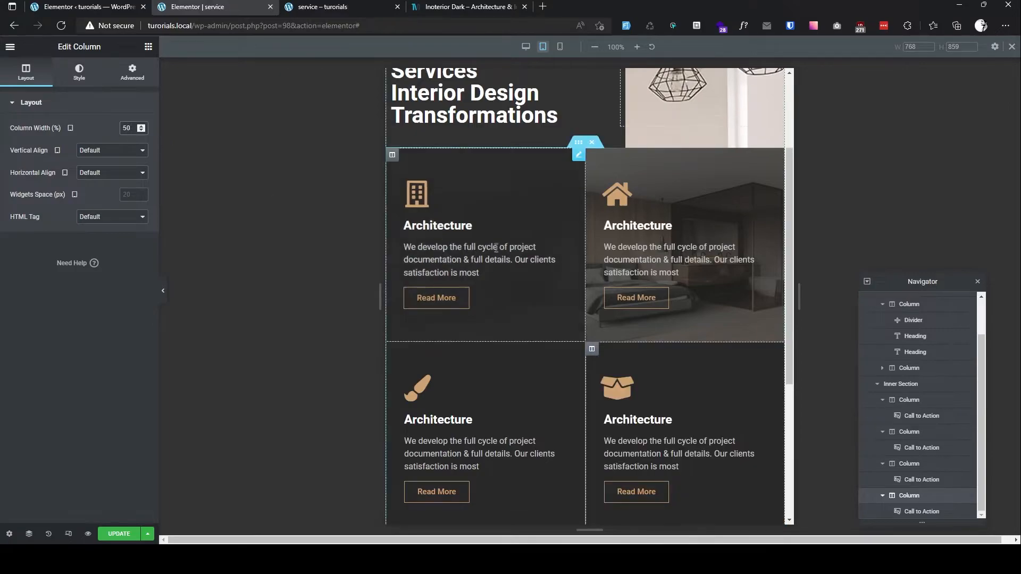
Step: Set the main column's tablet padding to 30 px on all sides
scroll(526, 123, up, 3)
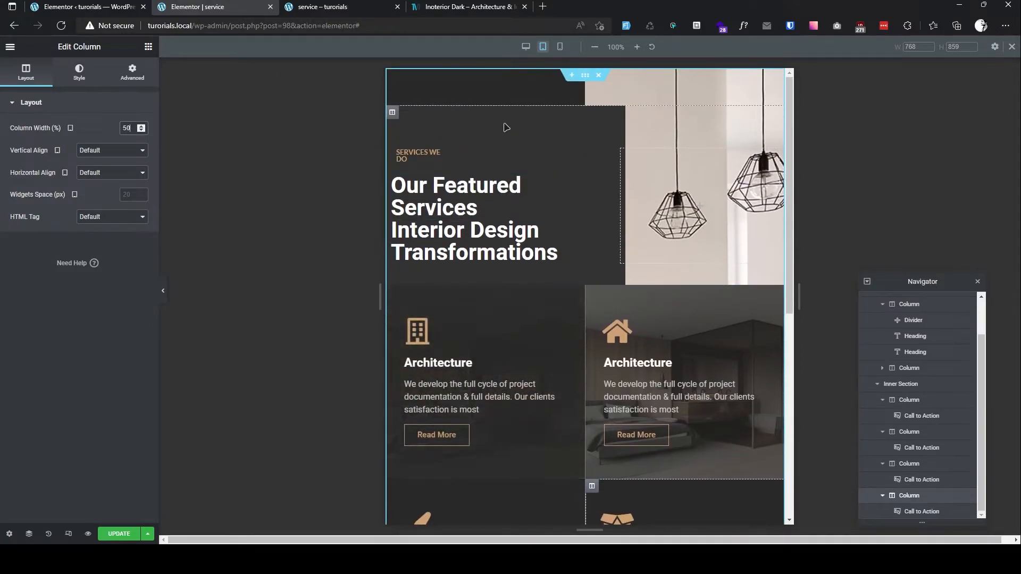
click(393, 113)
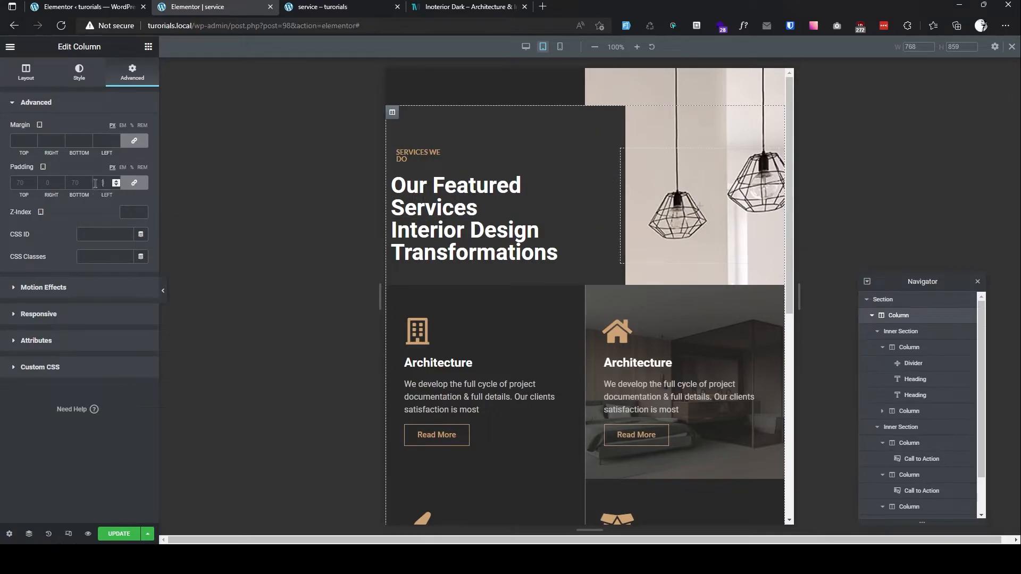
text(30)
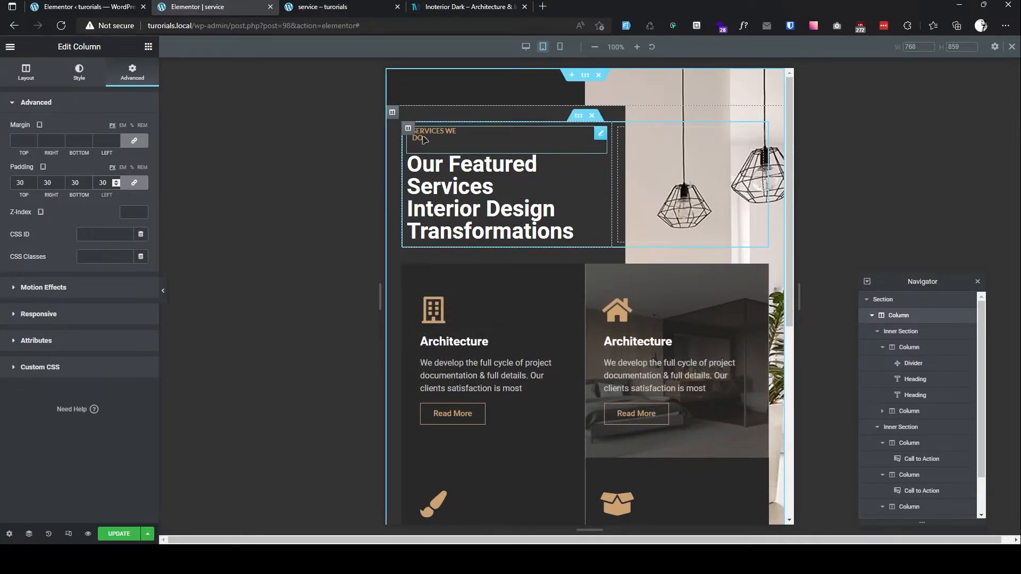
Step: Set the tablet width of the column holding the headings to 60%
drag(407, 127, 410, 130)
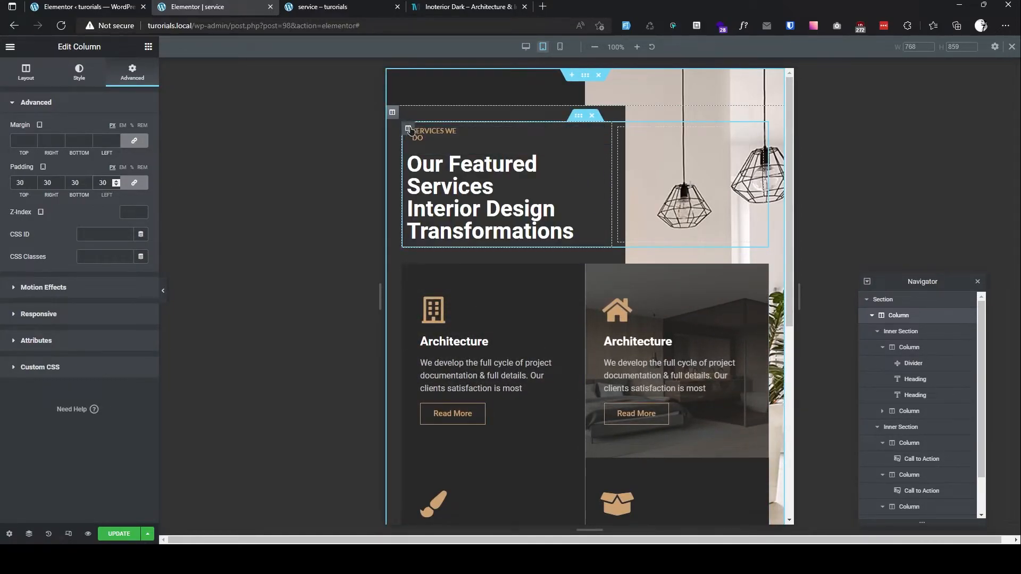
click(409, 129)
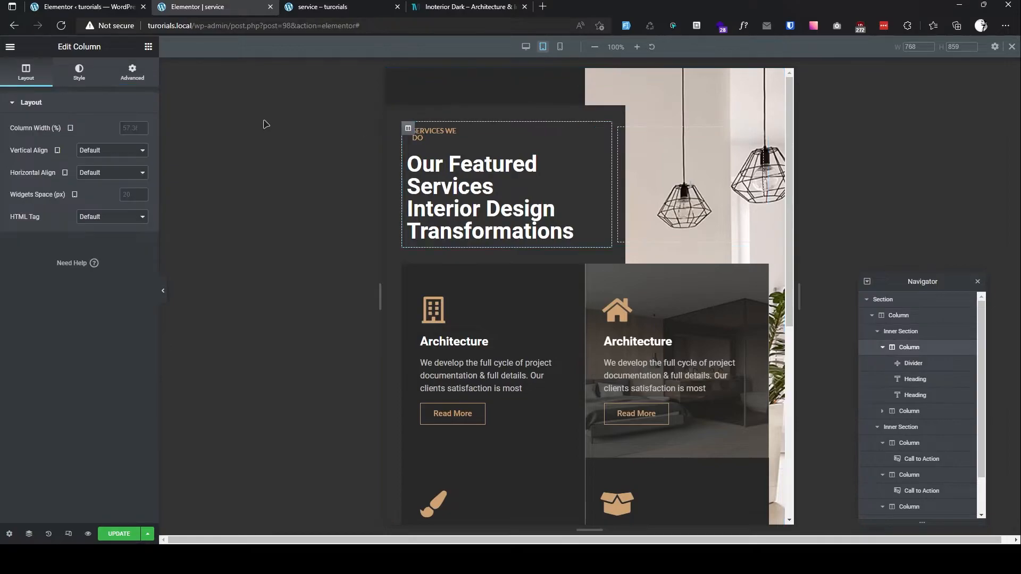
click(127, 128)
text(60)
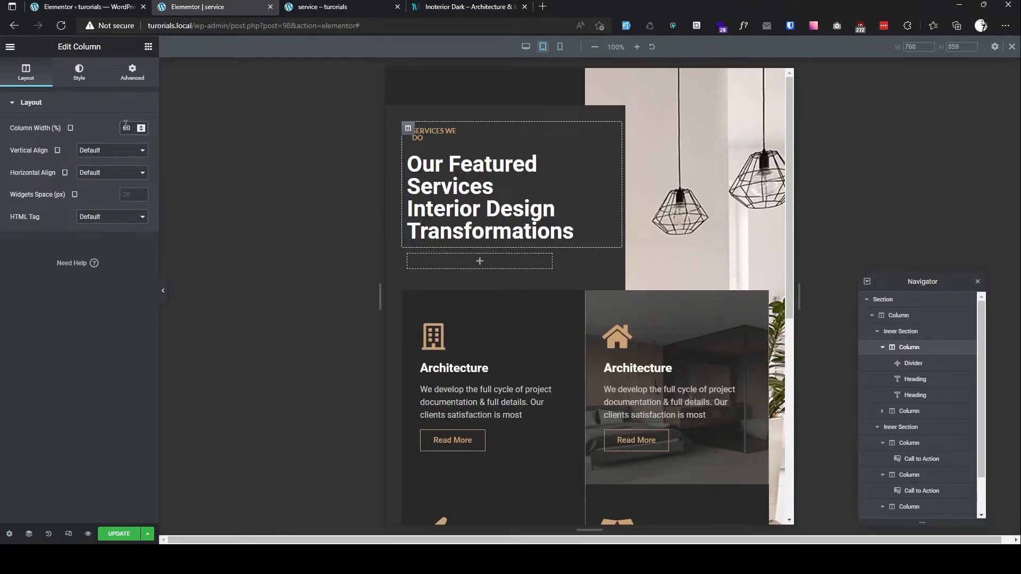
Step: Set the "Our Featured Services" heading's tablet font size to 32 px and copy its style to the "Interior Design Transformations" heading
click(610, 161)
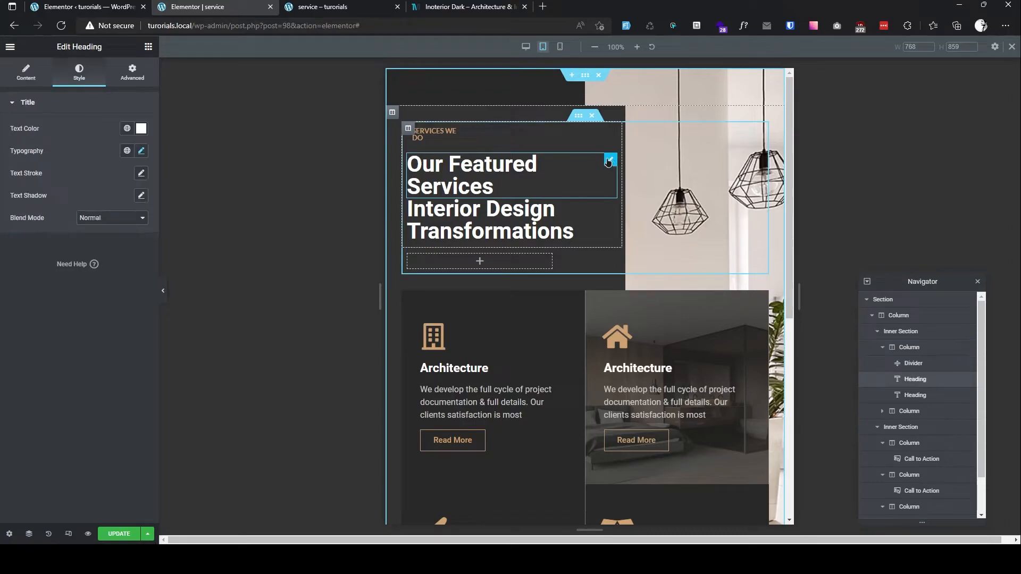
click(141, 151)
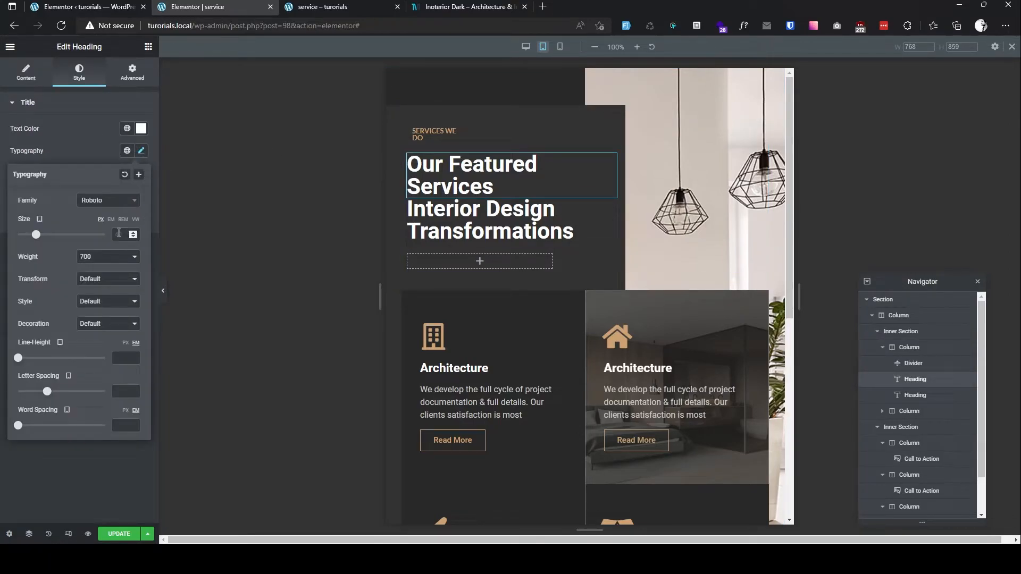
text(32)
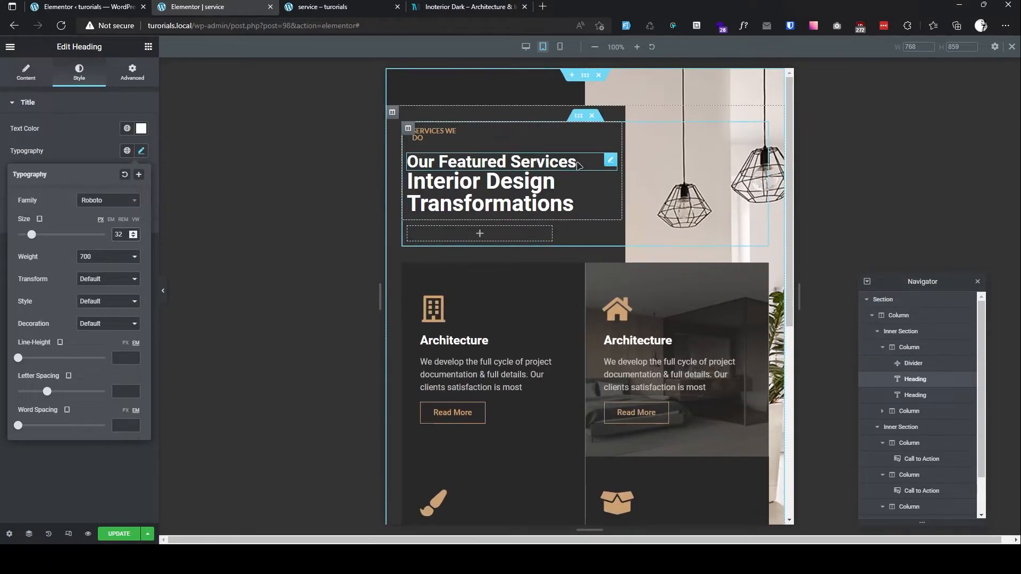
right_click(581, 164)
click(603, 205)
right_click(556, 195)
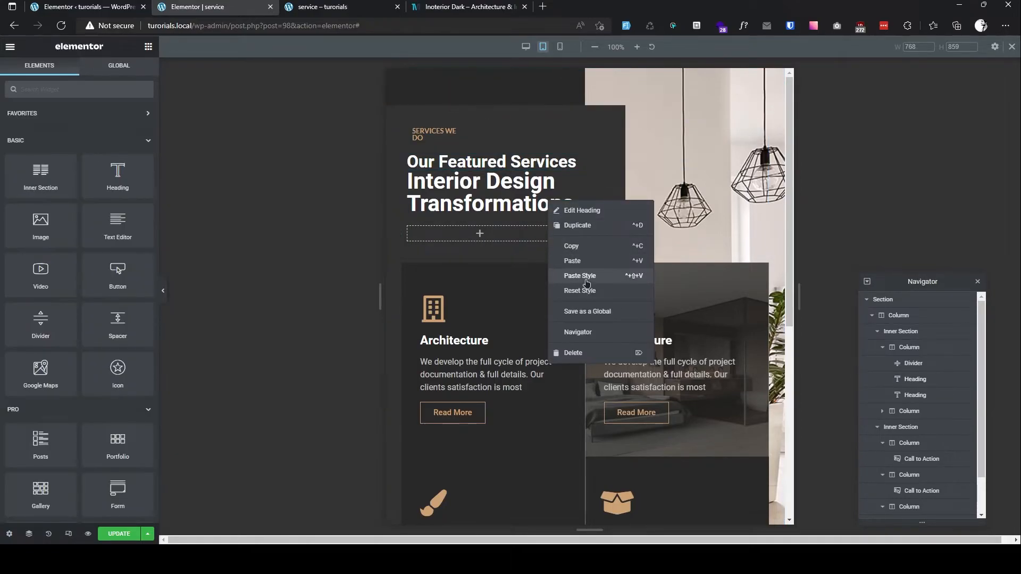
click(585, 282)
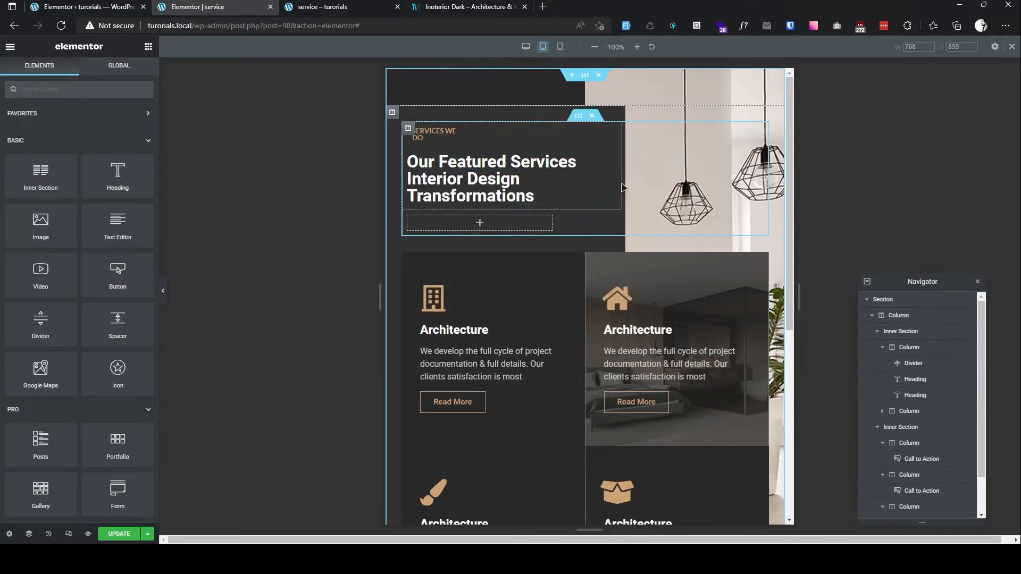
Step: Set the tablet width of the column holding the headings to 70% and update the page
click(408, 128)
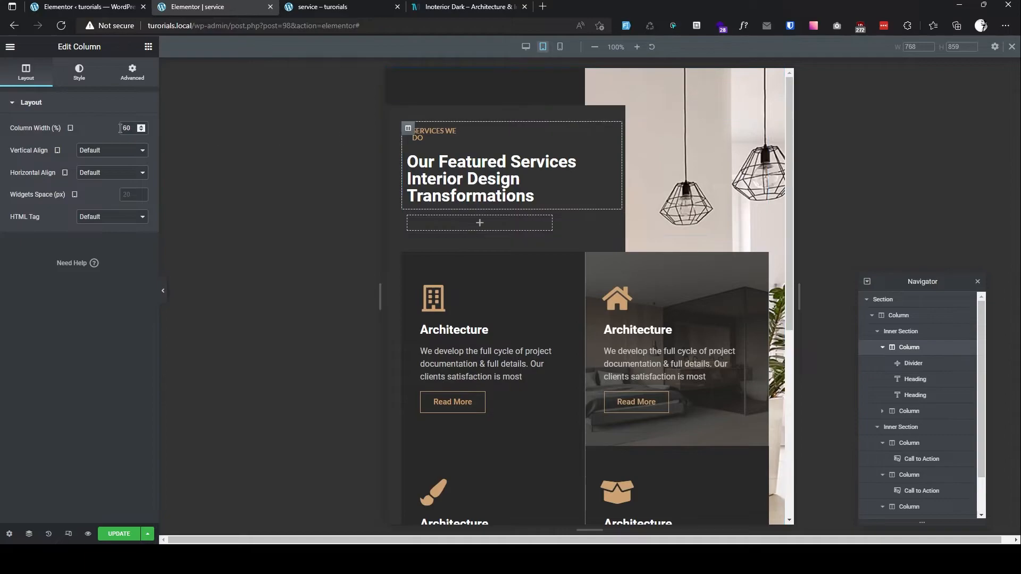
text(7)
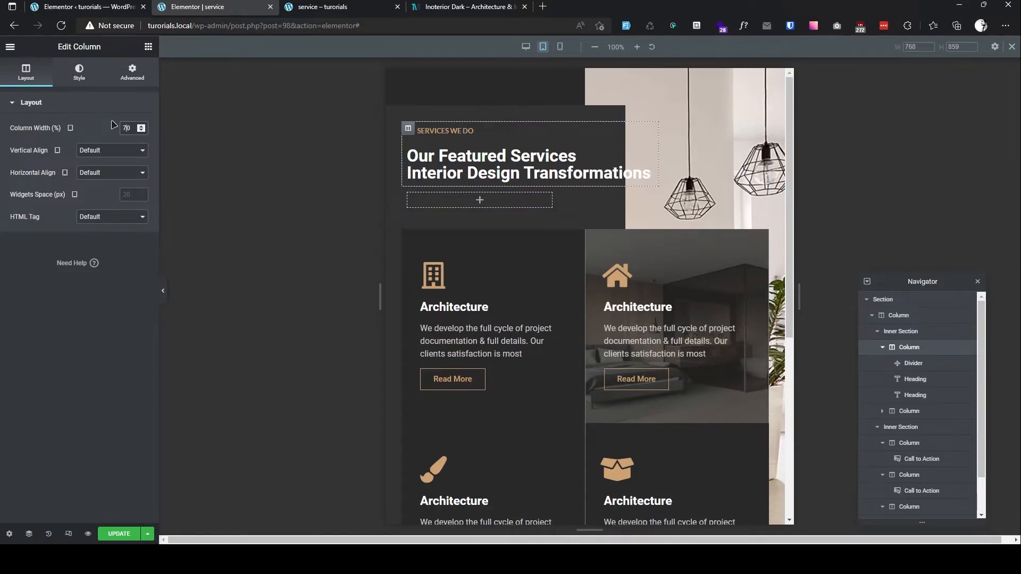
scroll(650, 287, down, 6)
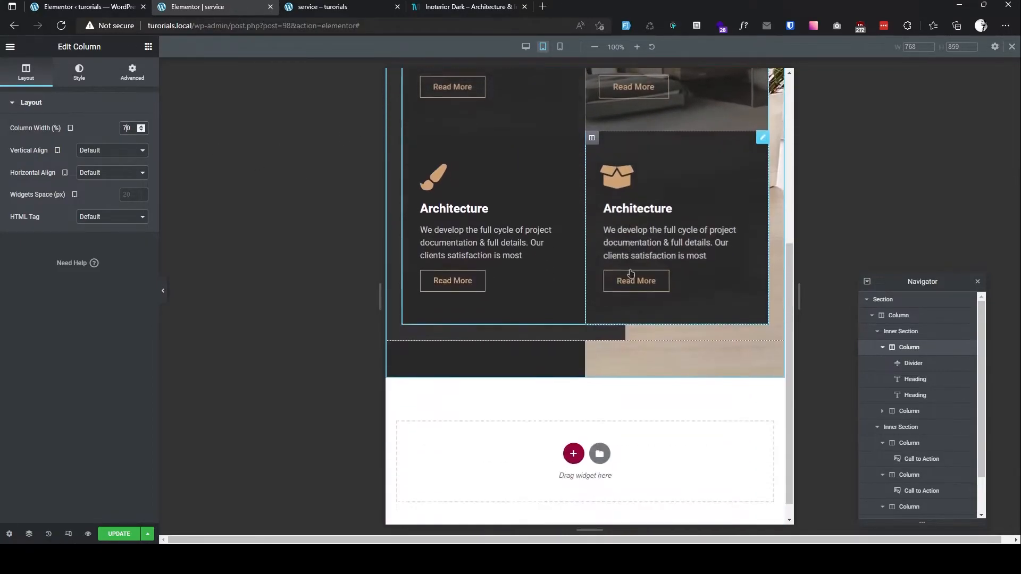
scroll(532, 340, up, 6)
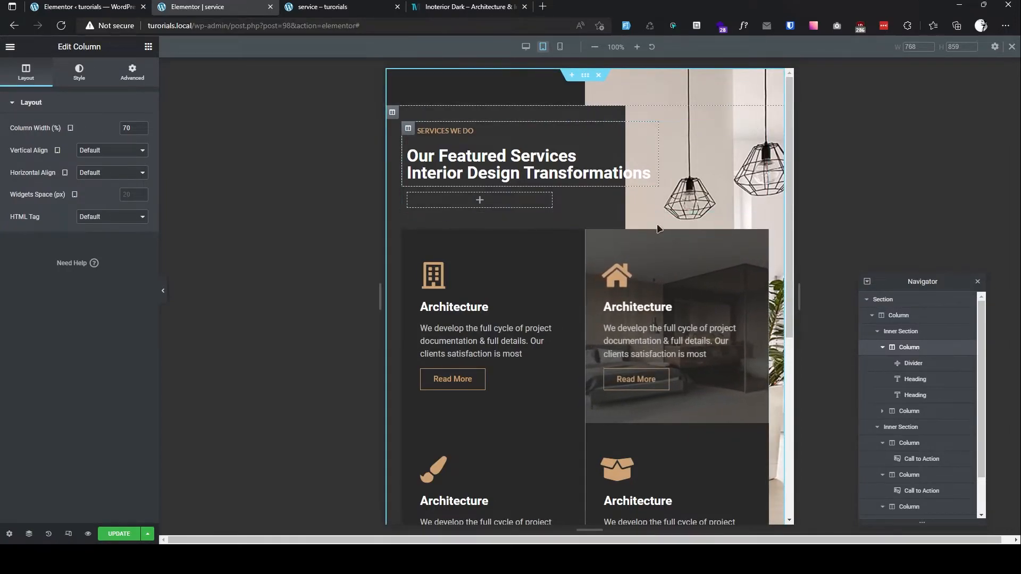
click(119, 534)
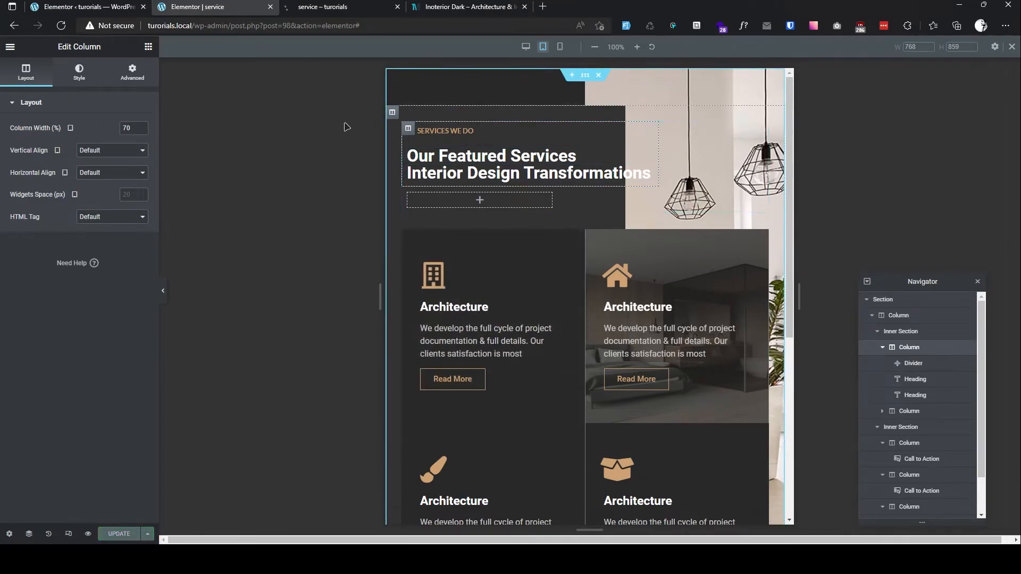
Step: Assign the CSS class main_sec to the outer section
click(87, 77)
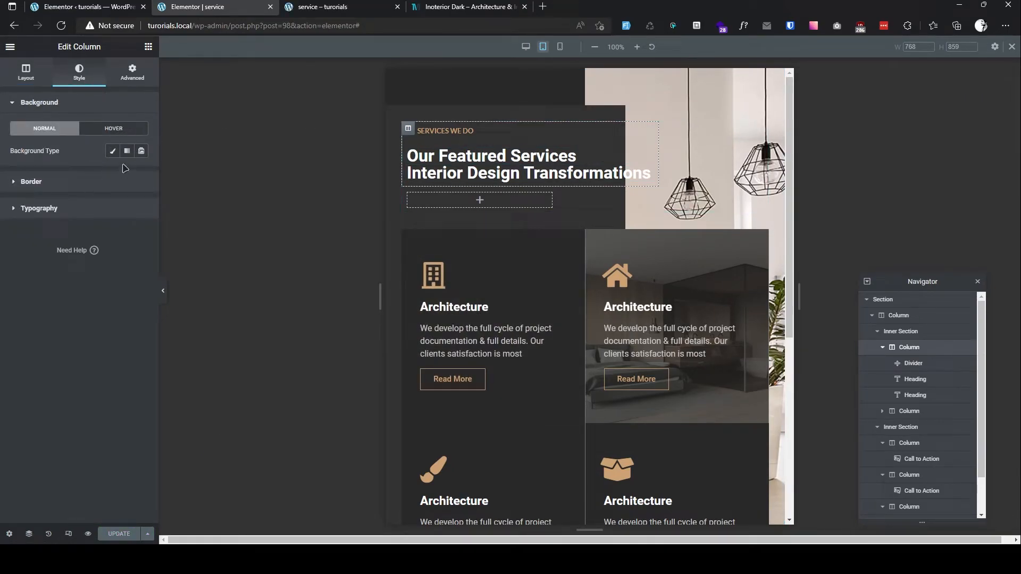
click(392, 112)
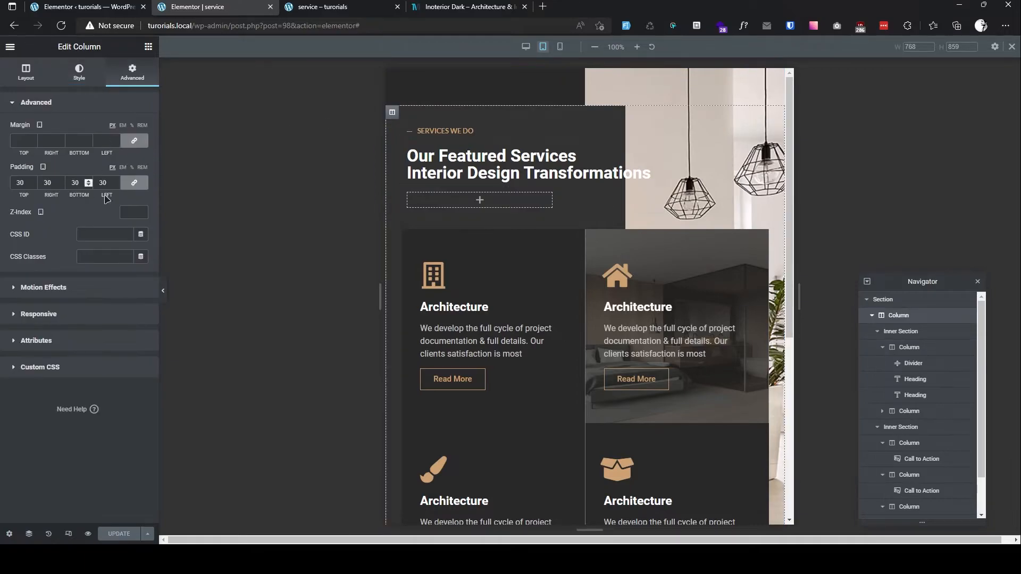
click(79, 81)
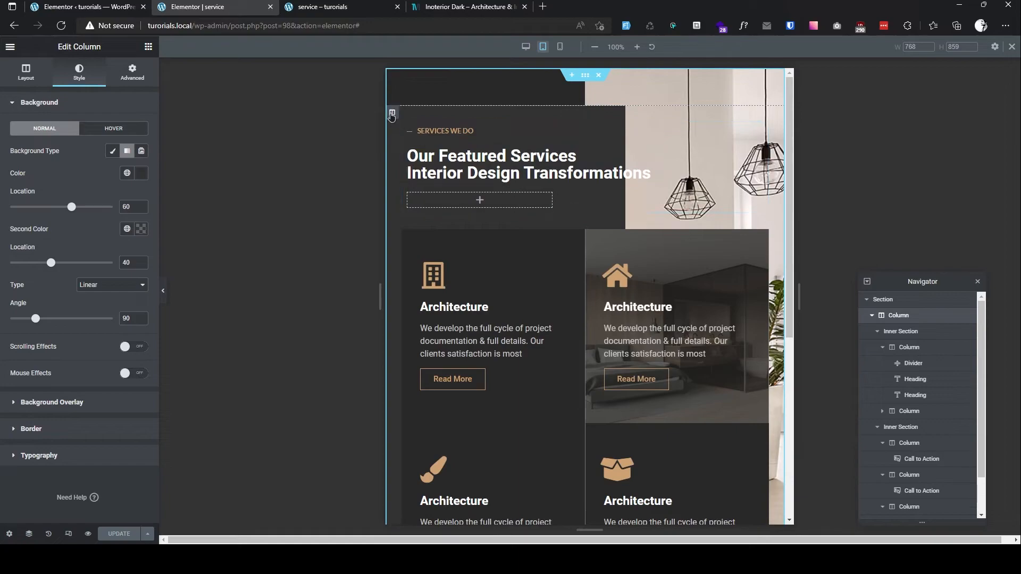
click(585, 75)
click(129, 82)
click(104, 257)
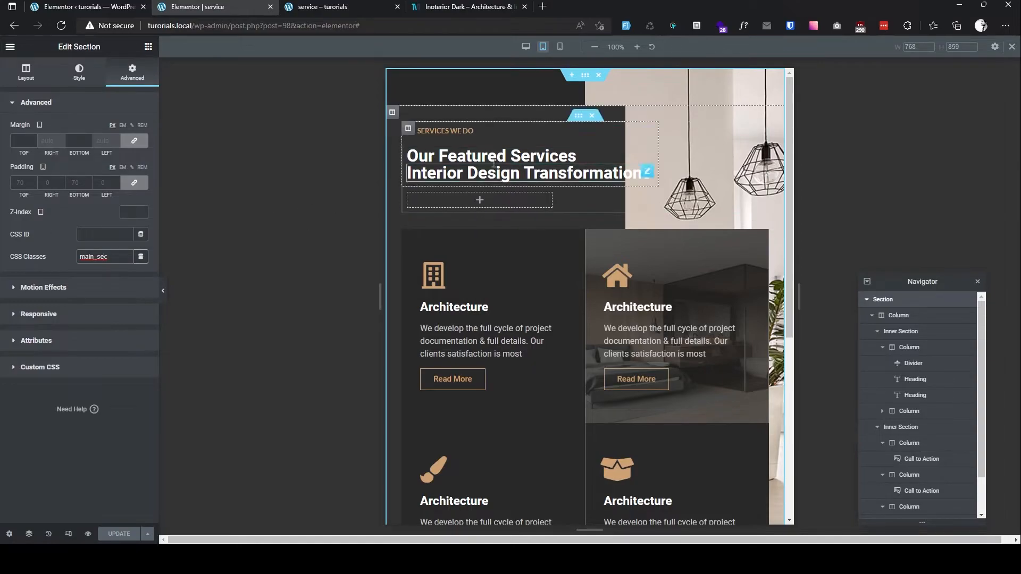
Step: Assign the CSS class main_col to the main column and update the page
click(393, 112)
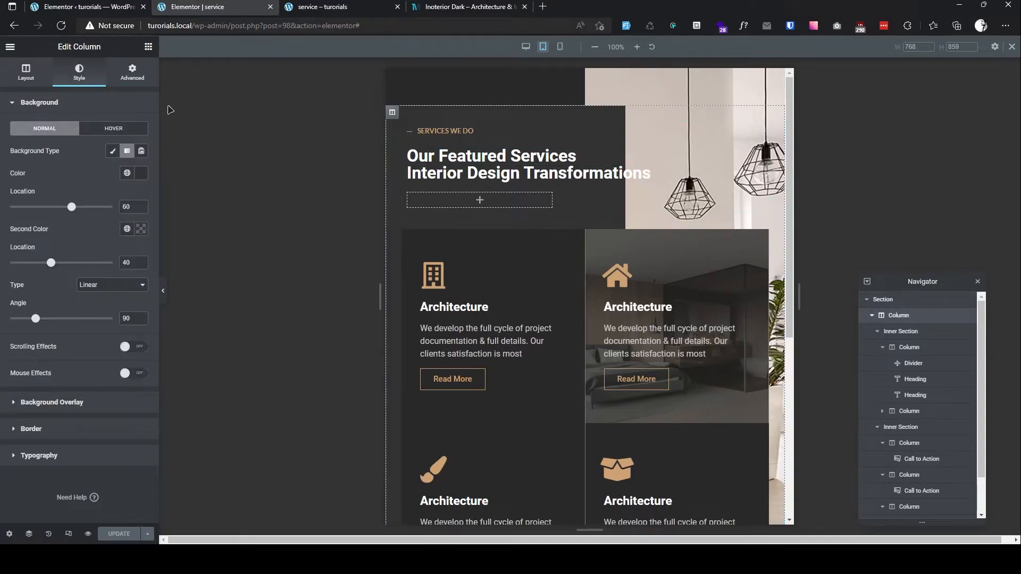
click(132, 72)
click(108, 254)
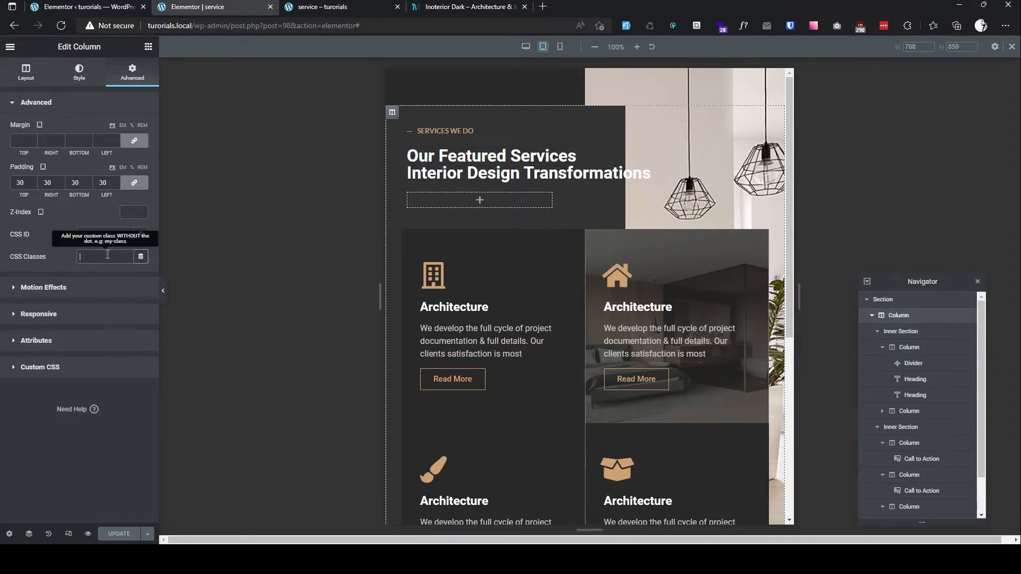
text(main_col)
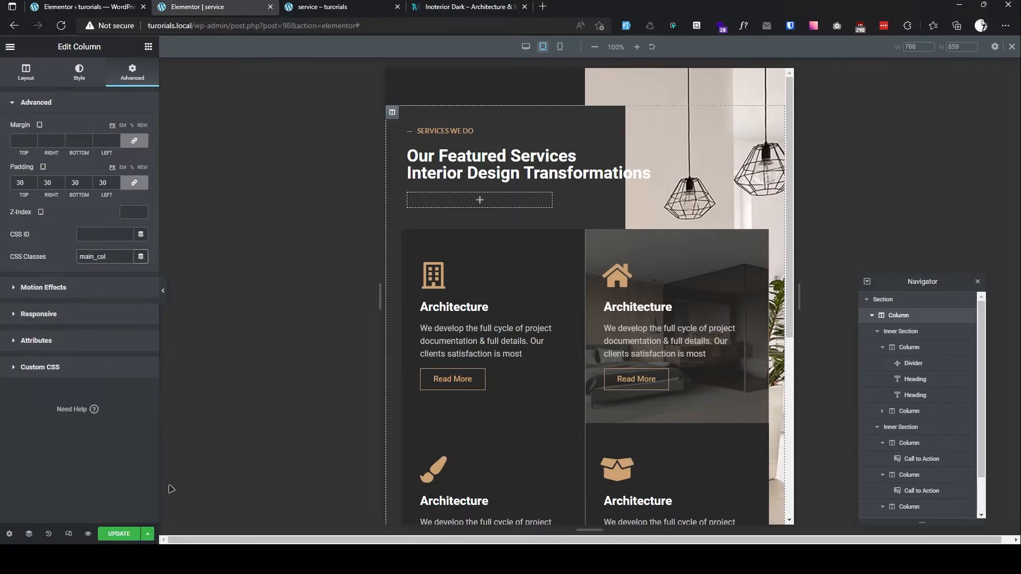
click(122, 534)
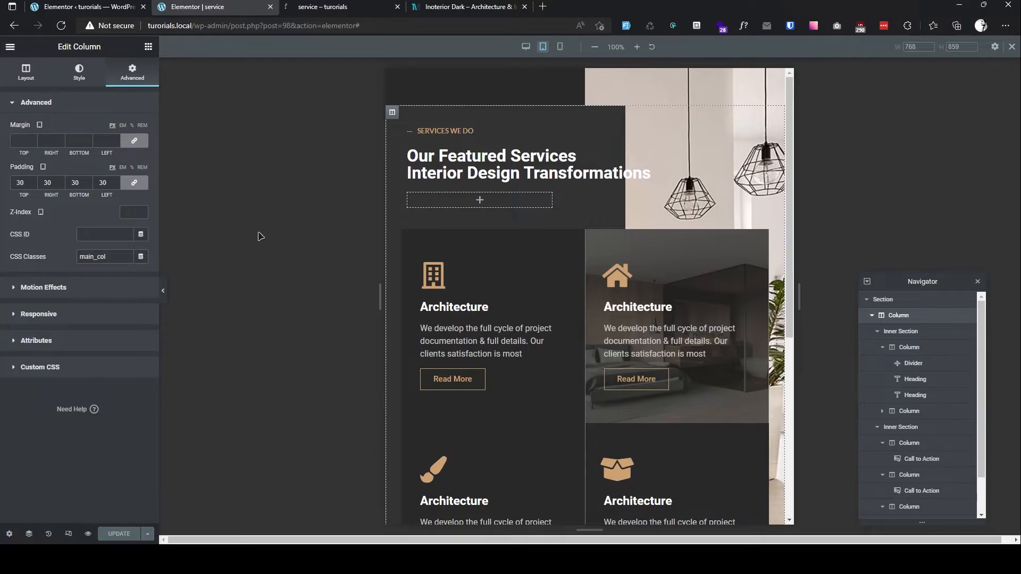
Step: Show the service page preview in the browser's device emulation with iPad Air dimensions
click(351, 7)
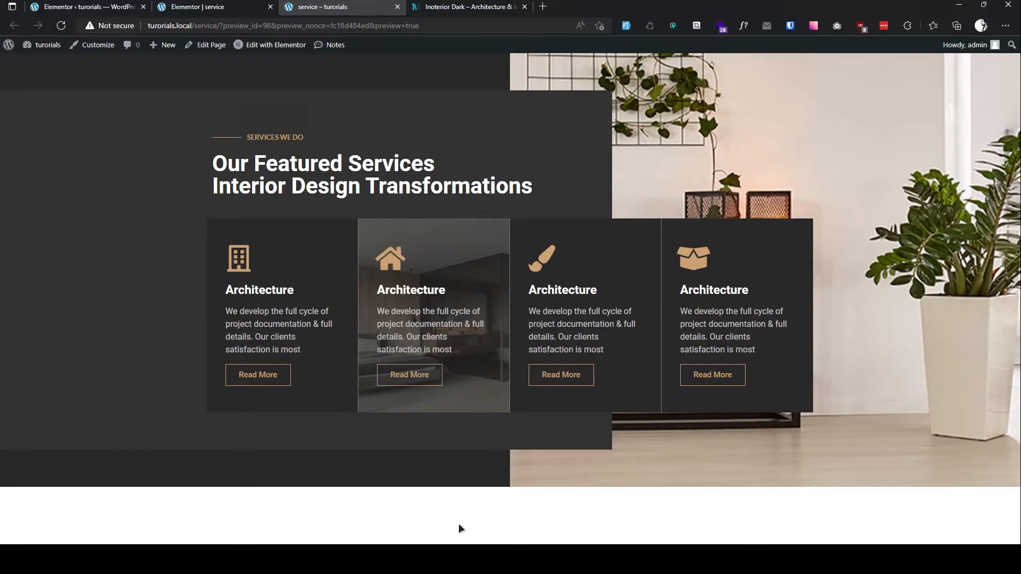
key(F12)
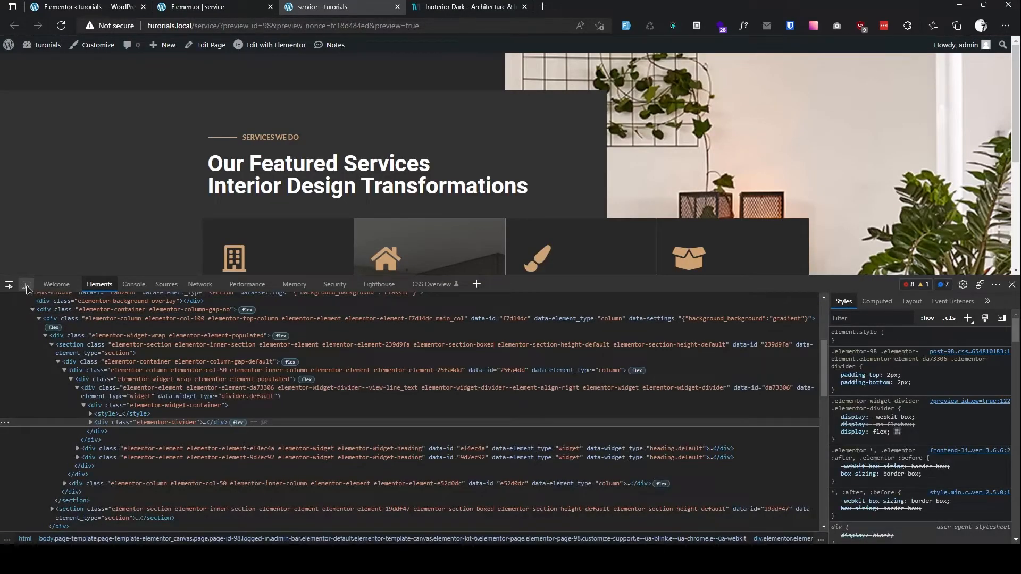
click(26, 286)
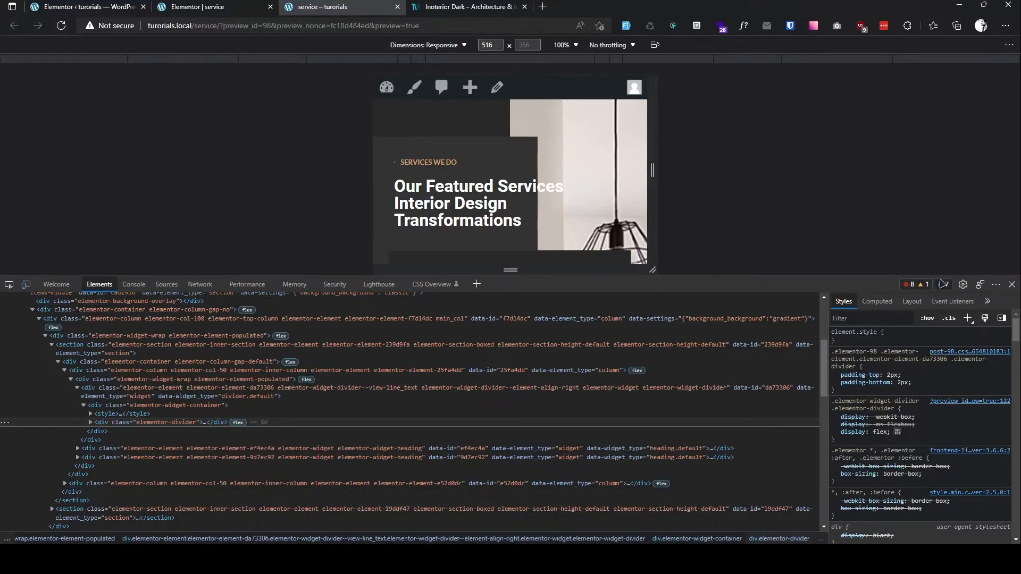
drag(855, 275, 855, 467)
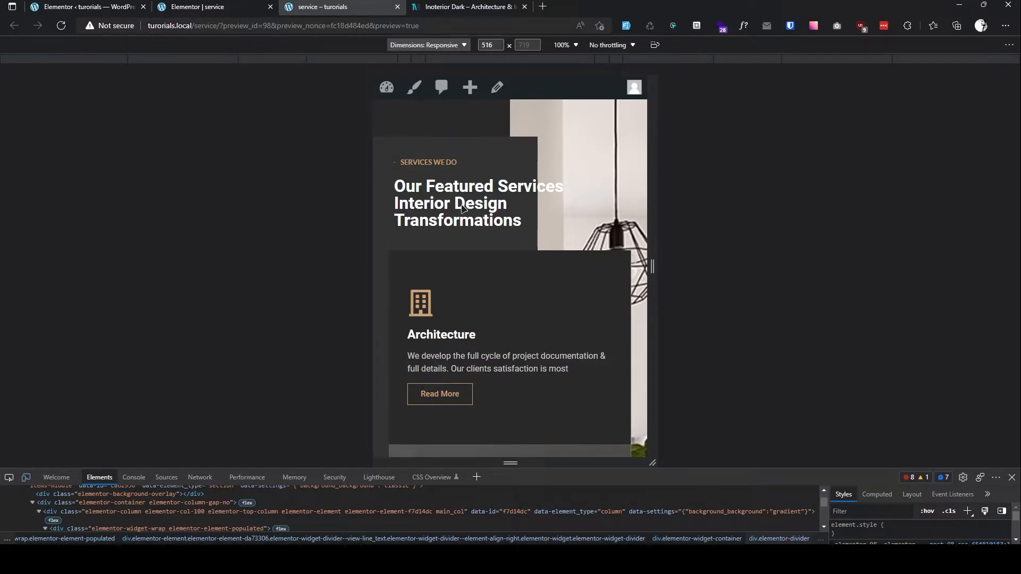
click(455, 187)
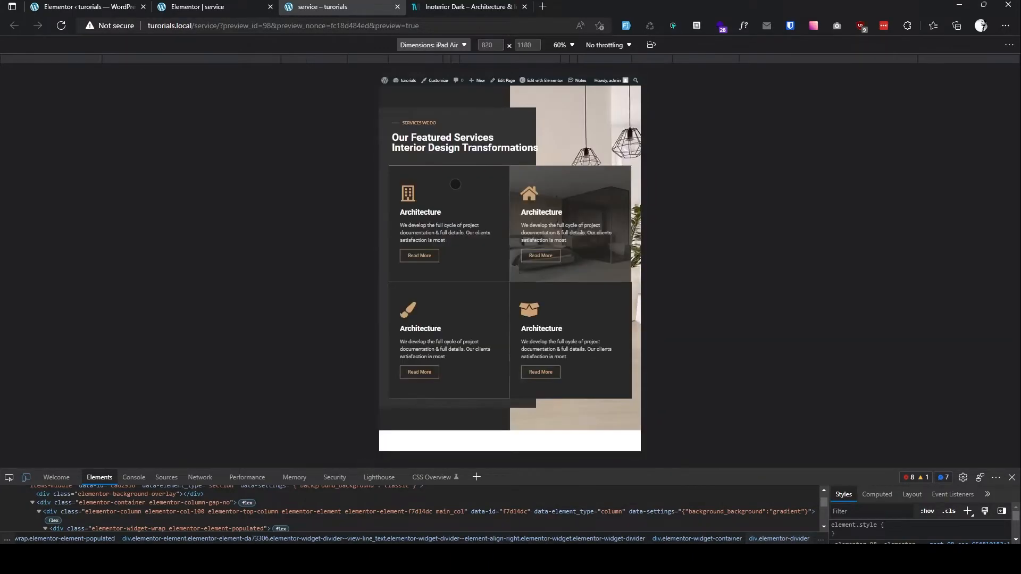
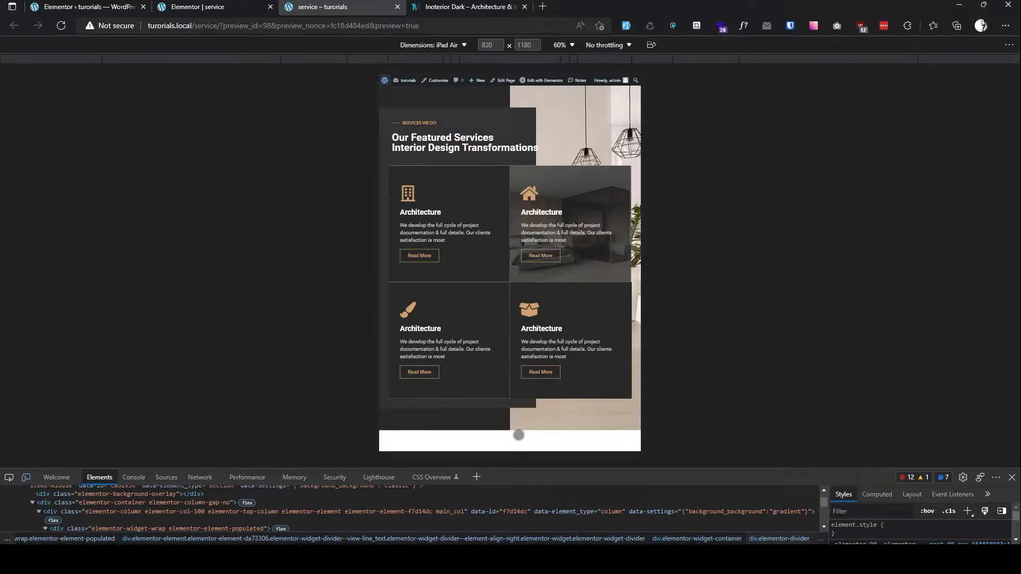
Step: Inspect the main_col column and its inner widget wrap in the page's markup to examine their width and gradient background rules
click(531, 529)
drag(532, 471, 532, 295)
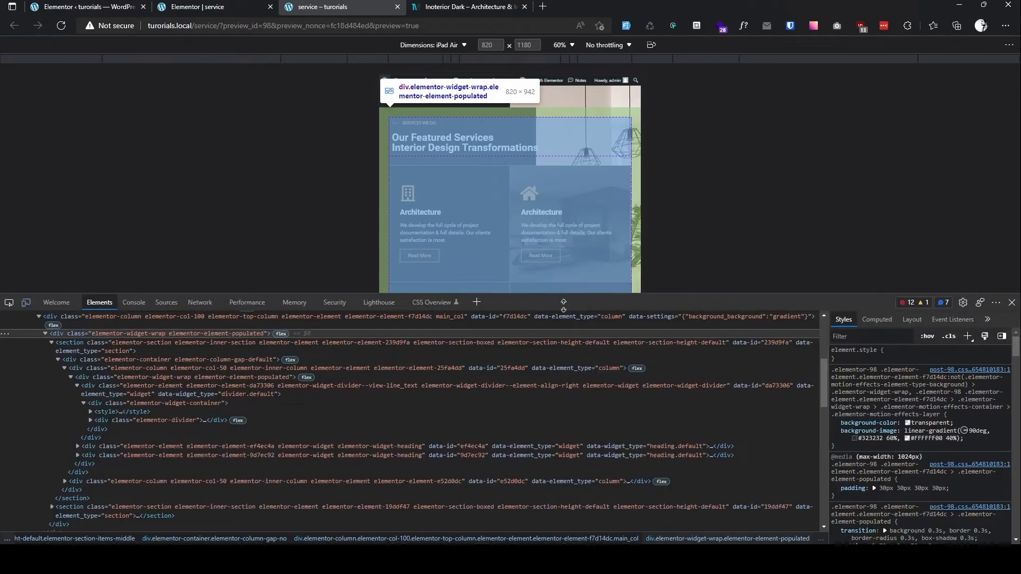
click(418, 353)
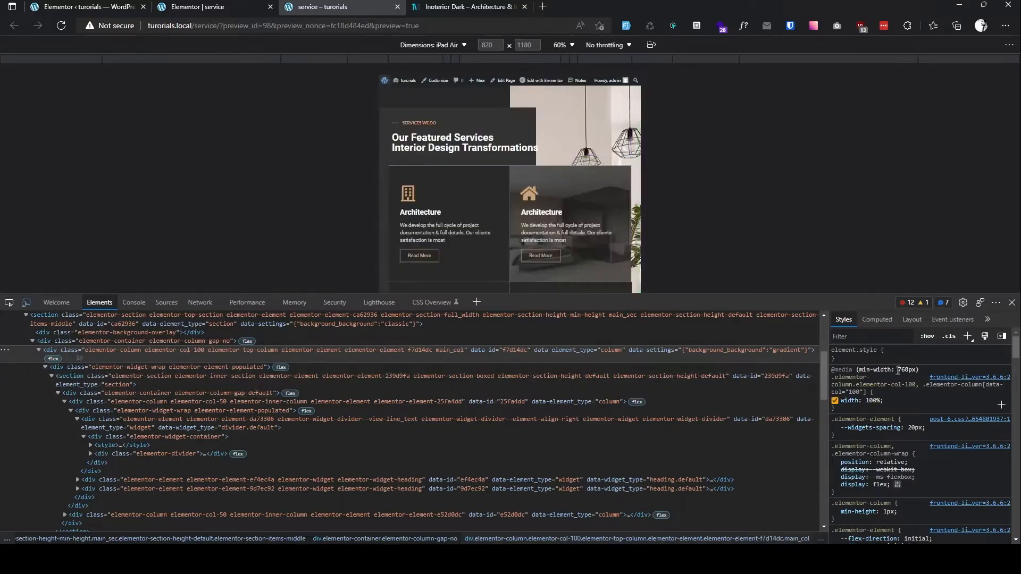
drag(824, 435, 754, 435)
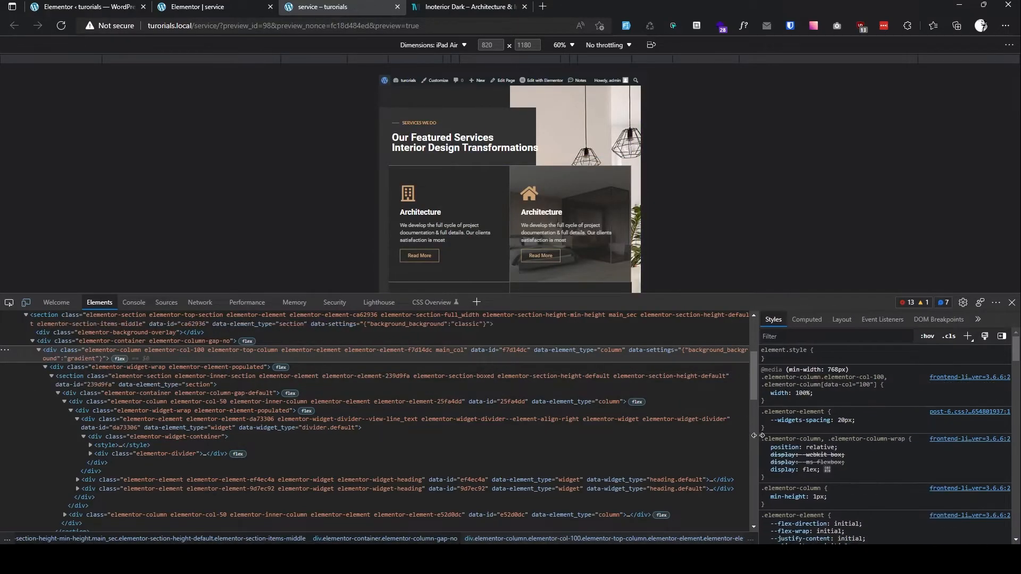
scroll(826, 486, down, 2)
scroll(826, 486, up, 2)
click(234, 368)
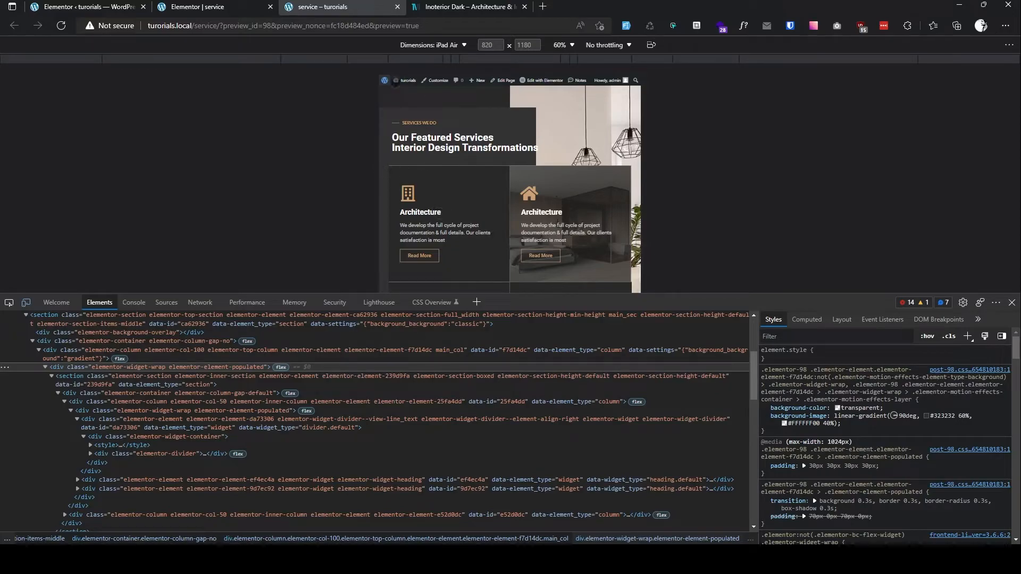
Step: Search the WordPress plugin directory for "simple css js", then install and activate the Simple Custom CSS and JS plugin
click(90, 7)
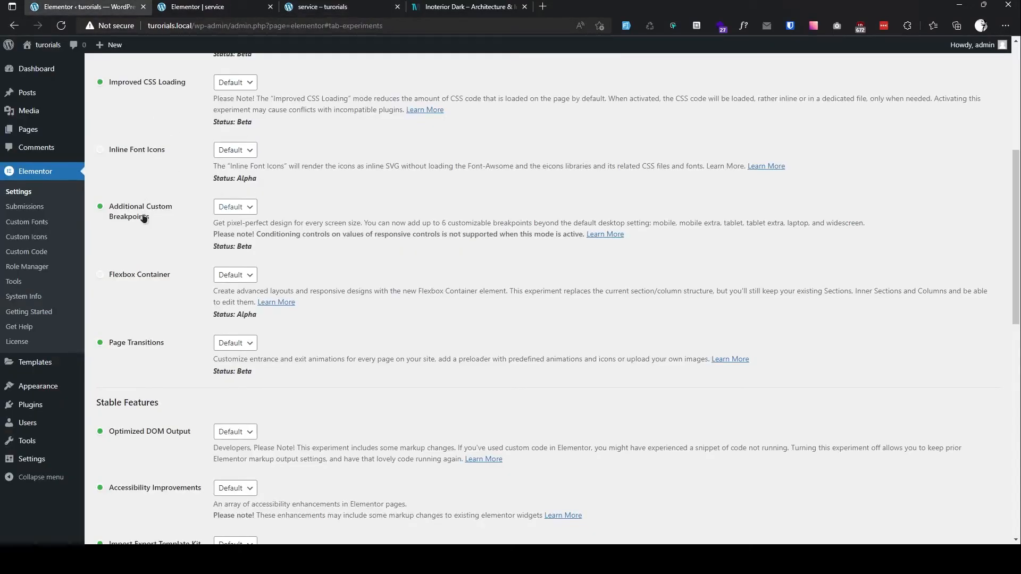
mouse_move(59, 388)
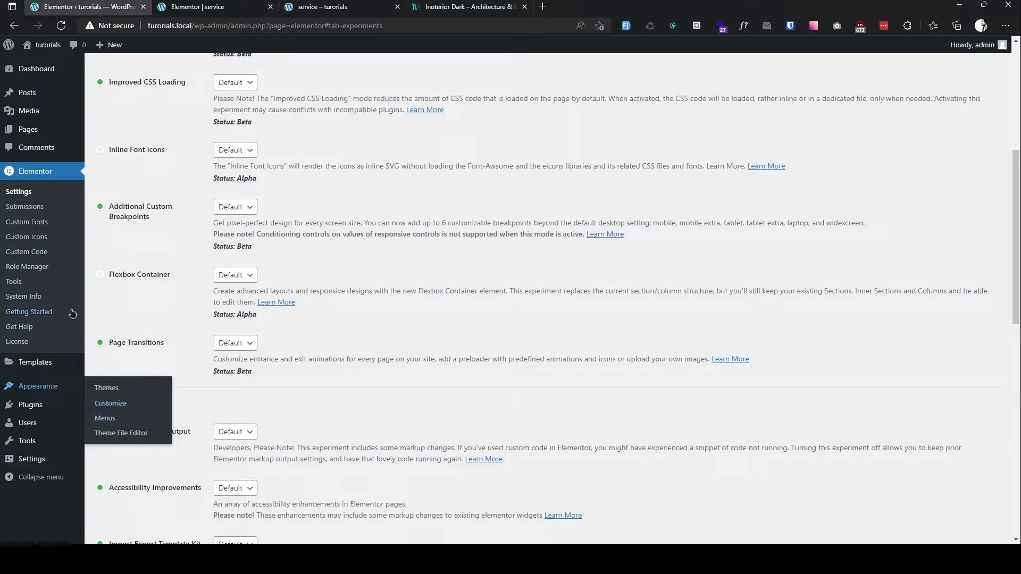
scroll(78, 285, up, 6)
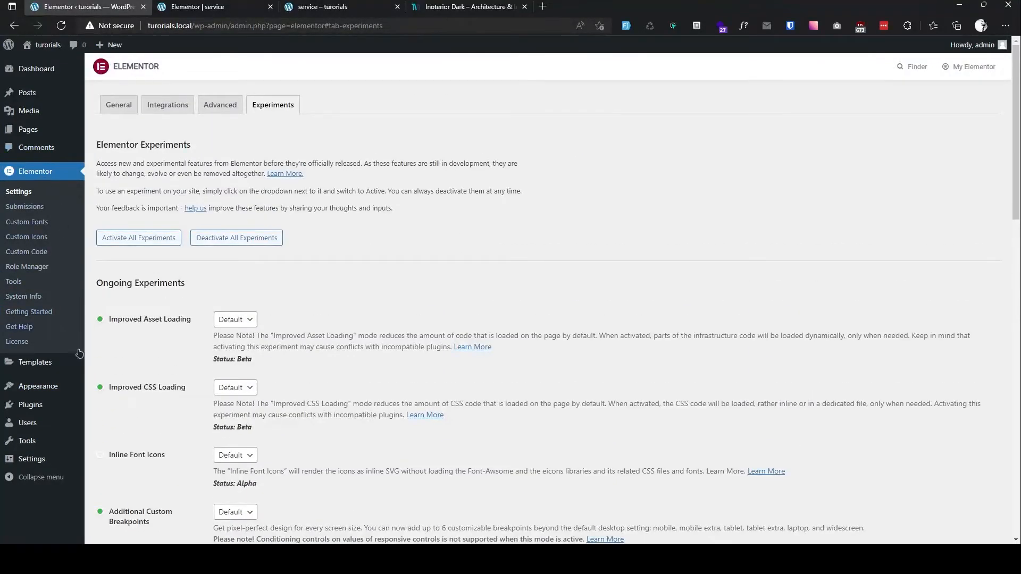
mouse_move(40, 405)
click(116, 424)
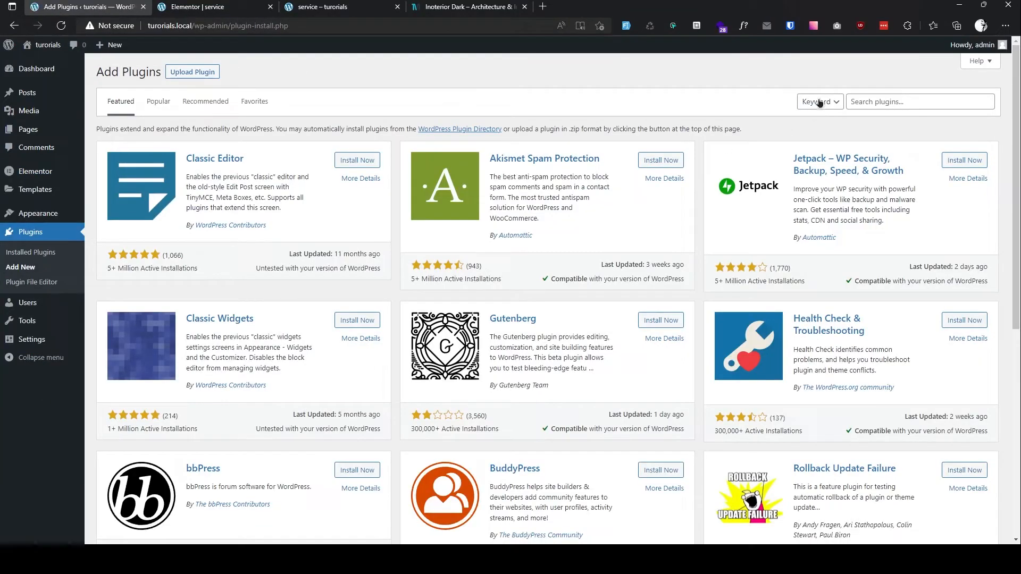
click(863, 101)
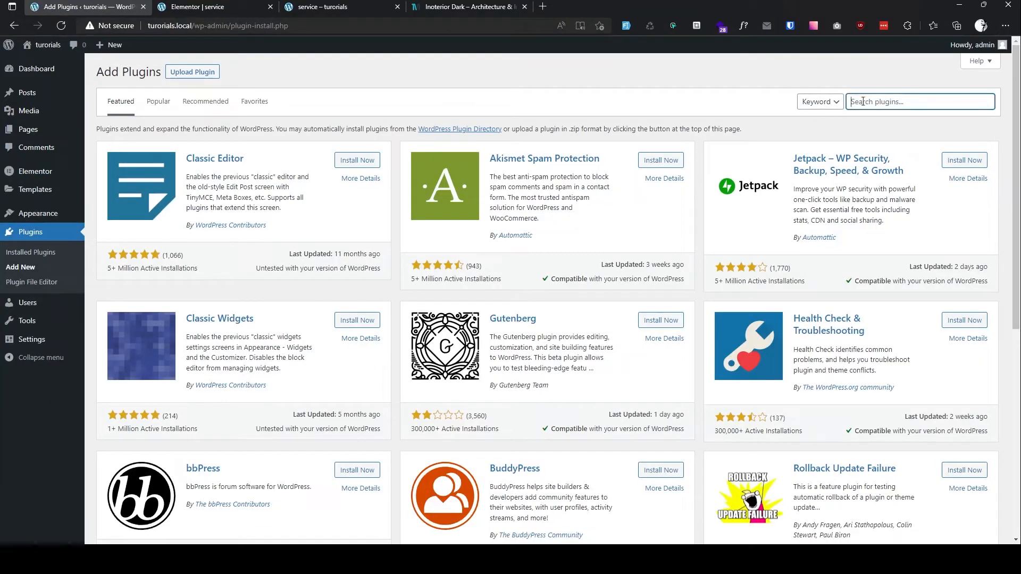
text(simple css js)
click(362, 162)
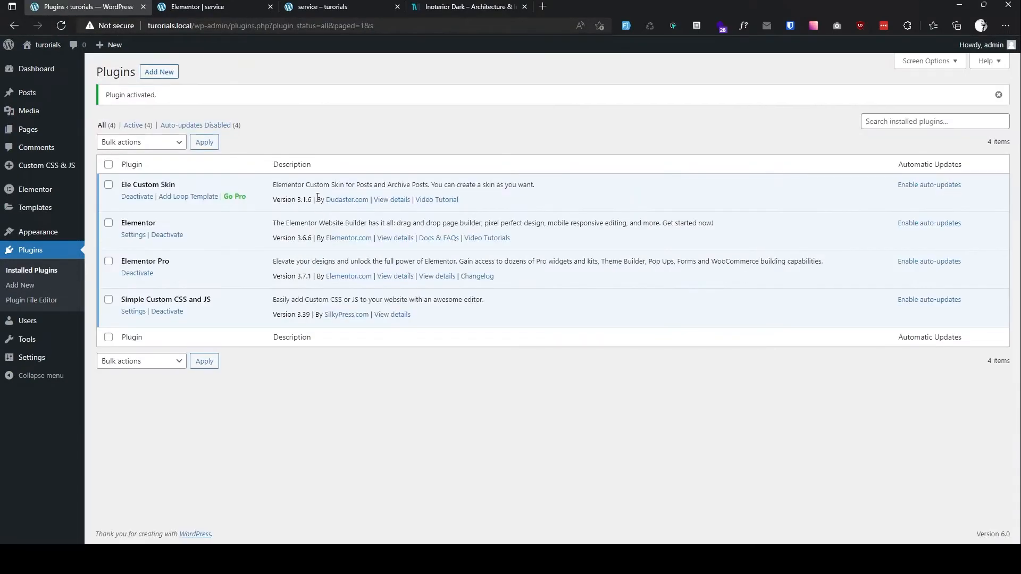
Step: Create a new custom CSS snippet titled "custom css" and publish it
mouse_move(79, 168)
click(116, 183)
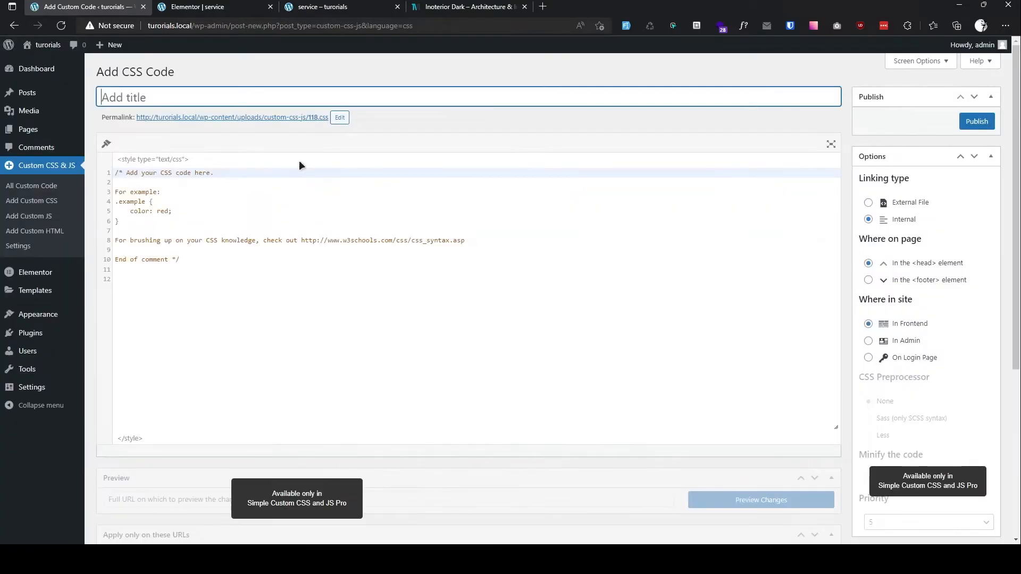
text(custom css)
drag(296, 278, 84, 137)
click(264, 229)
click(977, 121)
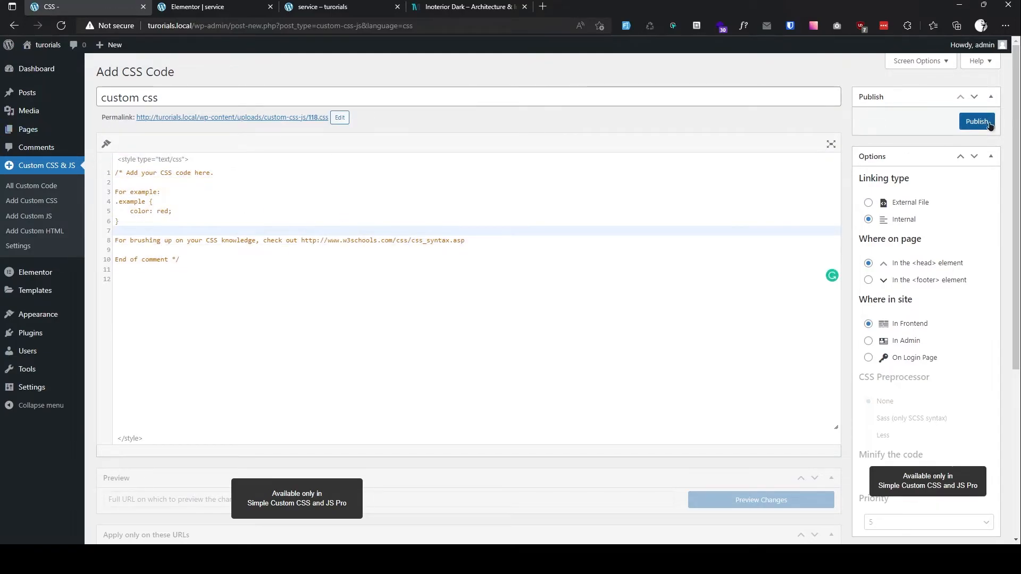
Step: Replace the snippet's placeholder comment with the selector start ".main_col >", using the column's class name from the inspected preview
drag(234, 298, 118, 210)
click(341, 6)
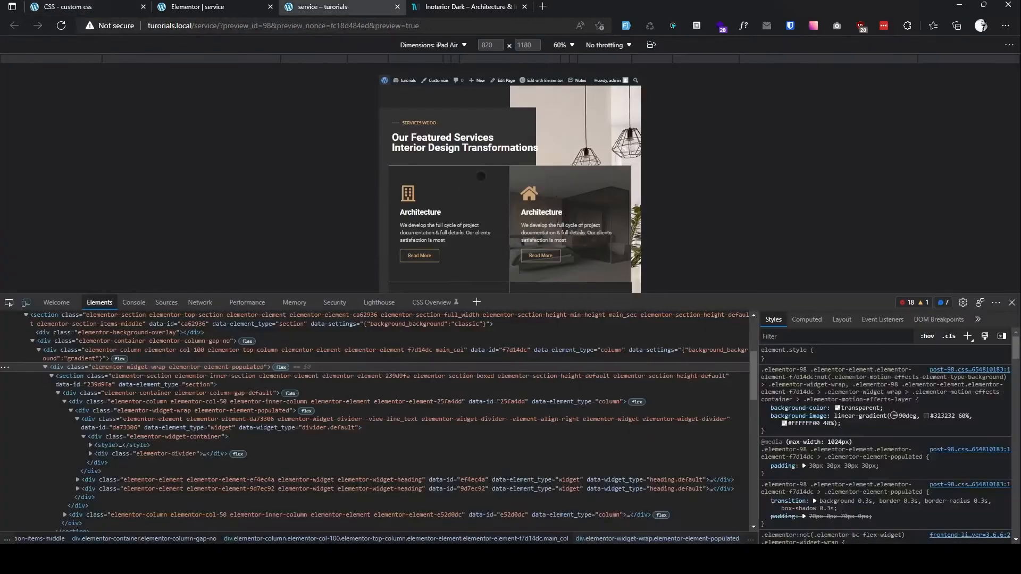
double_click(452, 353)
double_click(446, 352)
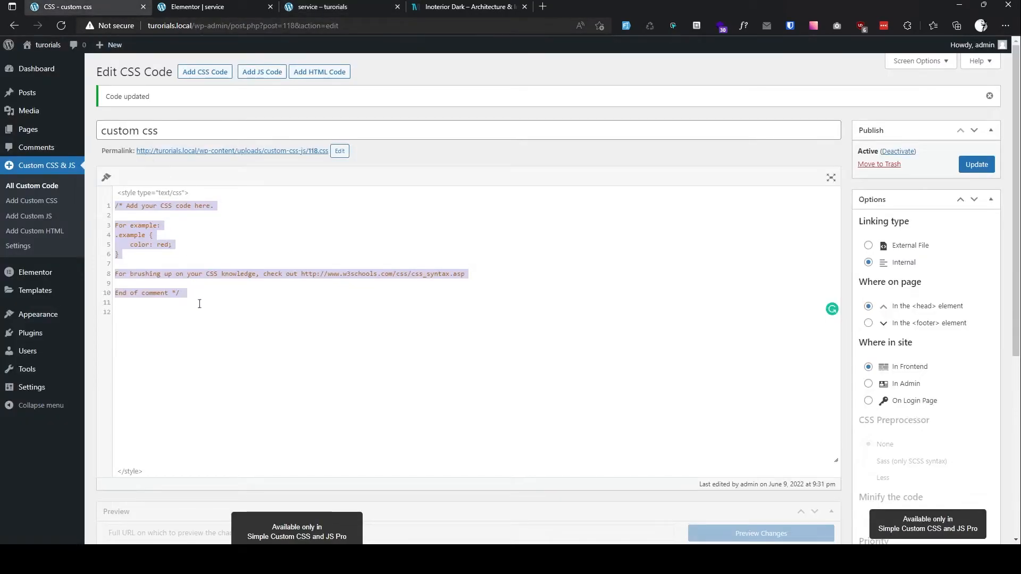
text(.main_col >)
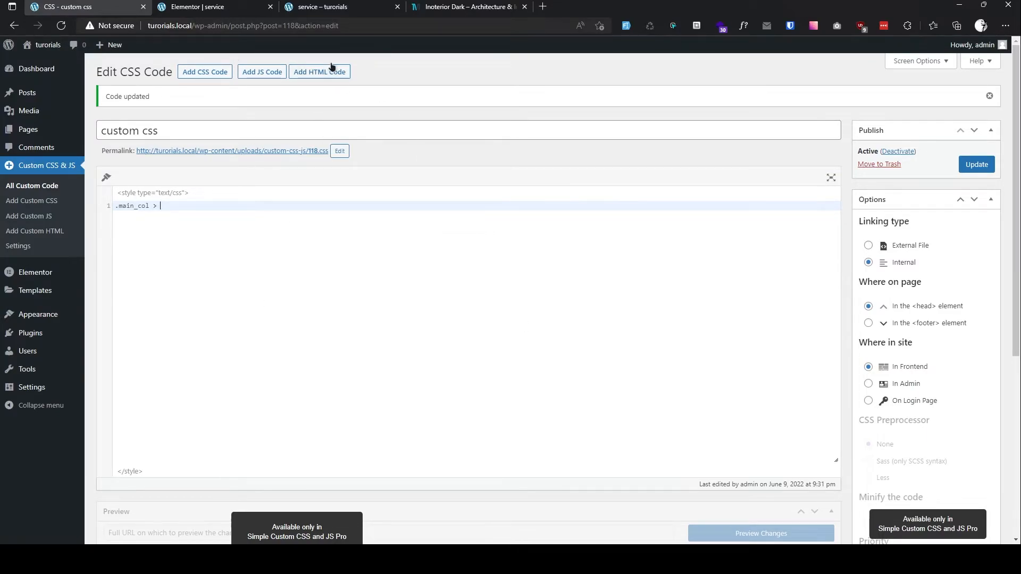
Step: Complete the selector as ".main_col > .elementor-widget-wrap" using the class name from the inspected preview, and open its rule block
click(322, 6)
double_click(152, 368)
click(154, 368)
drag(166, 368, 98, 371)
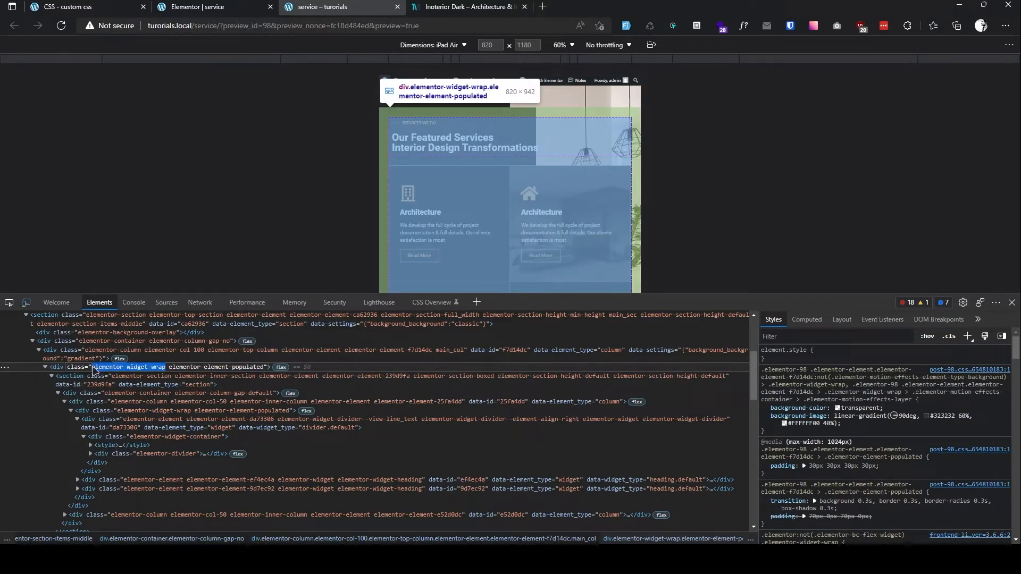
click(79, 6)
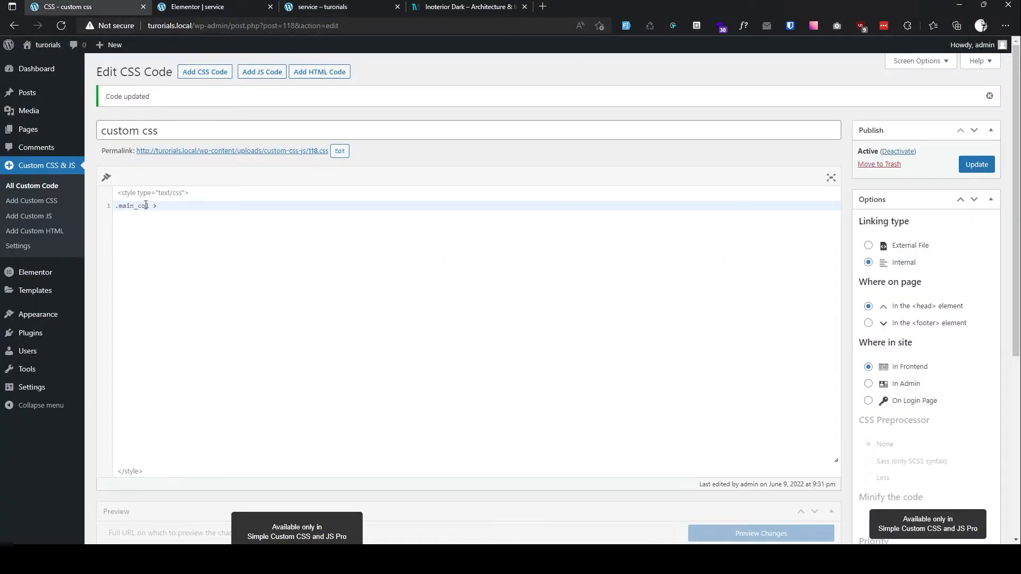
text(.)
text(elementor-widget-wrap)
text({)
key(Return)
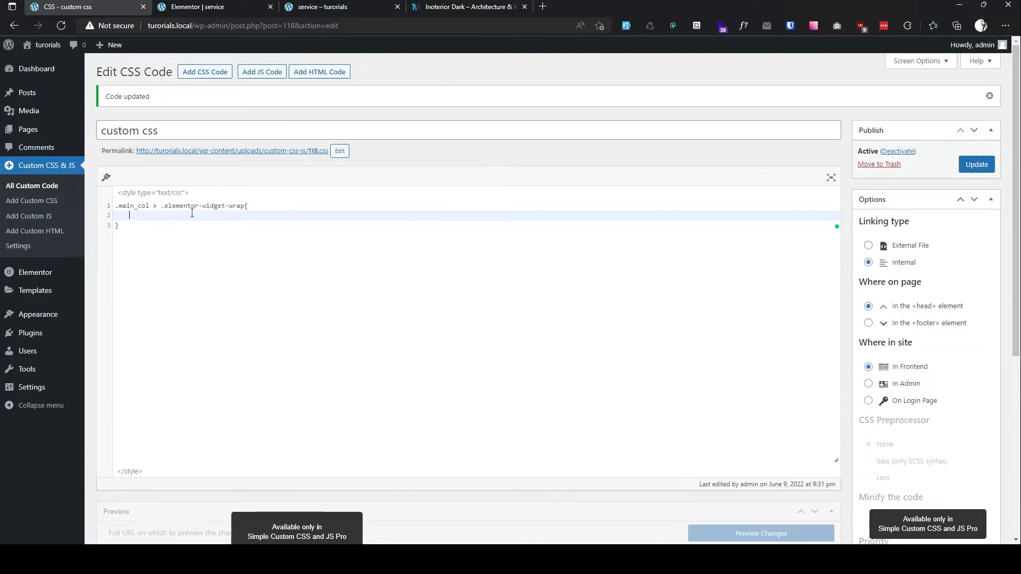
Step: Copy the widget wrap's background-image gradient declaration from the inspected preview into the new CSS rule
click(321, 6)
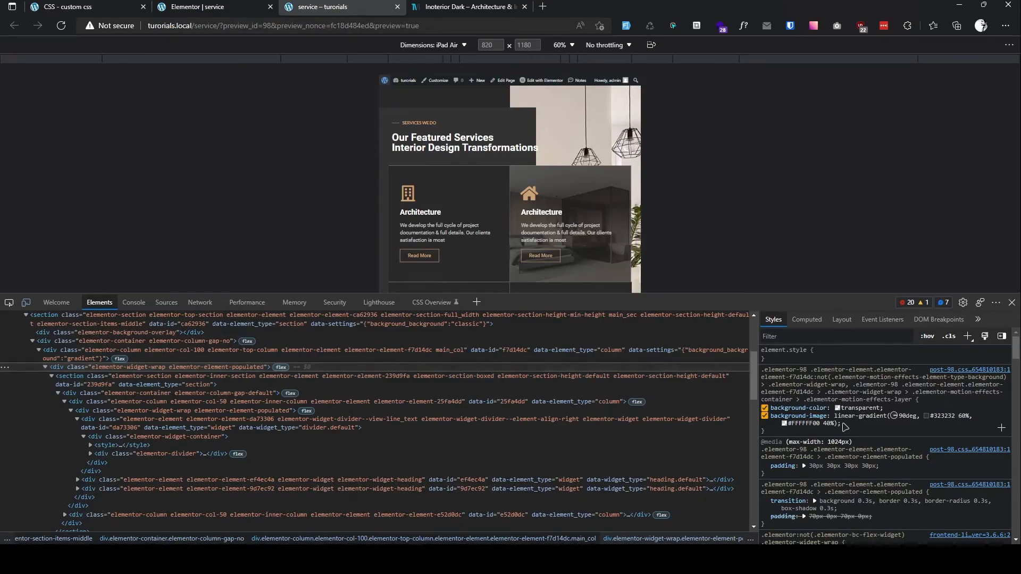
drag(841, 424, 773, 417)
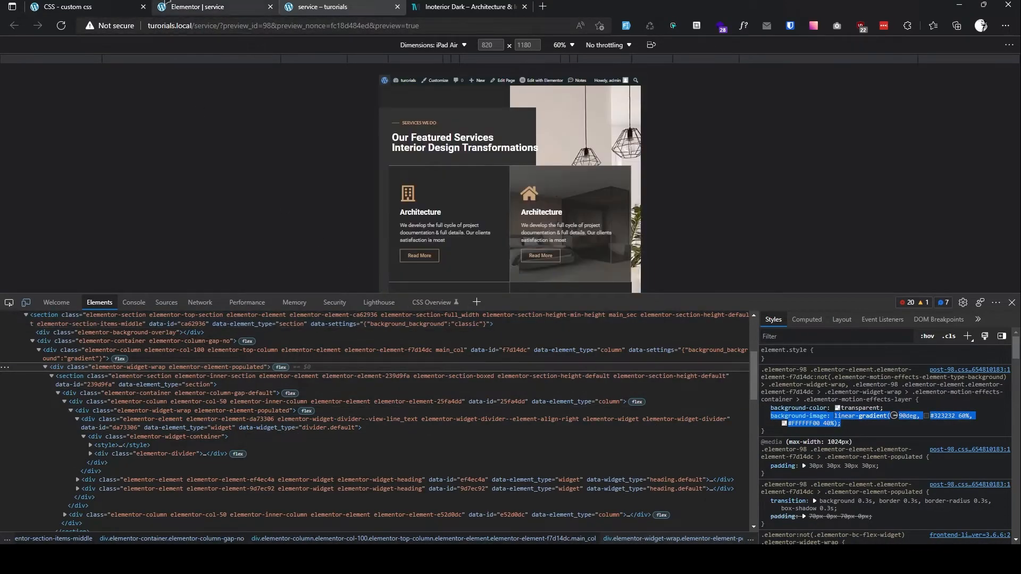
click(80, 6)
text(background-image: linear-gradient(90deg, #323232 60%, #FFFFFF00 40%);)
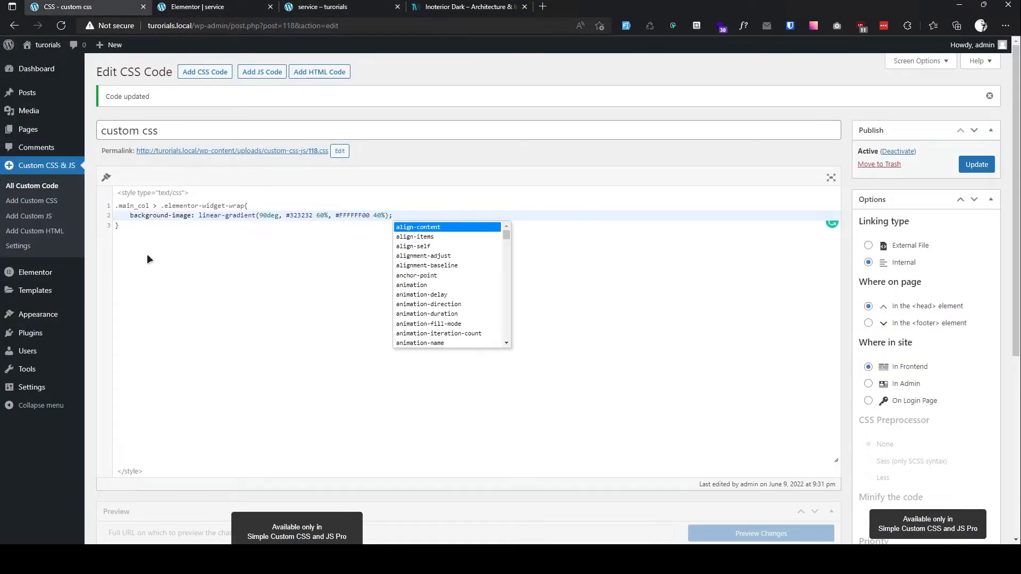
click(152, 259)
Step: Add a media query below the rule for screens with min-width:768px and max-width:1024px
click(304, 5)
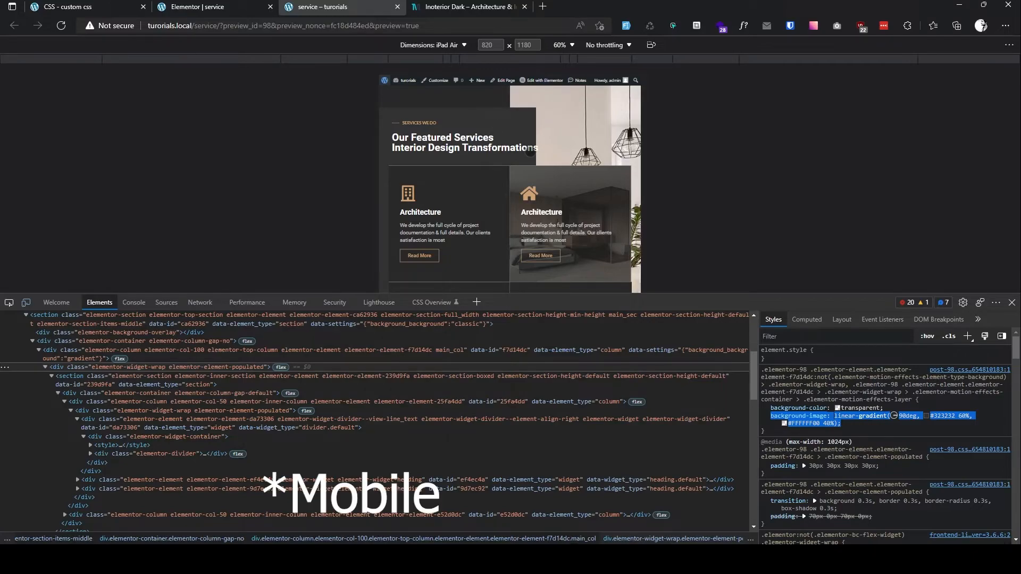
click(80, 6)
key(Return)
key(Return)
text(@media scr)
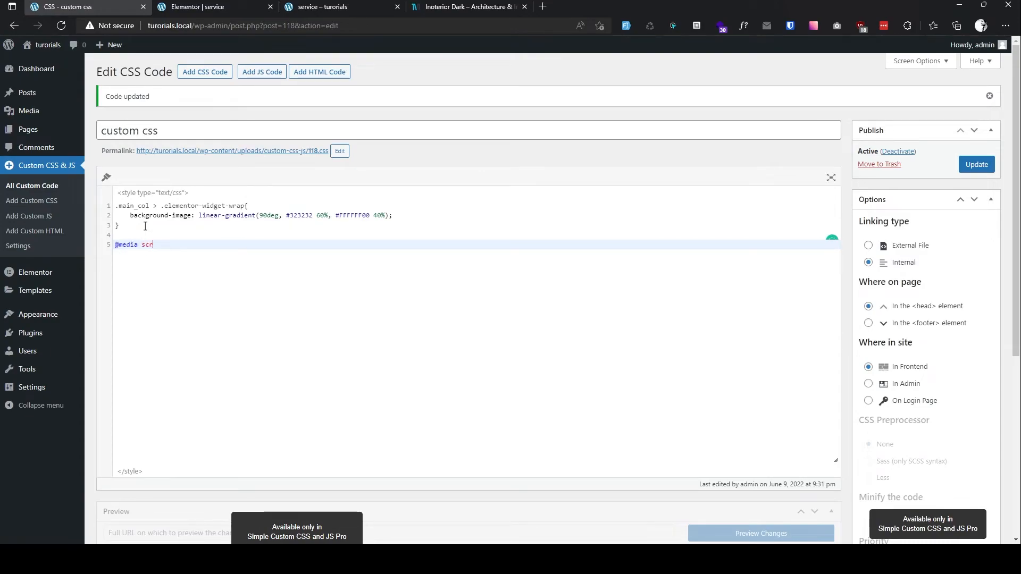
text(een and ()min-width:768px) and ()
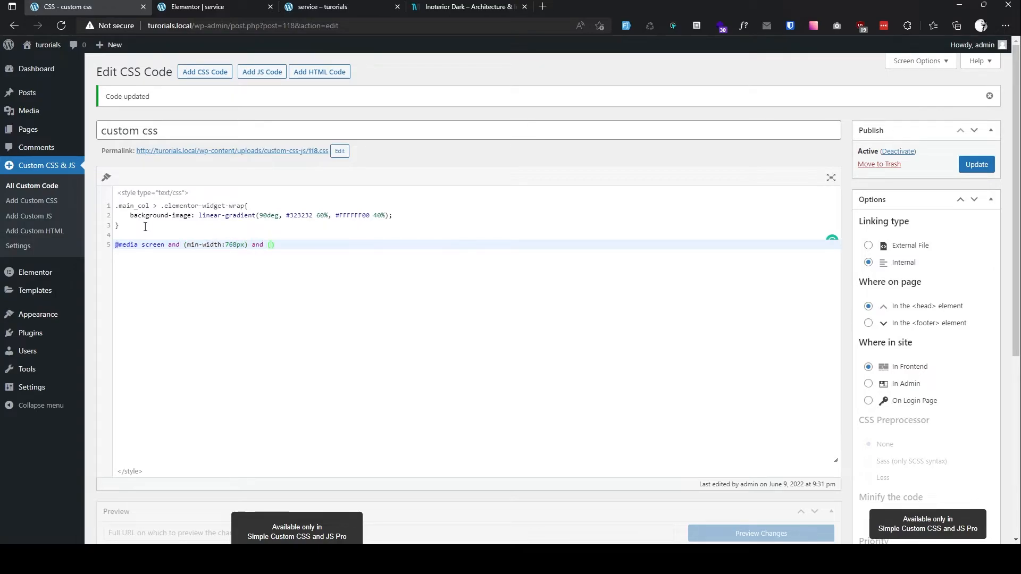
text(max-width:1024px){)
key(Return)
Step: Move the ".main_col > .elementor-widget-wrap" rule inside the media query block
drag(131, 227, 114, 206)
key(ctrl+c)
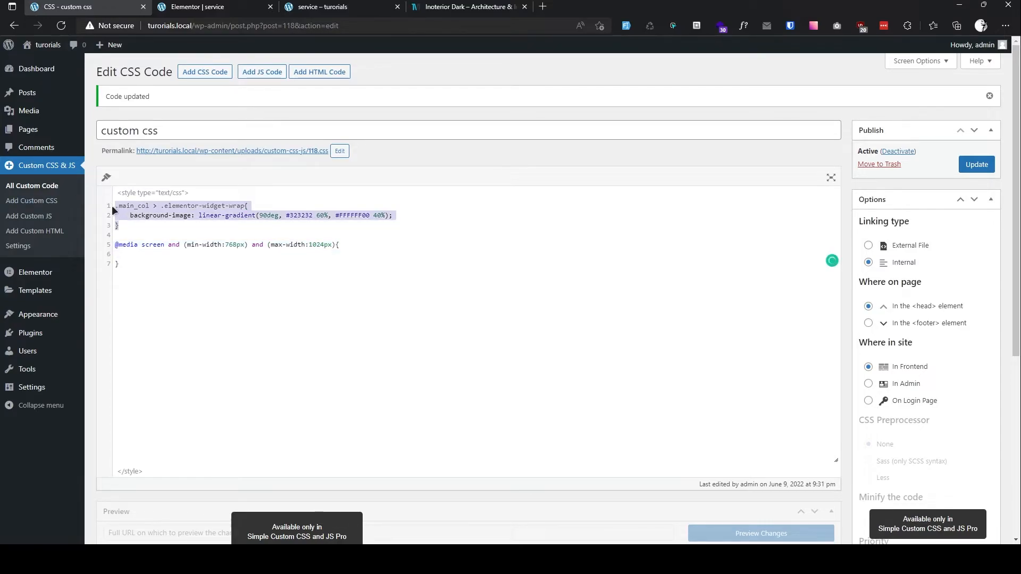
key(BackSpace)
key(ctrl+v)
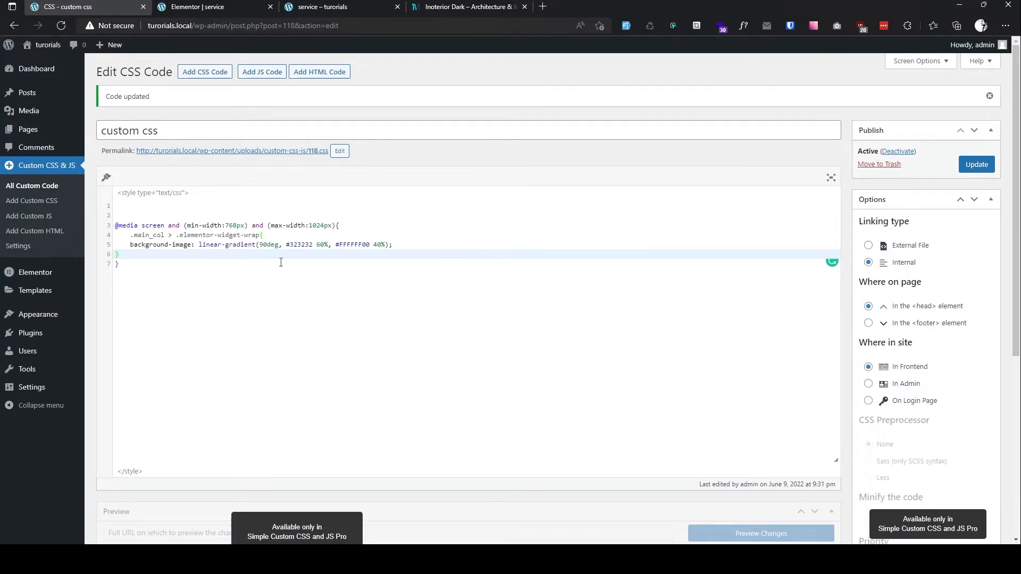
drag(132, 256, 111, 238)
click(206, 279)
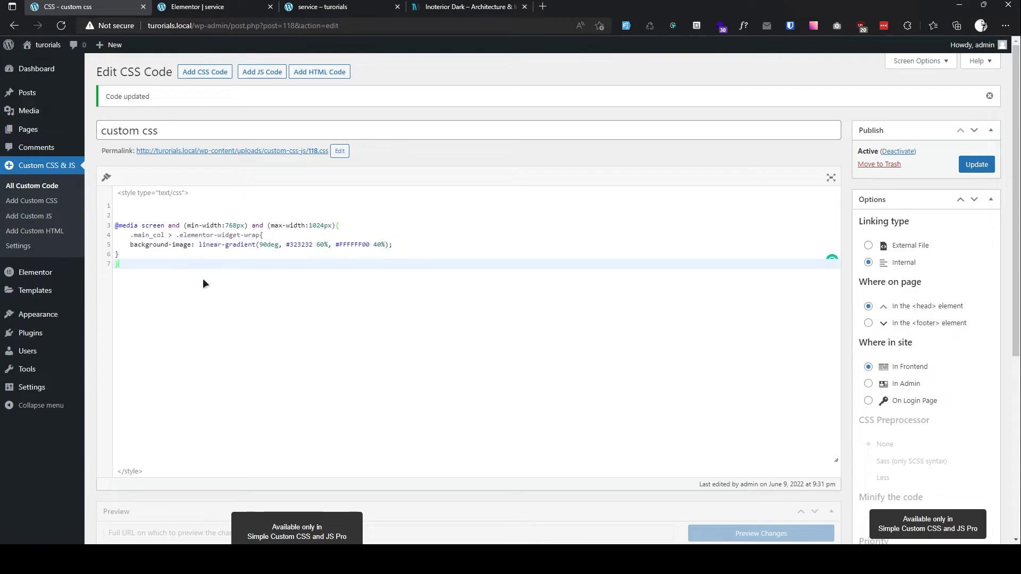
Step: Try gradient stops of 80% and 20% on the widget wrap's background-image in the preview's inspector
click(318, 7)
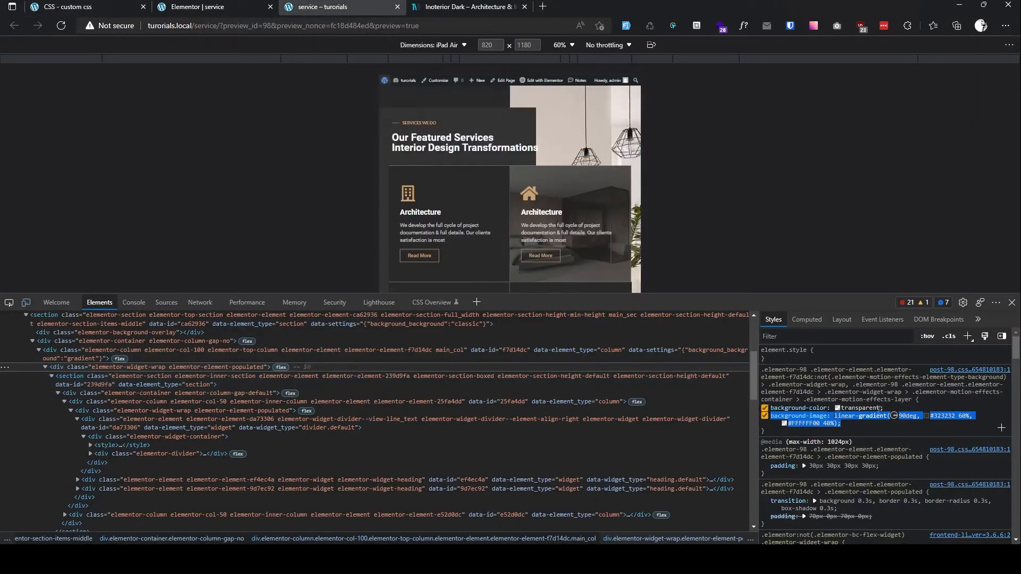
click(944, 417)
click(956, 410)
click(965, 423)
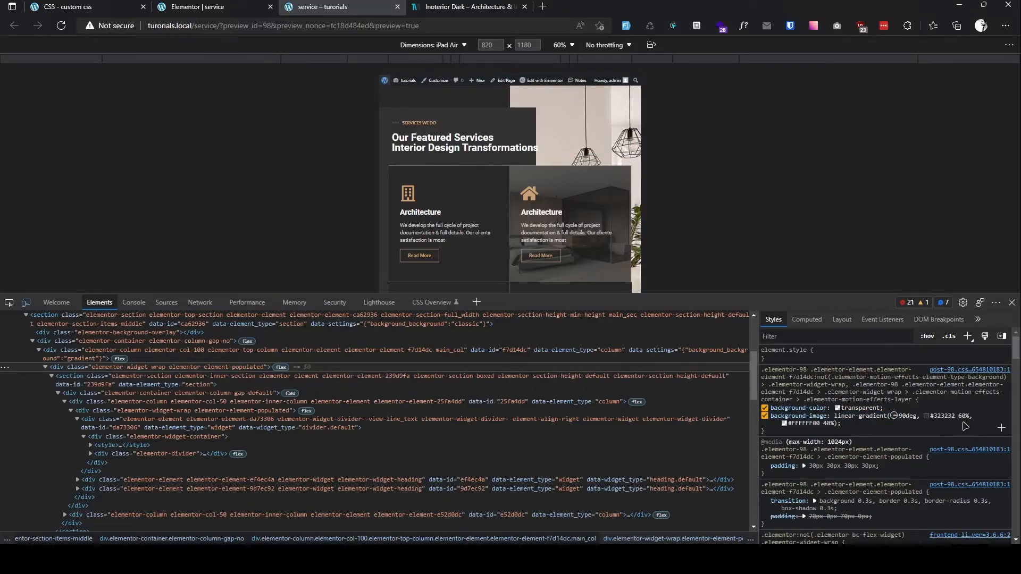
click(970, 416)
click(917, 423)
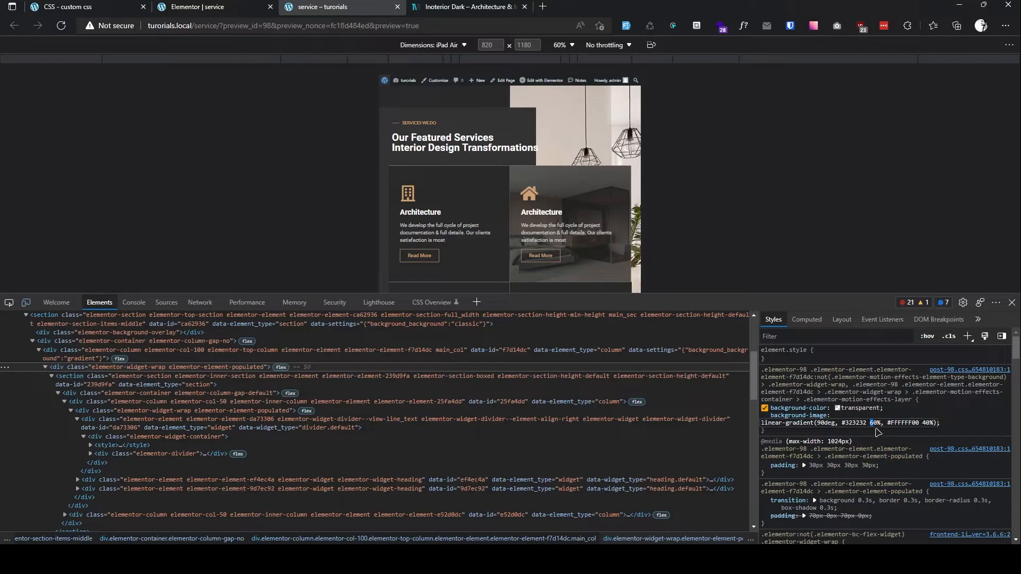
text(8)
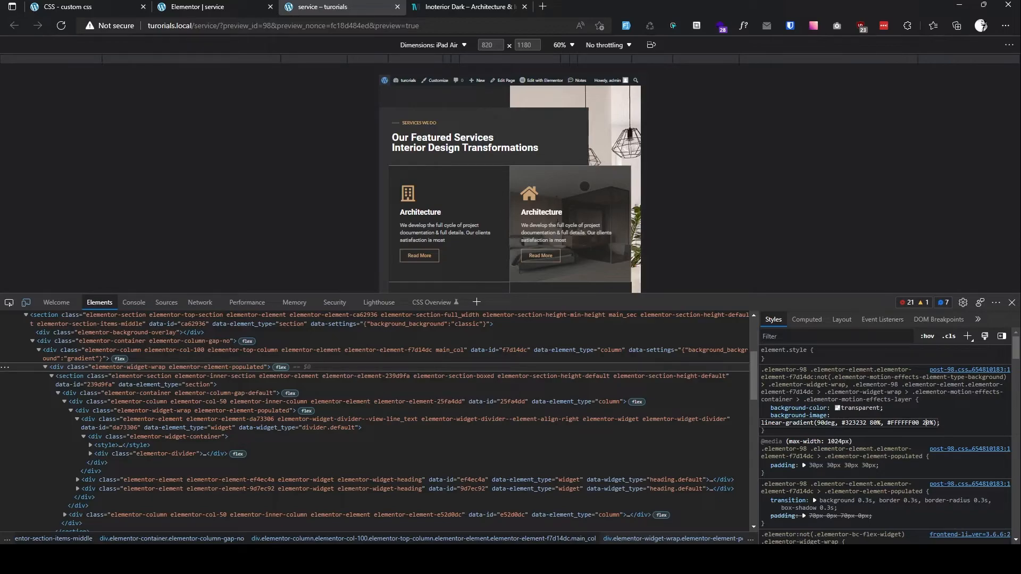
click(244, 8)
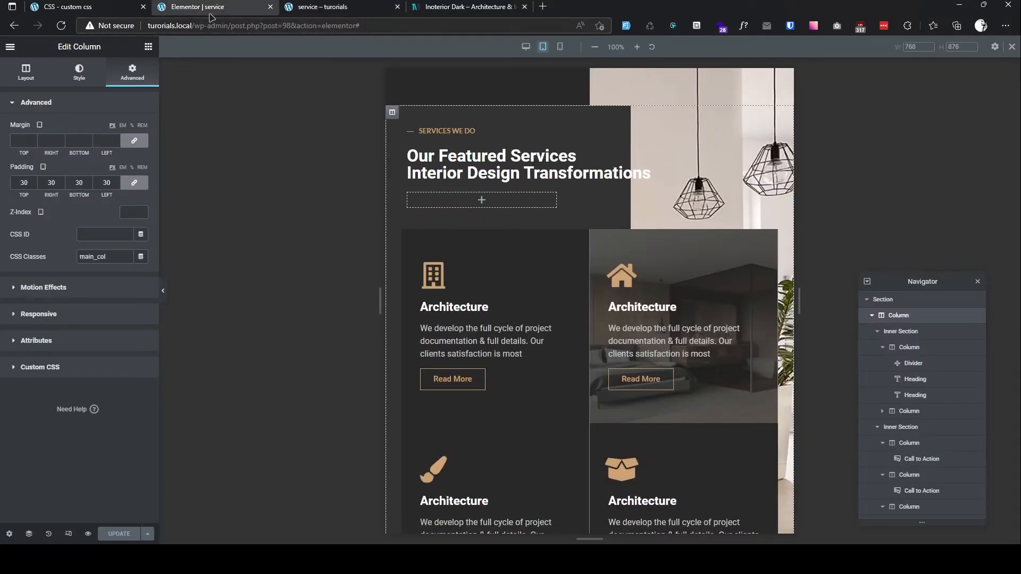
Step: Set the rule's gradient stops to 80% and 20% in the CSS snippet, mark it !important, and save the snippet
click(80, 6)
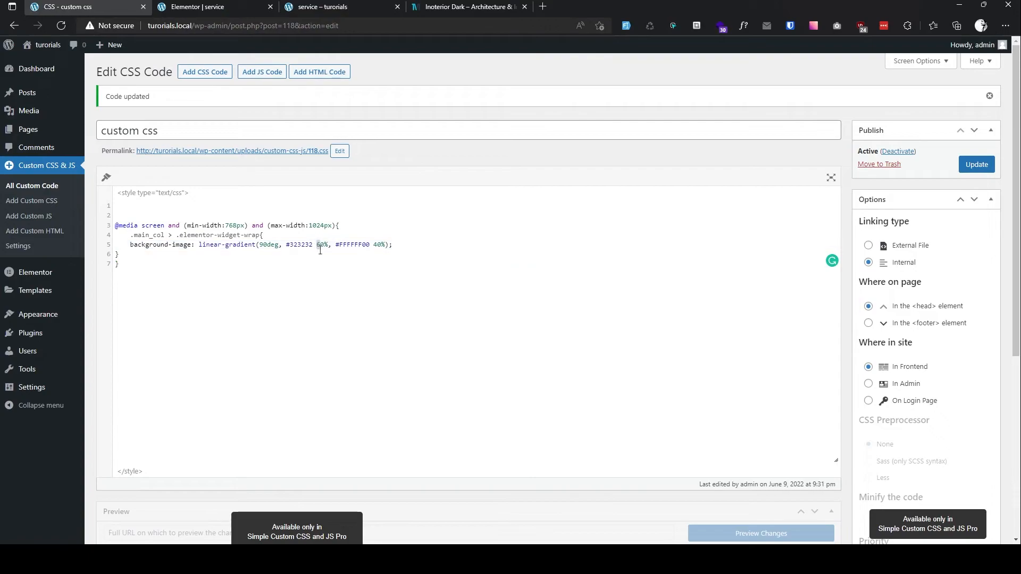
click(375, 244)
key(BackSpace)
text(20%) !)
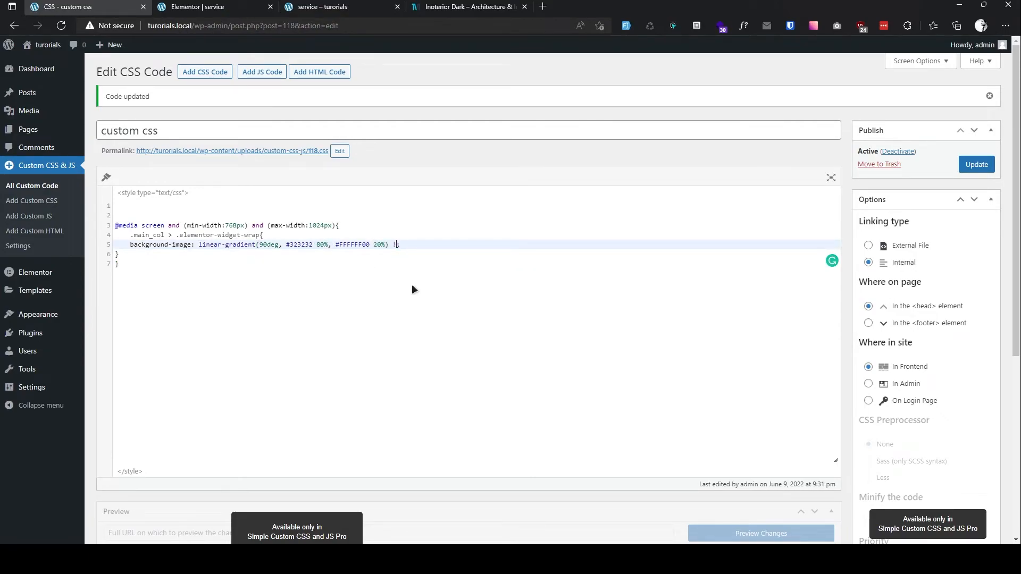
text(important)
key(ctrl+s)
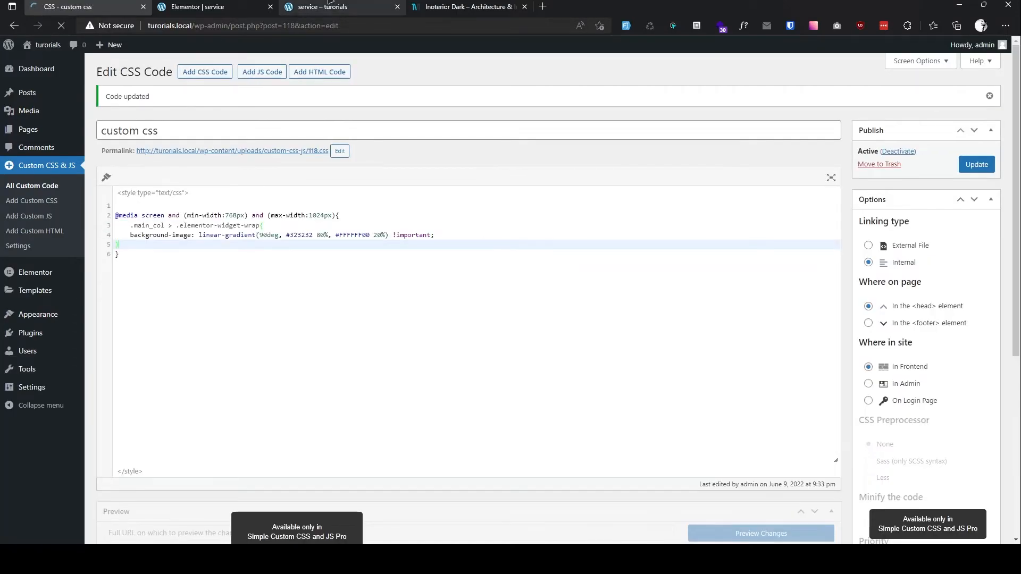
Step: Reload the service page preview and enlarge the page area to check the tablet gradient
click(319, 6)
click(61, 25)
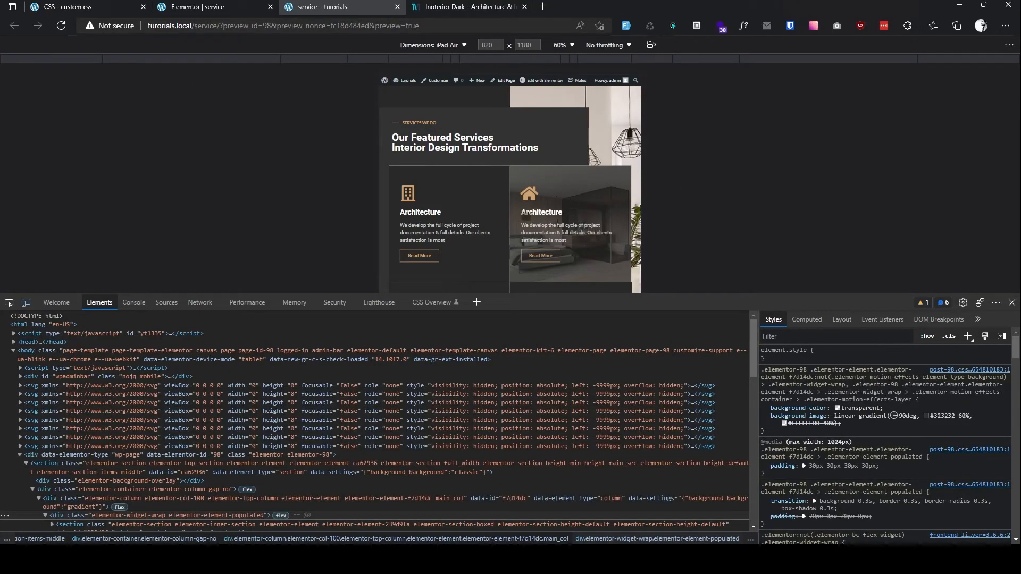
drag(766, 295, 735, 459)
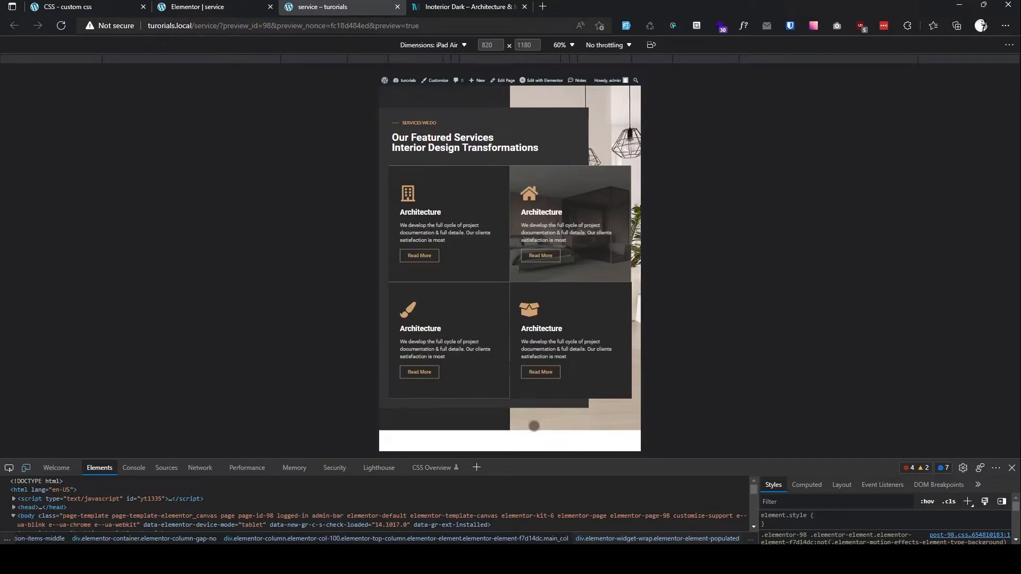
Step: Inspect the background below the service cards in the preview and copy the parent section's main_sec class name
right_click(534, 426)
click(556, 417)
drag(558, 468, 570, 253)
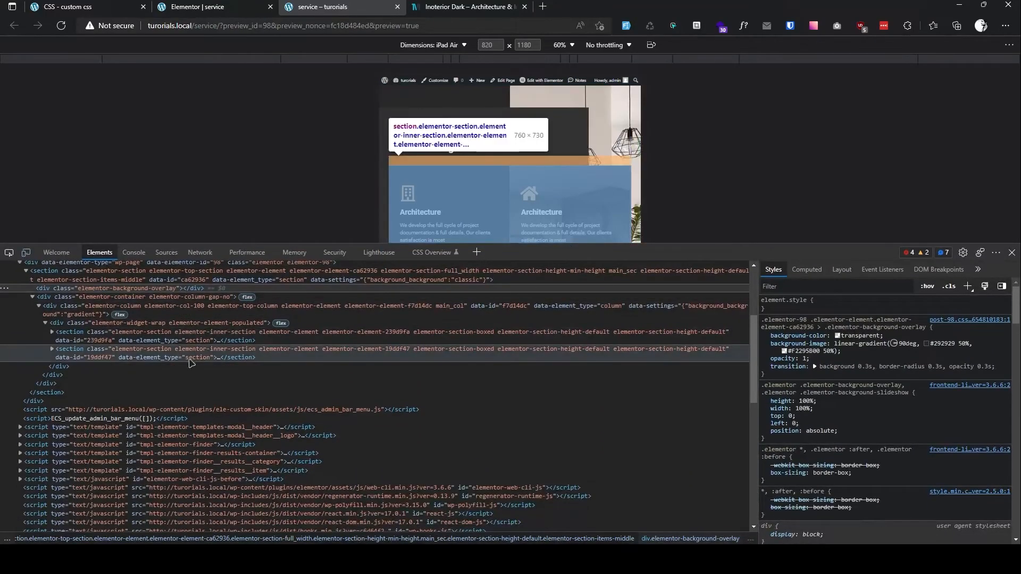
scroll(194, 363, up, 2)
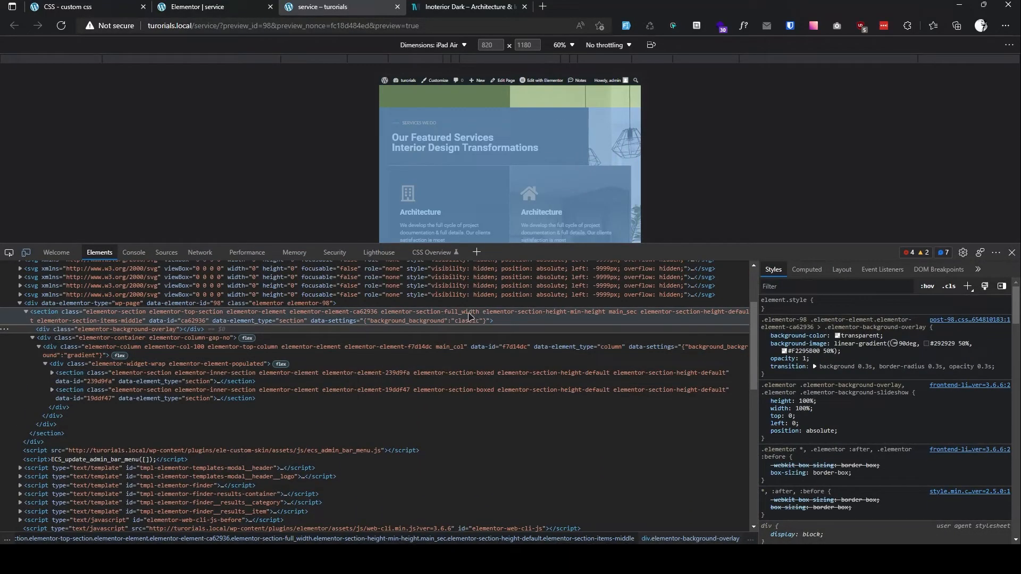
double_click(624, 312)
click(621, 313)
double_click(621, 313)
key(ctrl+c)
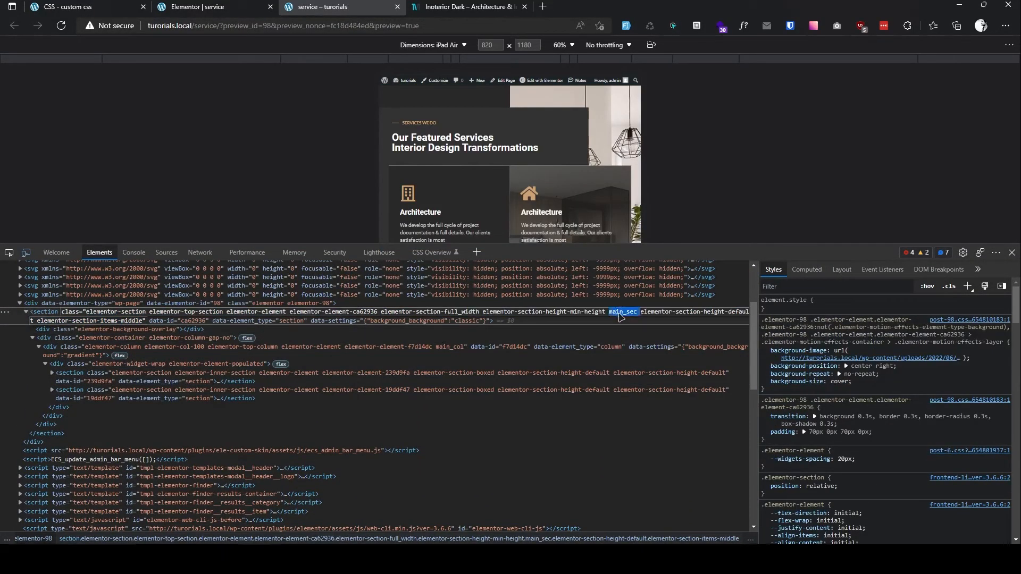
Step: Start a second selector ".main_sec > ." inside the snippet's media query, below the column rule
click(68, 6)
click(157, 247)
key(Return)
text(.)
key(ctrl+v)
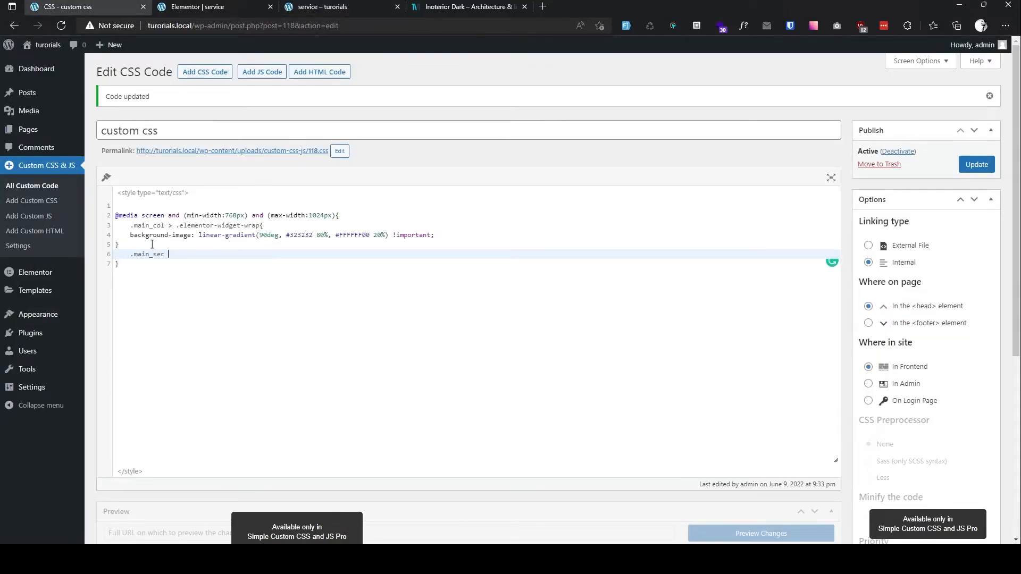
text(> .)
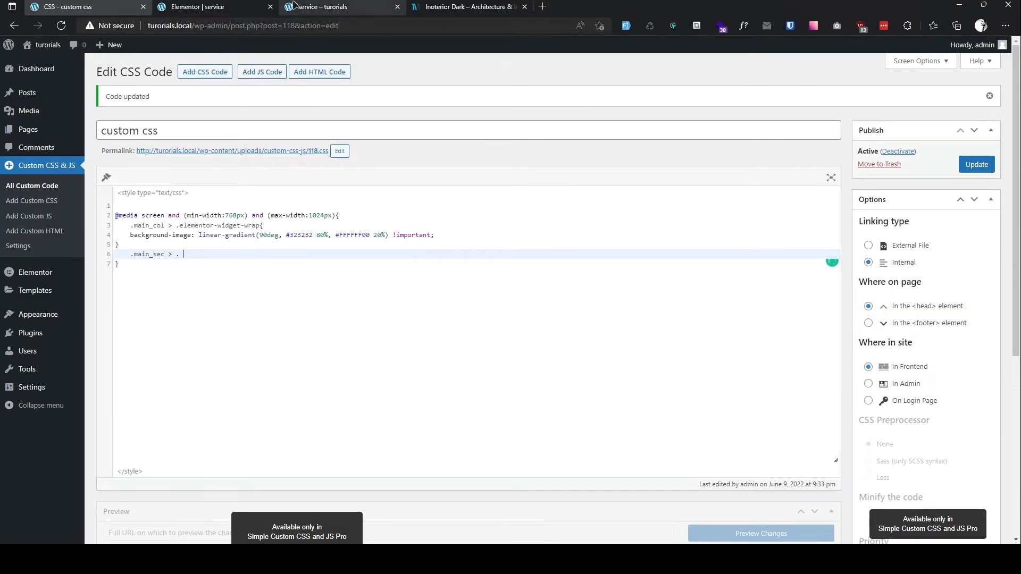
Step: Complete the selector as ".main_sec > .elementor-background-overlay" with the overlay class copied from the preview, and open its rule block
click(319, 6)
click(82, 330)
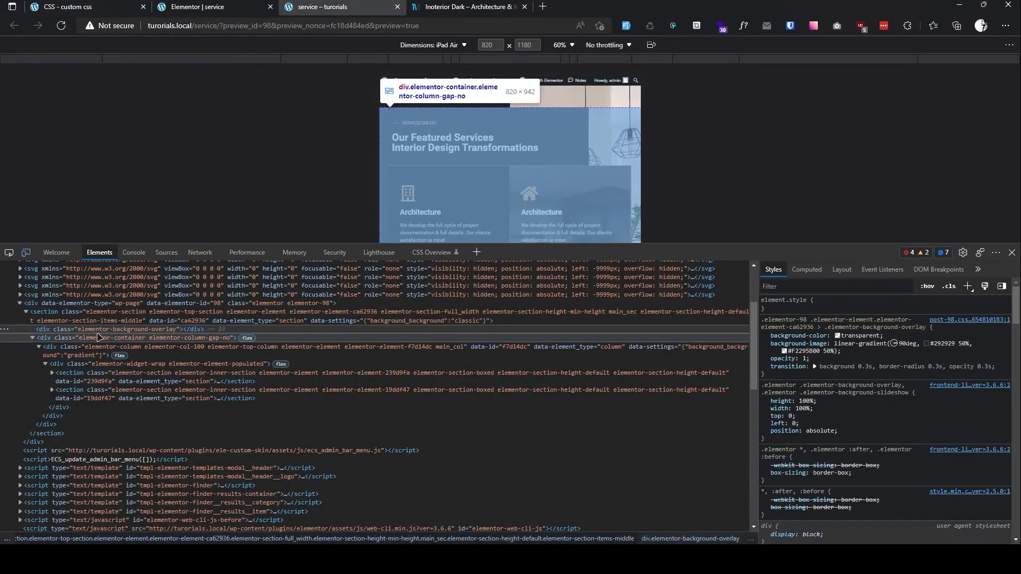
double_click(157, 330)
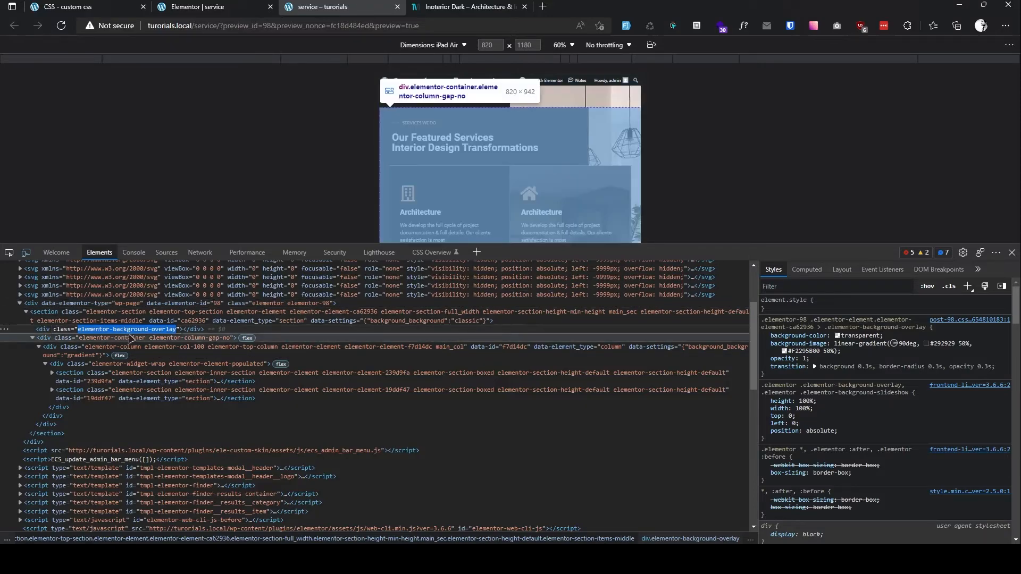
key(ctrl+c)
click(69, 6)
key(ctrl+v)
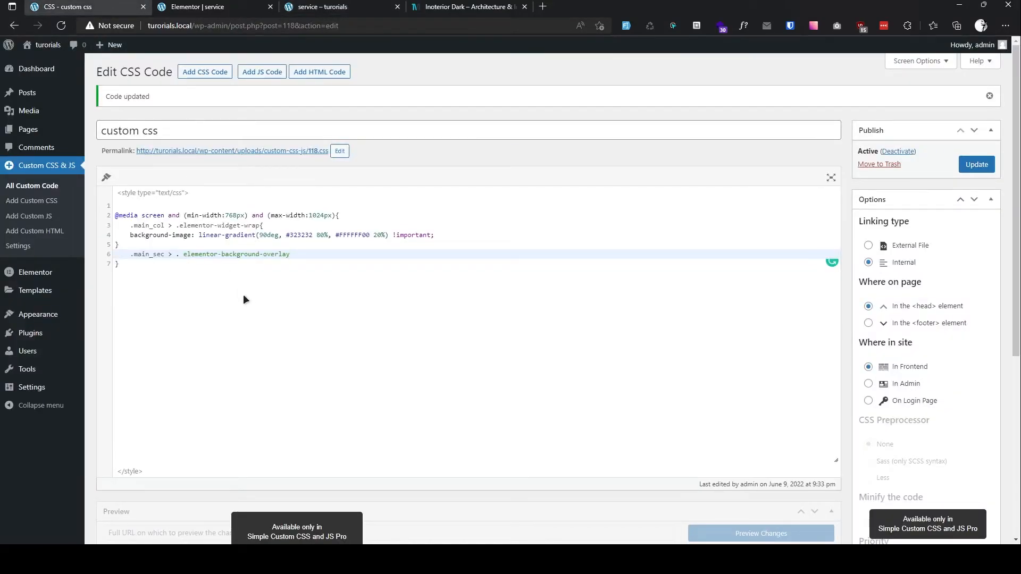
click(183, 255)
key(BackSpace)
text({)
key(Return)
Step: Copy the background overlay's linear-gradient declaration from the inspected preview into the ".main_sec" rule
click(319, 6)
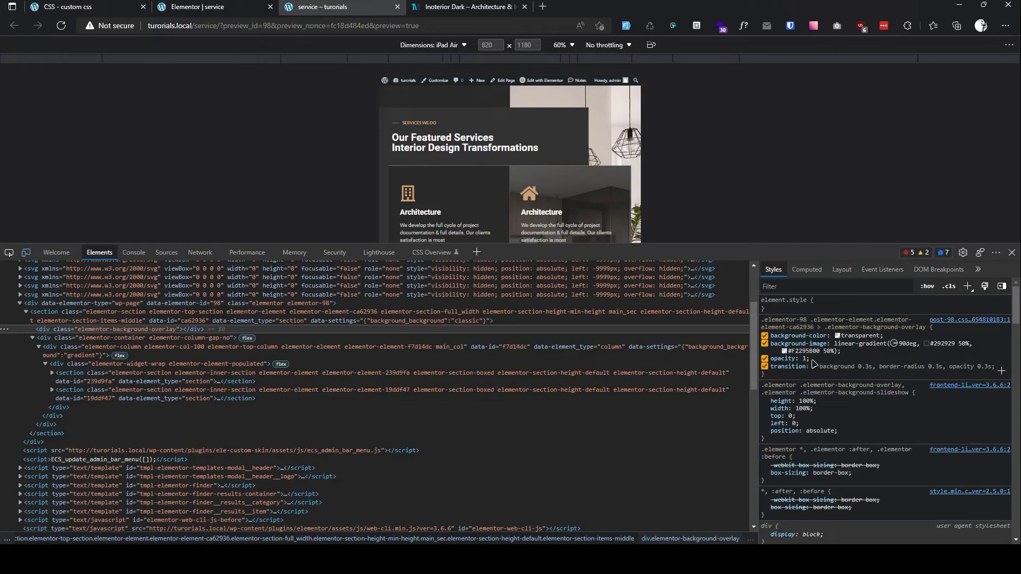
click(851, 348)
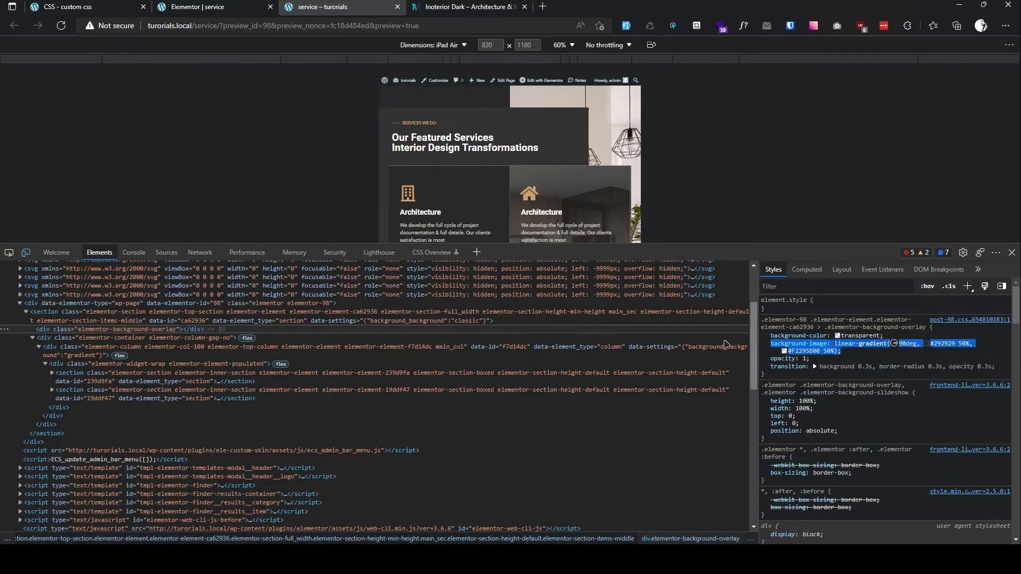
click(75, 6)
key(ctrl+v)
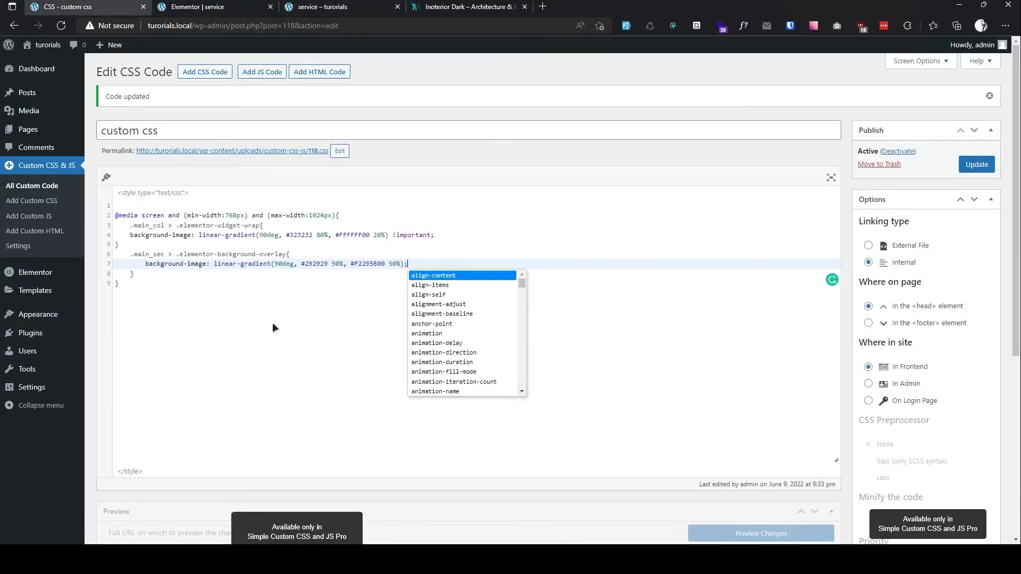
click(286, 283)
Step: Set the overlay gradient's stops to 70% and 30%, mark it !important, and update the snippet
double_click(334, 263)
text(70)
double_click(391, 264)
text(30%))
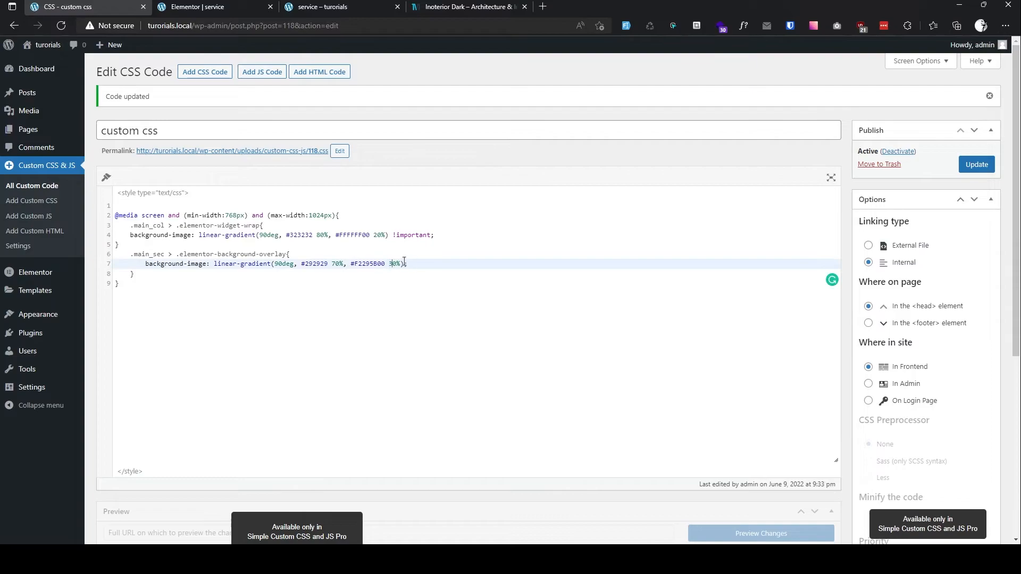
text( !important)
click(977, 164)
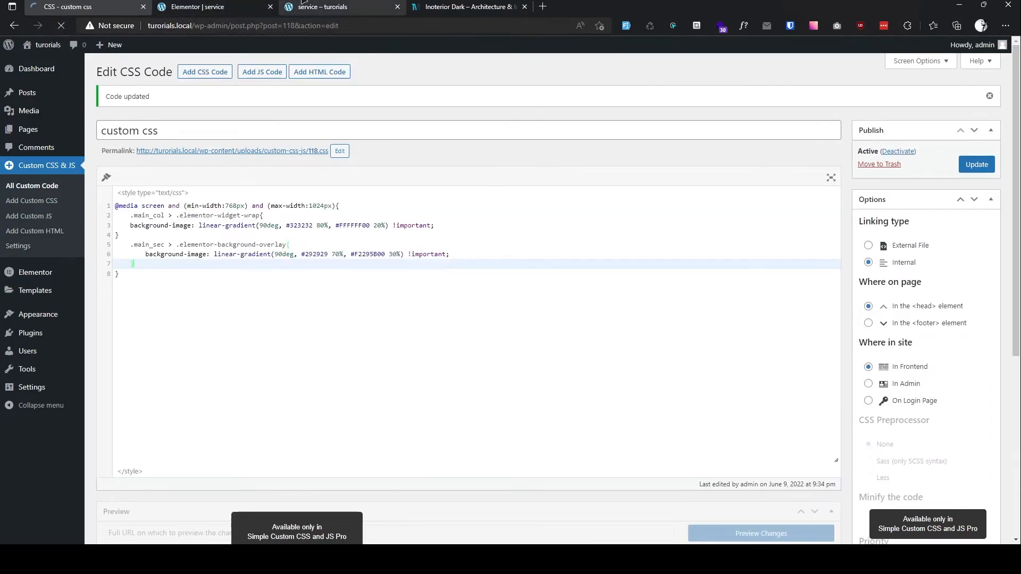
Step: Reload the tablet preview of the service page and enlarge the page area to check the section overlay gradient
click(319, 7)
key(F5)
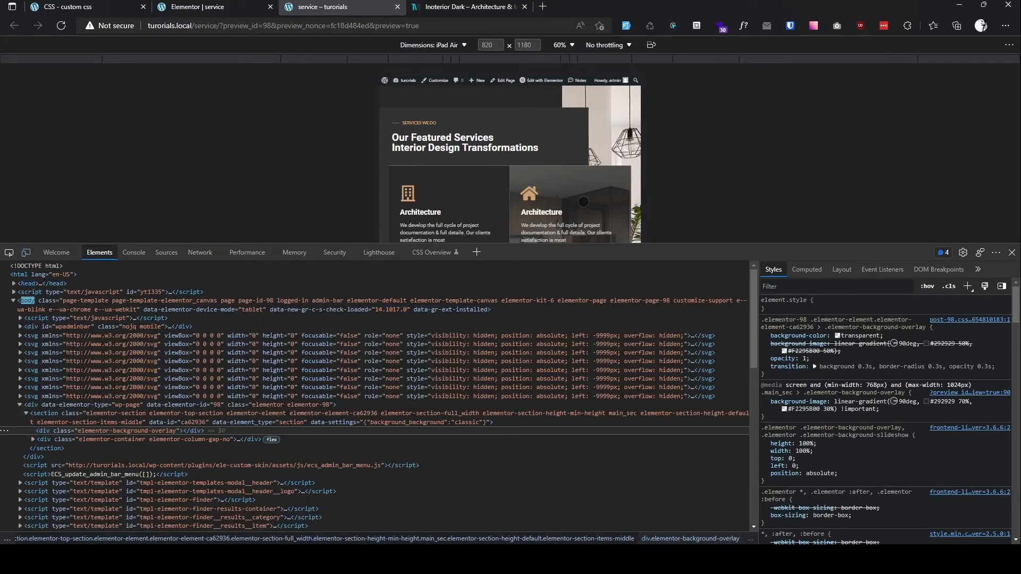
drag(839, 245, 782, 403)
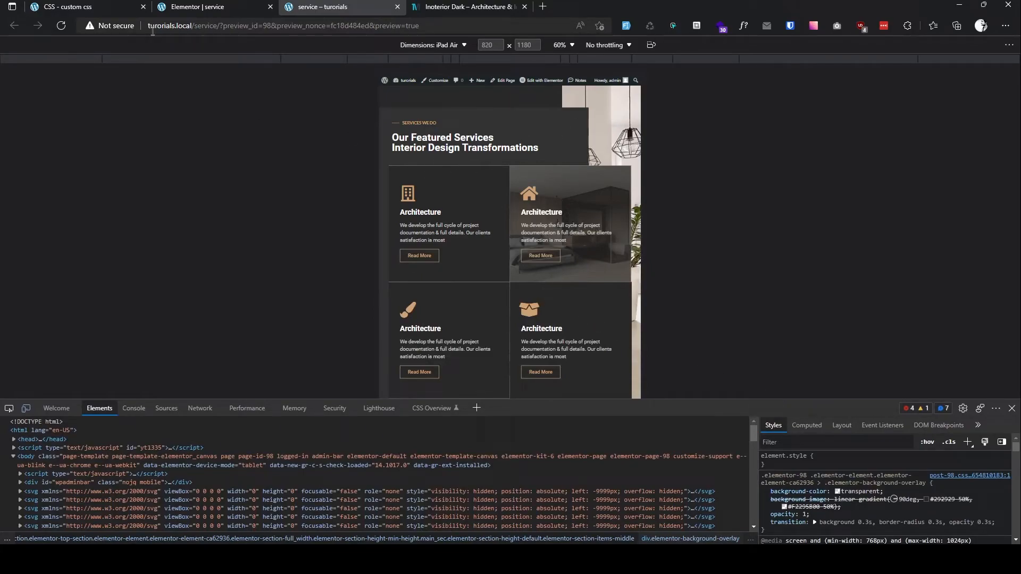
Step: Delete the ".main_sec > .elementor-background-overlay" rule from the custom CSS snippet, update it, and reload the preview
click(74, 7)
drag(141, 267, 122, 249)
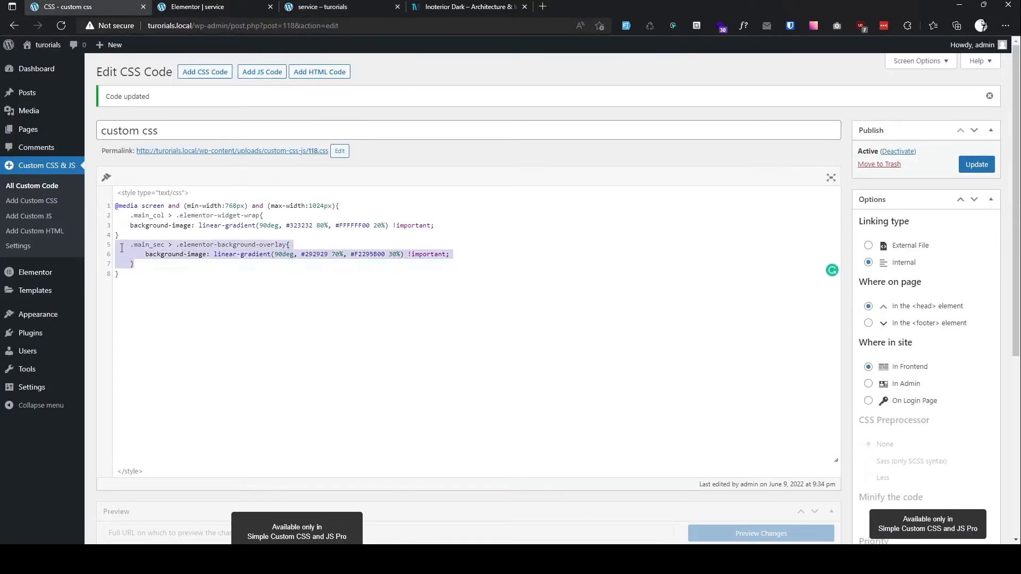
key(BackSpace)
click(977, 164)
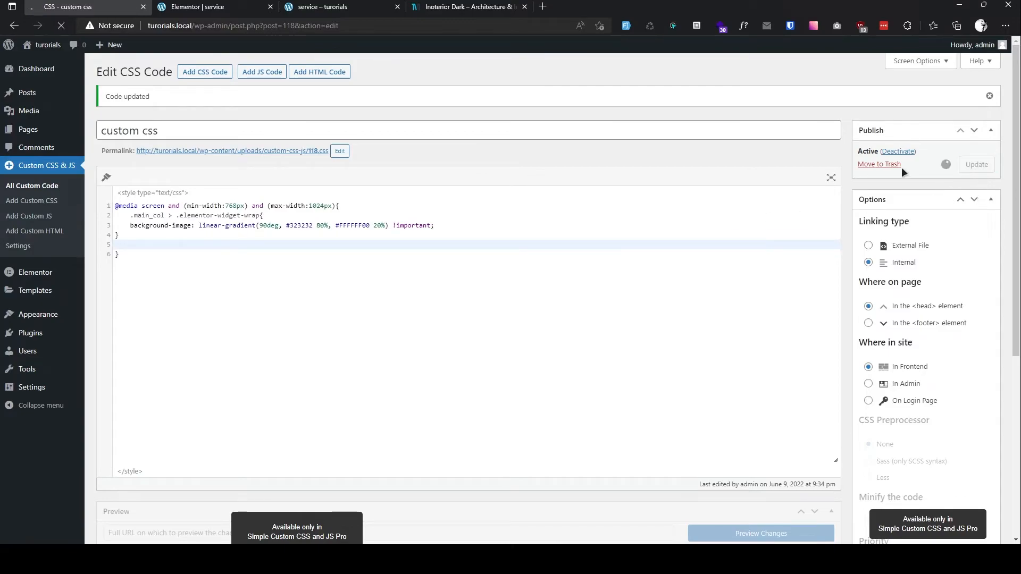
click(324, 7)
click(61, 26)
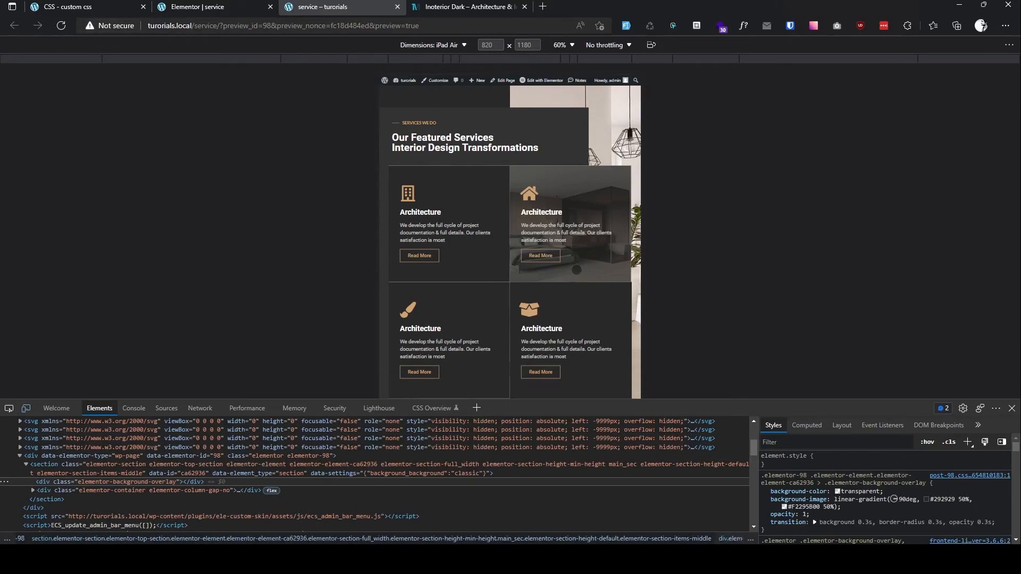
Step: Duplicate the whole tablet media query block below the original in the custom CSS snippet
click(99, 4)
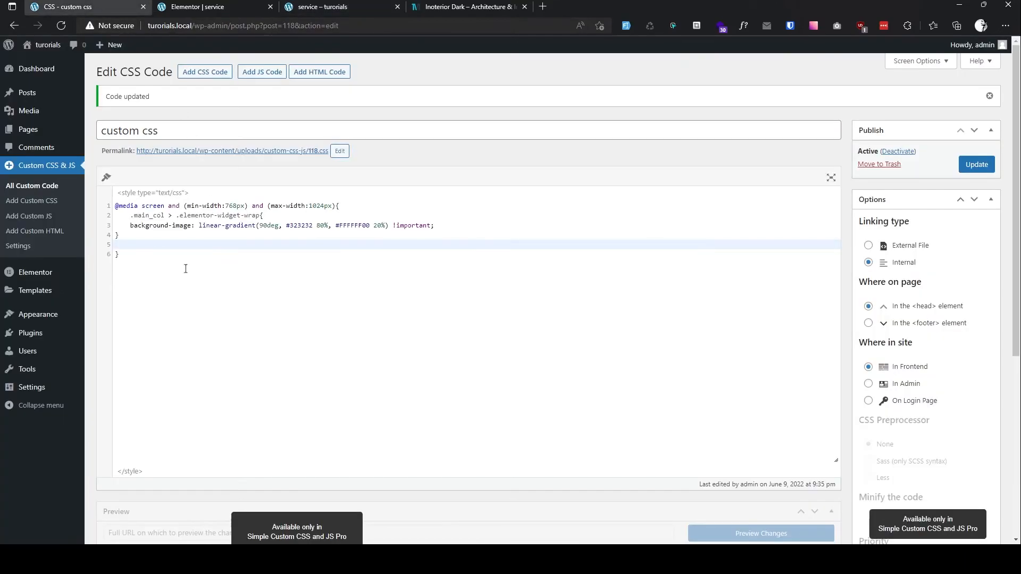
drag(122, 255, 97, 196)
click(129, 263)
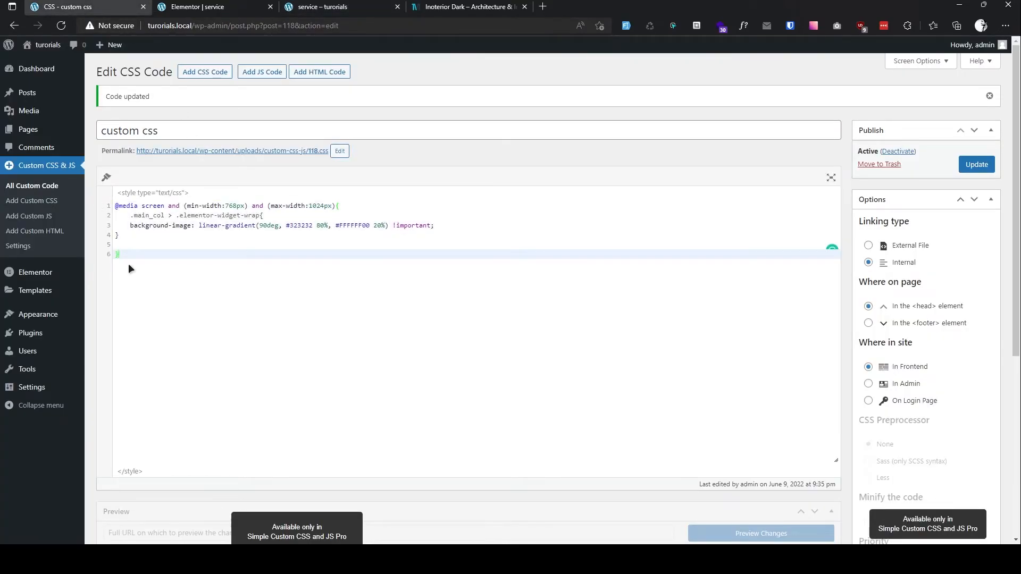
key(ctrl+a)
key(ctrl+c)
click(130, 266)
key(Return)
key(Return)
key(ctrl+v)
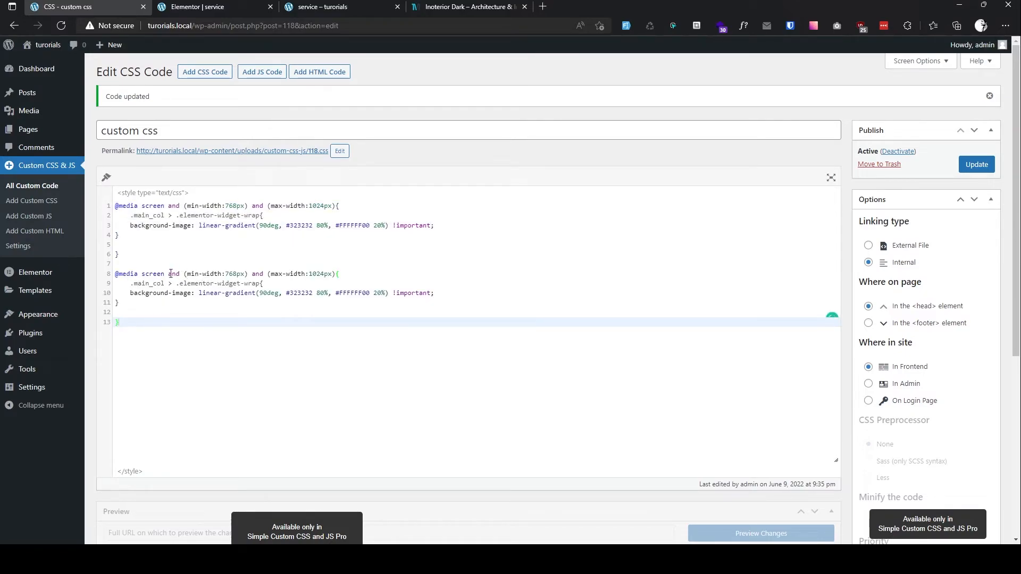
Step: Change the duplicated media query's condition to only "max-width:767px", removing its min-width part
drag(171, 274, 249, 277)
key(BackSpace)
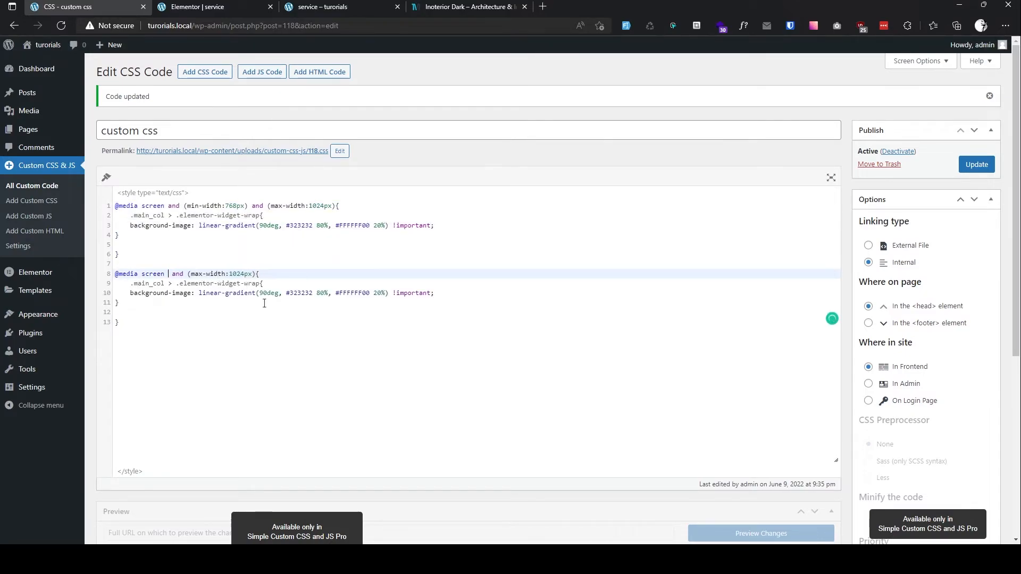
drag(230, 274, 249, 274)
key(BackSpace)
text(767)
click(172, 274)
key(BackSpace)
Step: Set the gradient stops in the 767px media query to 100% and 0%, and save the snippet
click(318, 3)
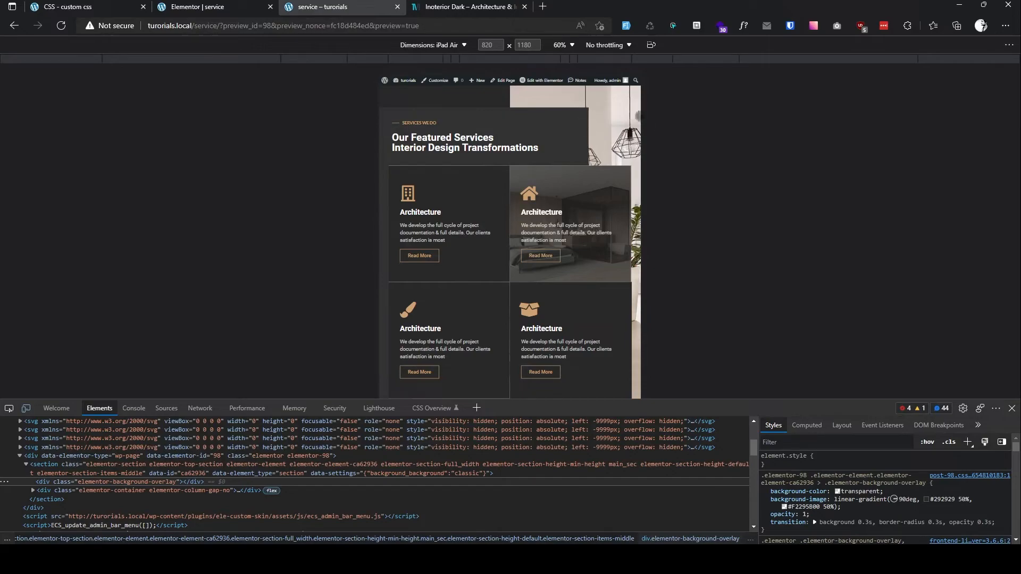
click(80, 6)
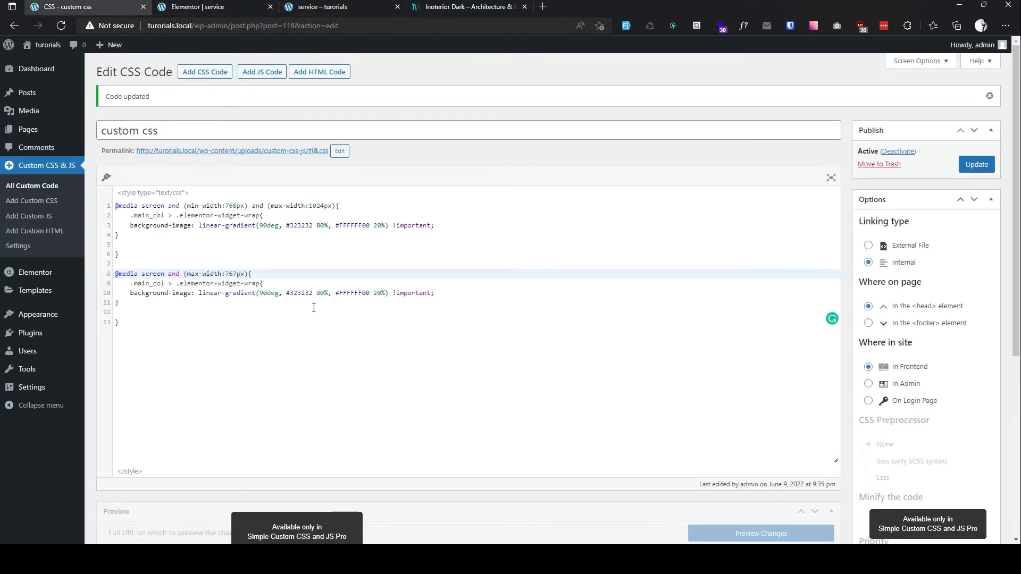
double_click(322, 293)
text(100)
drag(381, 294, 385, 294)
key(BackSpace)
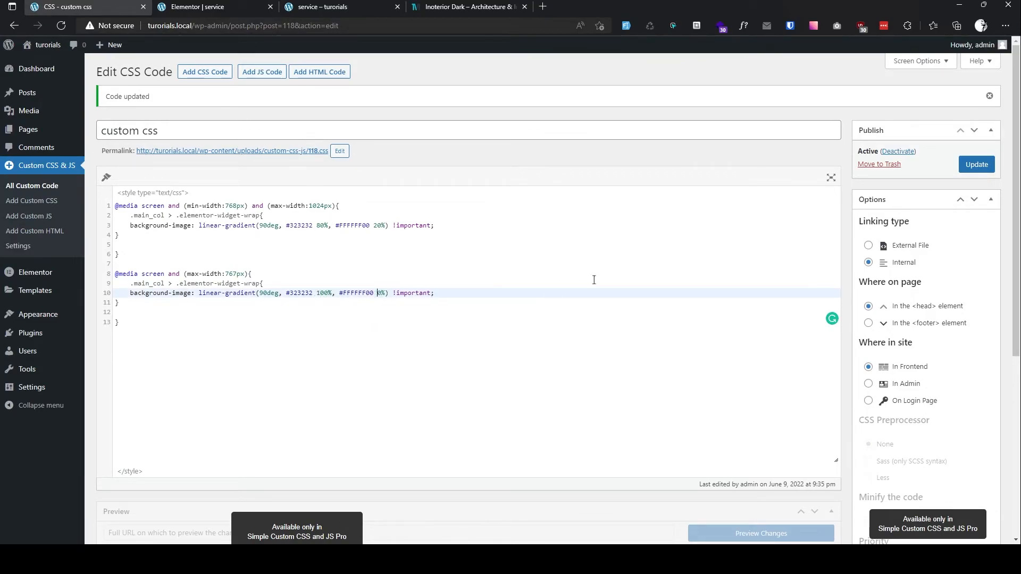
key(ctrl+s)
Step: Reload the preview, emulate an iPhone XR at 100% zoom, and examine the services section's mobile layout
click(313, 5)
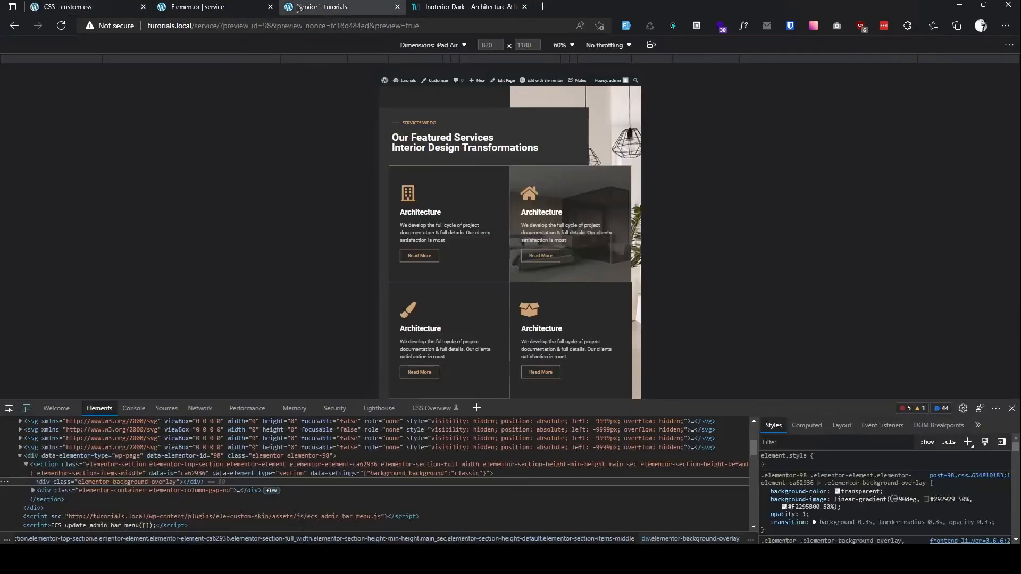
click(61, 25)
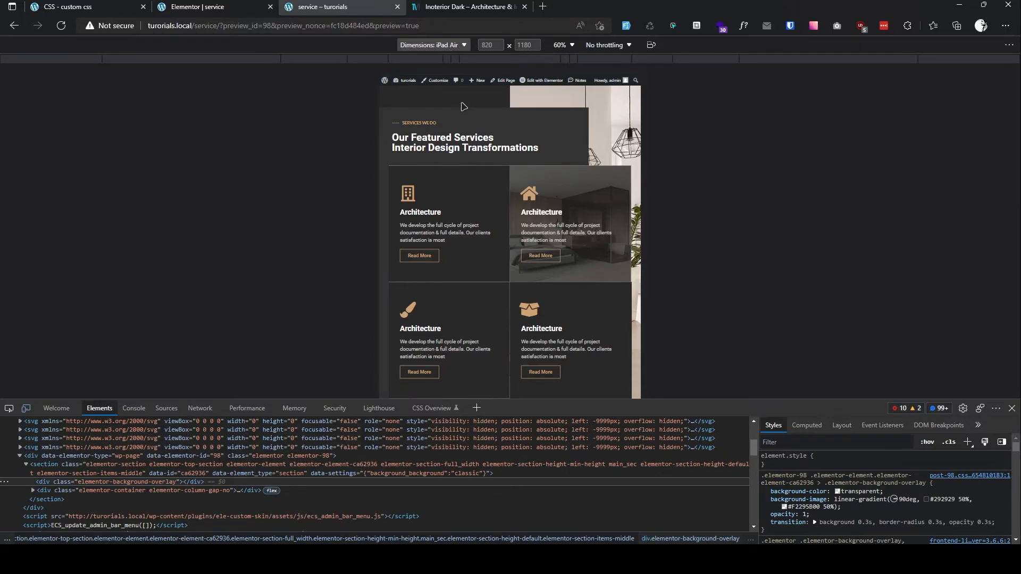
click(462, 103)
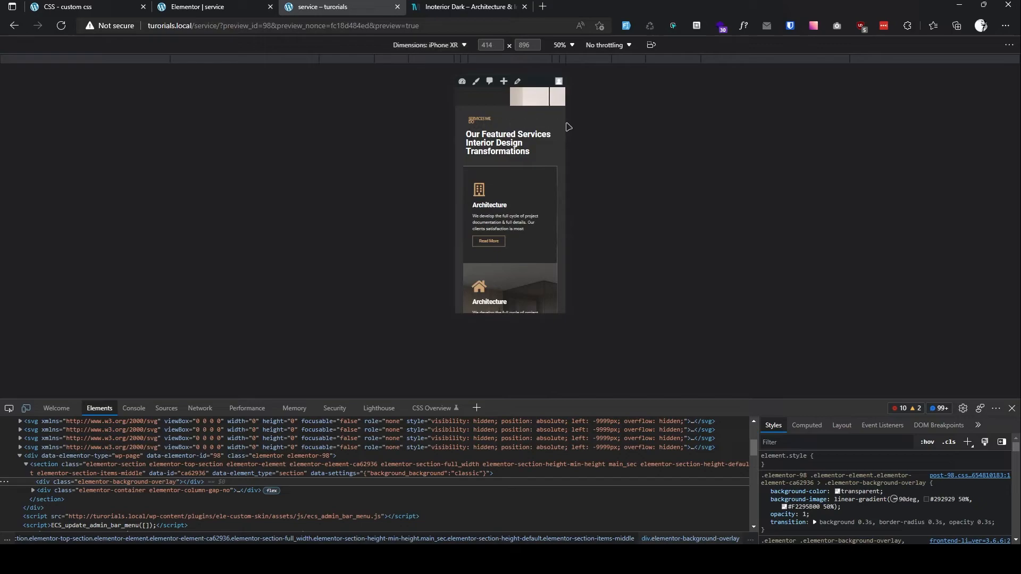
click(563, 46)
click(564, 87)
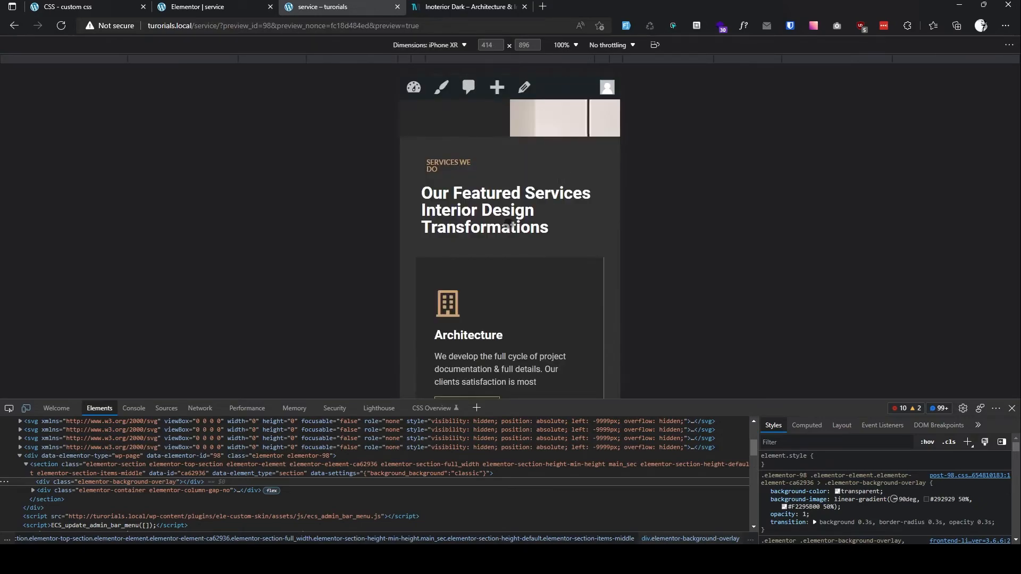
drag(600, 216, 593, 114)
scroll(593, 114, down, 8)
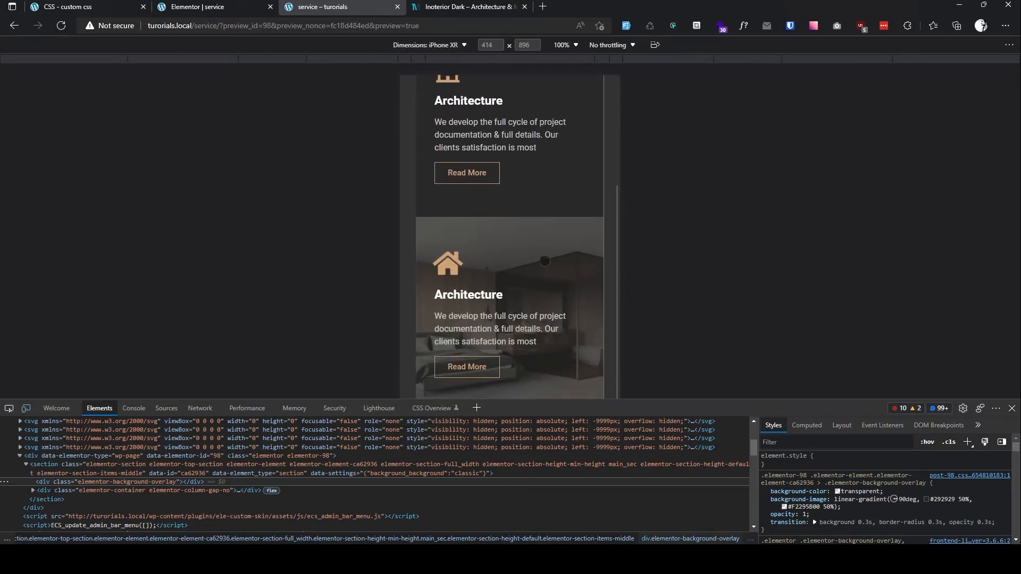
scroll(536, 117, up, 8)
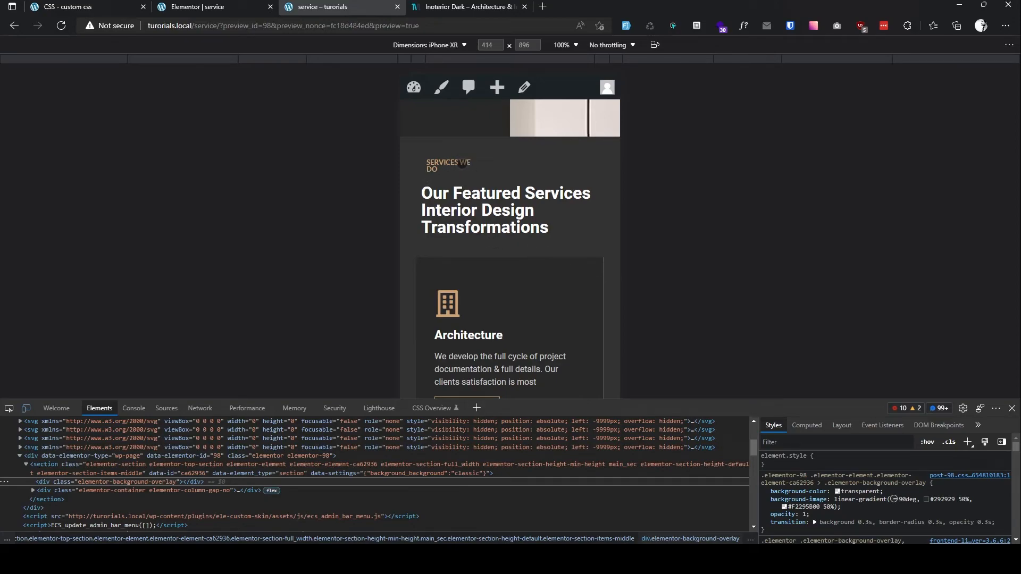
Step: In the Elementor editor's mobile view, set the "SERVICES WE DO" divider's width to 55%
click(202, 6)
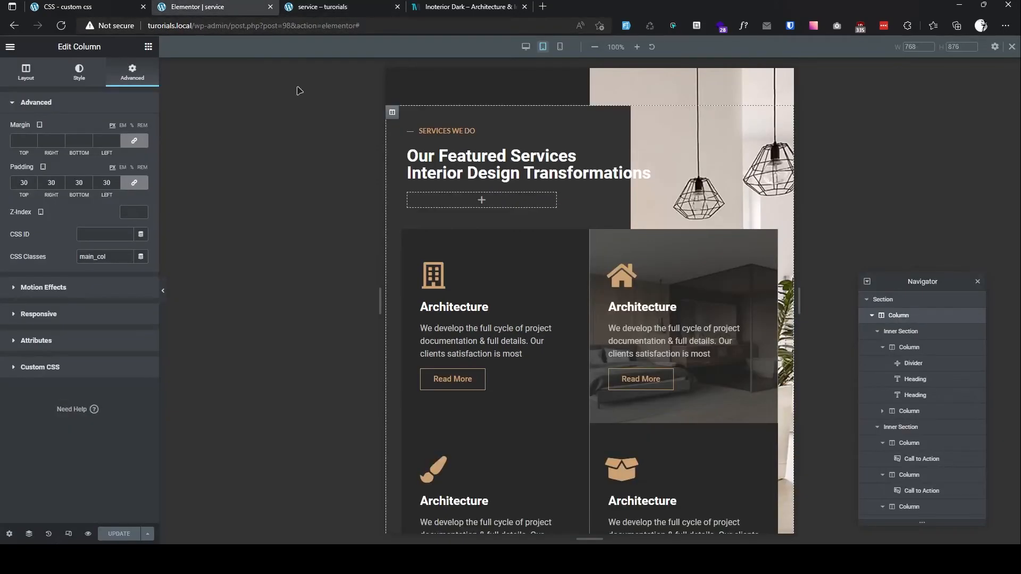
click(561, 47)
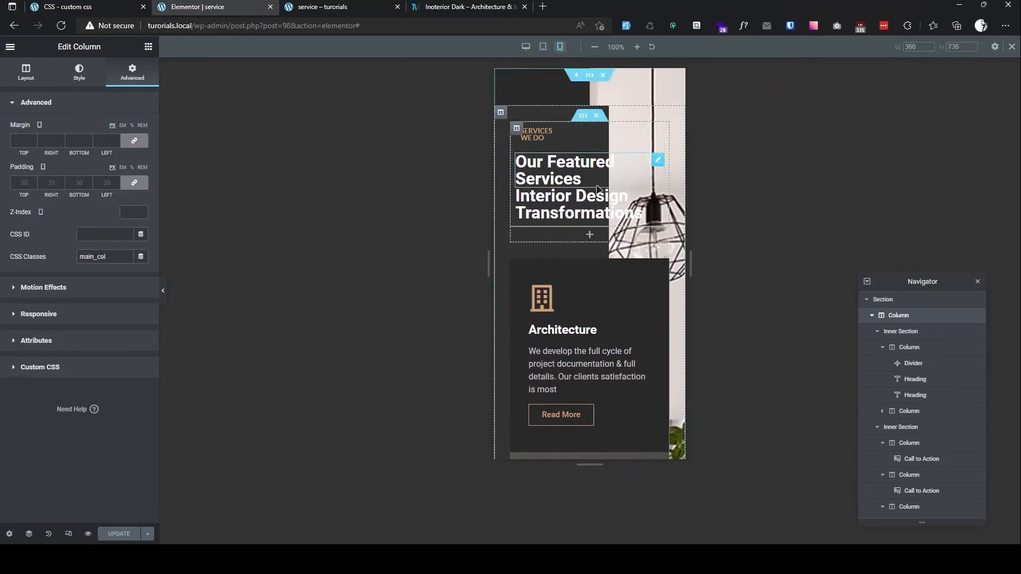
click(517, 129)
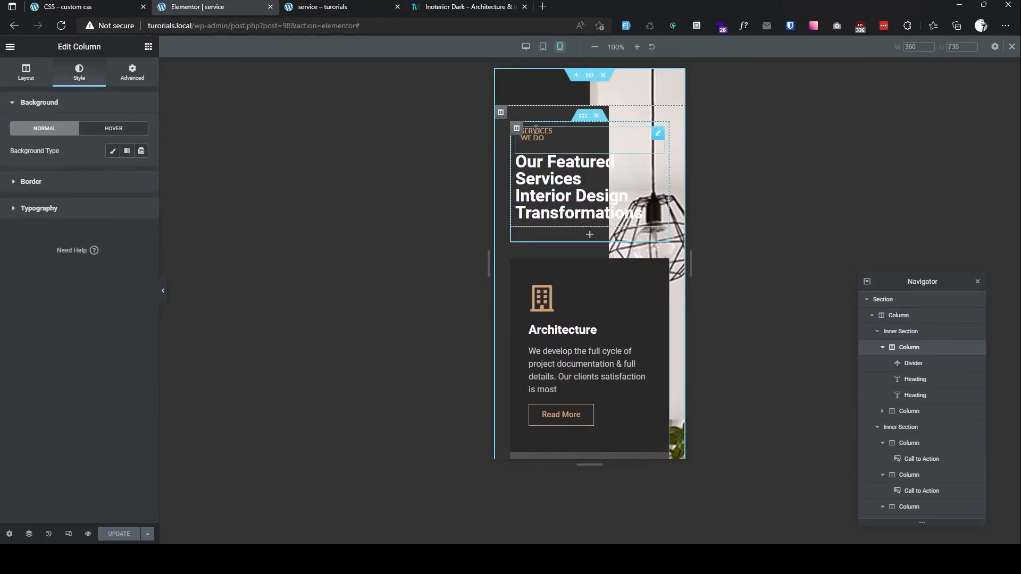
click(11, 69)
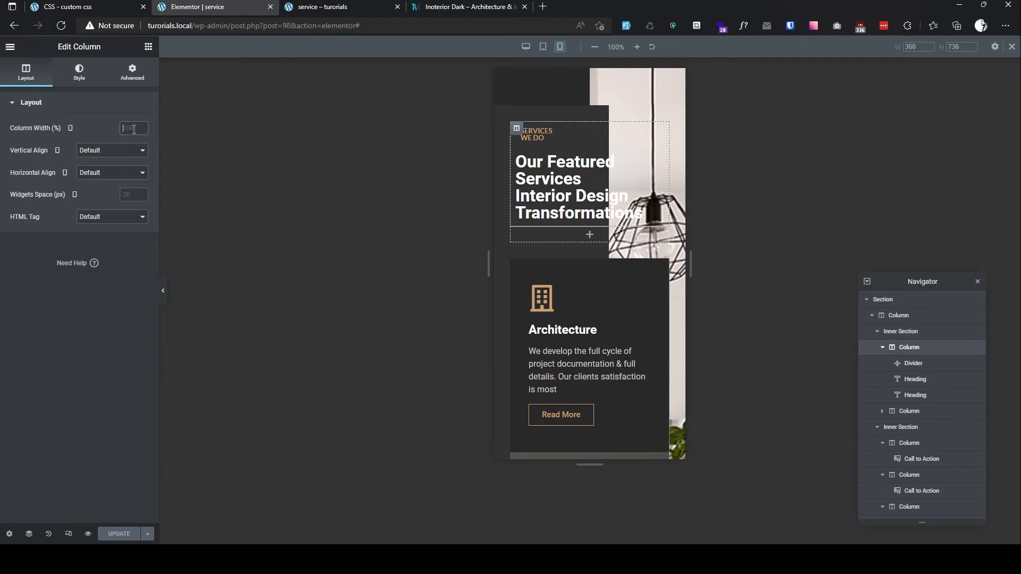
click(591, 138)
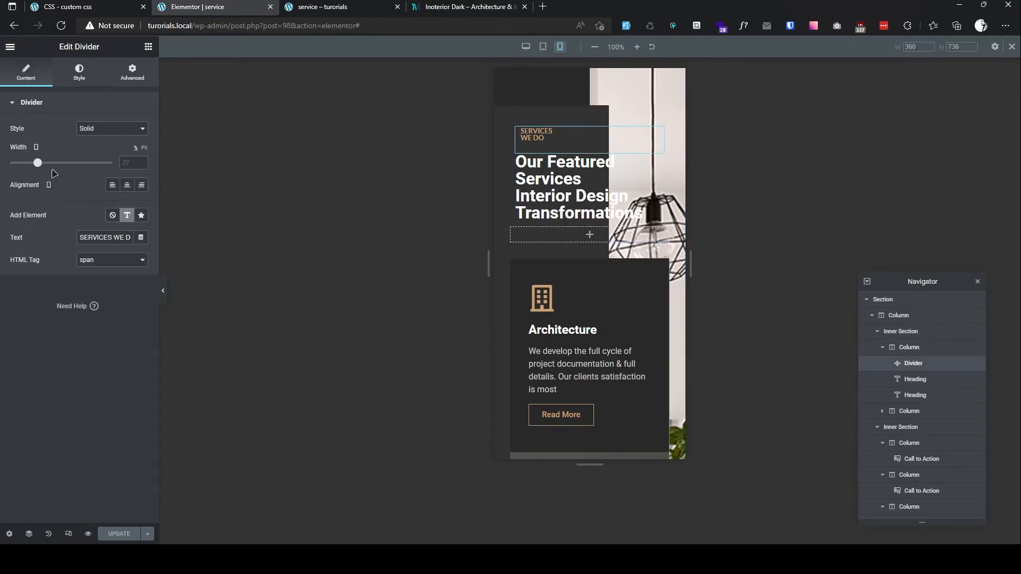
drag(37, 166, 66, 165)
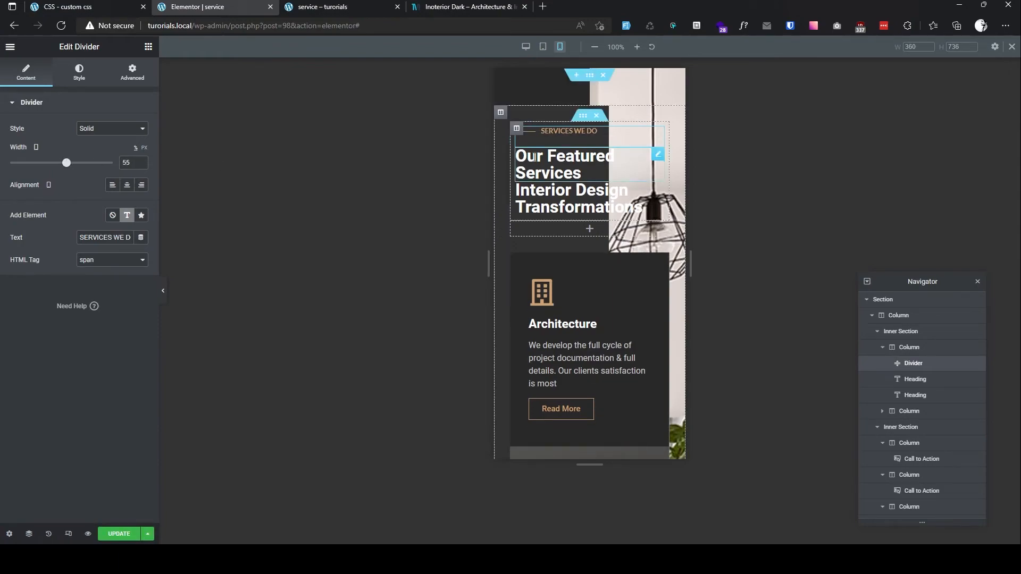
Step: Keep the "Our Featured Services" heading directly below the divider and set its mobile font size to 24 px
drag(655, 160, 656, 160)
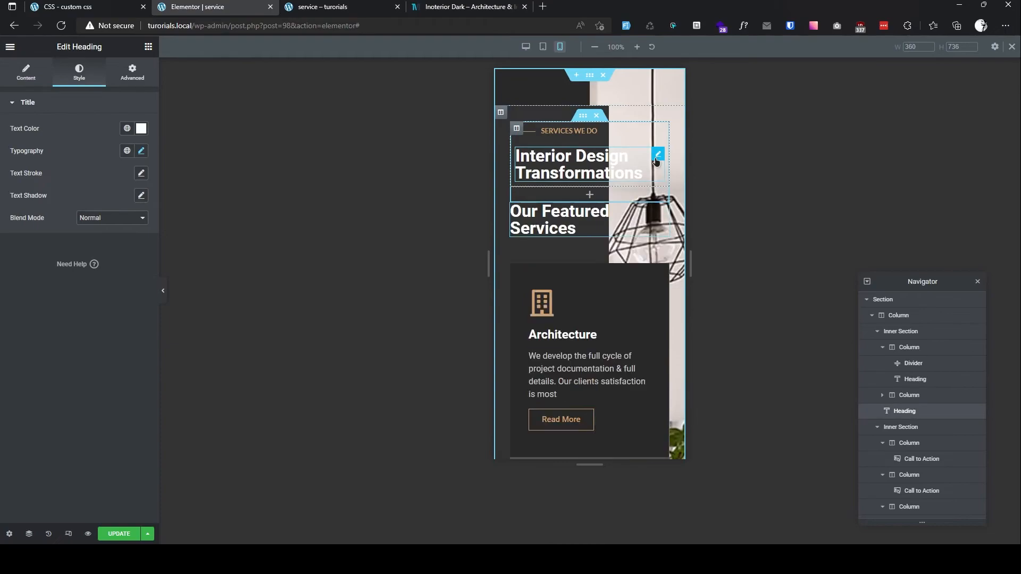
drag(625, 223, 627, 158)
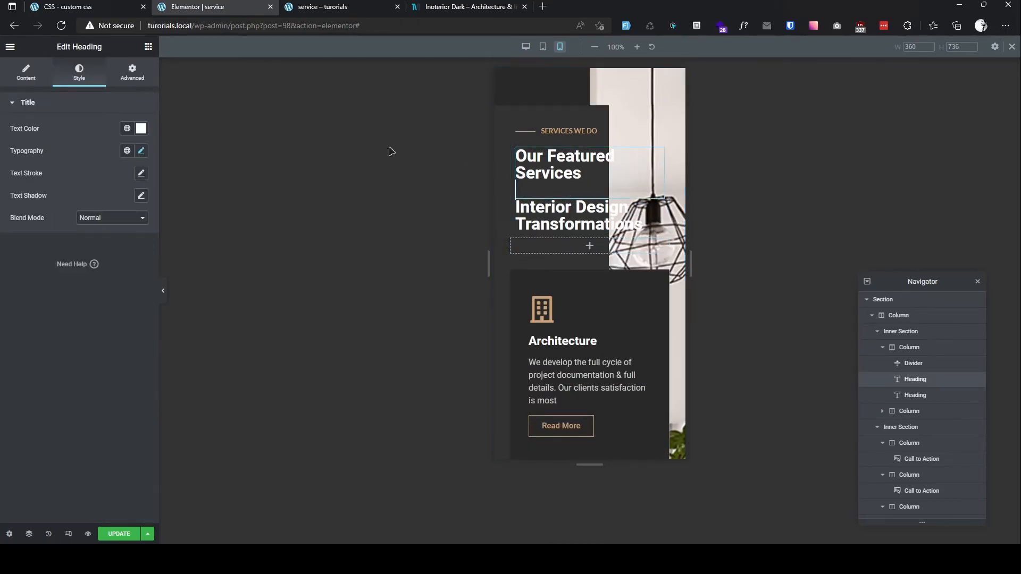
click(141, 150)
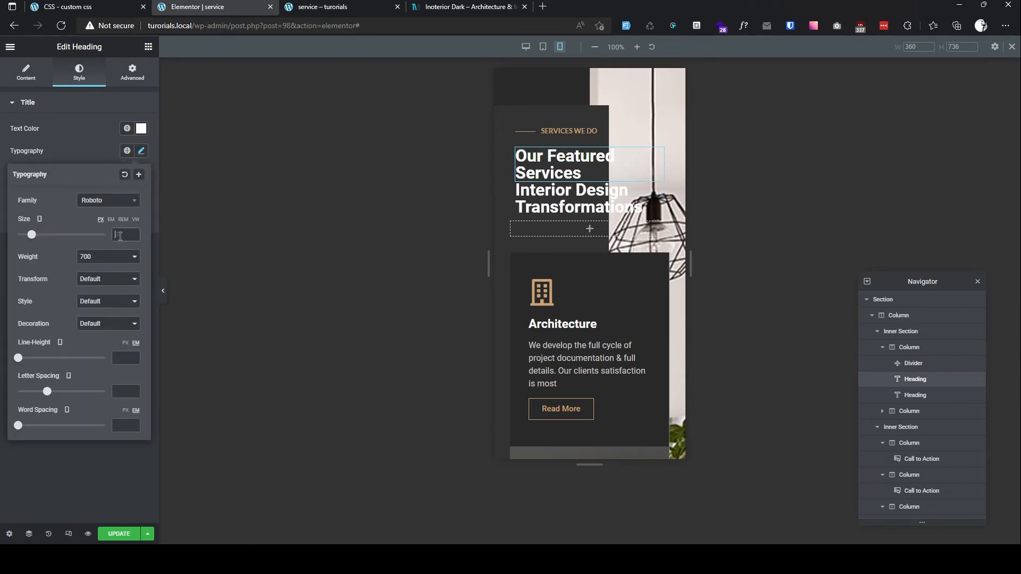
click(123, 234)
text(24)
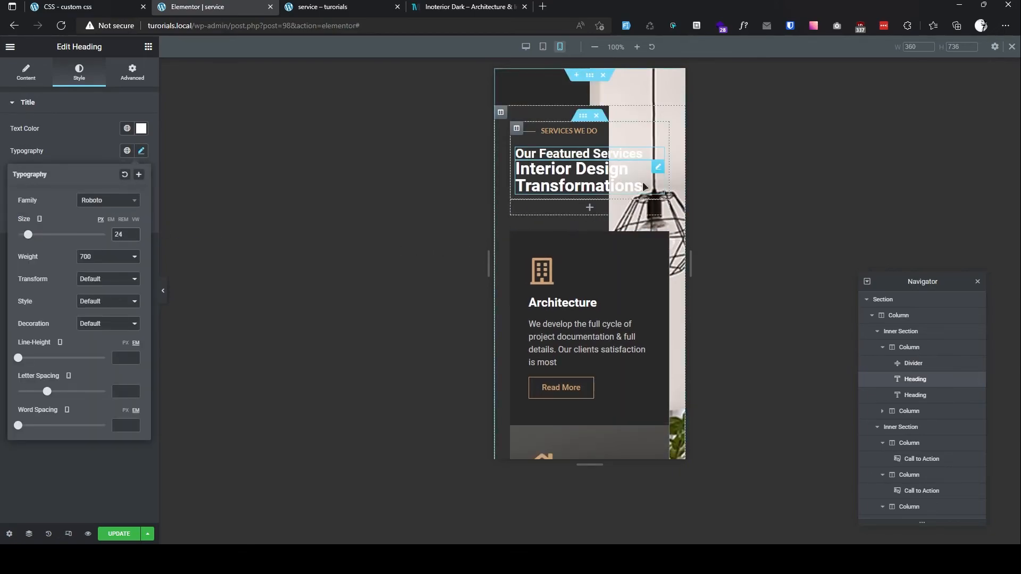
Step: Set the "Interior Design Transformations" heading's mobile font size to 24 px
click(657, 170)
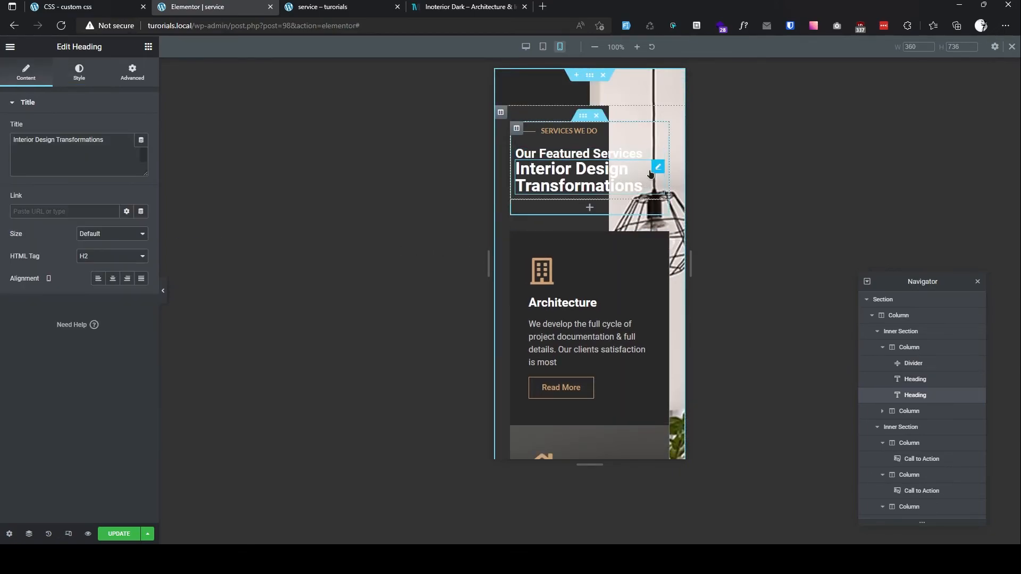
click(81, 74)
click(141, 150)
text(24)
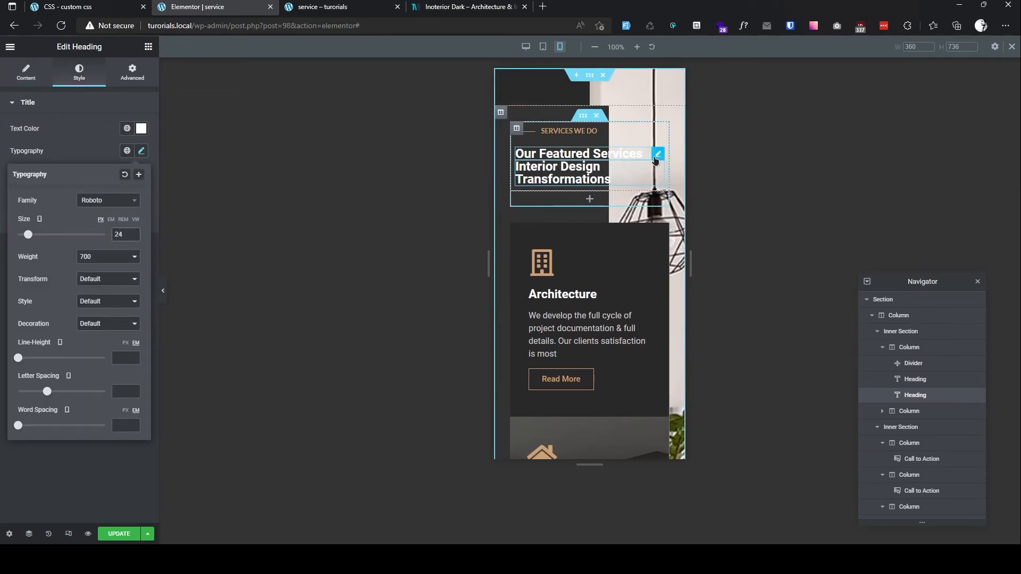
Step: Give the "Our Featured Services" heading a bottom margin of 10 px in mobile view
click(658, 155)
click(132, 73)
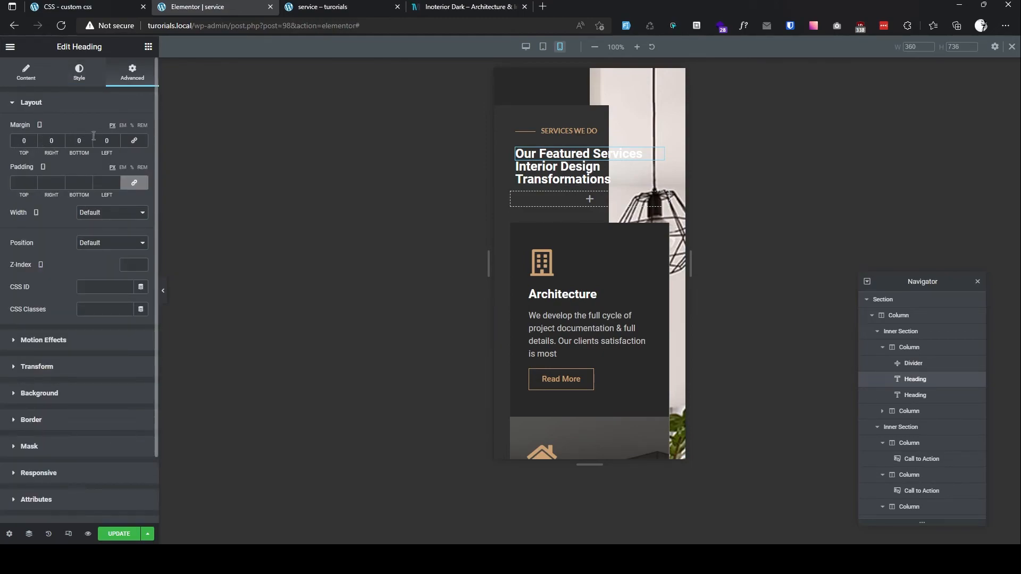
text(1)
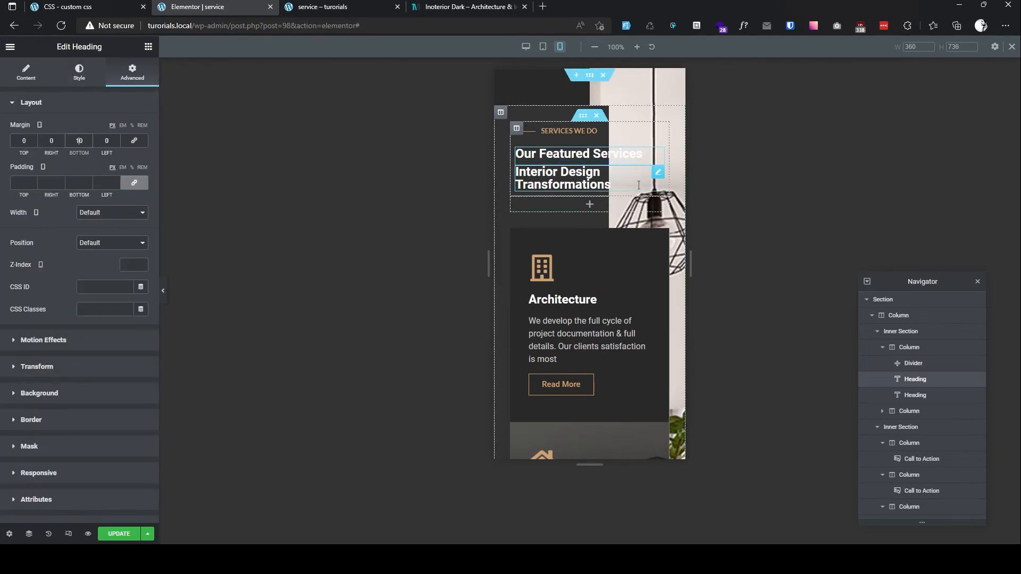
Step: Set the main_col column's mobile padding to 20 px on all sides
click(500, 112)
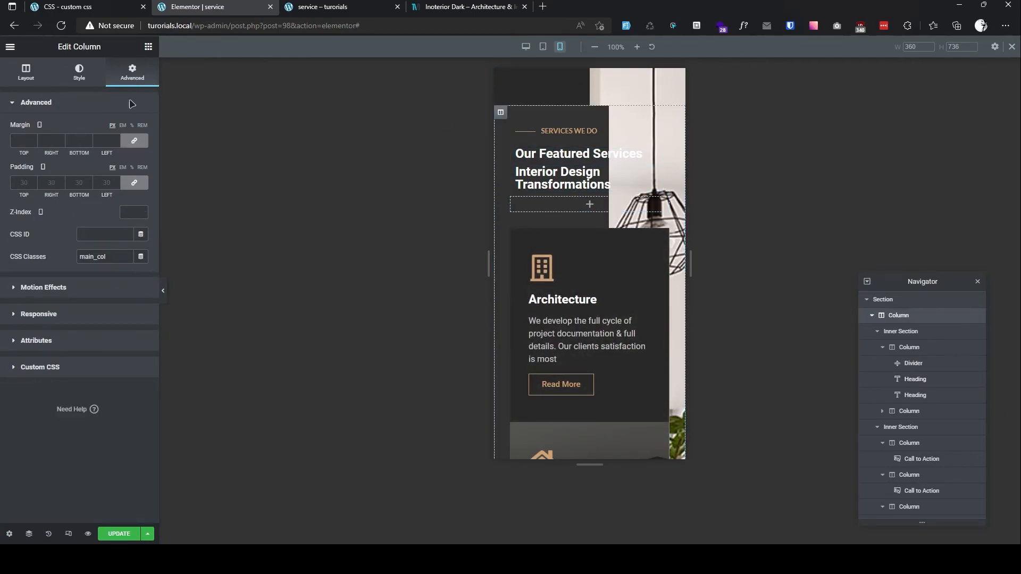
click(107, 183)
text(20)
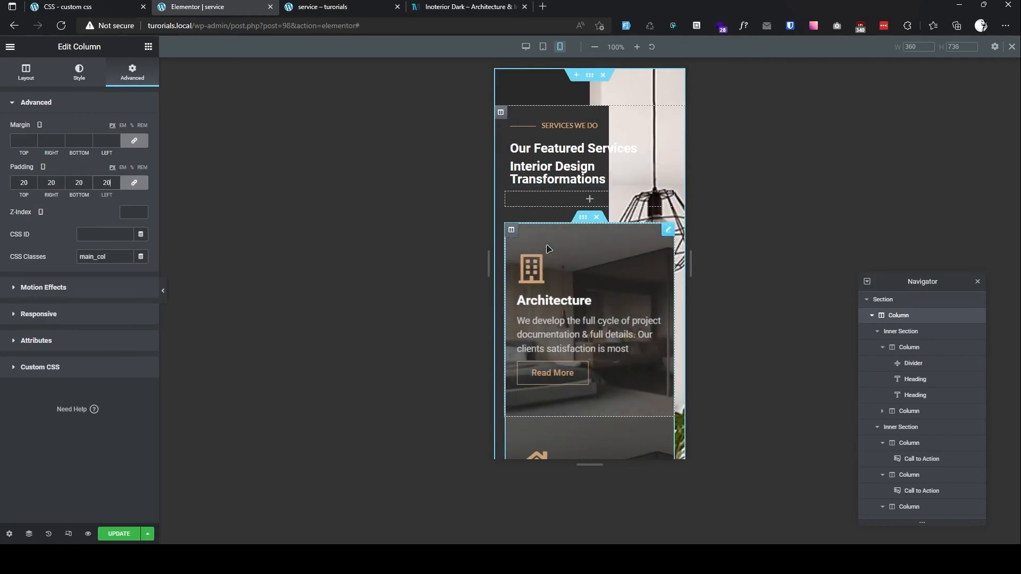
Step: Set the building-icon card column's mobile border width to 1 px on the bottom and 0 on the other sides
click(511, 230)
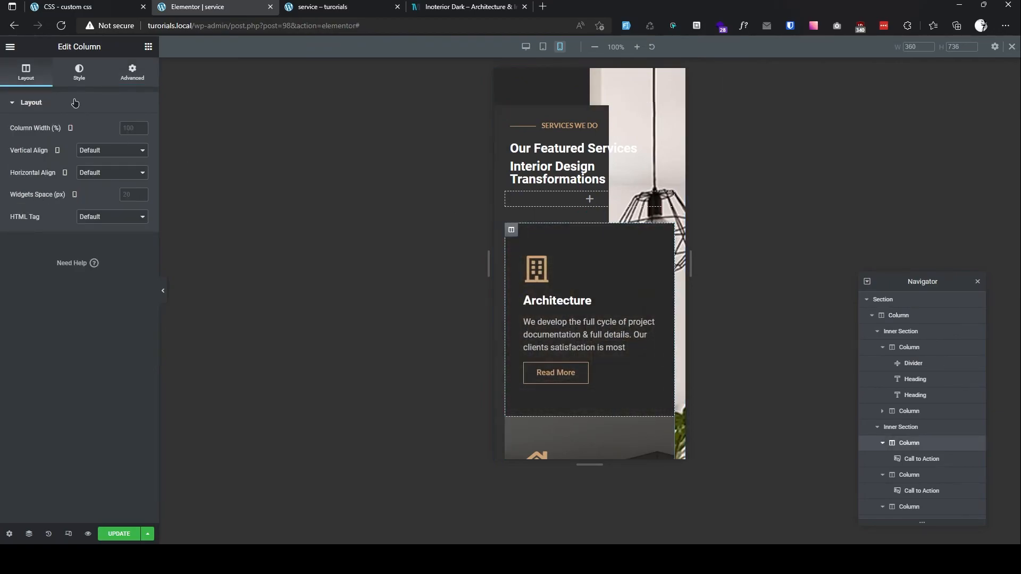
click(78, 76)
click(51, 181)
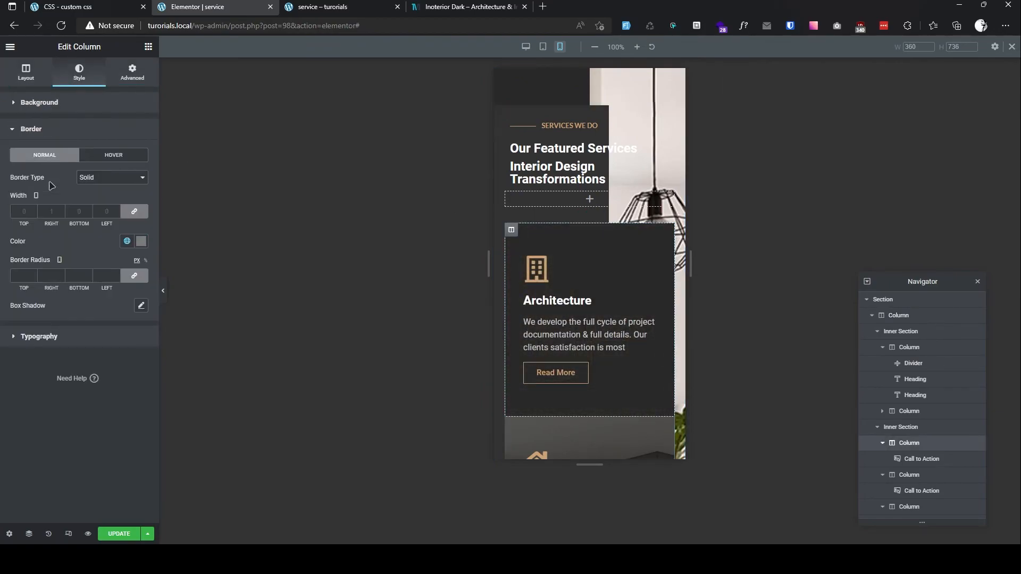
text(0)
click(76, 212)
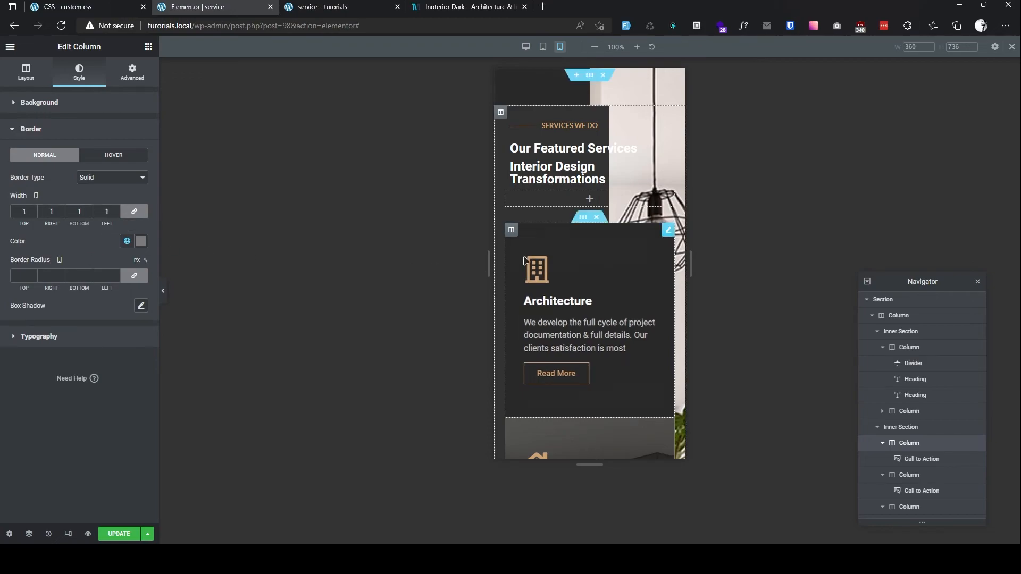
scroll(594, 302, down, 2)
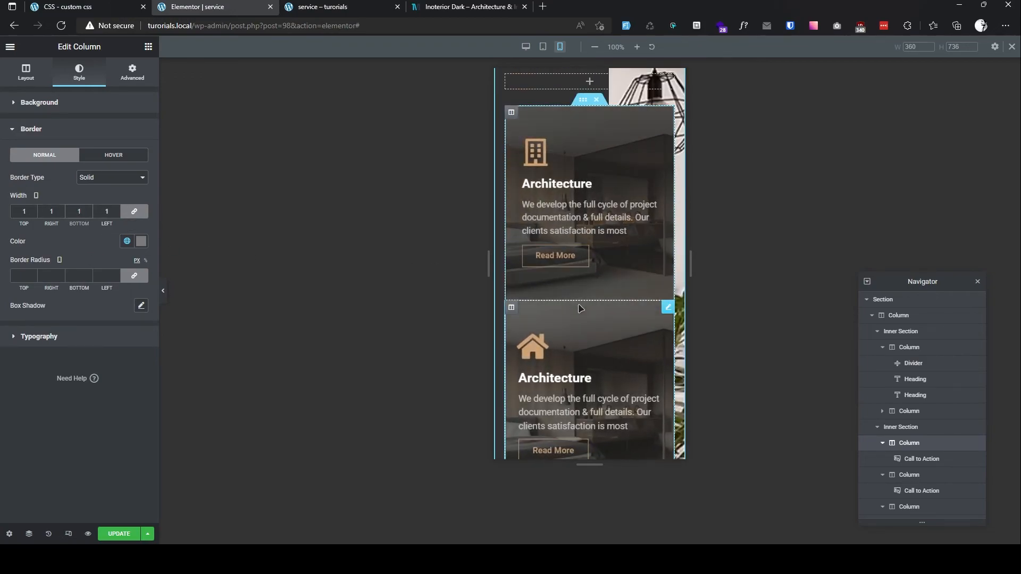
click(134, 212)
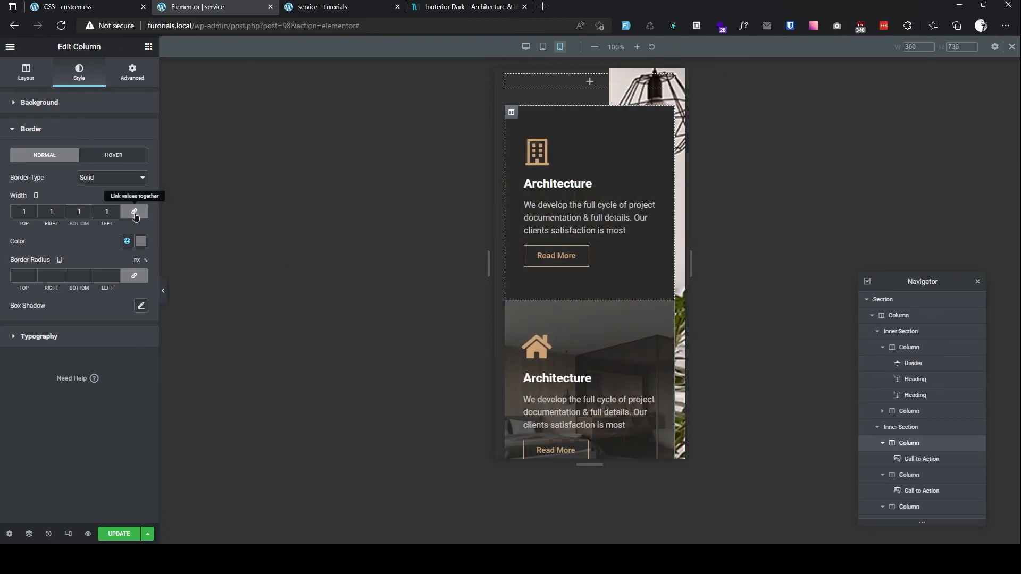
double_click(101, 213)
text(0)
double_click(49, 211)
text(0)
Step: Set the house-icon card column's mobile border width to 1 px on the bottom and 0 on the other sides
scroll(558, 229, down, 2)
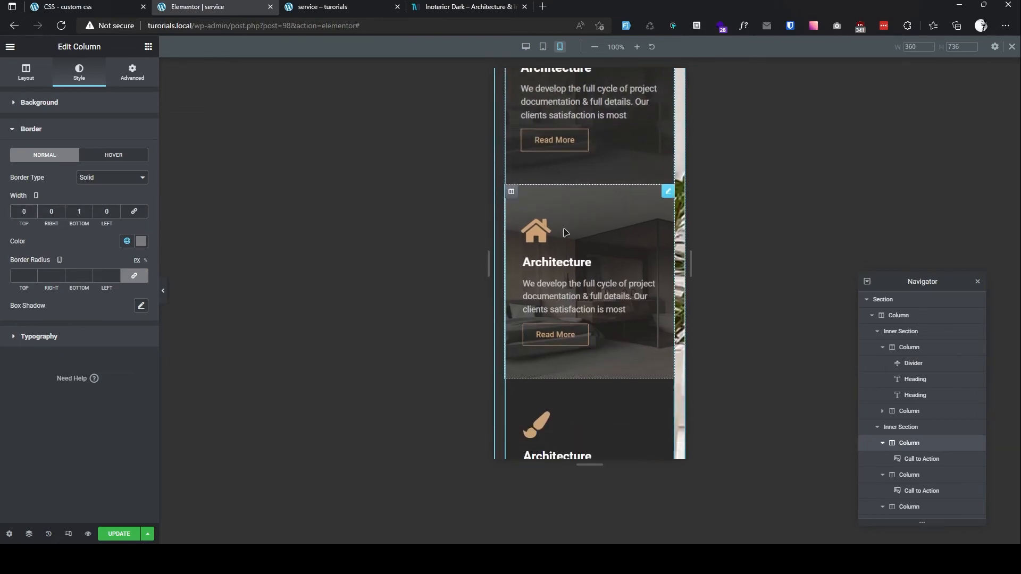
click(511, 190)
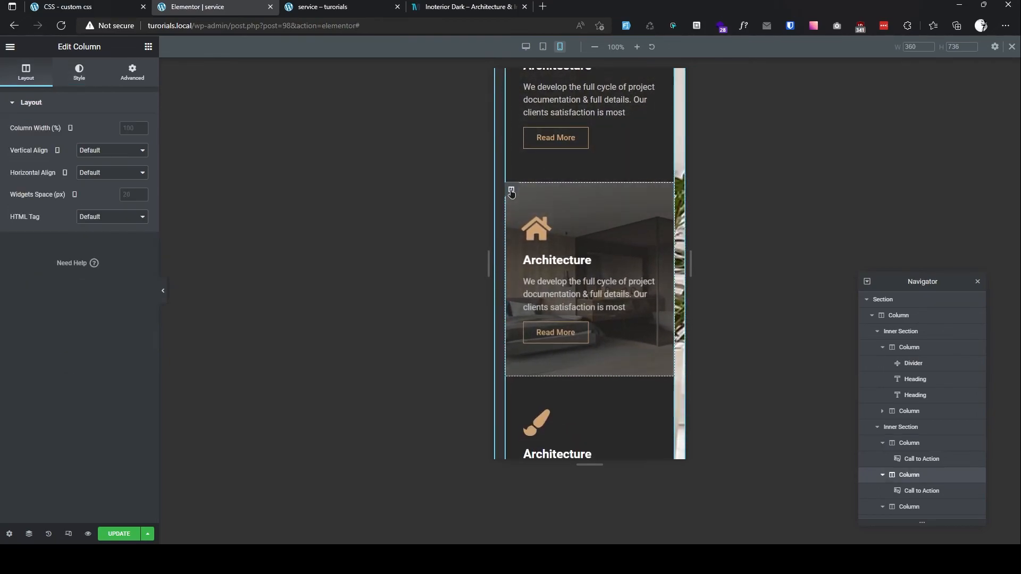
click(80, 81)
click(72, 186)
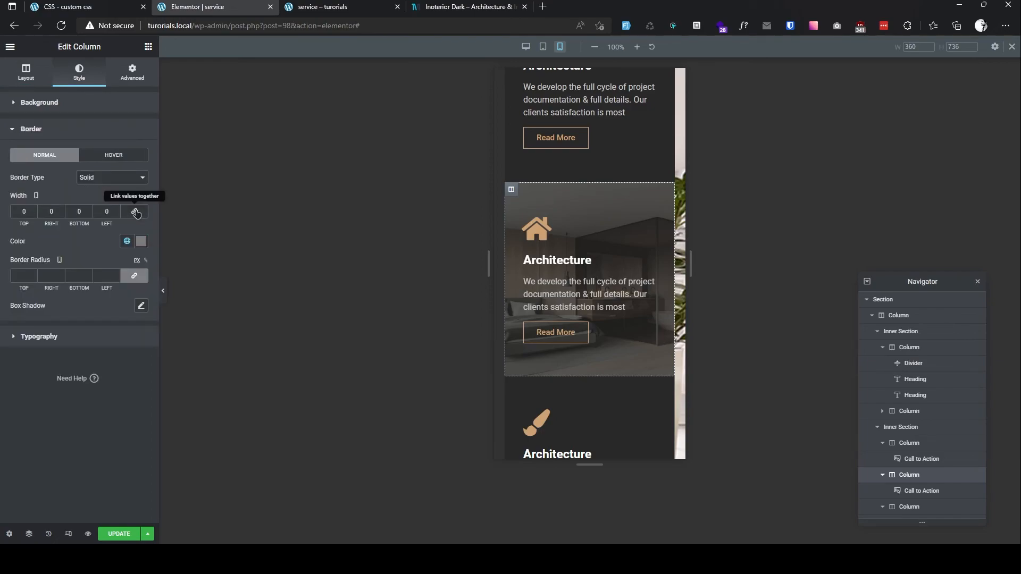
text(1)
Step: Give the paintbrush-icon card column a mobile border of 1 px on the bottom and 0 elsewhere, and update the page
scroll(509, 212, down, 3)
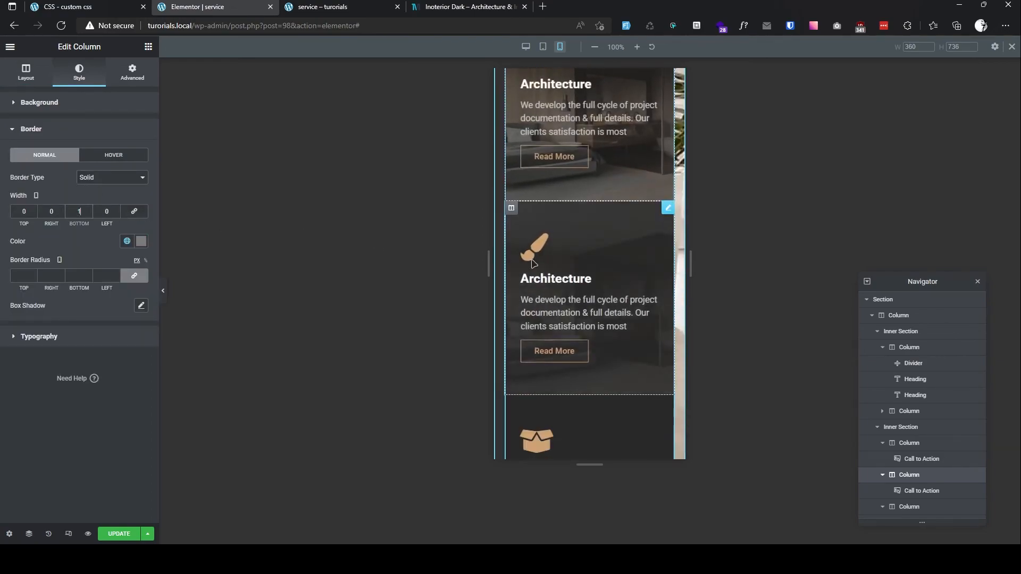
click(510, 209)
click(80, 72)
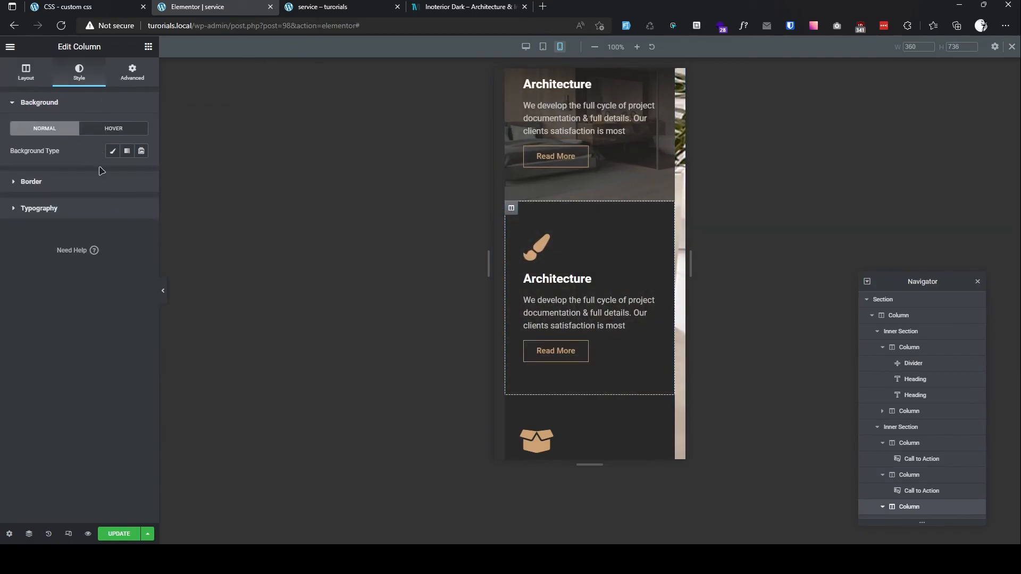
click(65, 185)
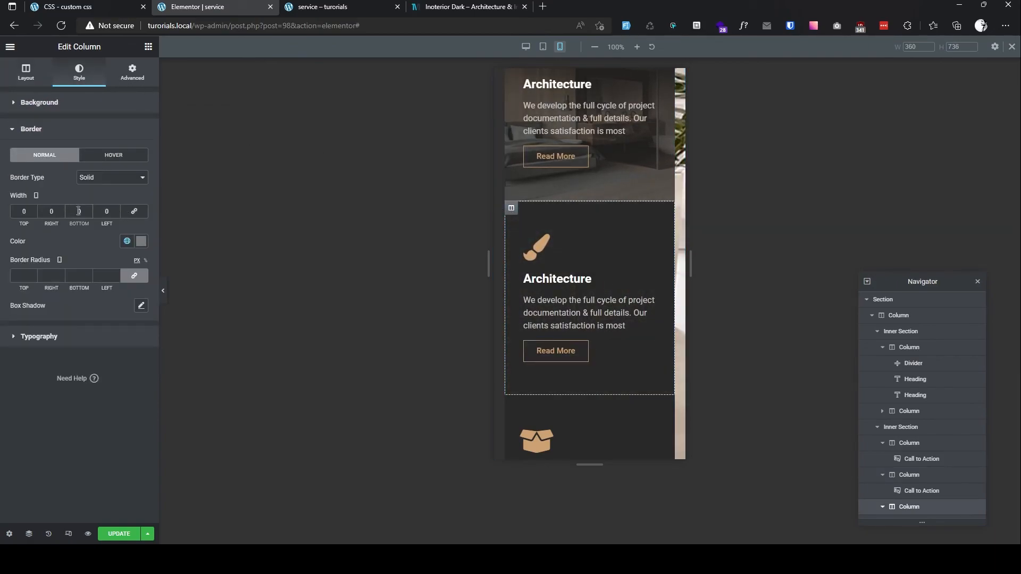
text(1)
click(118, 534)
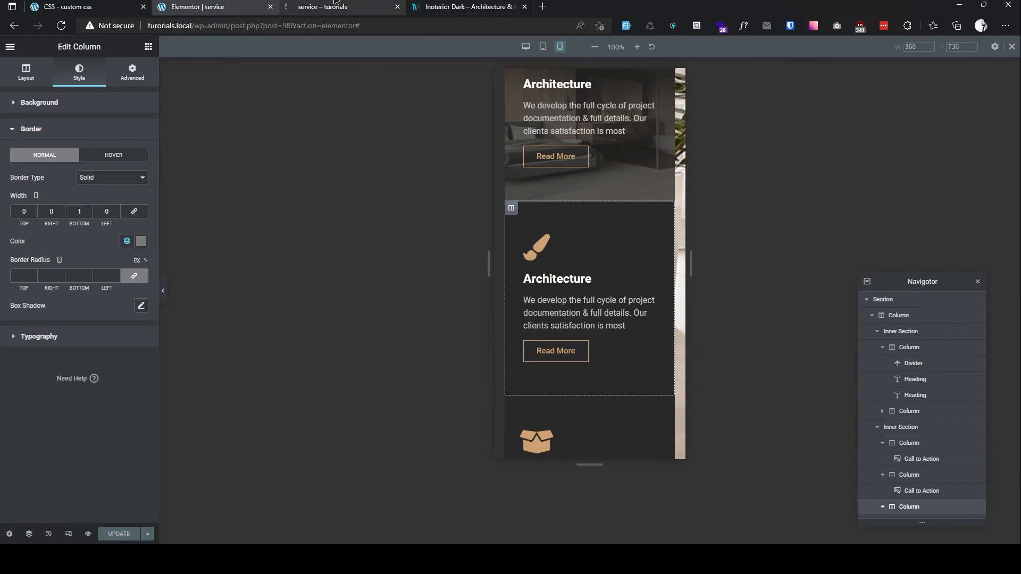
Step: Reload the service page preview and examine the stacked cards and their dividing borders at iPhone XR size
click(337, 7)
key(F5)
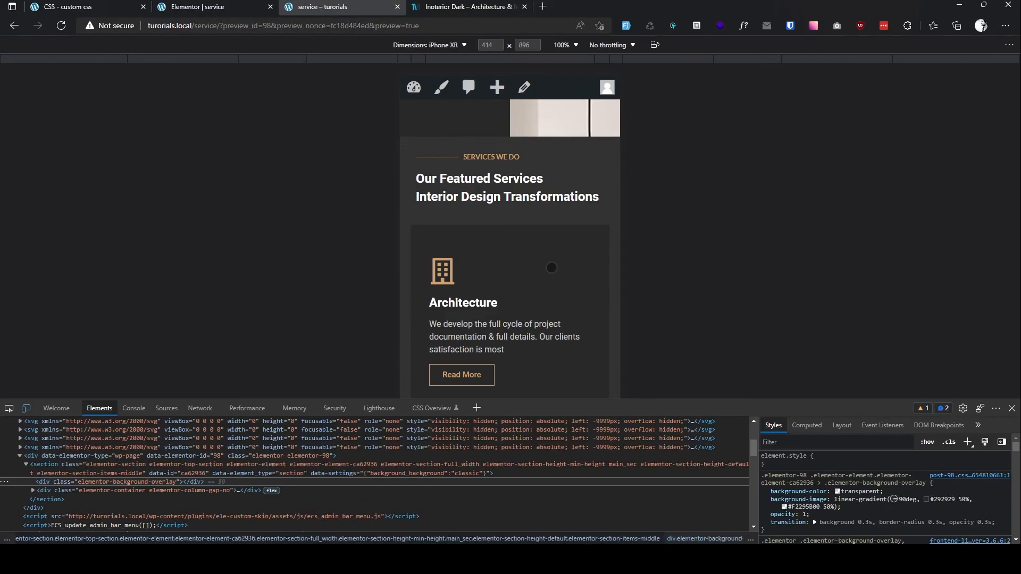
scroll(552, 267, down, 3)
scroll(500, 274, down, 4)
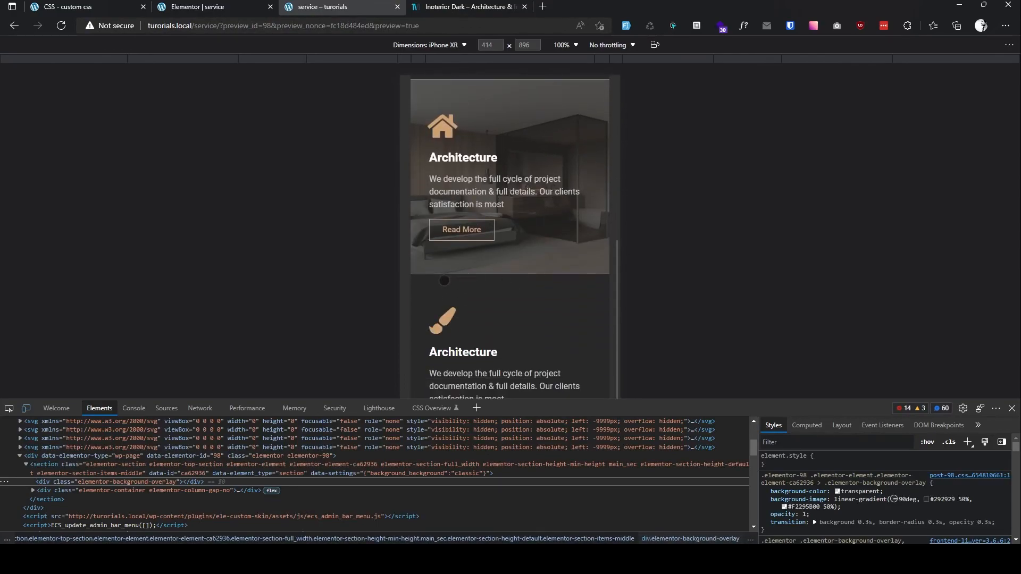
scroll(537, 282, down, 3)
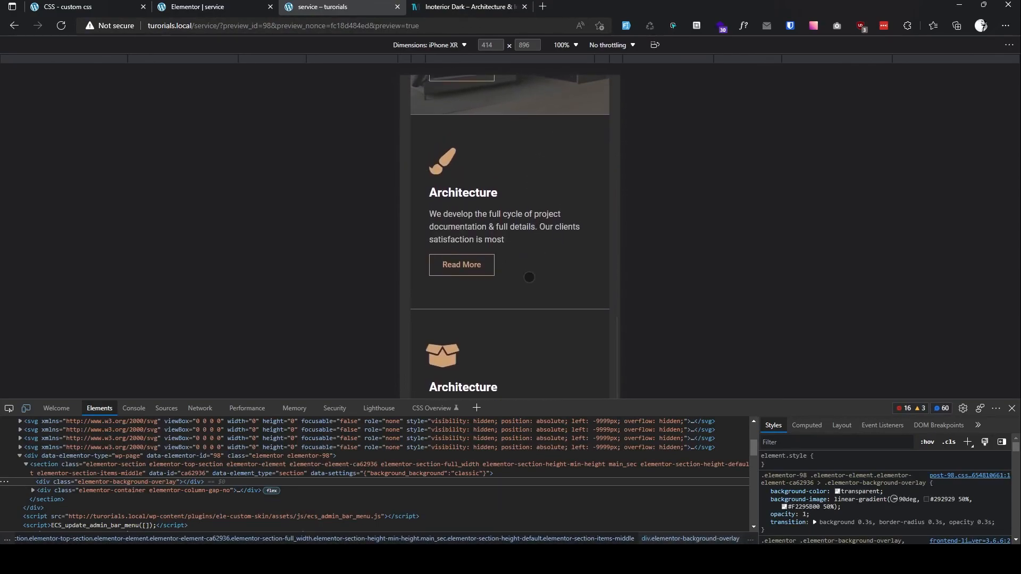
drag(716, 400, 715, 510)
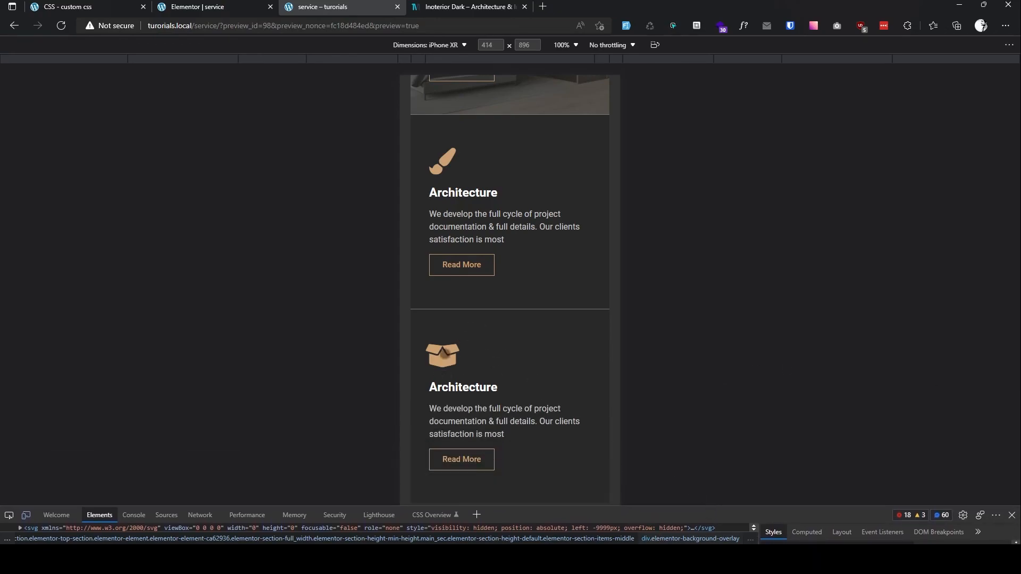
drag(461, 279, 494, 365)
scroll(510, 313, up, 8)
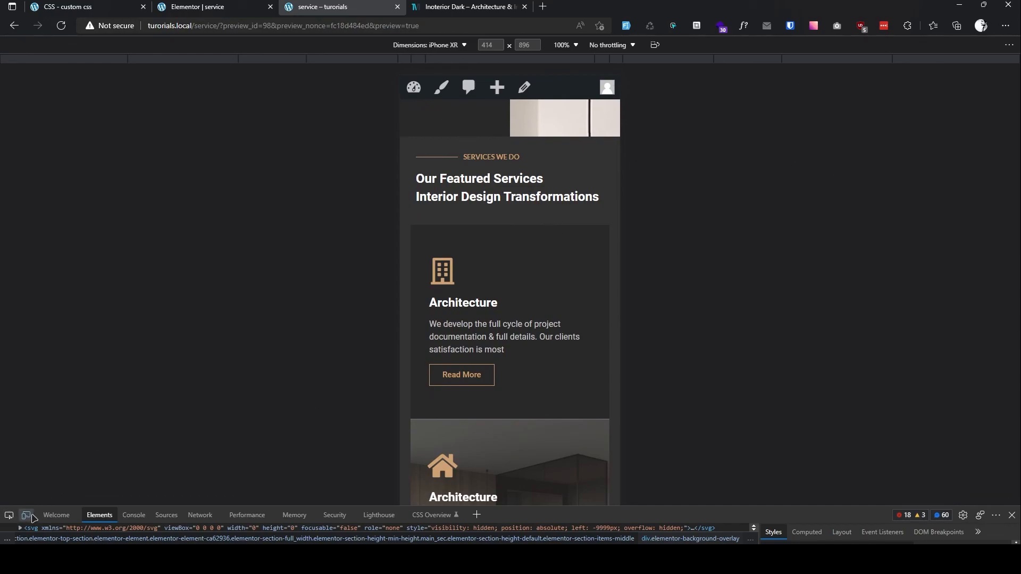
Step: Turn off device emulation, close the developer tools, and check the desktop layout in a reduced and a maximized browser window
click(25, 514)
click(1012, 514)
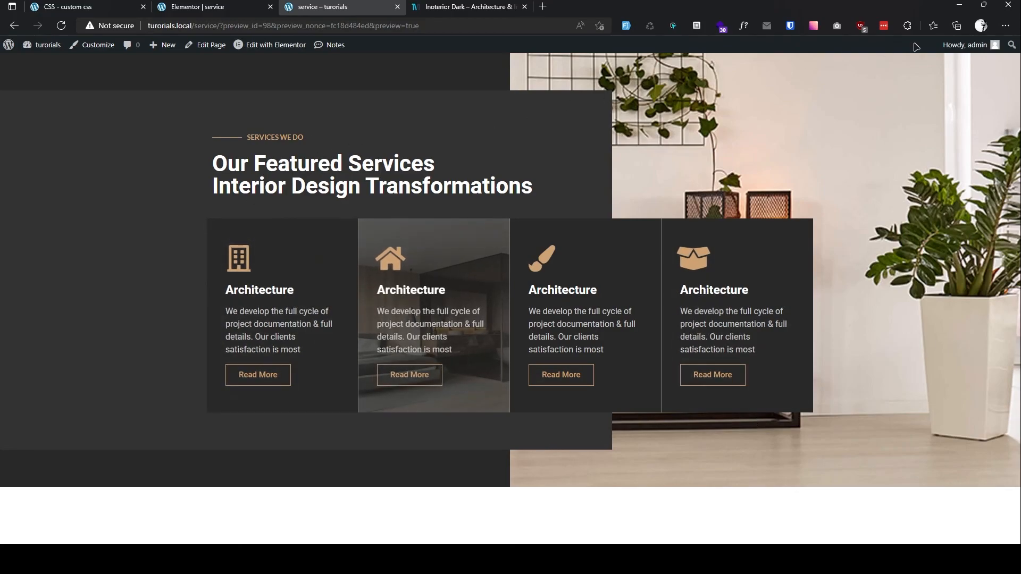
click(985, 5)
drag(863, 309, 859, 258)
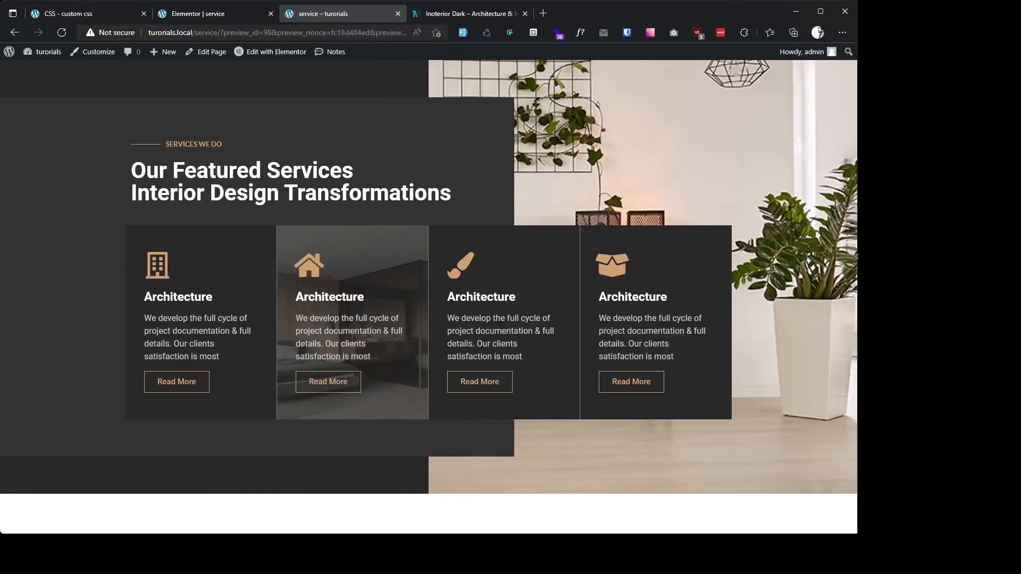
click(826, 15)
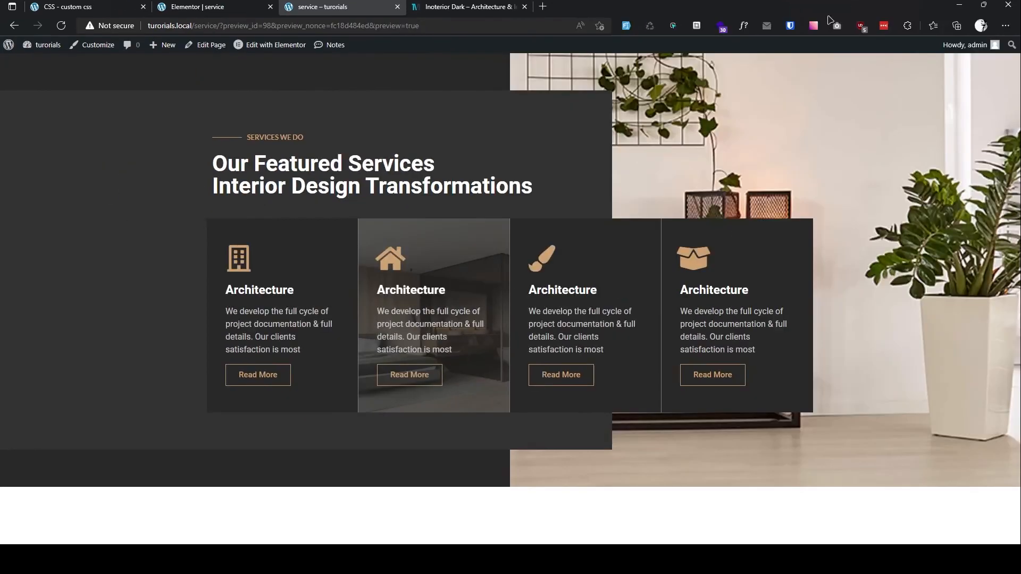